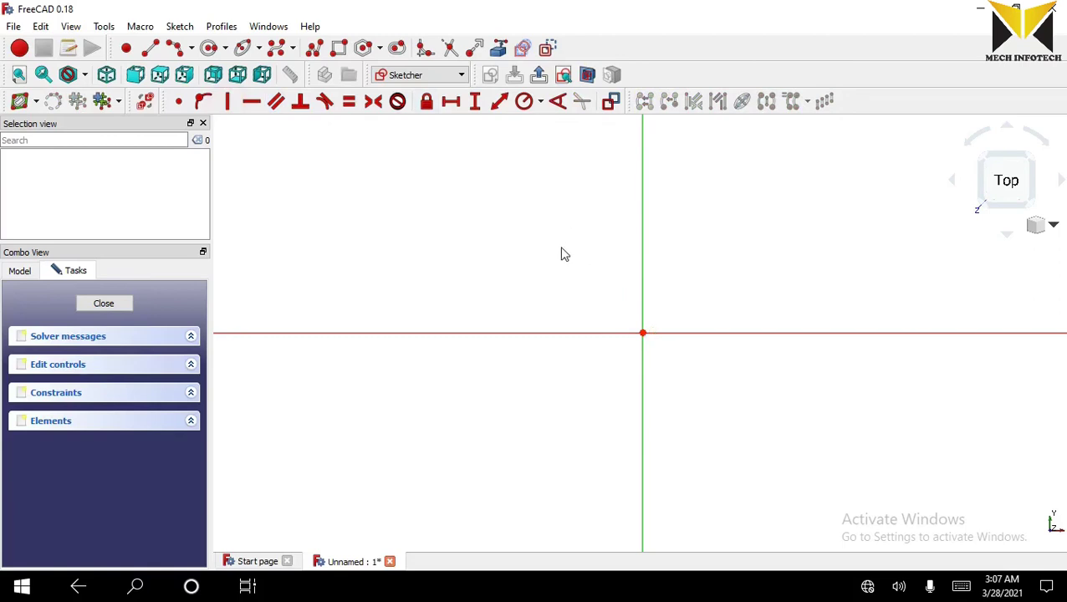
Sketch an ellipse about 80 mm wide centred on the origin and constrain its major axis to be horizontal.
key("ctrl+y")
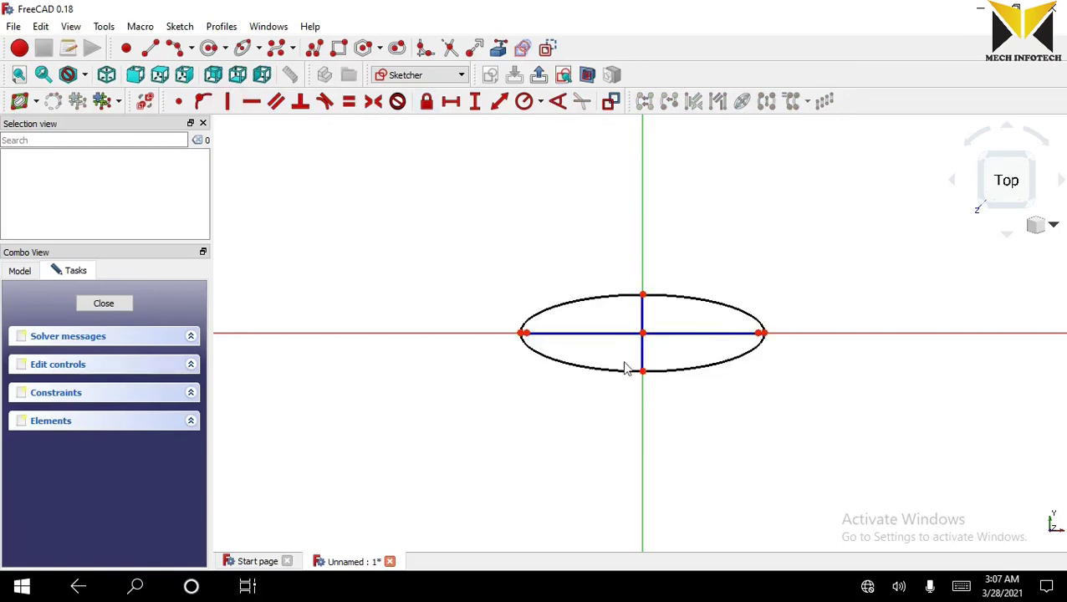
left_click(597, 335)
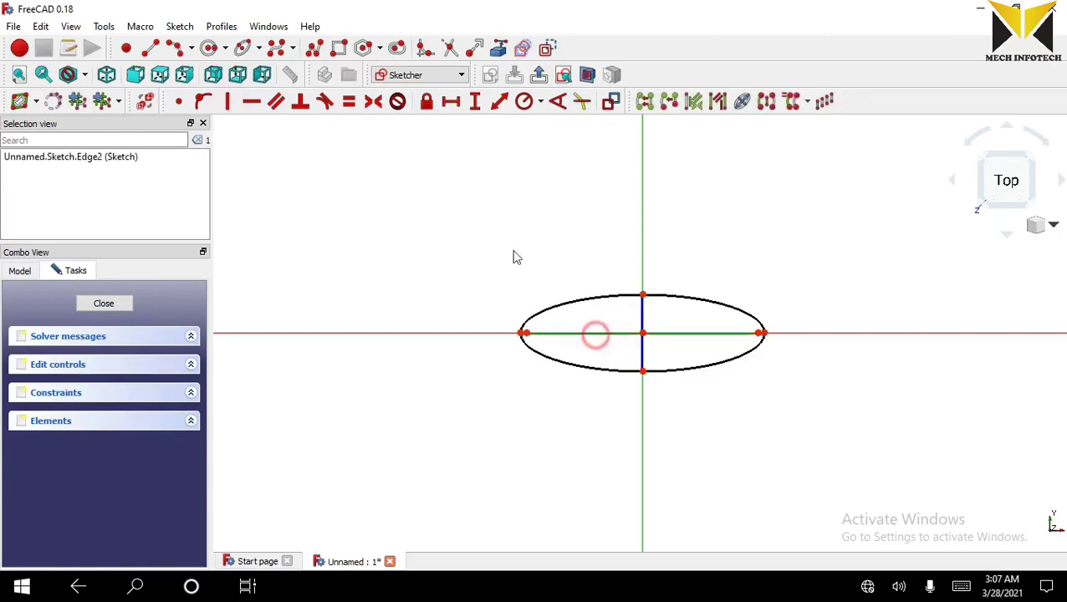
left_click(251, 101)
left_click(595, 242)
left_click(586, 334)
left_click(567, 269)
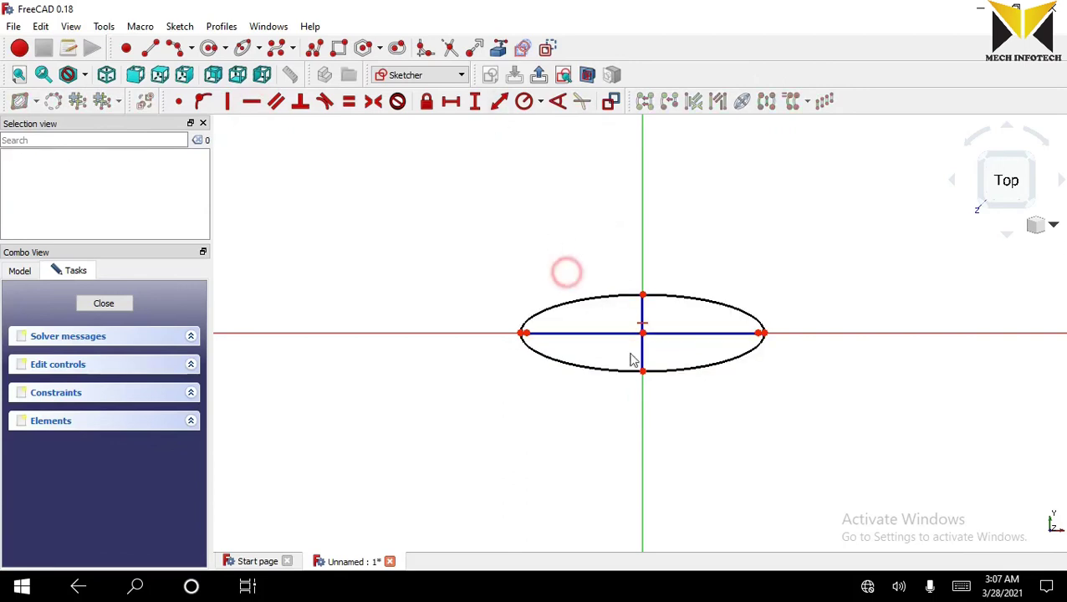
Set the length of the ellipse's horizontal major axis to 300 mm.
left_click(610, 336)
left_click(500, 102)
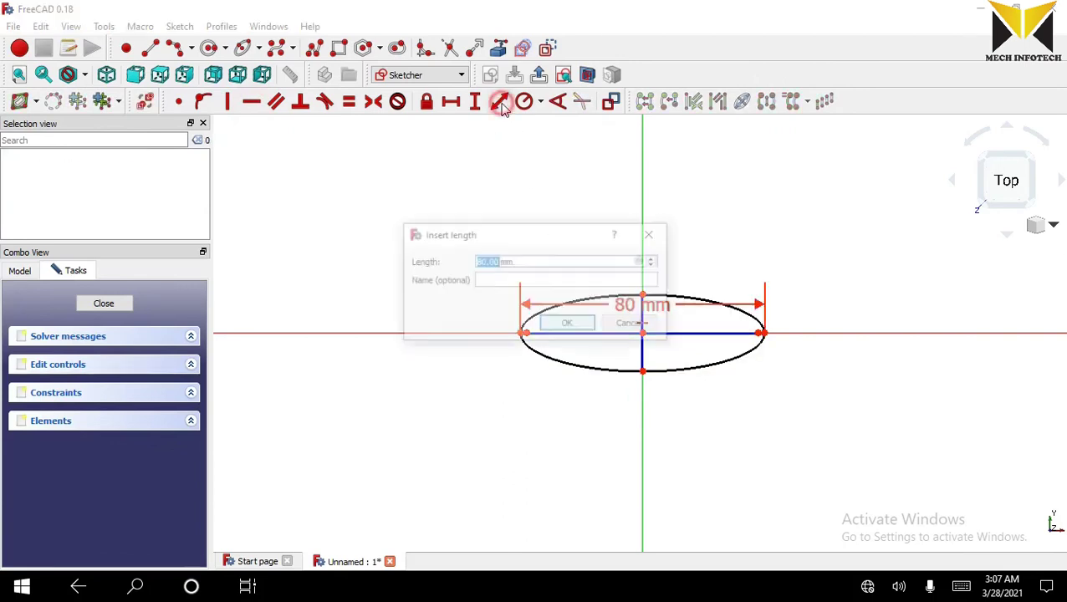
type("300")
key("Return")
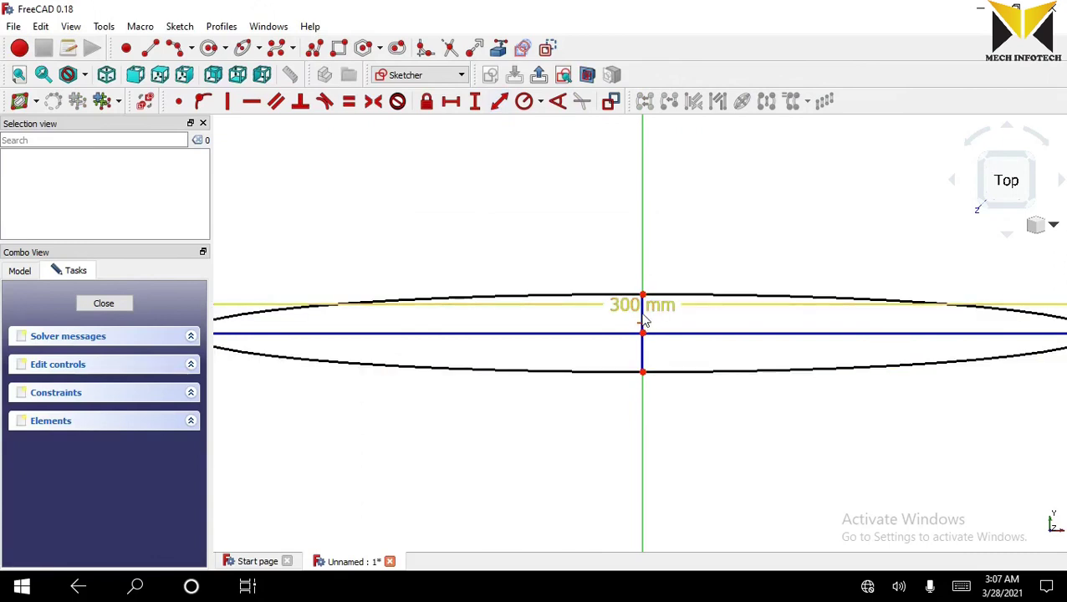
Set the length of the ellipse's vertical axis to 200 mm and leave the sketch.
left_click(643, 348)
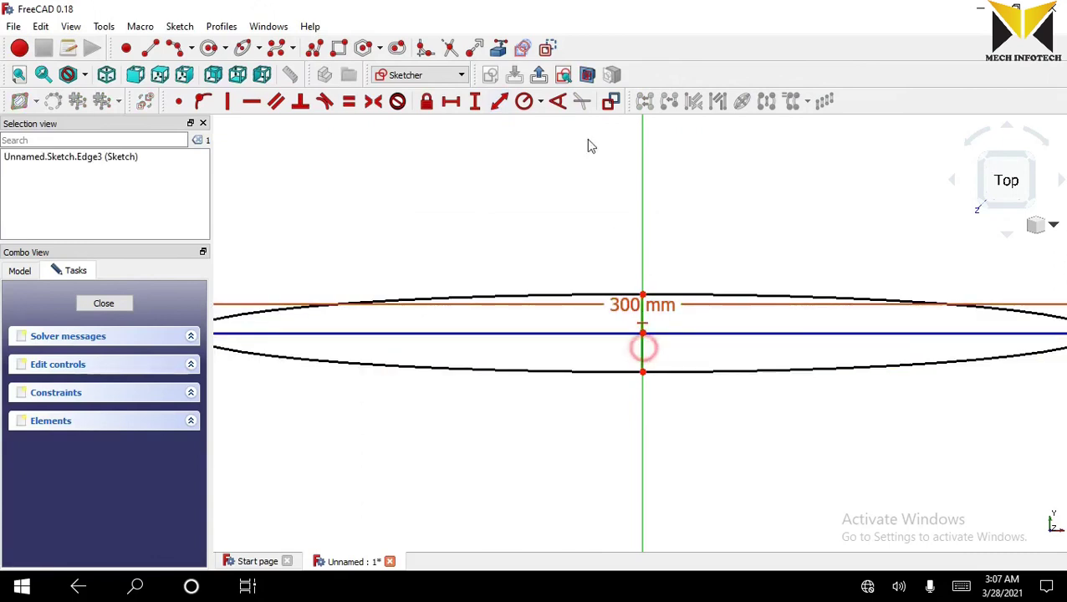
left_click(501, 104)
type("20")
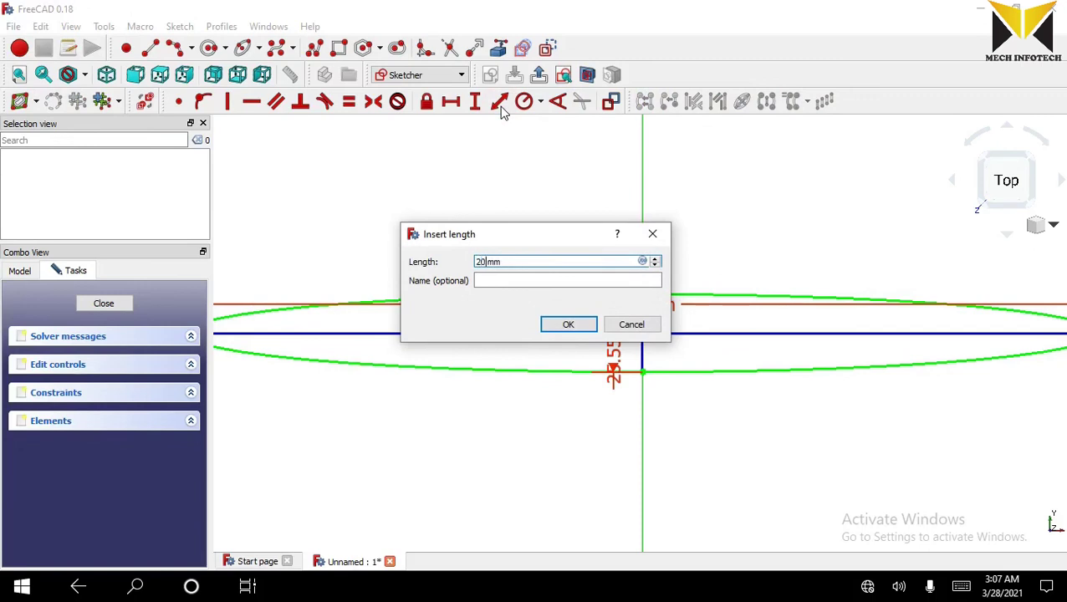
type("0")
key("Return")
scroll(498, 126, "down", 10)
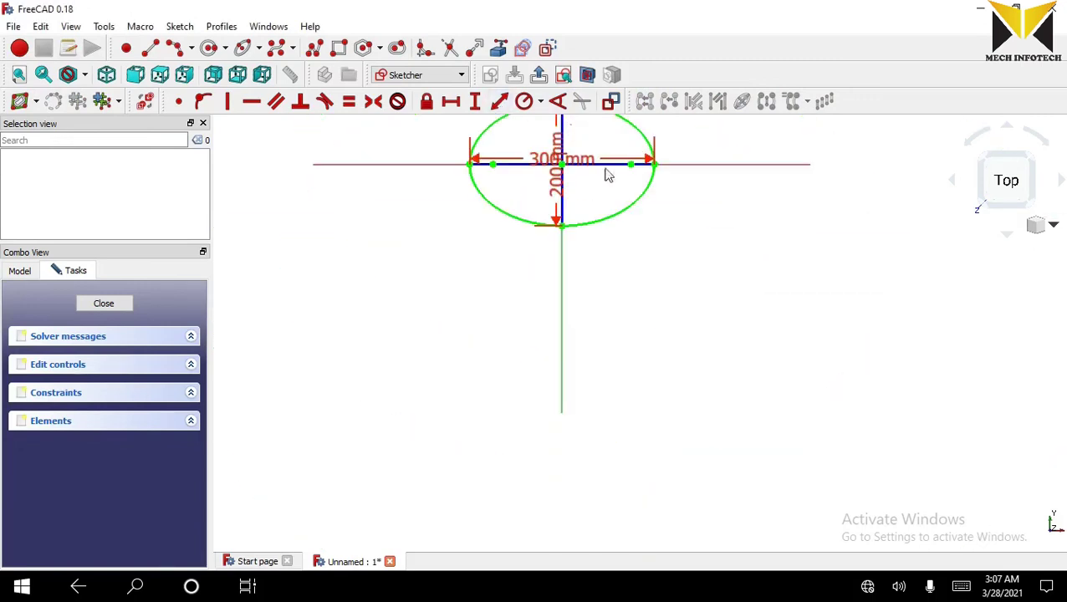
scroll(619, 213, "up", 5)
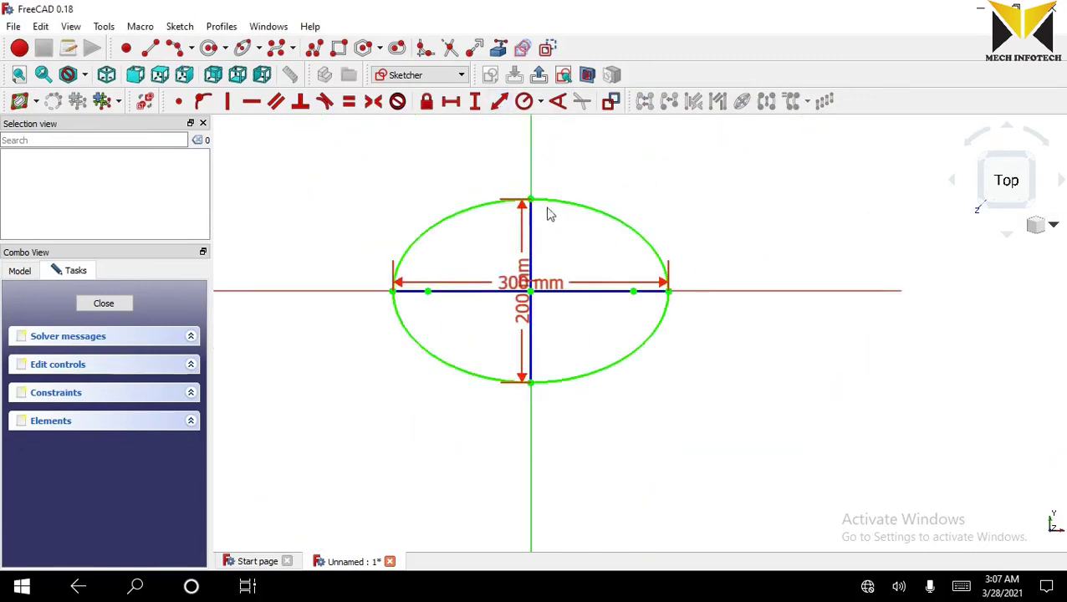
left_click(539, 75)
scroll(712, 285, "down", 3)
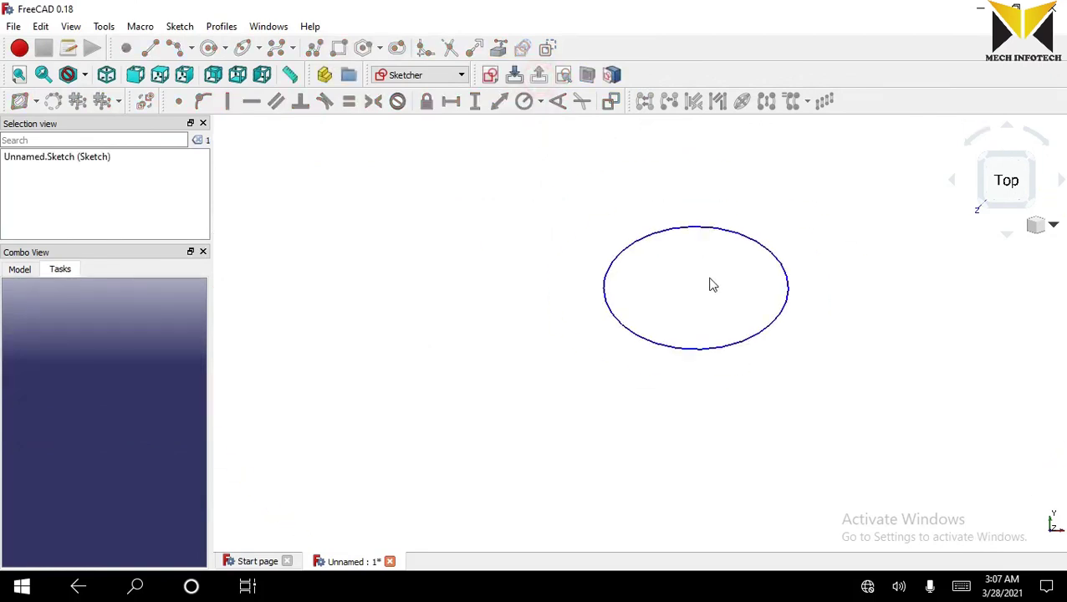
scroll(693, 270, "up", 2)
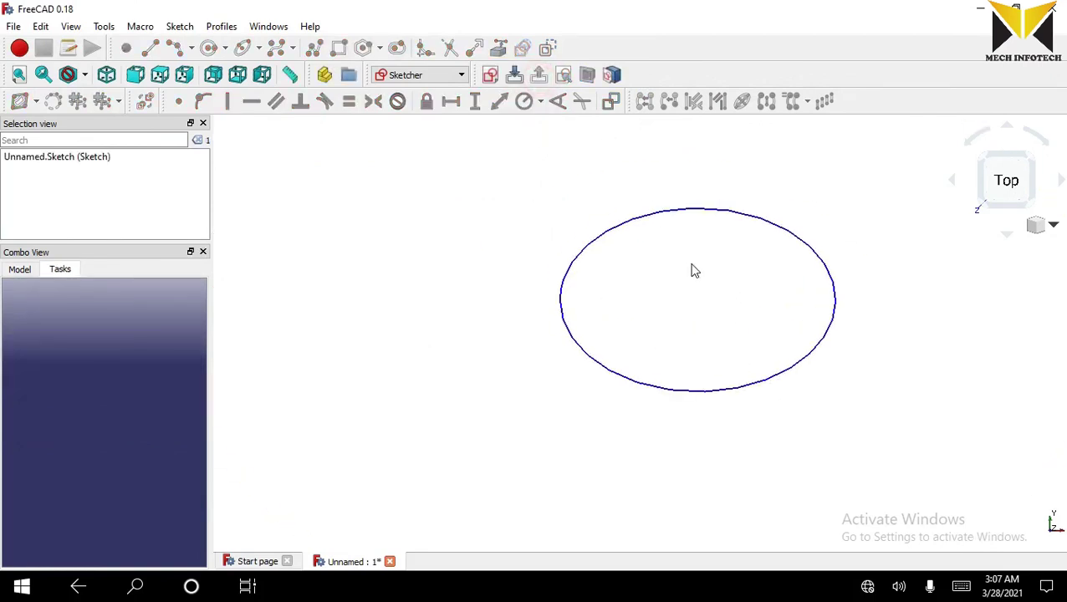
Create a new sketch attached to the ellipse sketch using the ObjectXZ method.
left_click(490, 77)
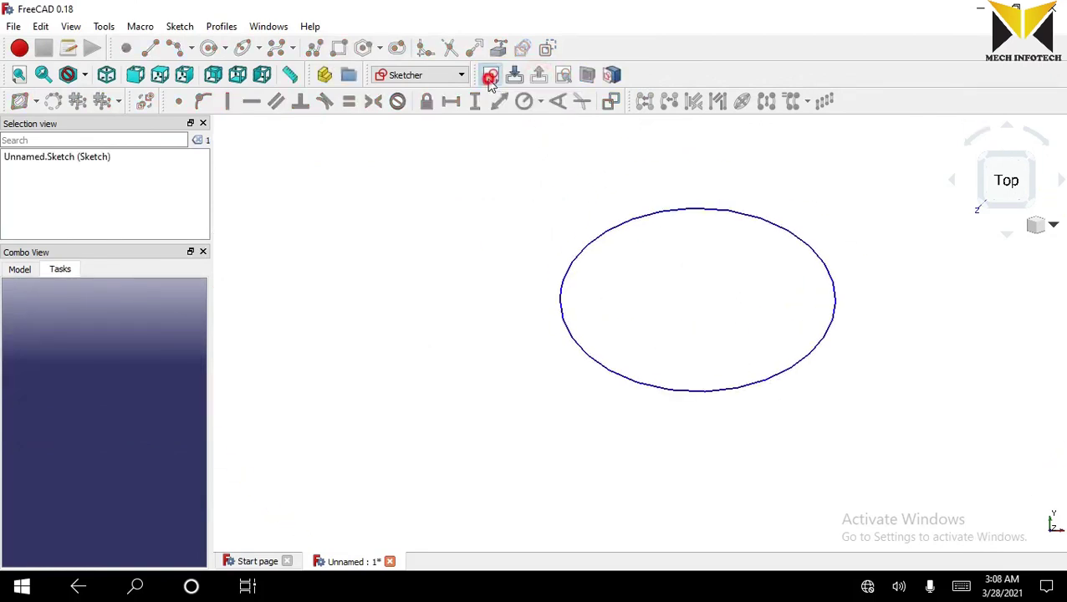
left_click(556, 291)
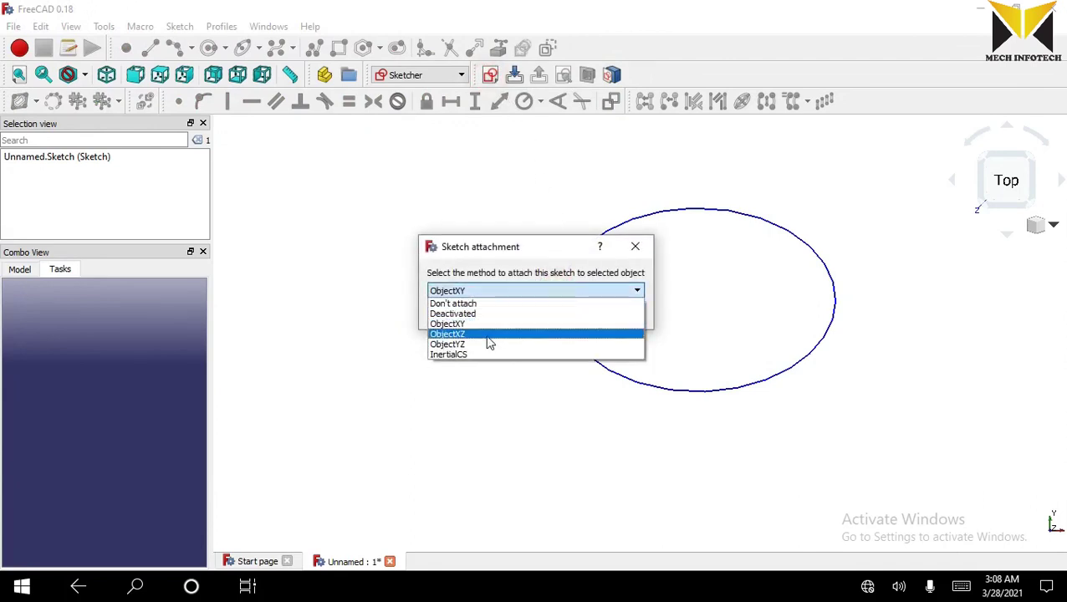
left_click(492, 335)
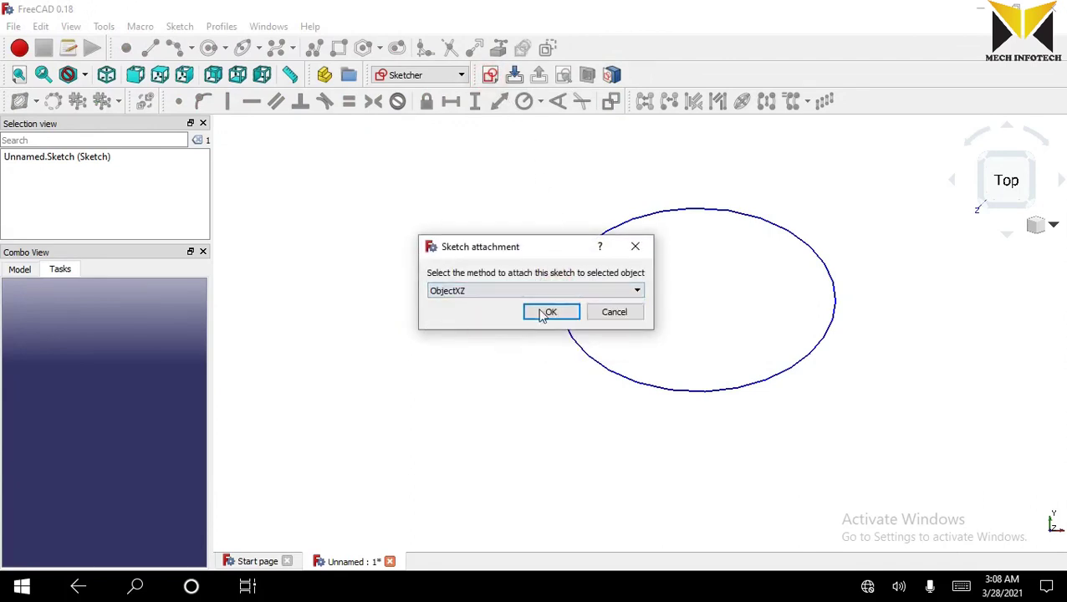
left_click(550, 311)
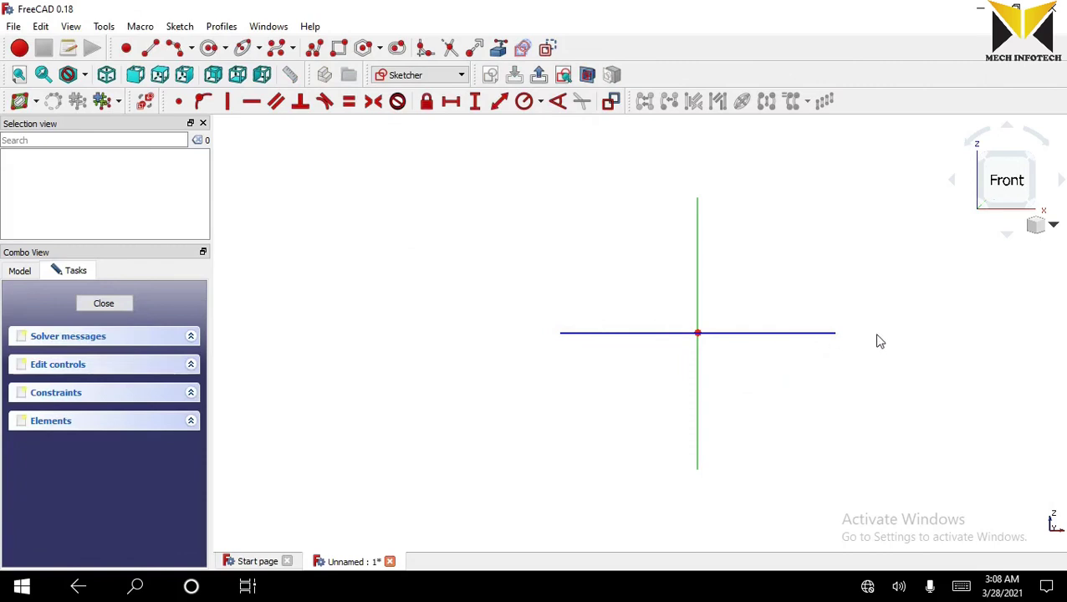
Sketch an ellipse about 80 mm tall centred near the large ellipse's positive X end and constrain its major axis to be vertical.
scroll(879, 341, "up", 2)
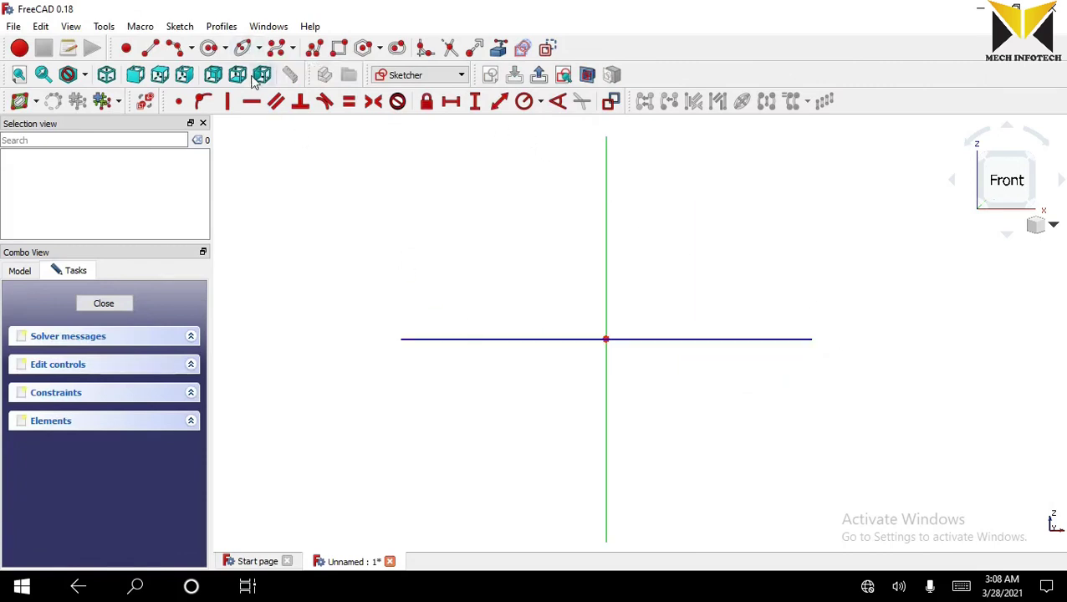
left_click(814, 339)
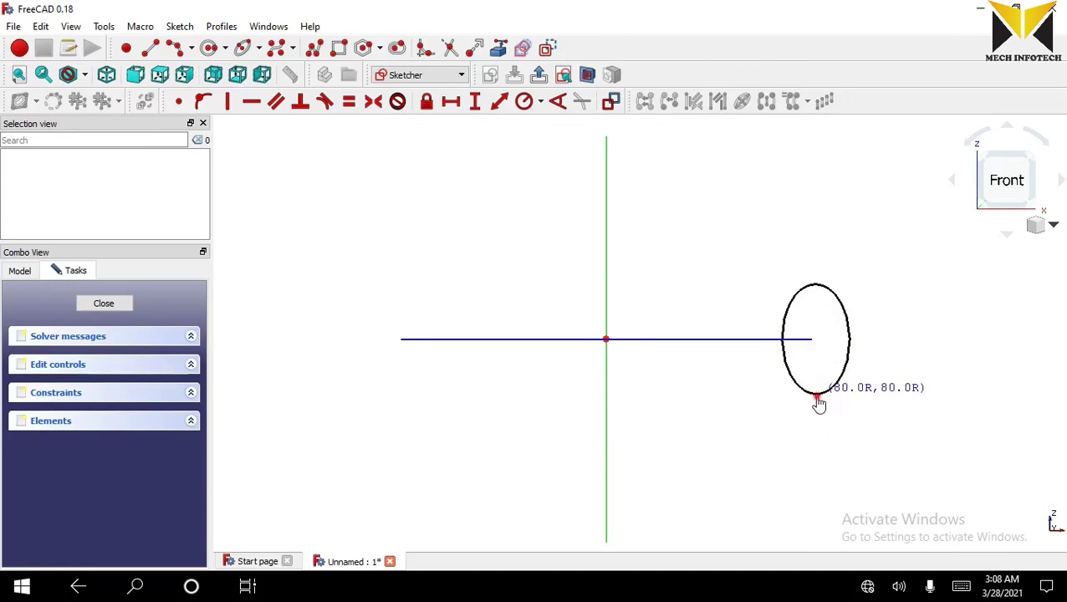
left_click(816, 394)
left_click(840, 388)
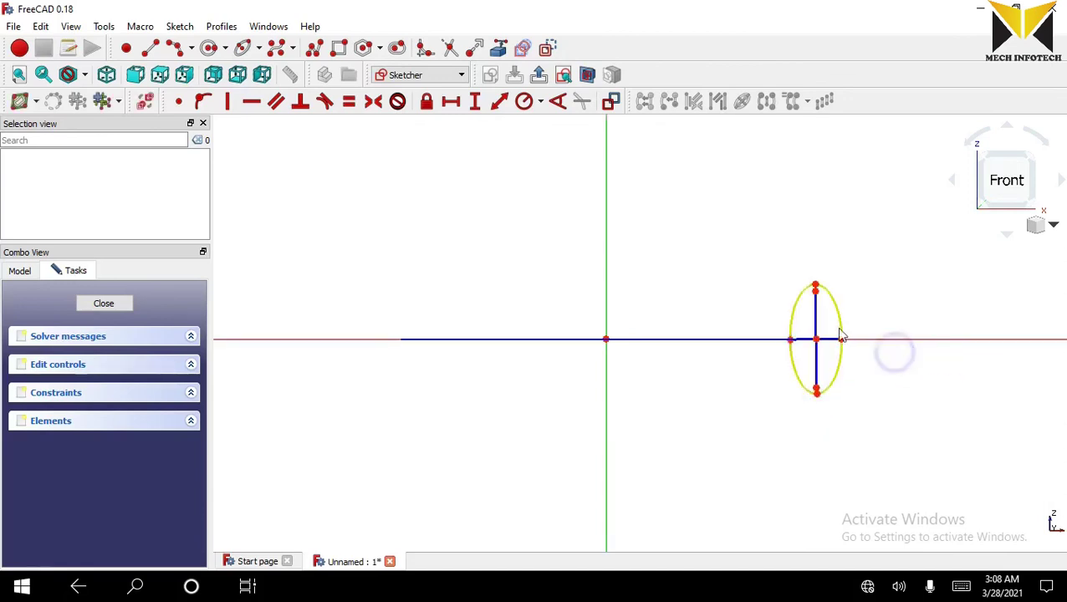
right_click(893, 352)
left_click(817, 317)
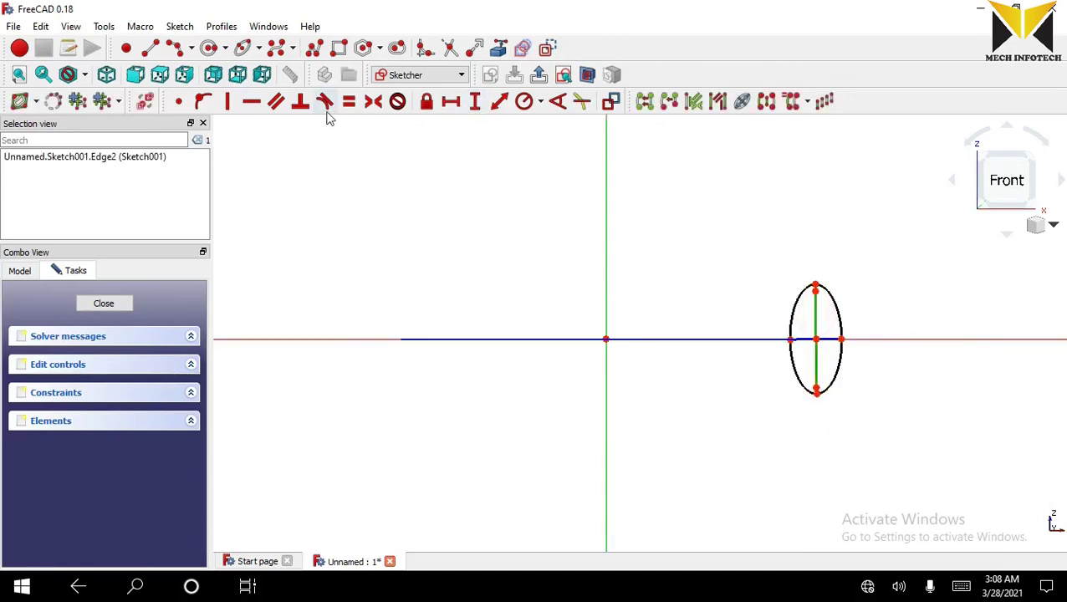
left_click(227, 101)
Set the length of the small ellipse's vertical axis to 20 mm.
scroll(803, 330, "up", 3)
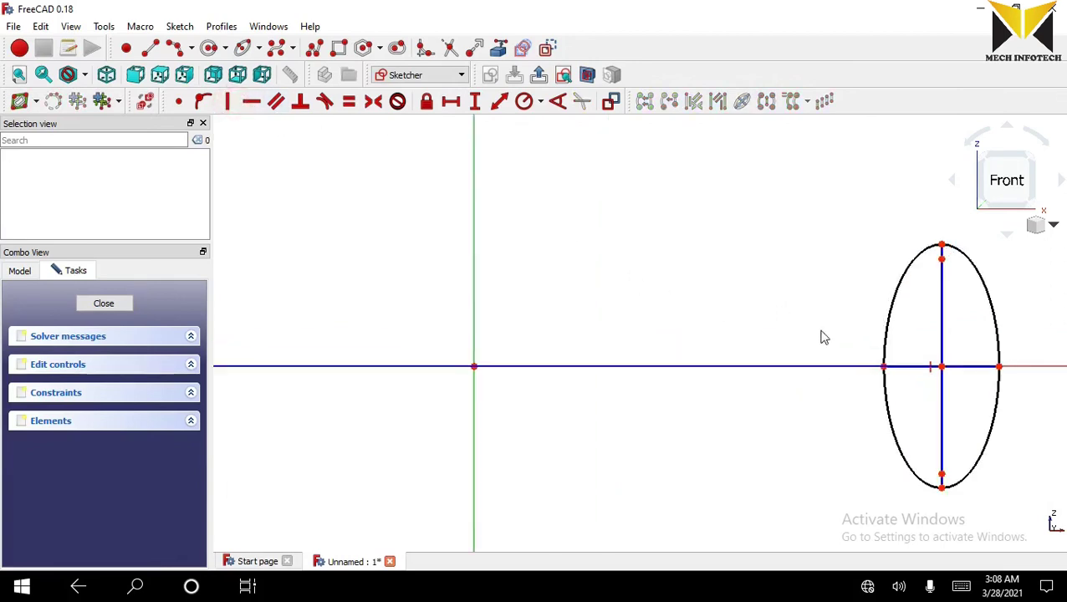
scroll(833, 286, "down", 1)
scroll(834, 286, "up", 1)
left_click(833, 301)
key("i")
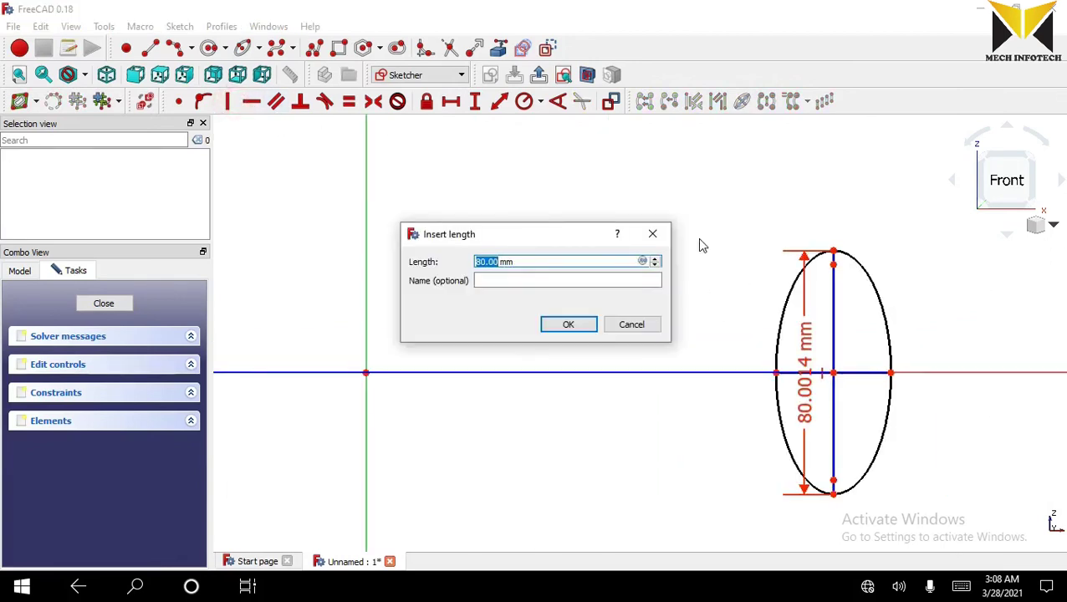
type("20")
key("Return")
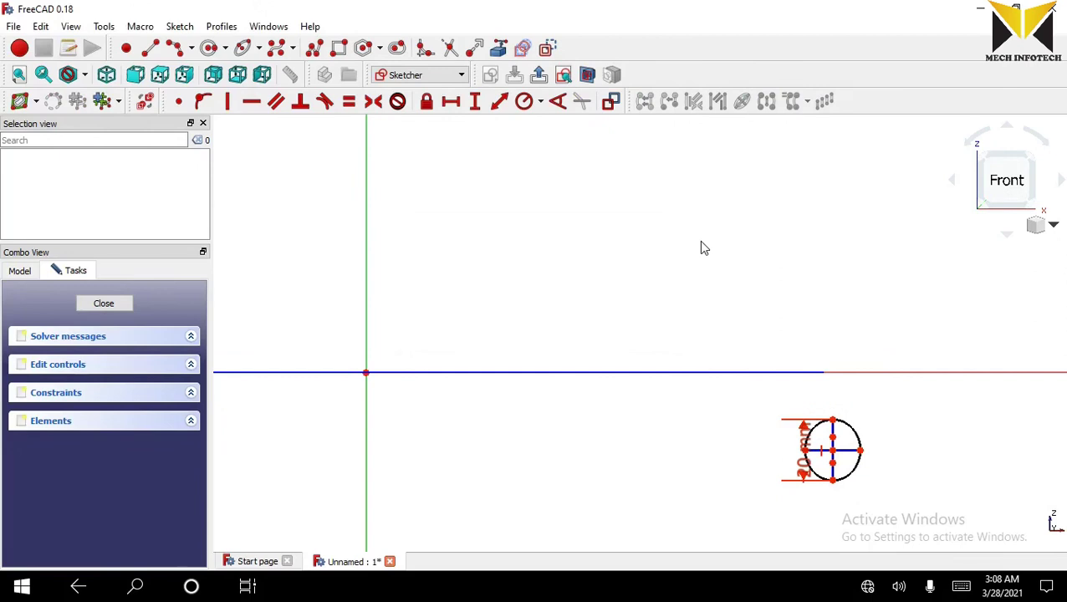
Constrain the small ellipse's centre point to lie on the sketch's horizontal axis.
left_click(834, 452)
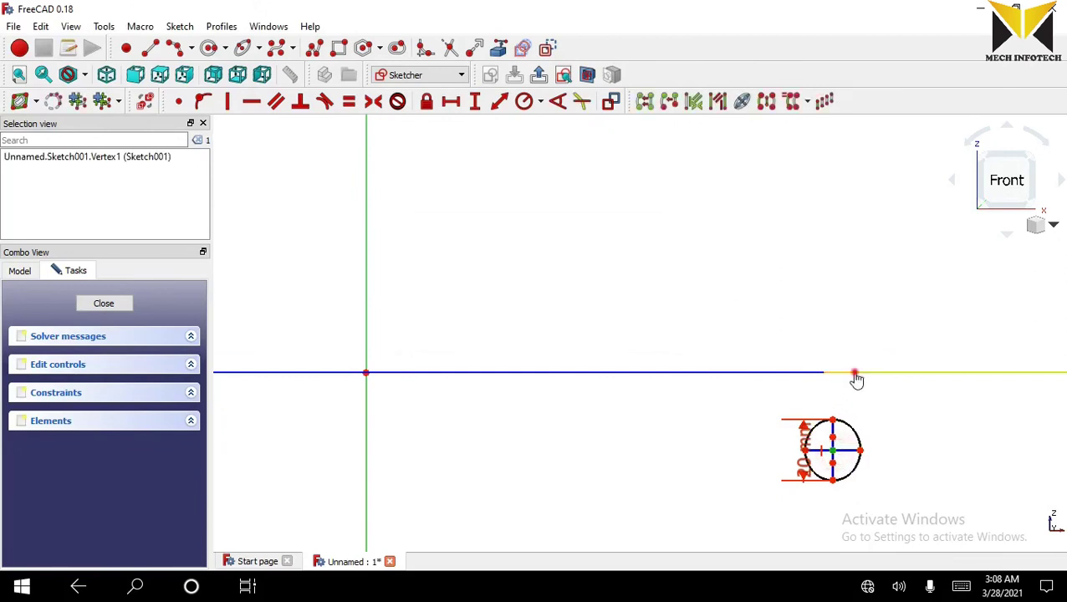
left_click(855, 373)
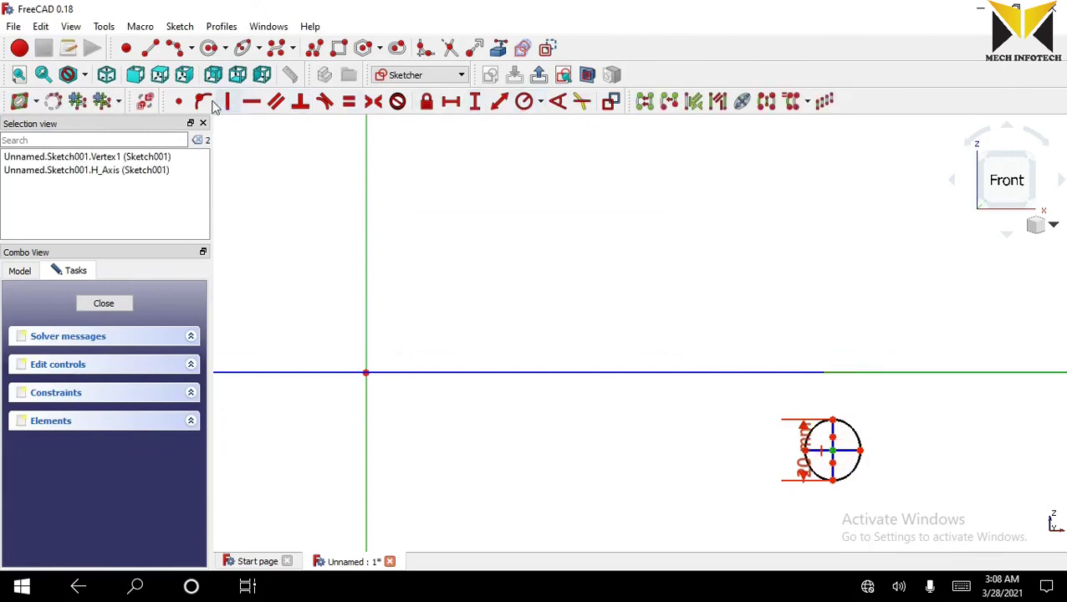
left_click(209, 101)
Set the length of the small ellipse's horizontal axis to 10 mm.
left_click(850, 374)
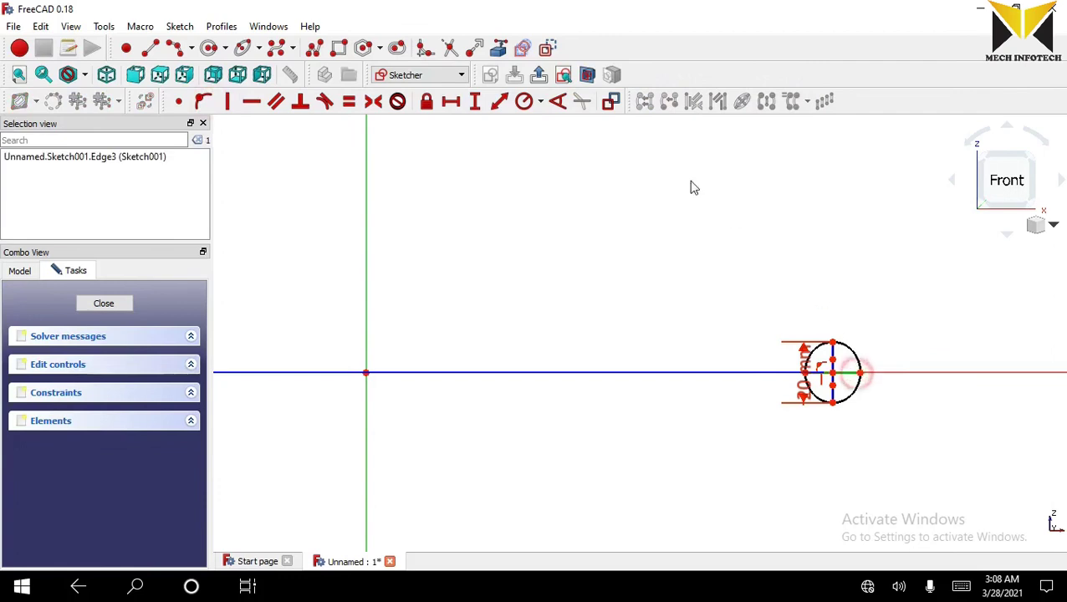
left_click(495, 105)
type("10")
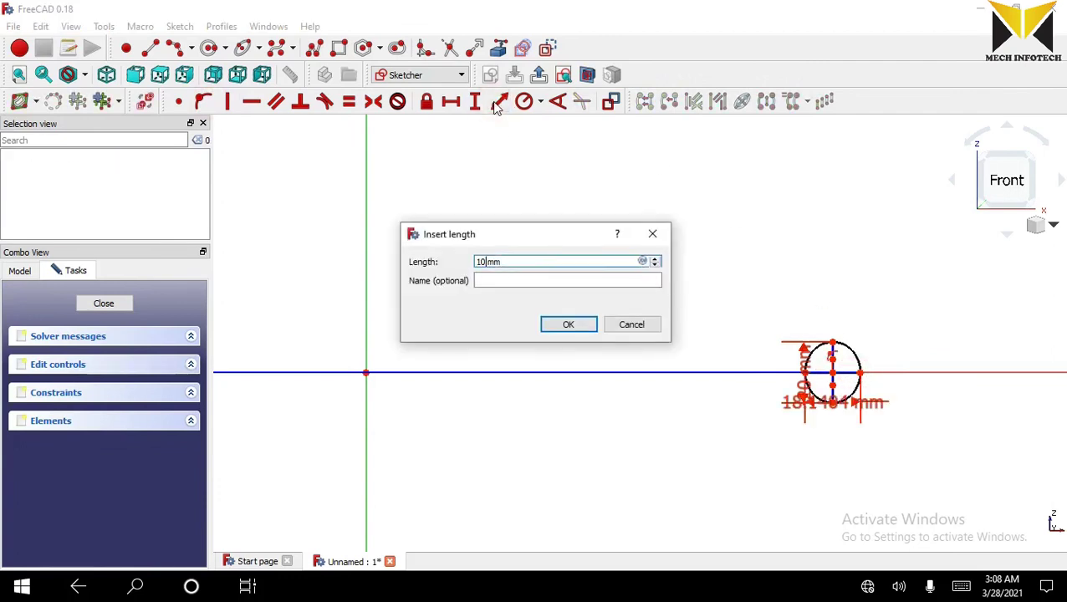
key("Return")
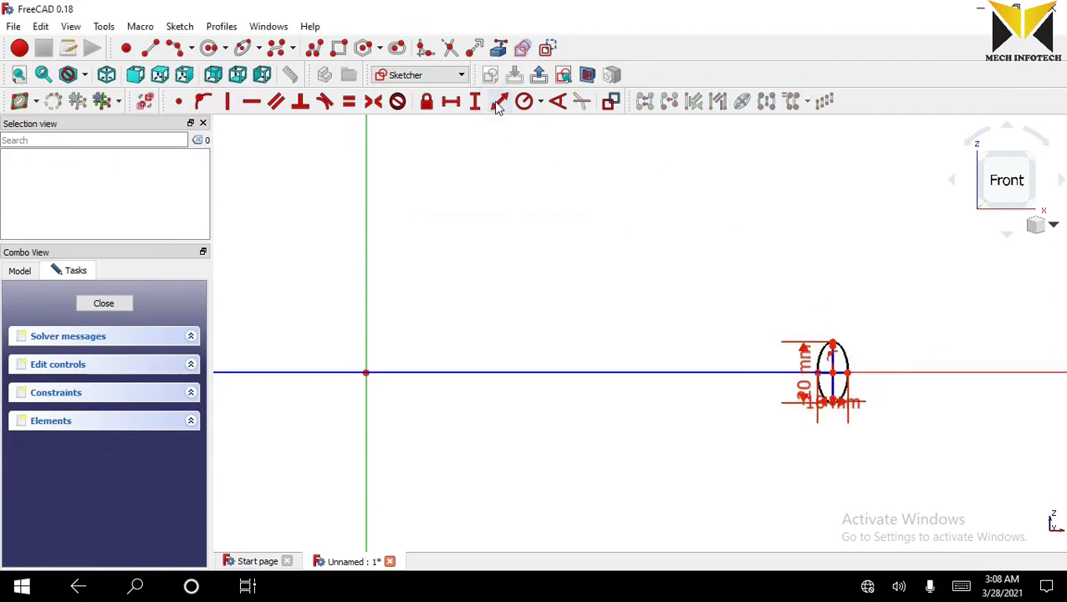
Set the distance from the small ellipse's centre to the vertical axis to 150 mm and leave the sketch.
left_click(836, 374)
left_click(834, 372)
left_click(800, 285)
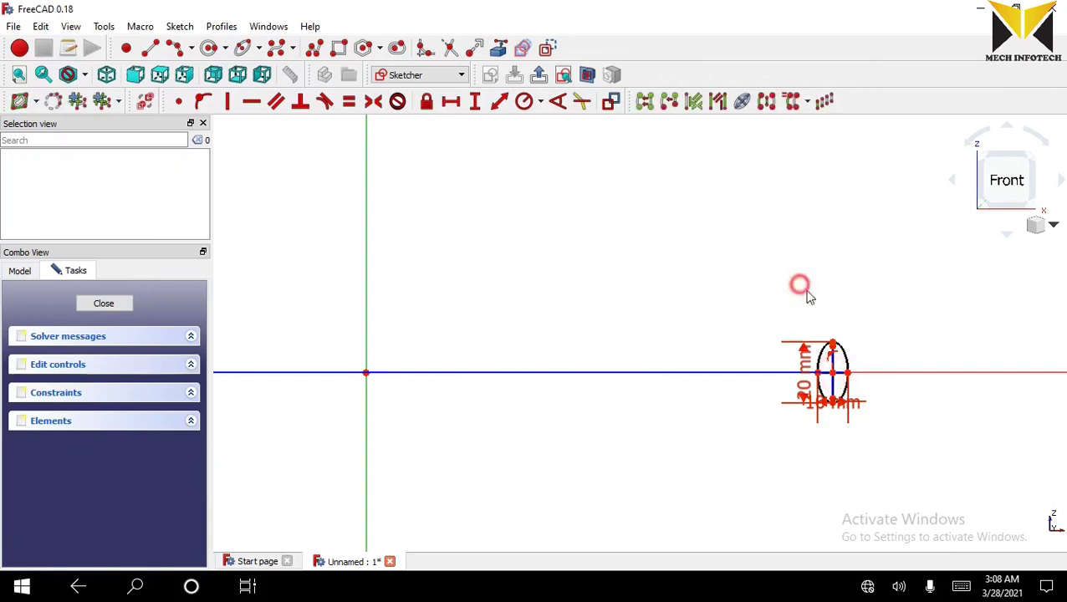
left_click(834, 373)
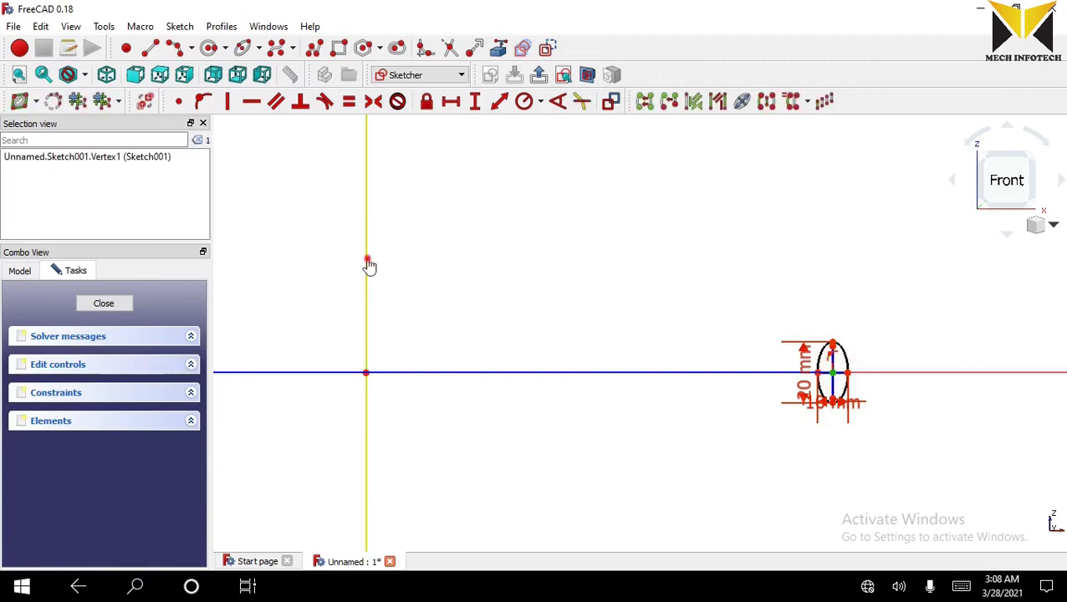
left_click(366, 266)
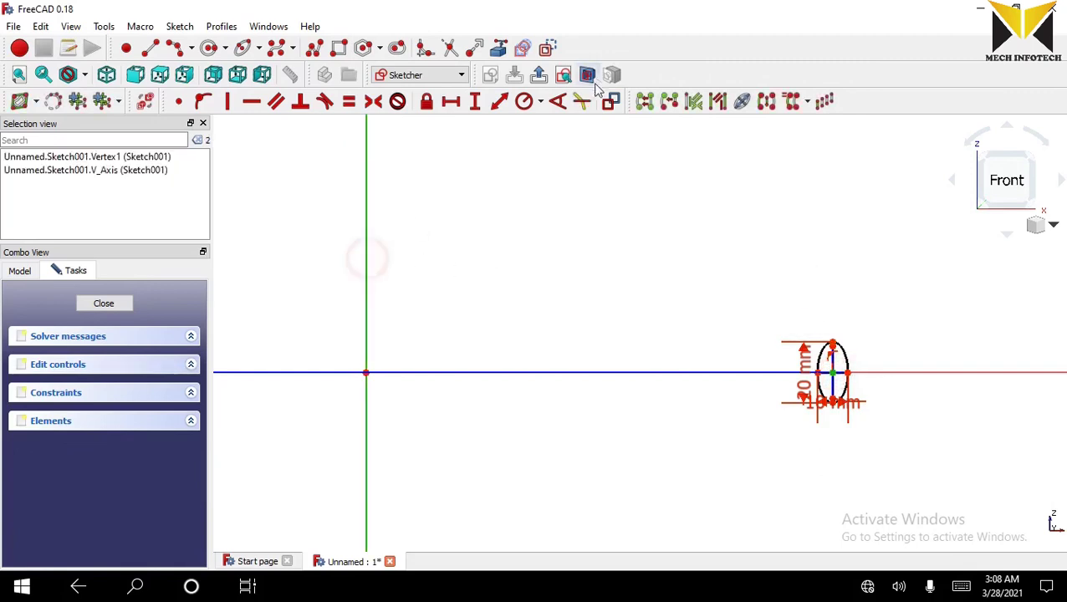
left_click(501, 104)
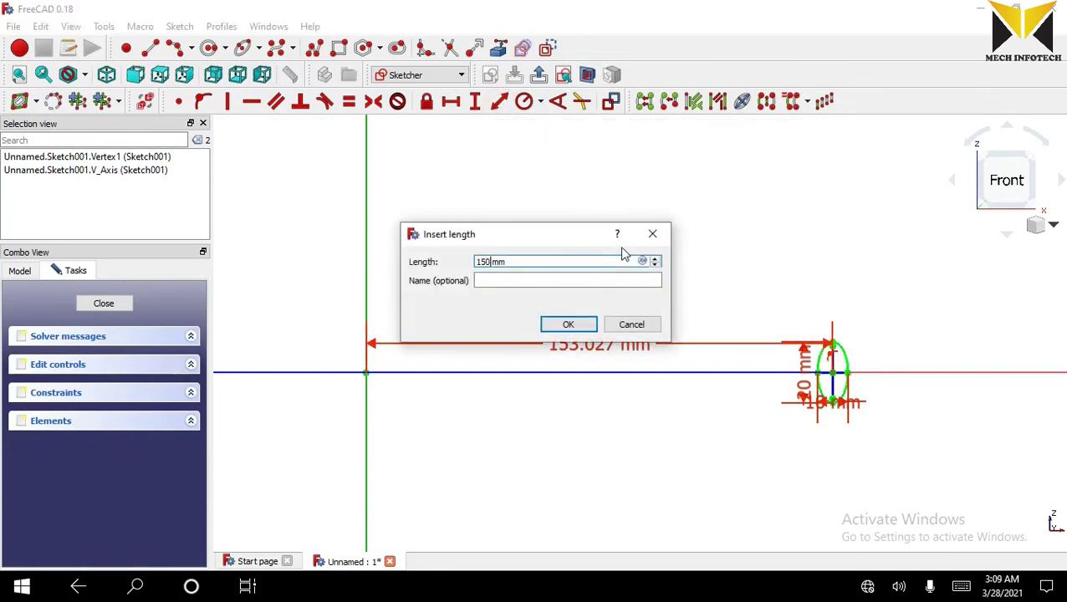
type("150 mm")
key("Return")
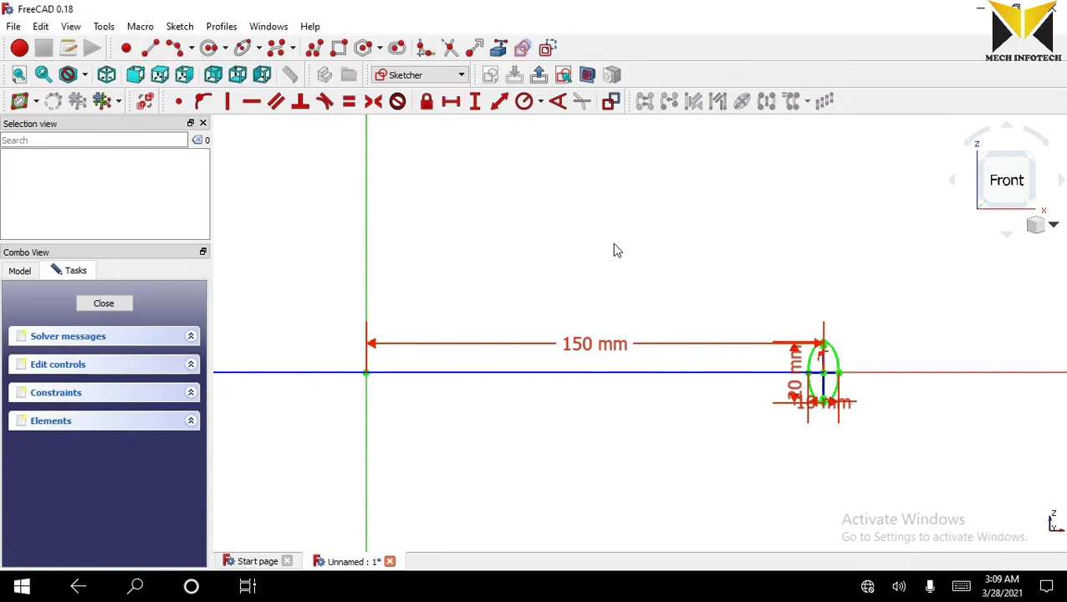
left_click(539, 77)
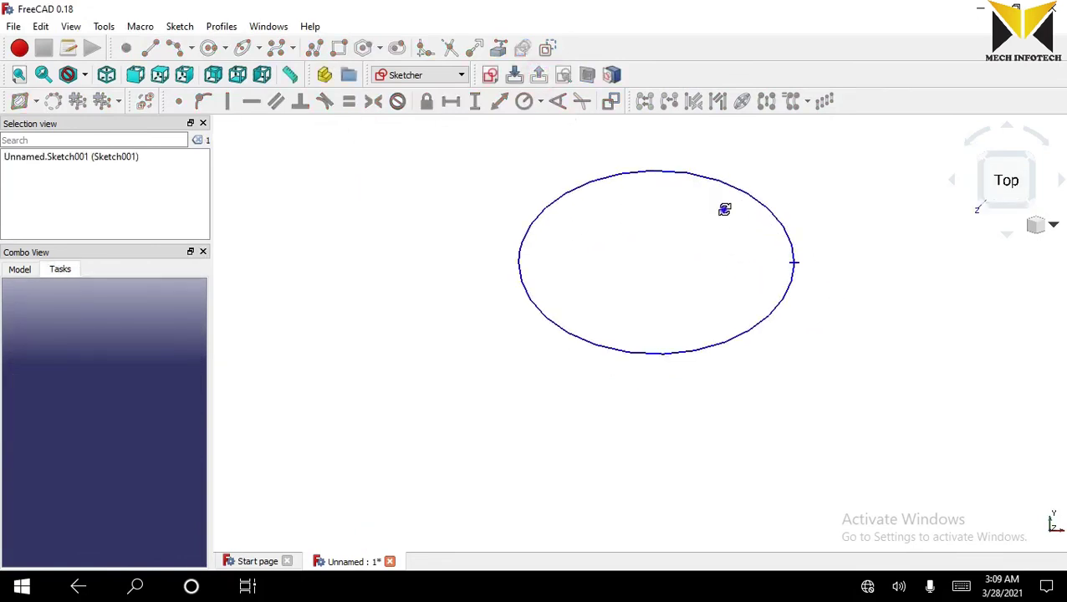
Switch to the Part workbench with both ellipses shown in a tilted 3D view.
mouse_move(724, 210)
middle_mouse_down()
mouse_move(636, 131)
mouse_move(585, 117)
middle_mouse_up()
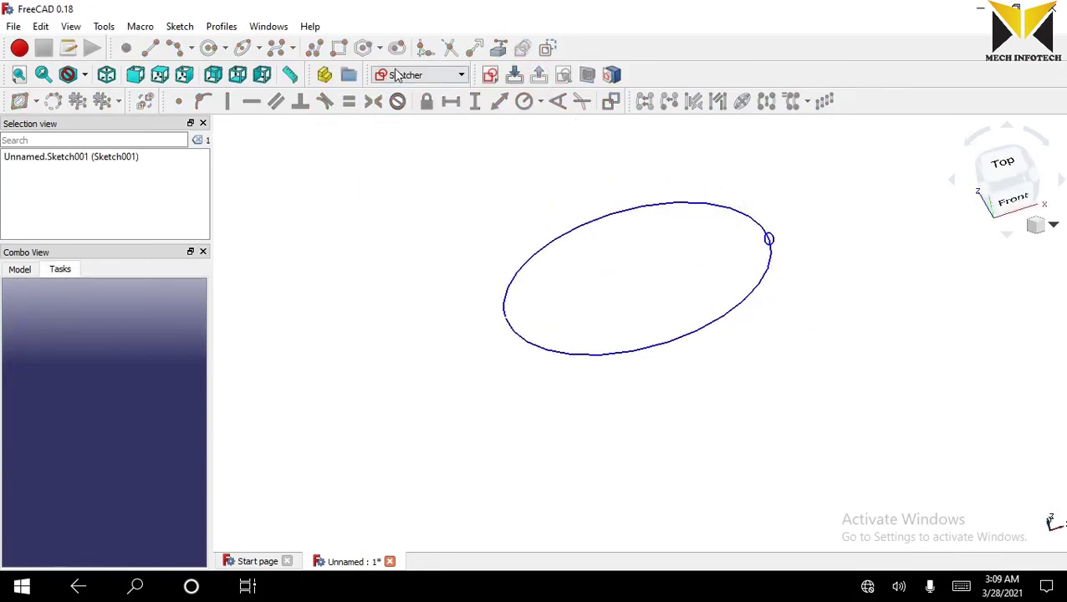
left_click(437, 77)
left_click(393, 241)
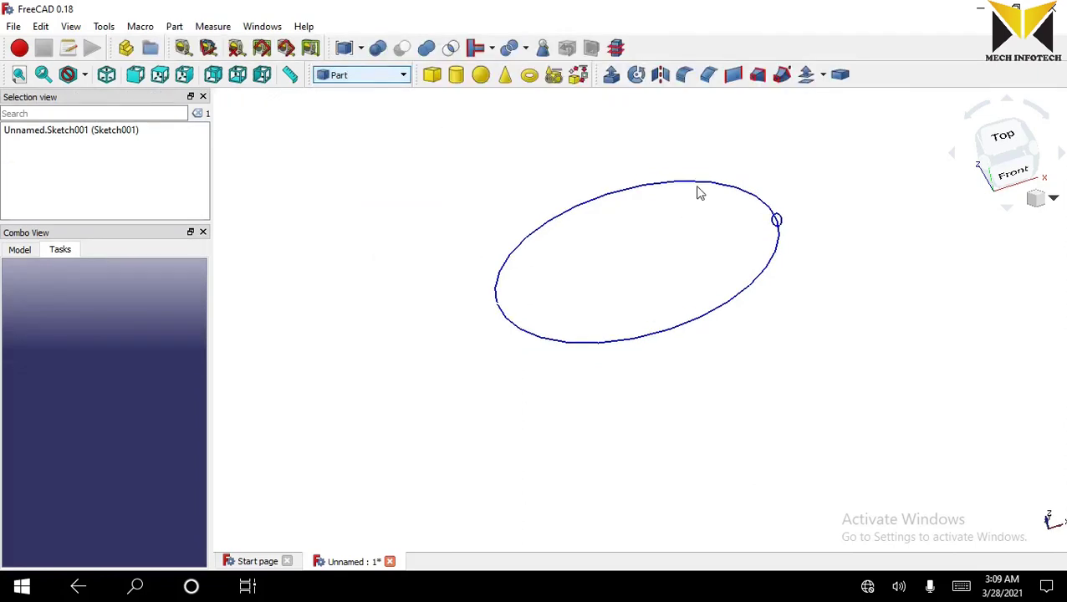
Sweep the small elliptical profile Sketch001 along the edge of the large ellipse, leaving the solid option off.
scroll(755, 146, "up", 2)
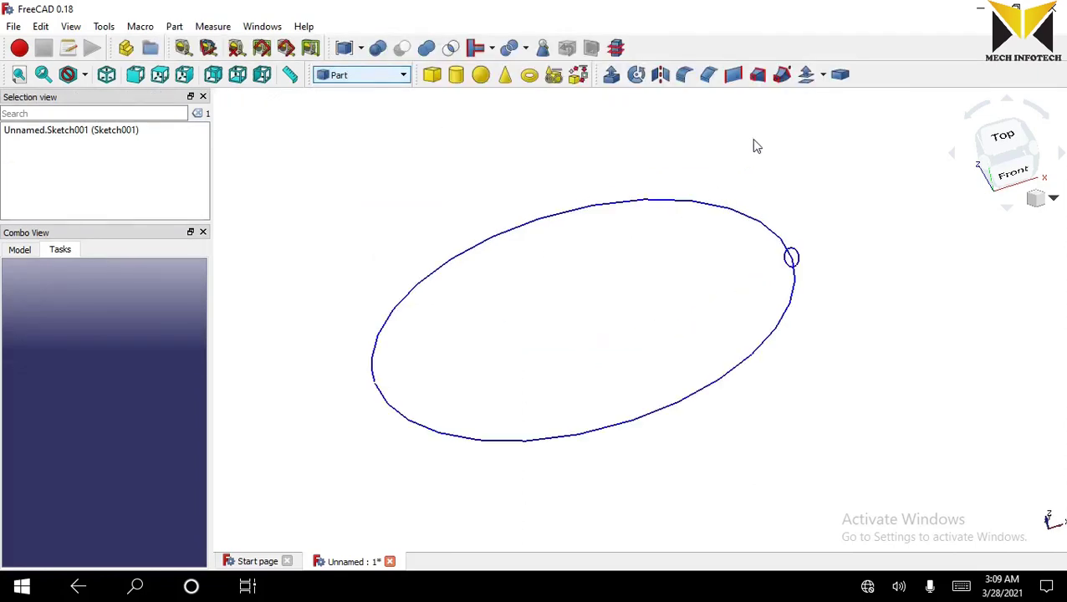
left_click(782, 75)
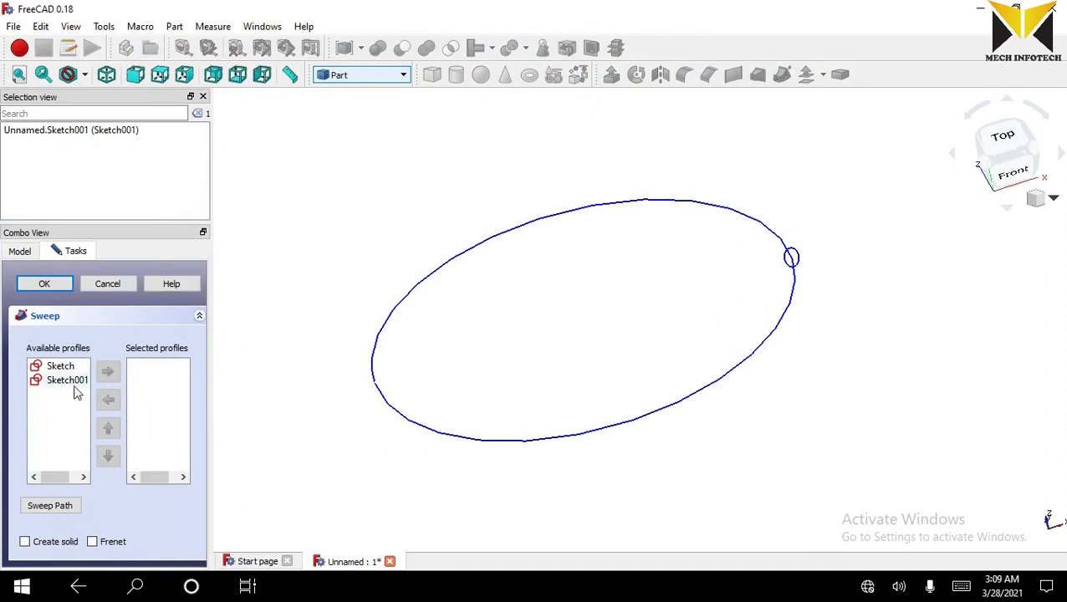
left_click(67, 380)
left_click(108, 372)
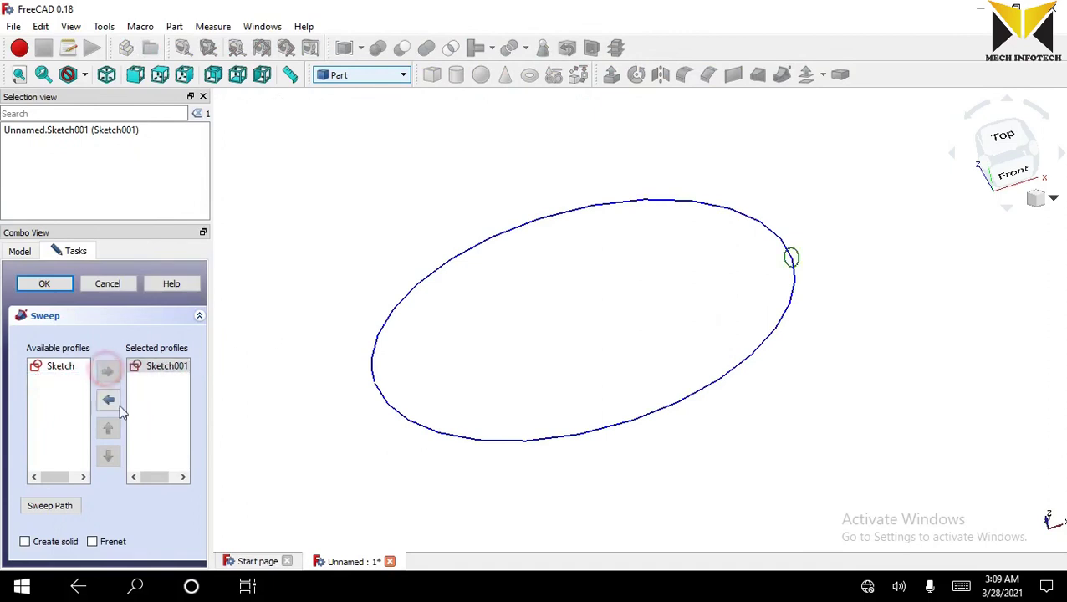
left_click(63, 507)
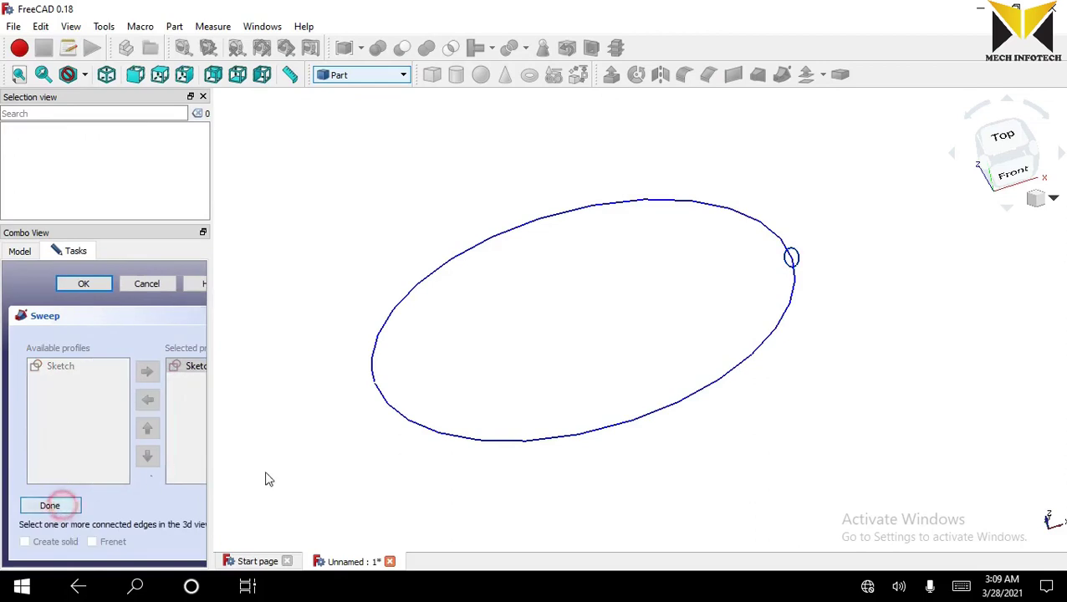
left_click(405, 419)
left_click(52, 505)
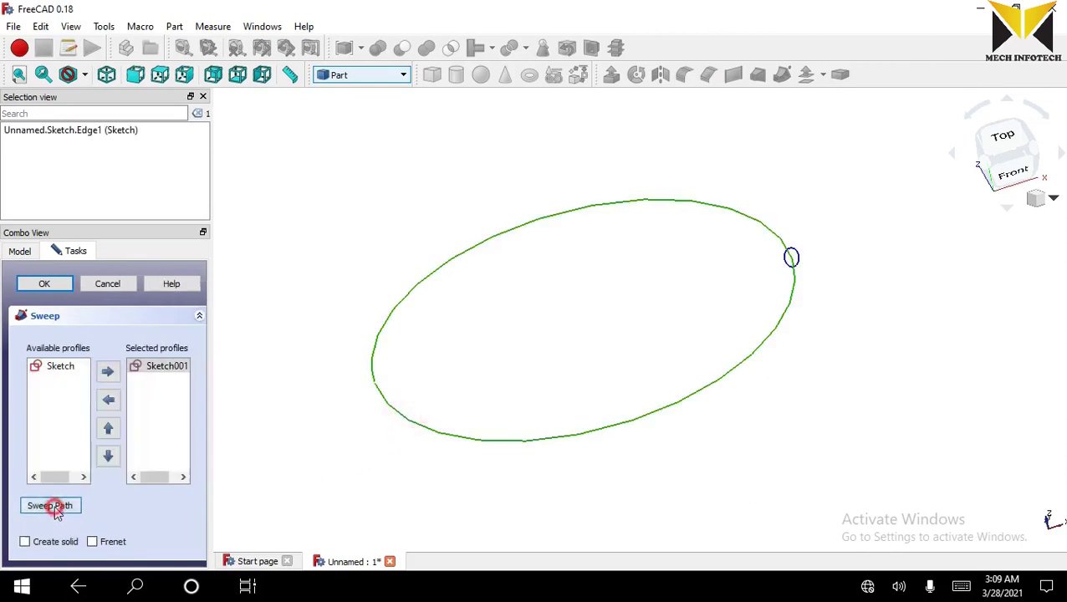
left_click(44, 285)
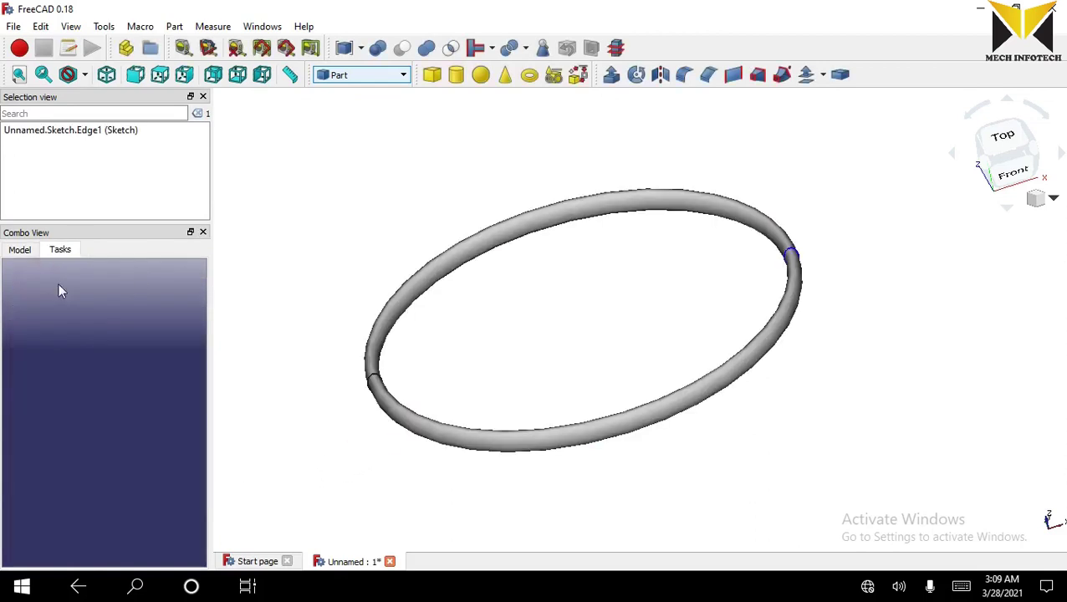
scroll(837, 214, "down", 3)
key("2")
scroll(876, 201, "up", 4)
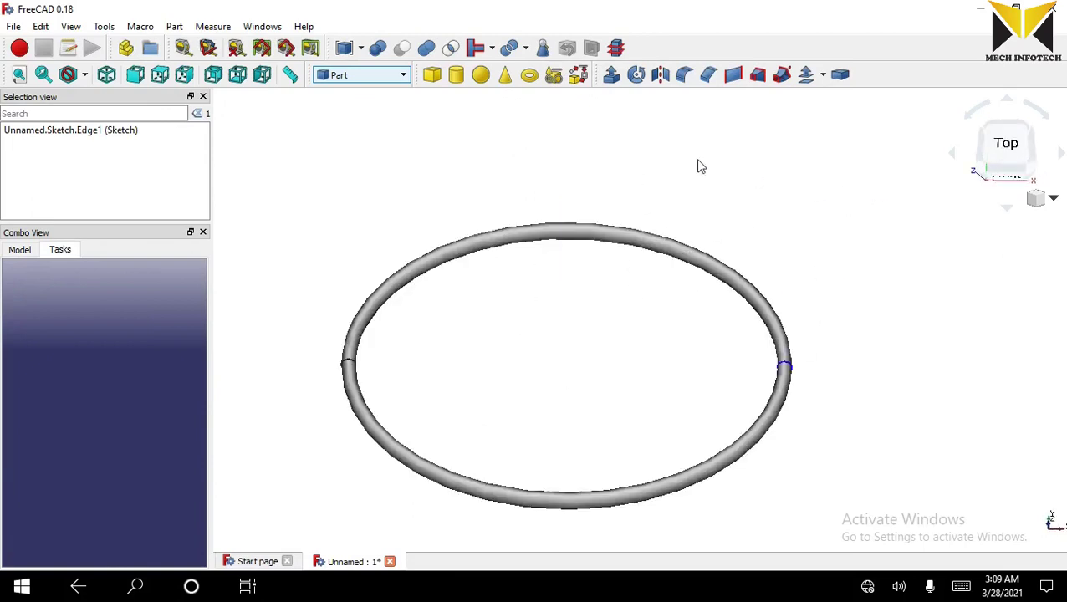
Switch to the Part Design workbench and create a new body.
left_click(345, 76)
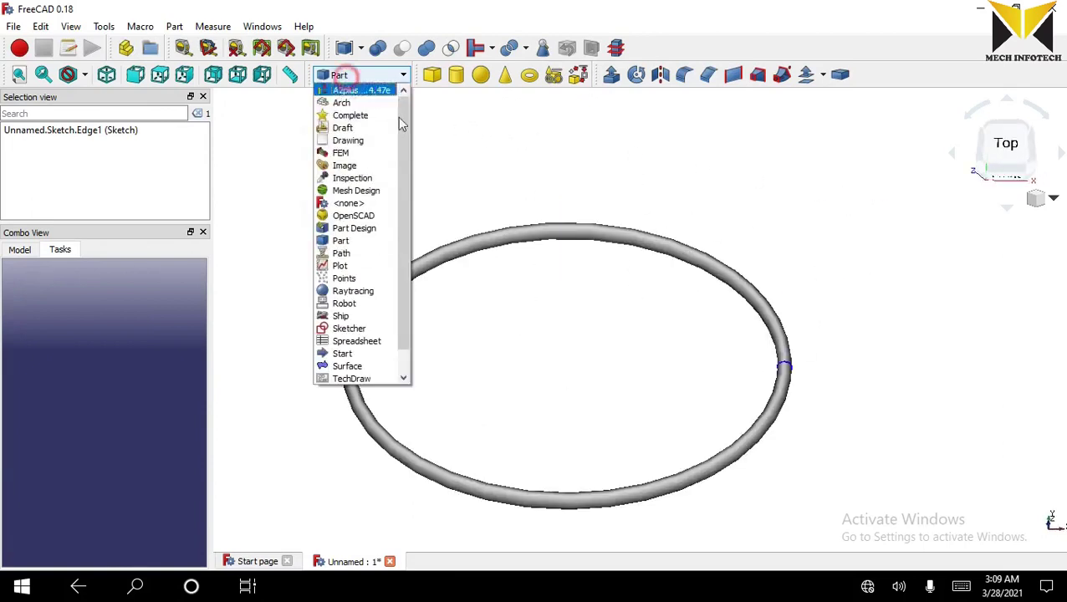
left_click(374, 237)
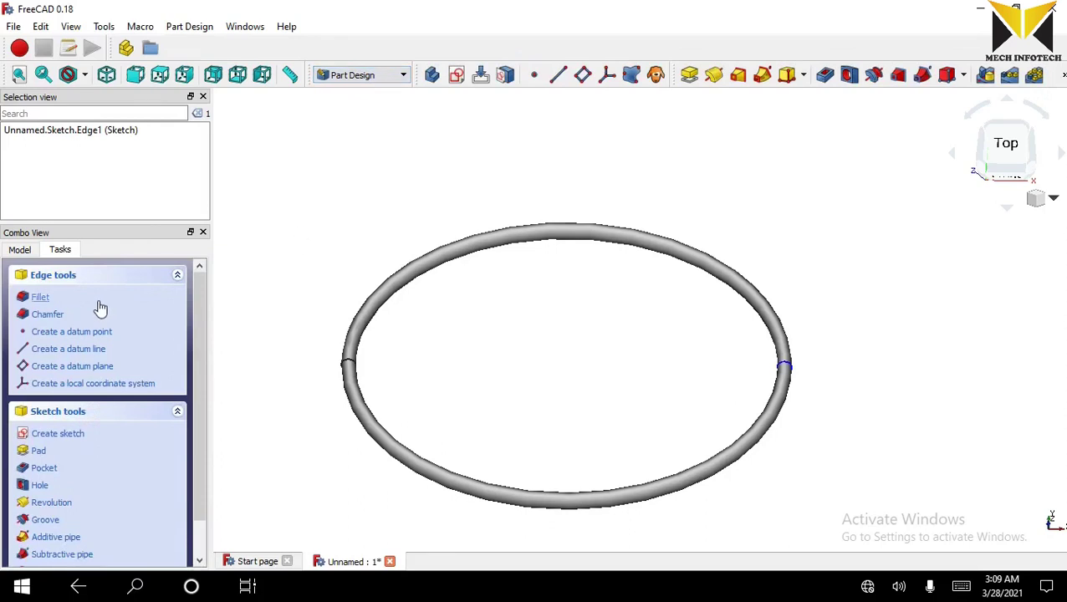
left_click(21, 251)
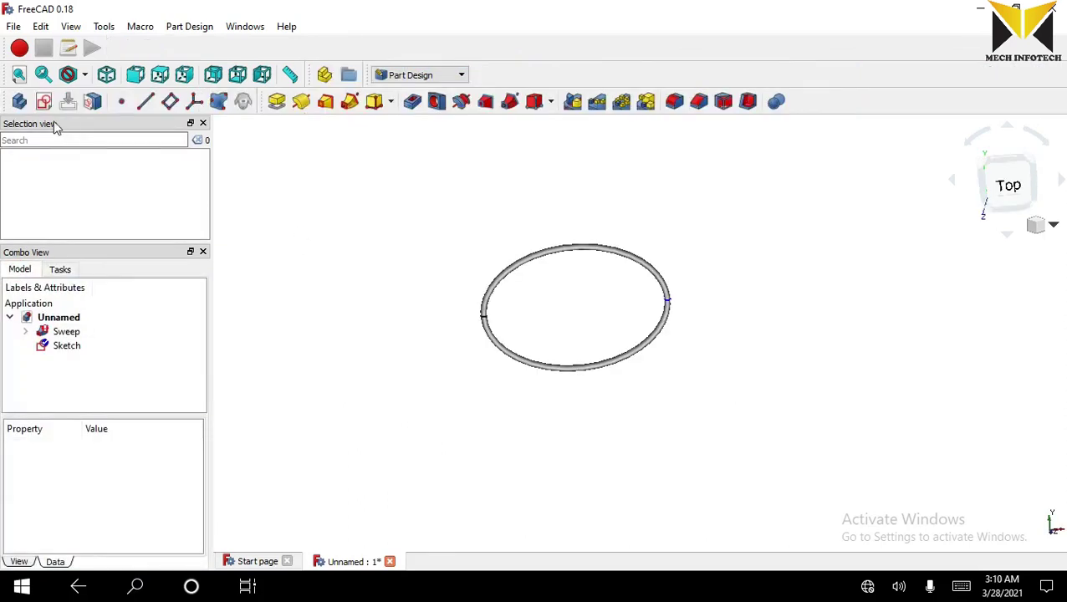
left_click(20, 101)
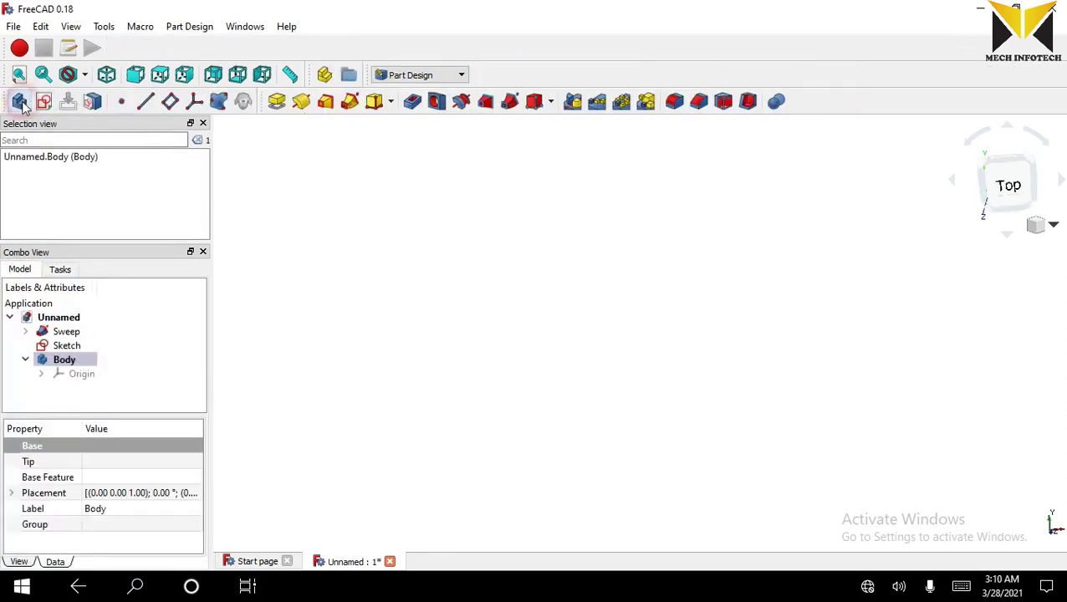
Show the body's origin planes together with the swept ring and start a sketch on the XY plane.
left_click(82, 375)
left_click_drag(470, 295, 125, 241)
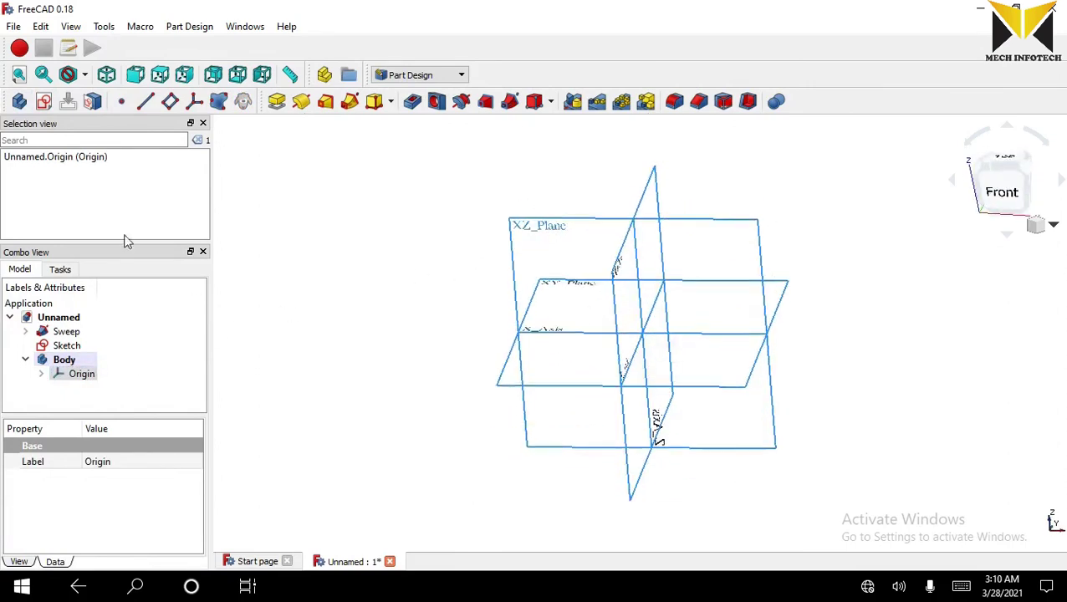
left_click(20, 74)
left_click_drag(493, 203, 716, 360)
scroll(609, 345, "up", 3)
left_click_drag(609, 346, 660, 388)
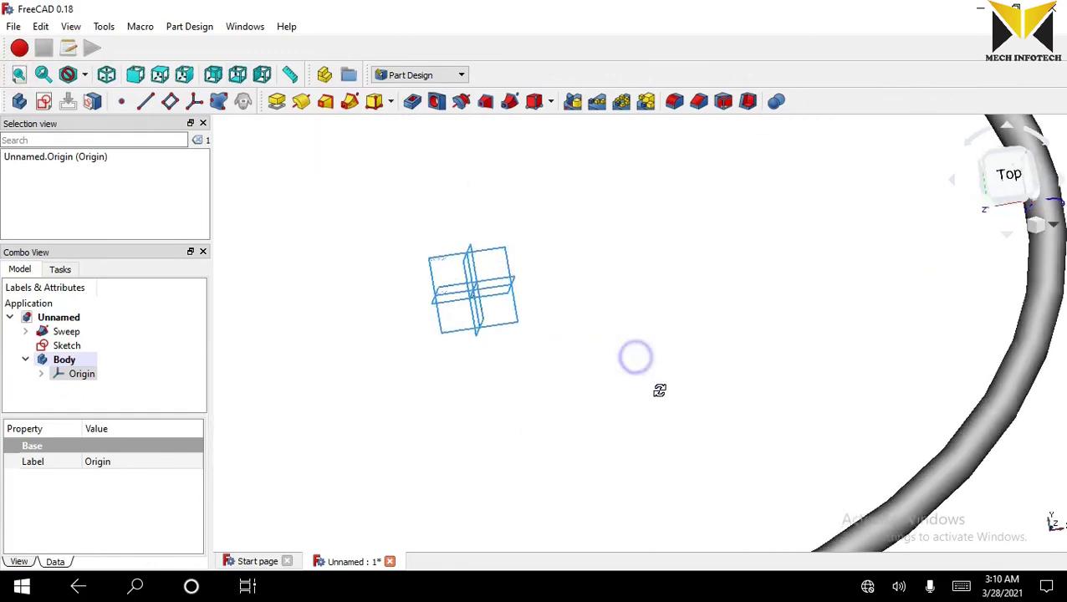
left_click(506, 253)
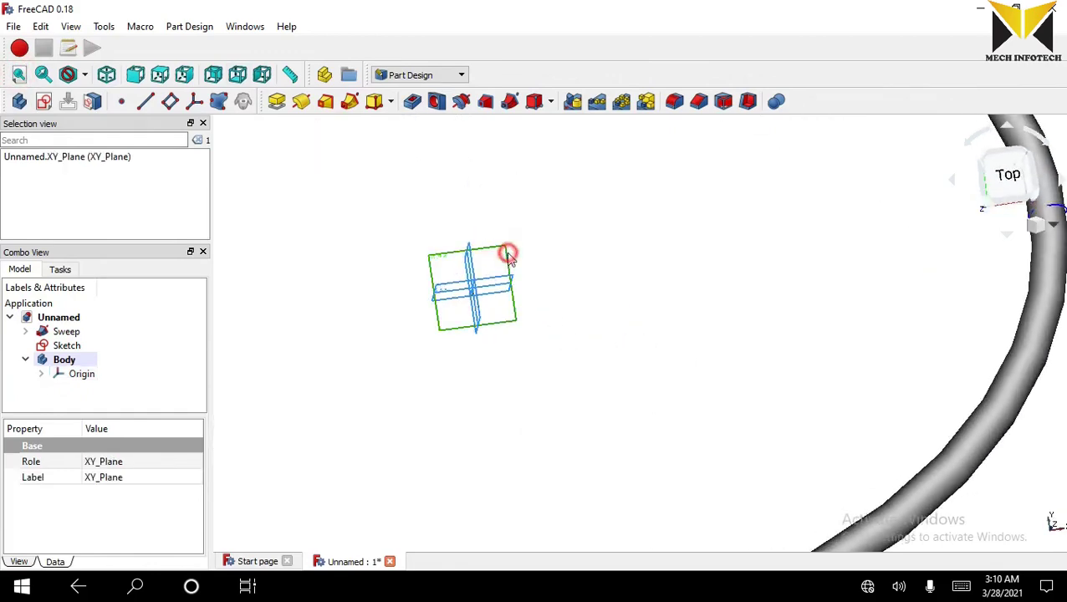
left_click(43, 102)
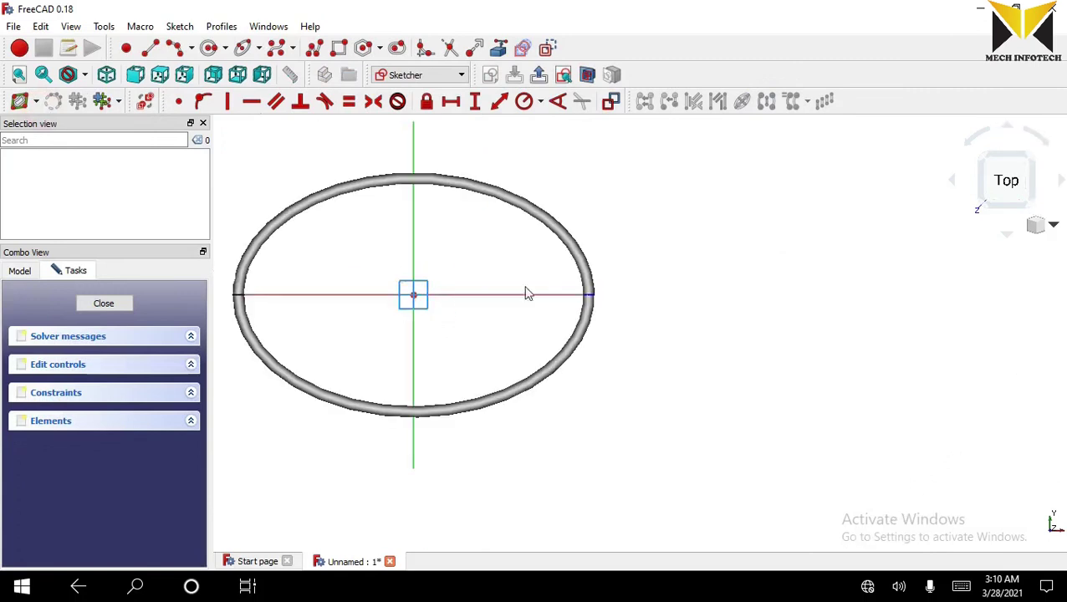
Sketch an arc just outside the ring below the horizontal axis, with its lower end about 150 mm from the vertical axis.
scroll(524, 284, "up", 2)
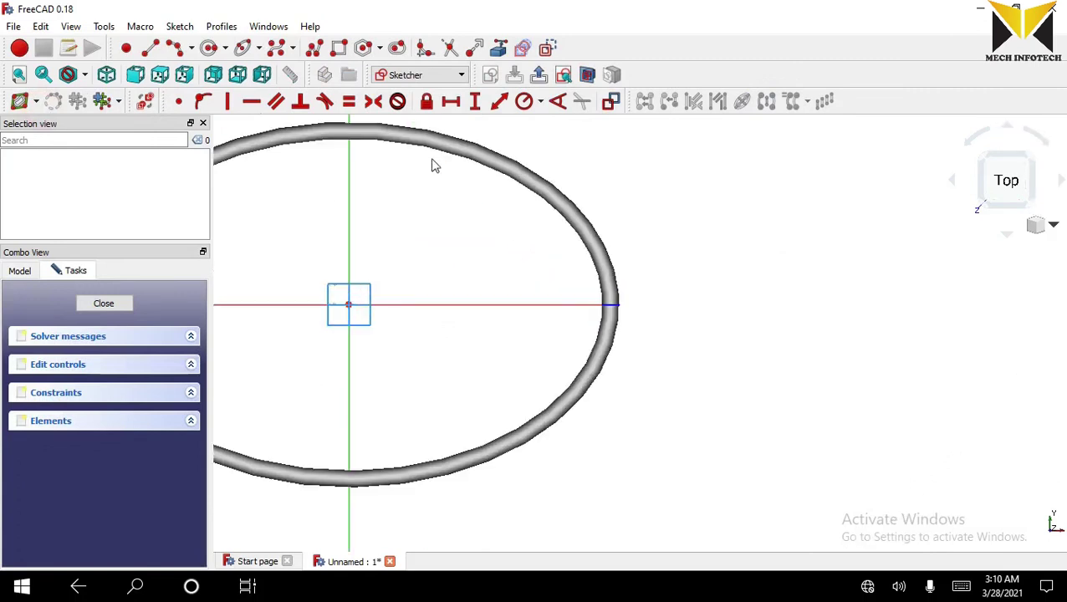
left_click(176, 50)
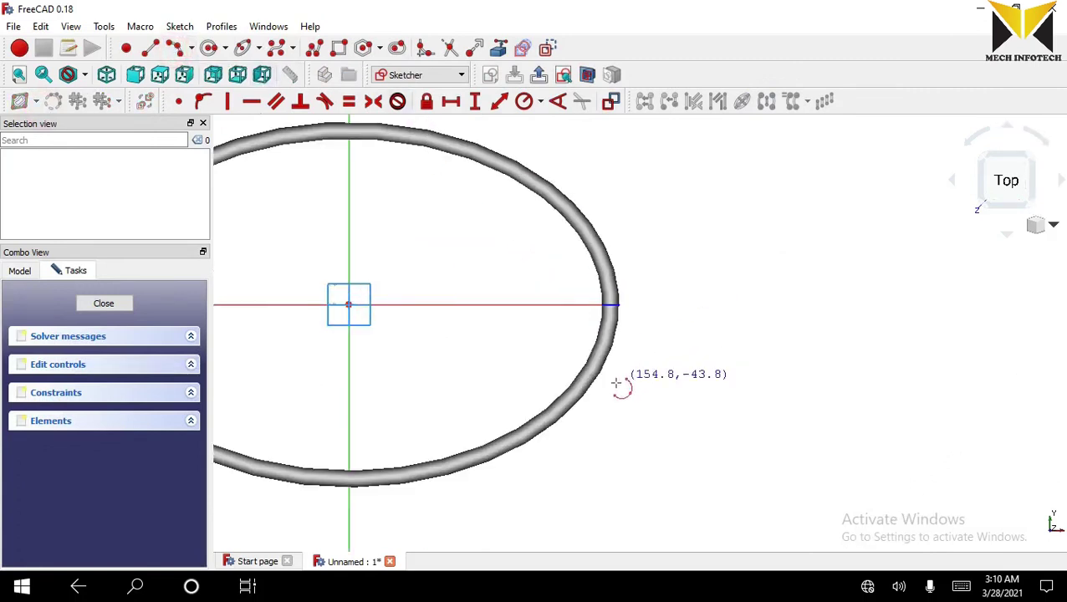
left_click(634, 363)
left_click(690, 318)
left_click(656, 327)
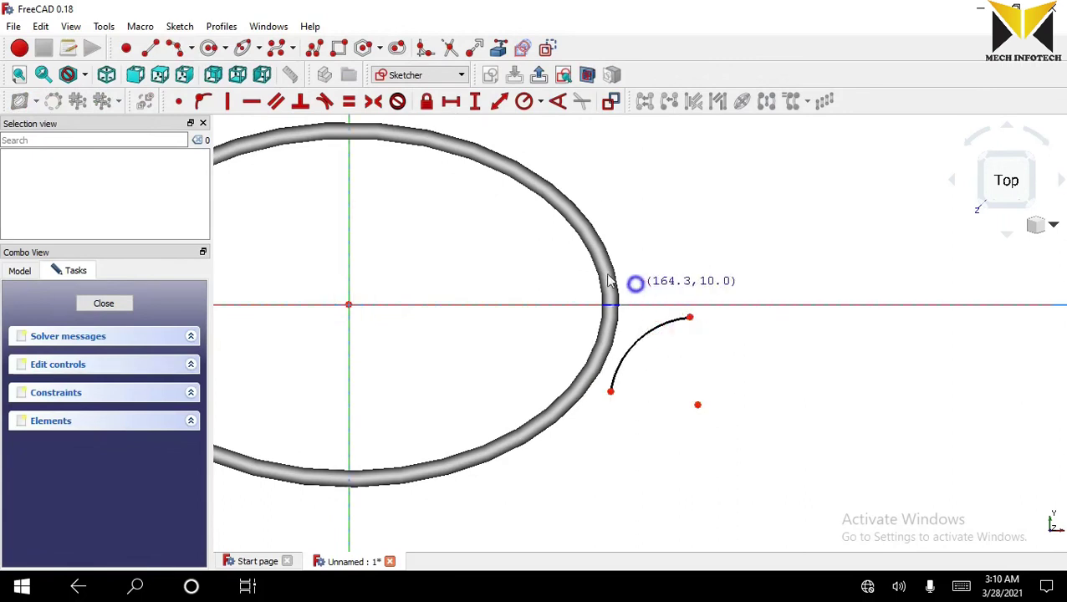
Change the display style to Wireframe so the ring does not hide the sketch.
left_click(85, 75)
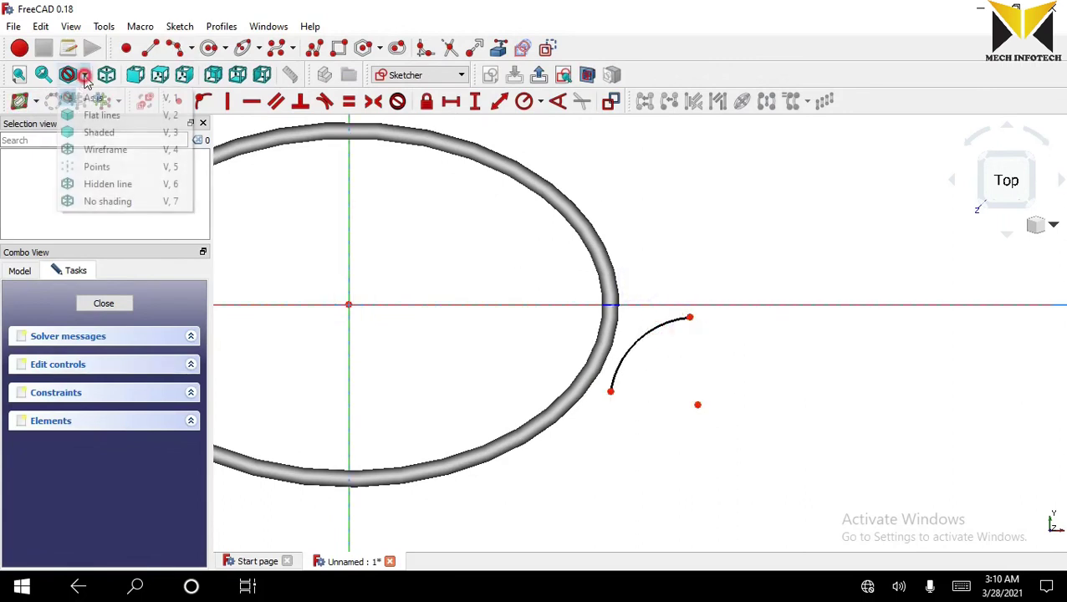
left_click(93, 147)
scroll(645, 340, "up", 2)
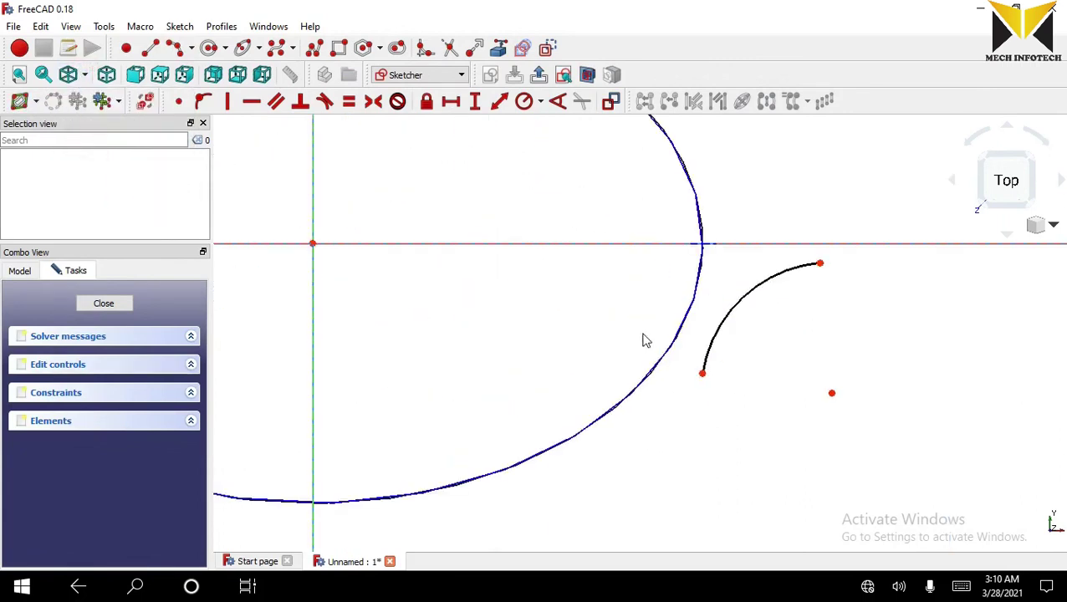
Set the horizontal distance from the arc's lower endpoint to the vertical axis to 125 mm.
left_click(704, 375)
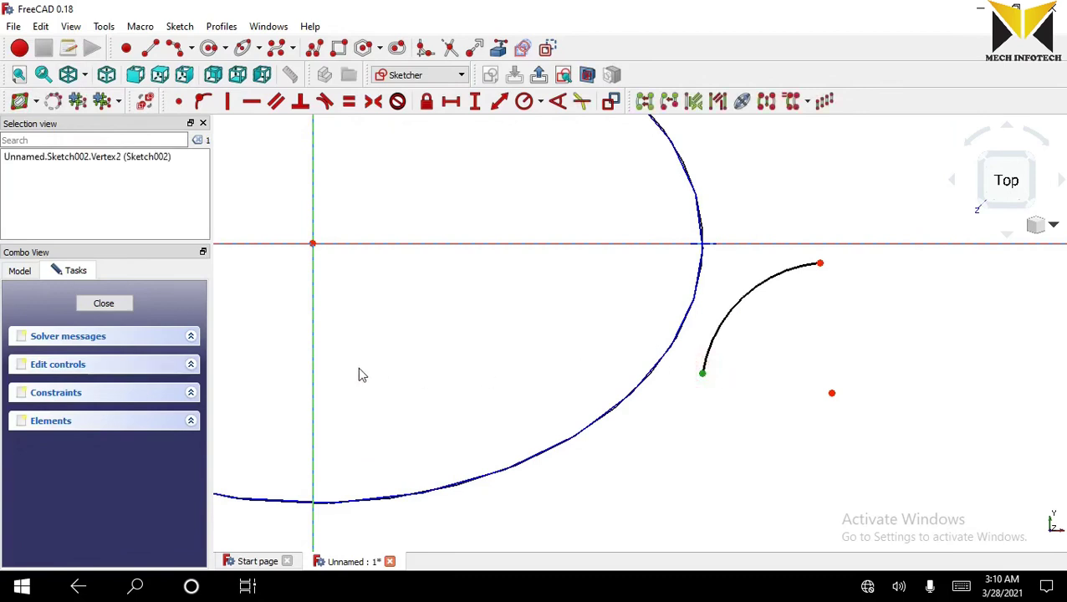
left_click(315, 381)
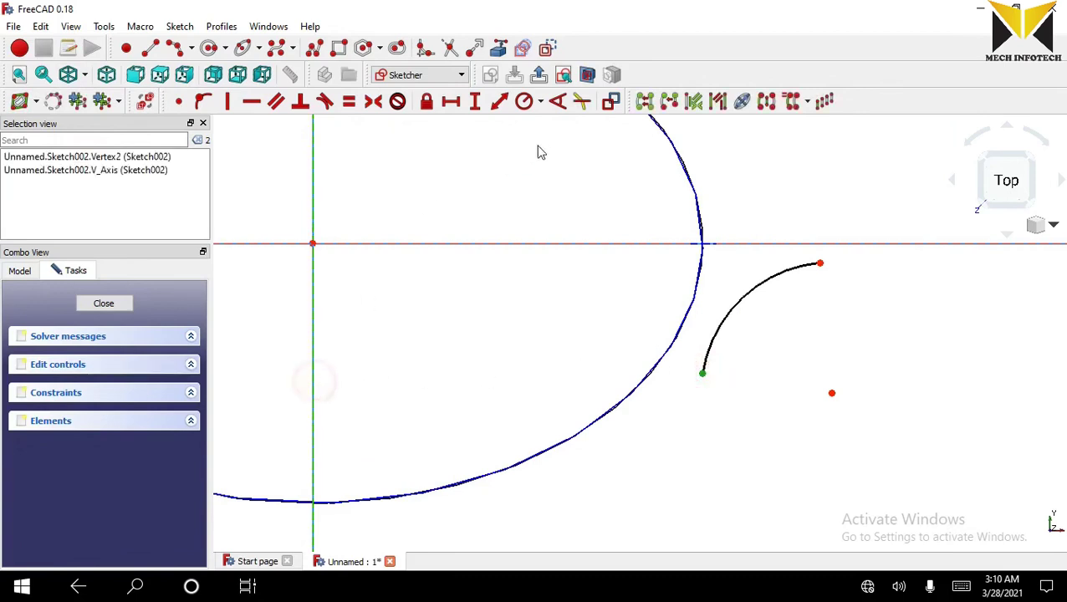
left_click(498, 104)
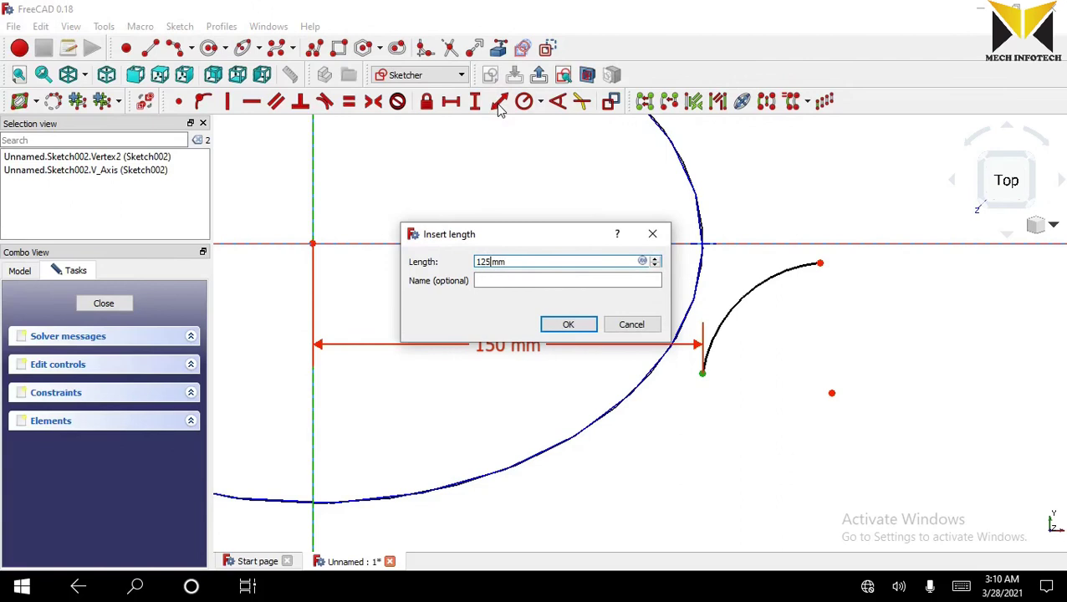
key("Return")
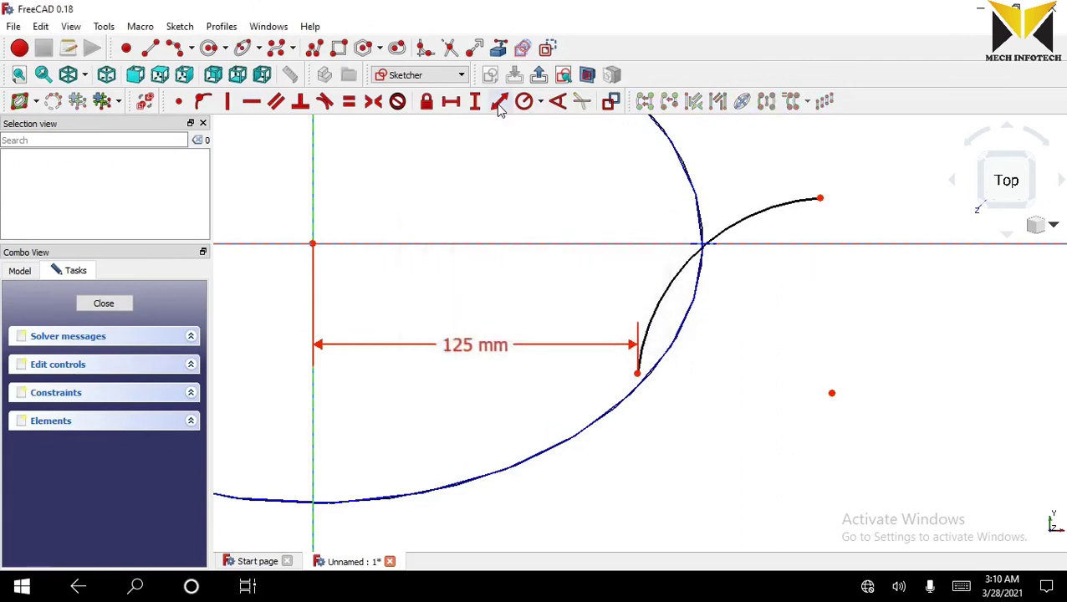
Add a 55 mm vertical distance between the arc's lower endpoint and the horizontal axis.
left_click(638, 375)
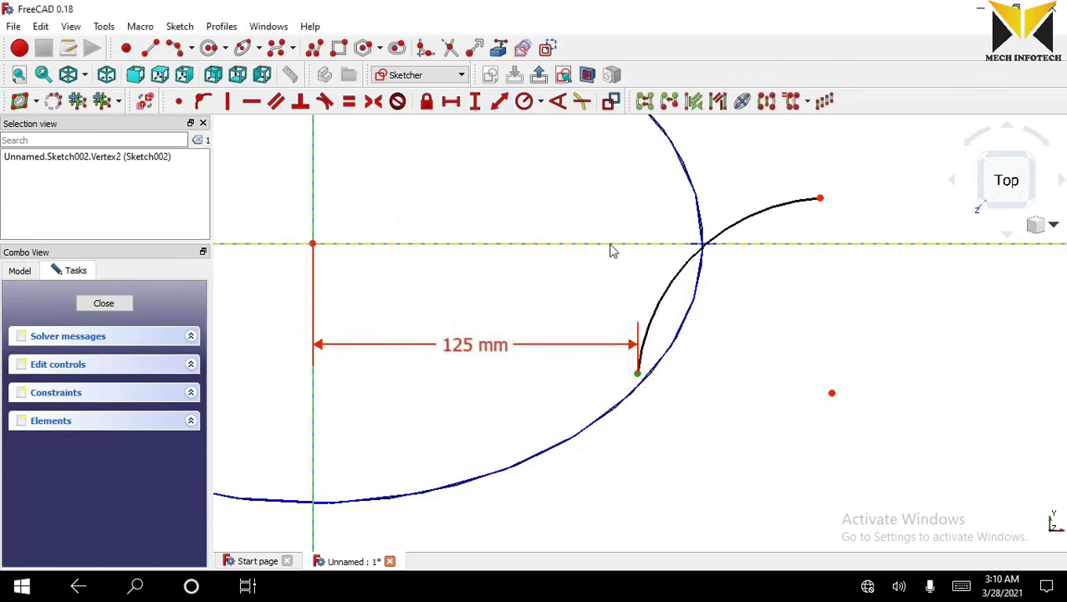
left_click(612, 244)
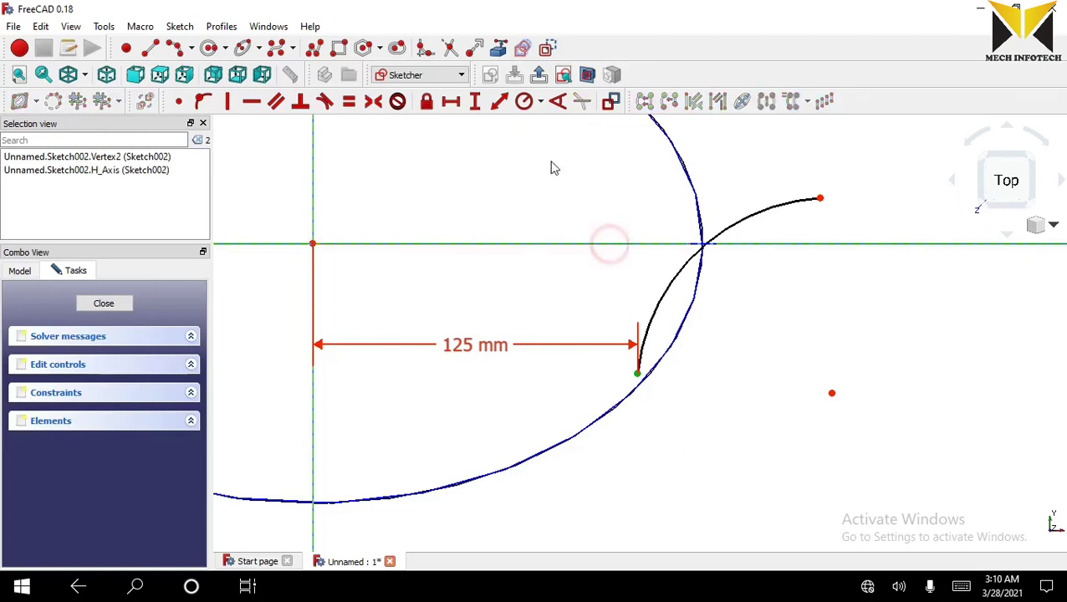
left_click(500, 101)
type("55")
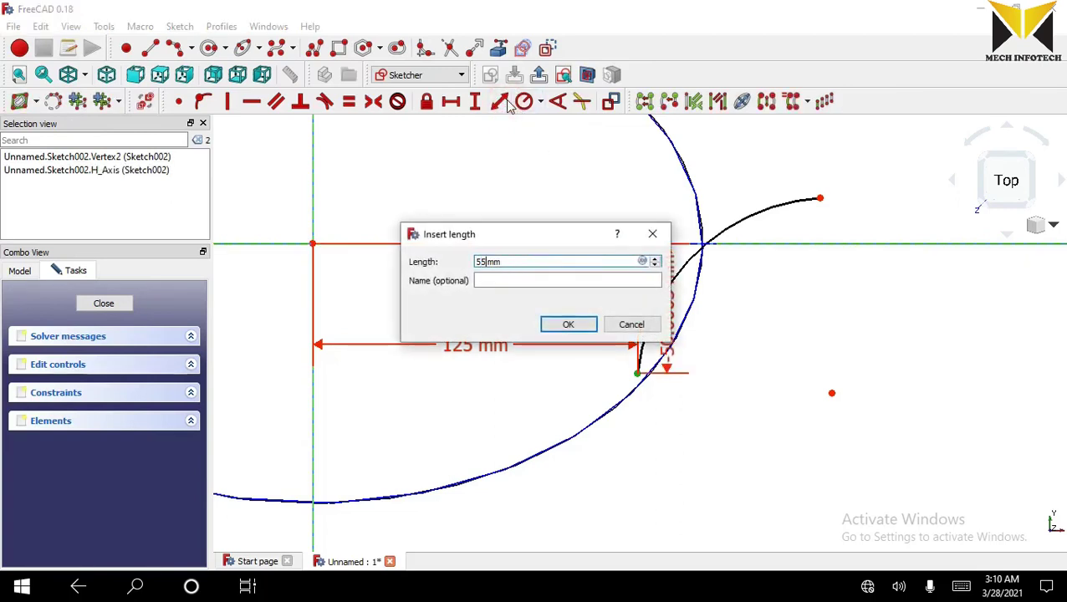
key("Return")
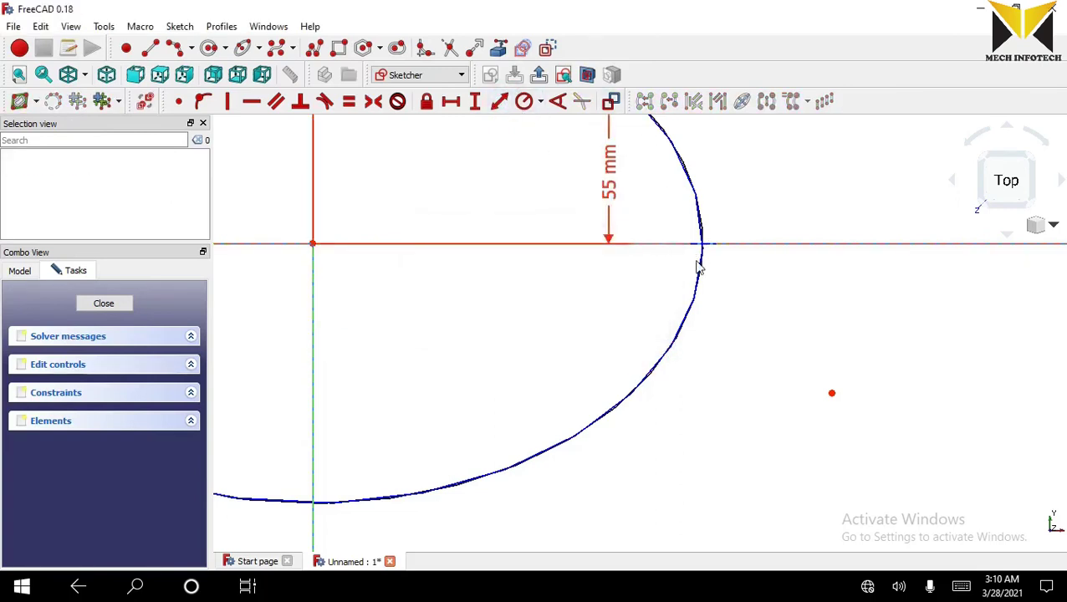
Change the vertical dimension of the arc's lower endpoint to -55 mm.
double_click(611, 189)
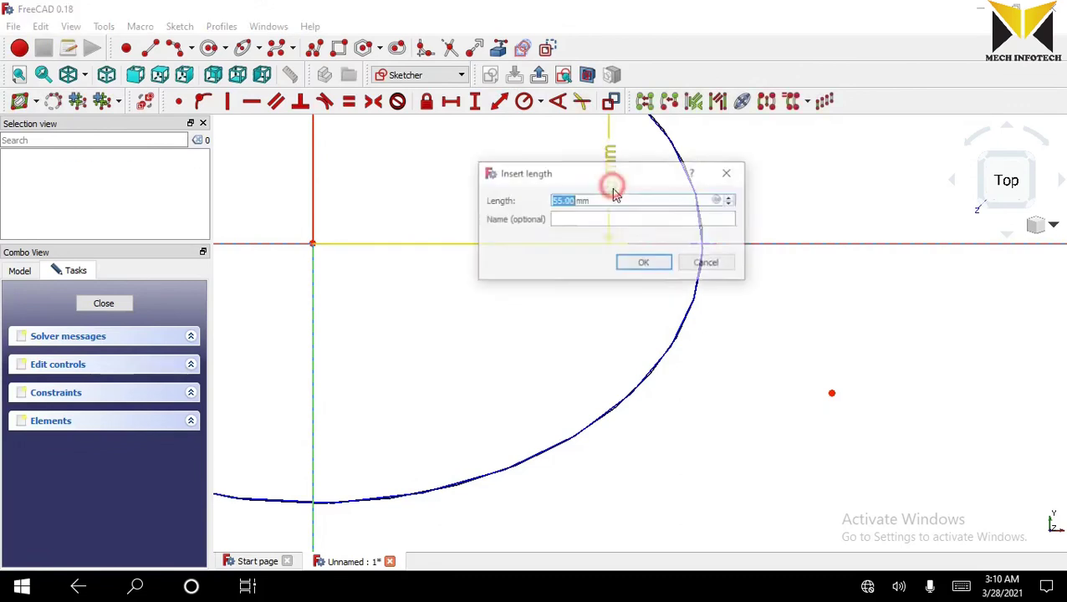
left_click(553, 202)
type("-")
key("Return")
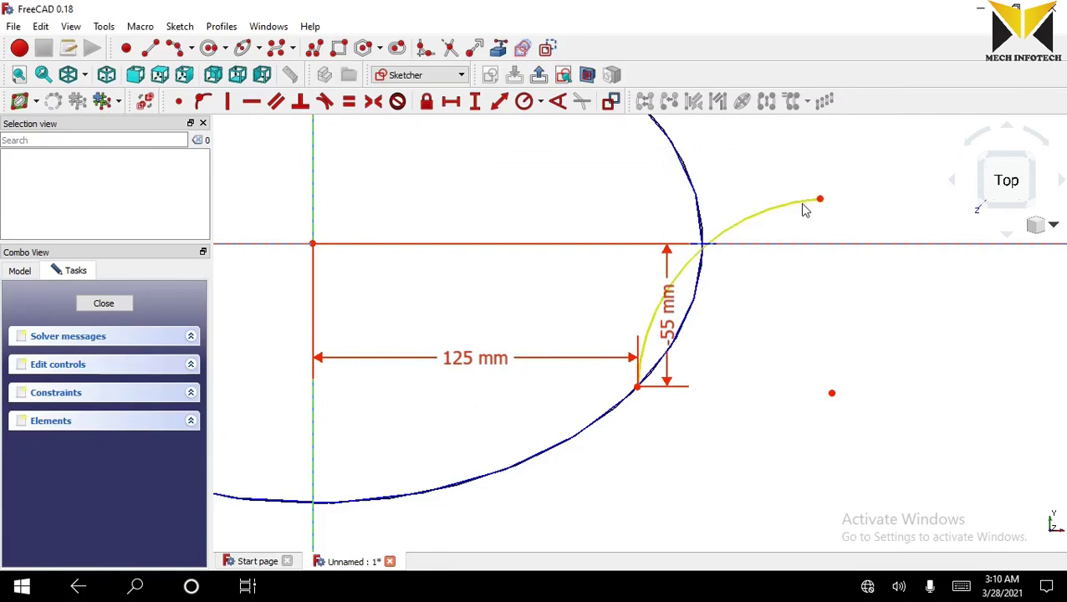
Set the vertical distance from the arc's outer endpoint to the horizontal axis to -15 mm.
left_click_drag(808, 207, 826, 285)
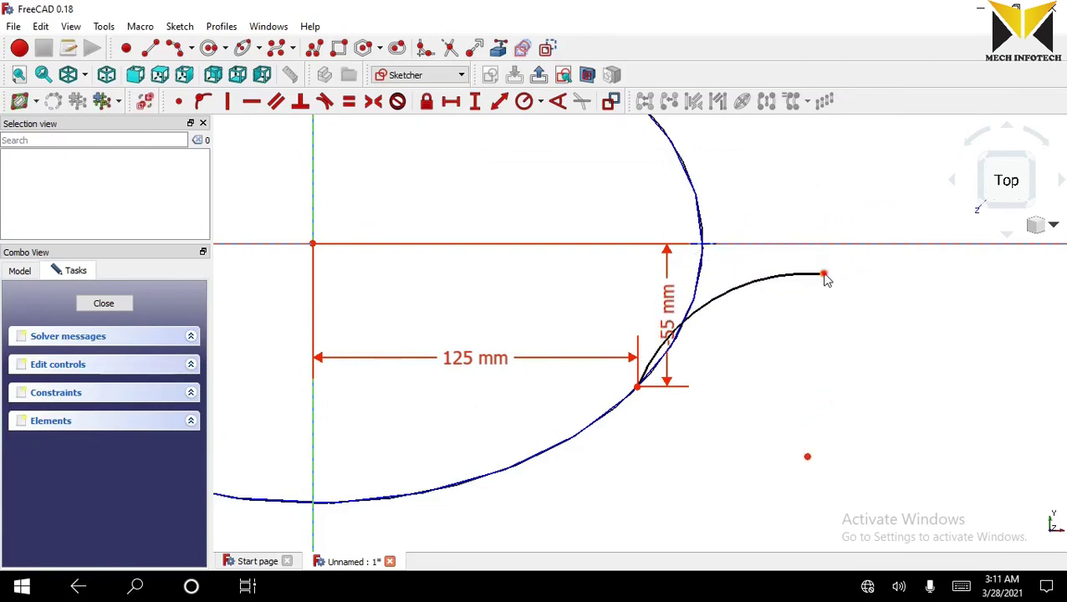
left_click(826, 271)
left_click(826, 245)
left_click(824, 271)
left_click(827, 243)
left_click(500, 102)
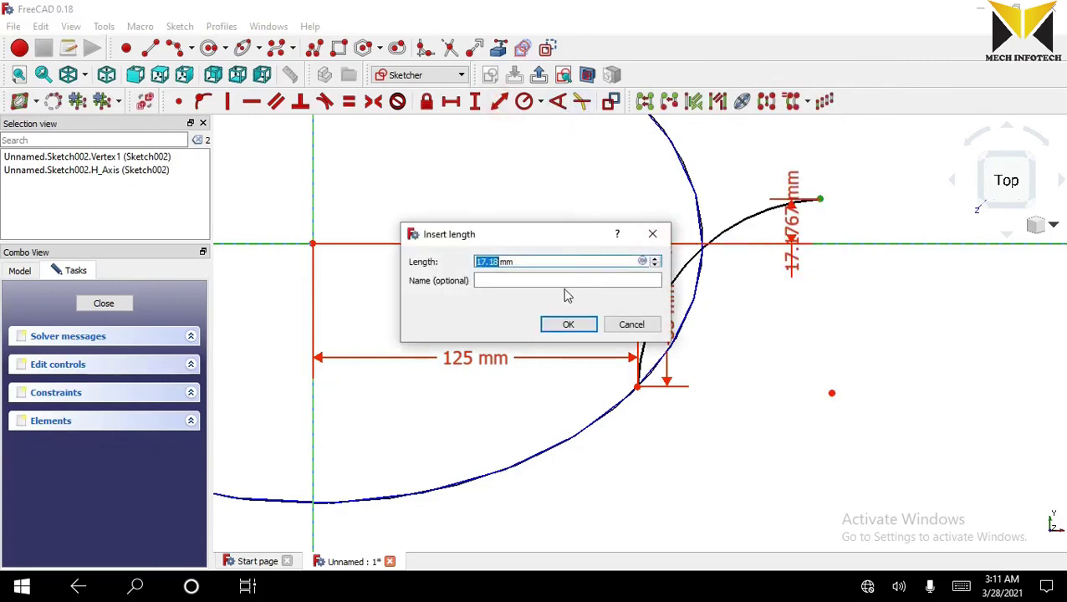
type("-15")
key("Return")
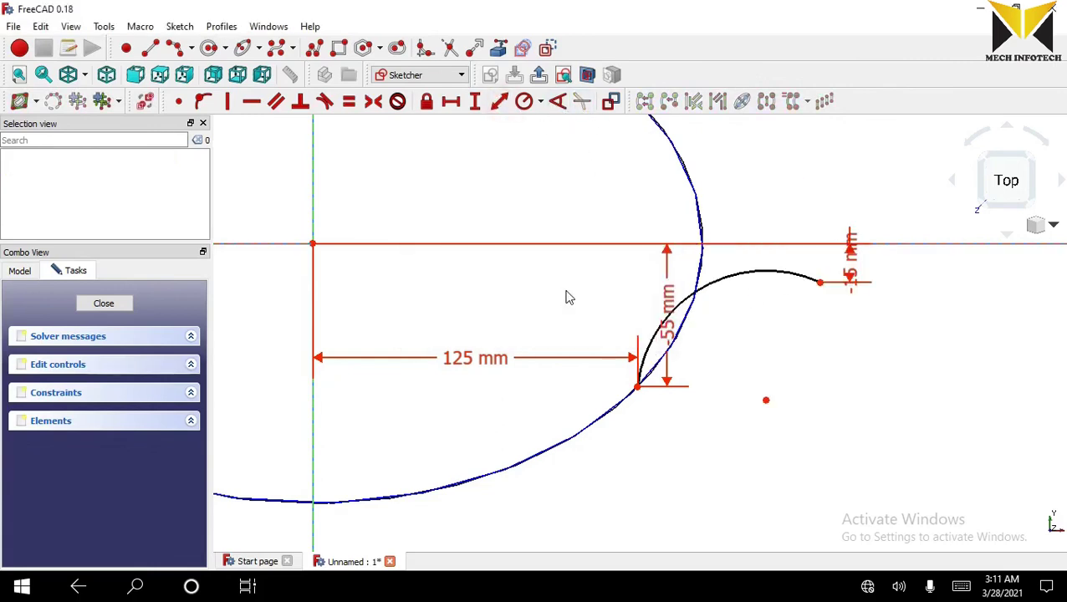
Set the horizontal distance from the arc's outer endpoint to the vertical axis to 275 mm.
left_click(822, 283)
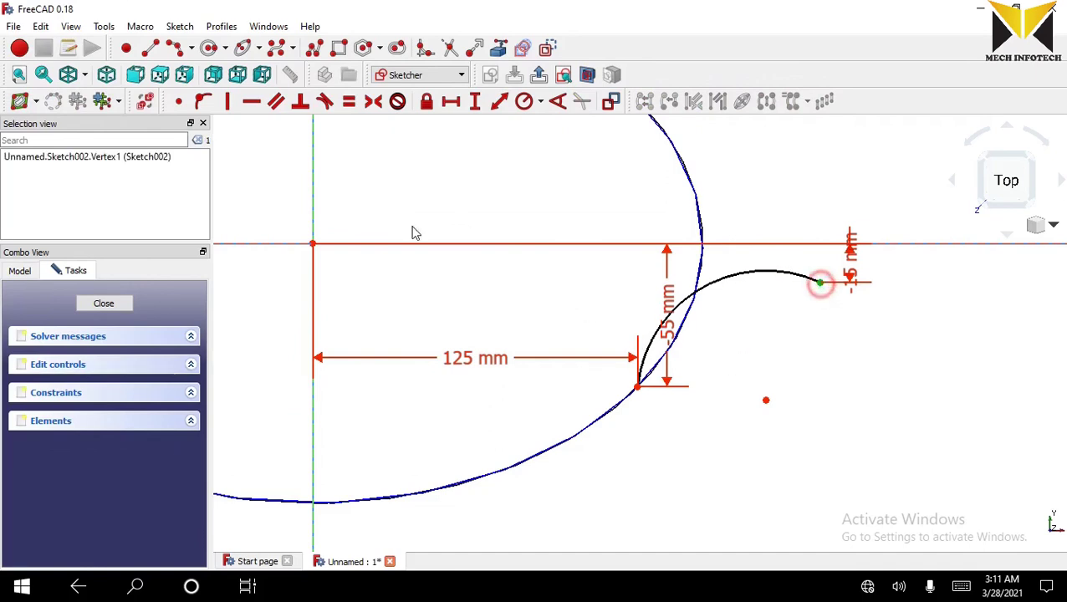
left_click(314, 205)
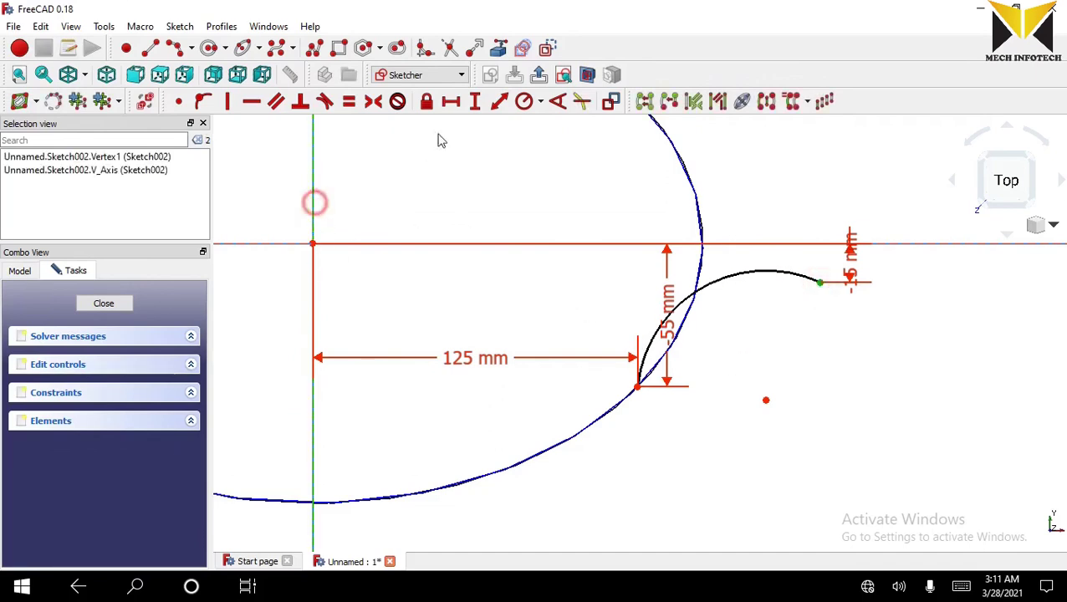
left_click(498, 102)
type("275")
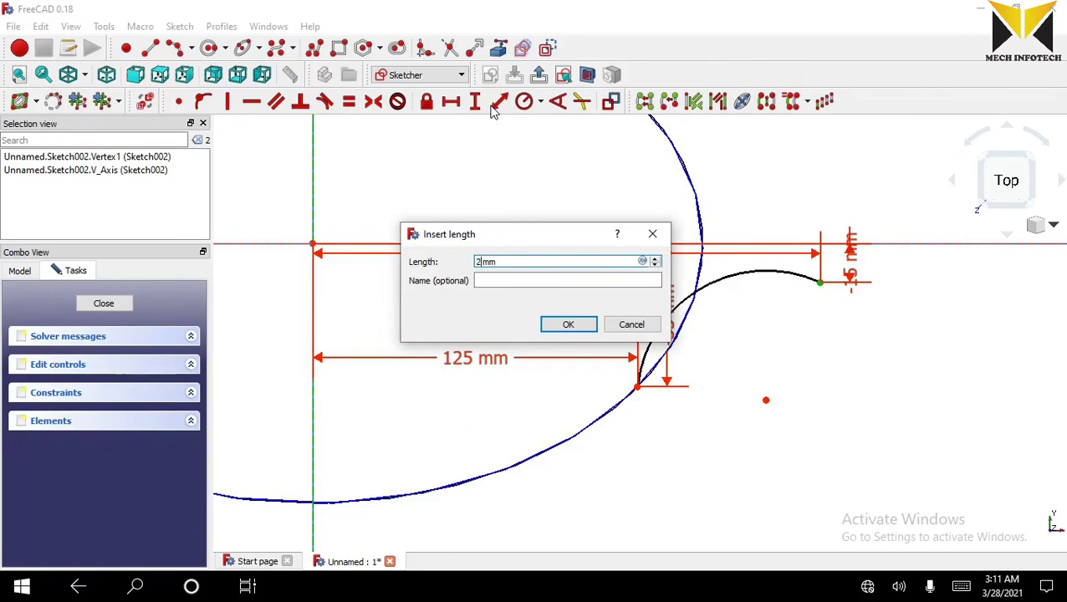
key("Return")
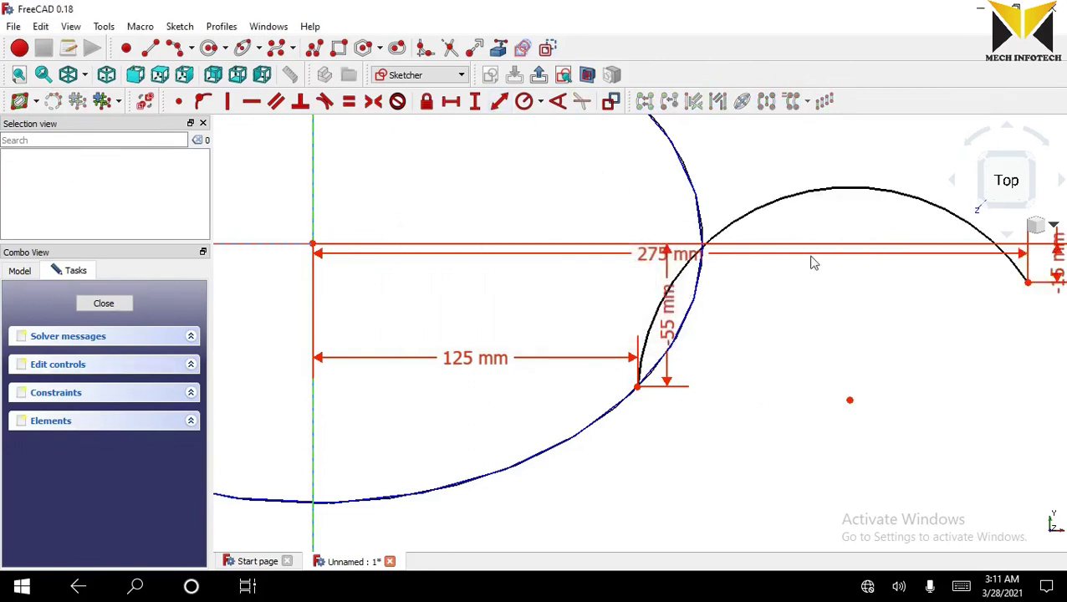
Flatten the arc between its endpoints, constrain its radius to 200 mm, and close the sketch.
mouse_move(781, 207)
left_mouse_down()
mouse_move(820, 289)
mouse_move(747, 305)
left_mouse_up()
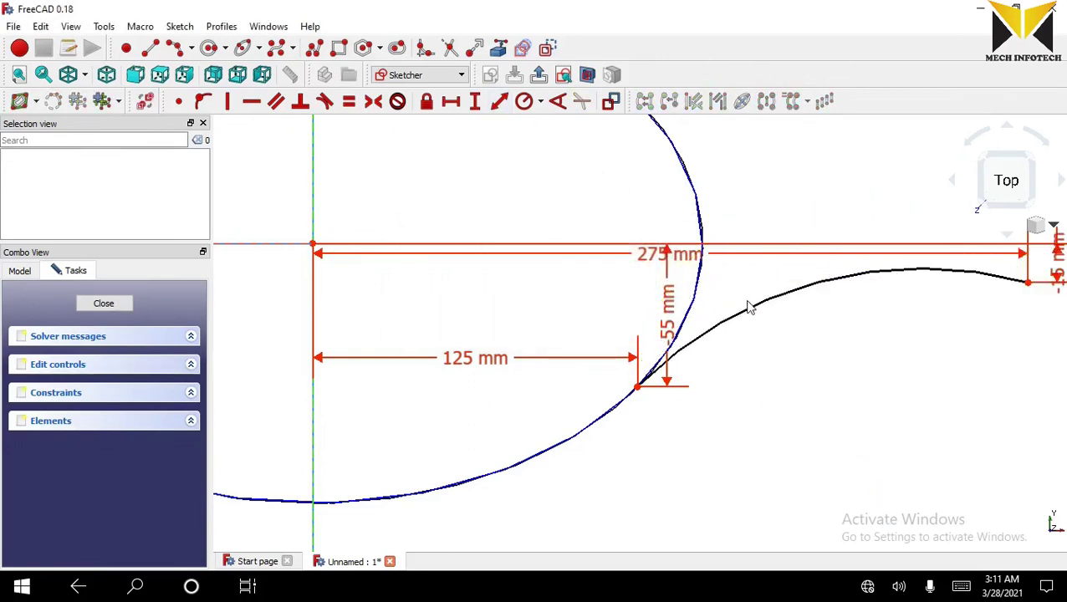
scroll(793, 300, "down", 3)
scroll(789, 300, "up", 3)
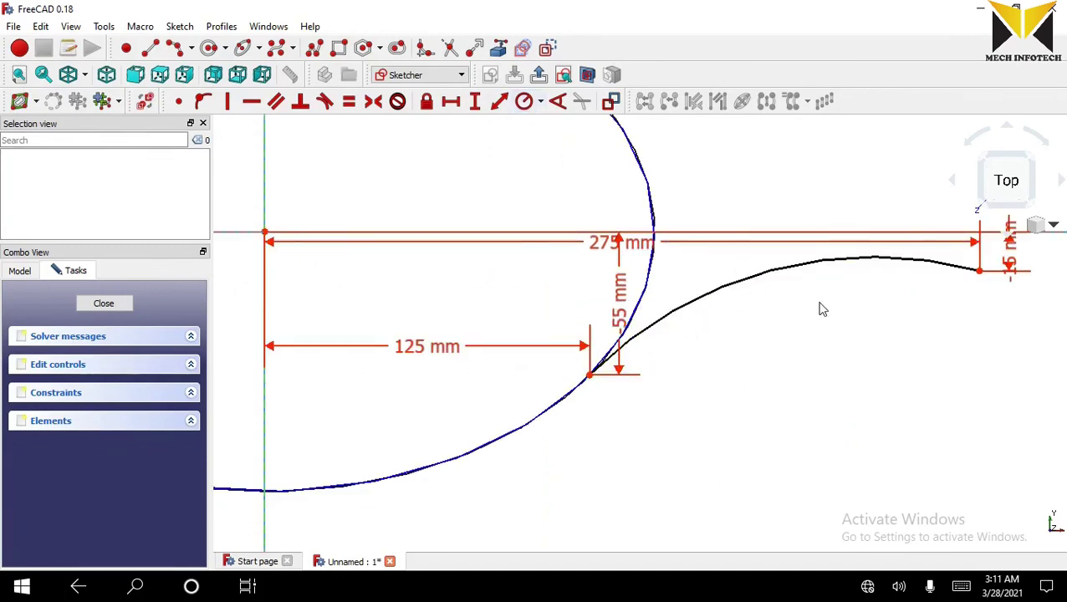
left_click(523, 101)
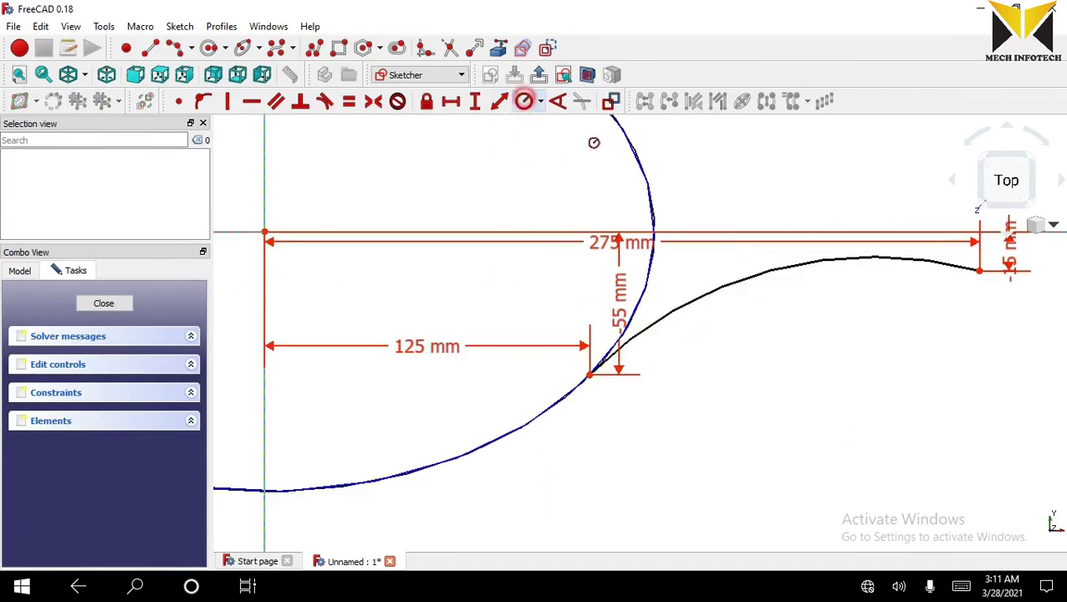
right_click(741, 248)
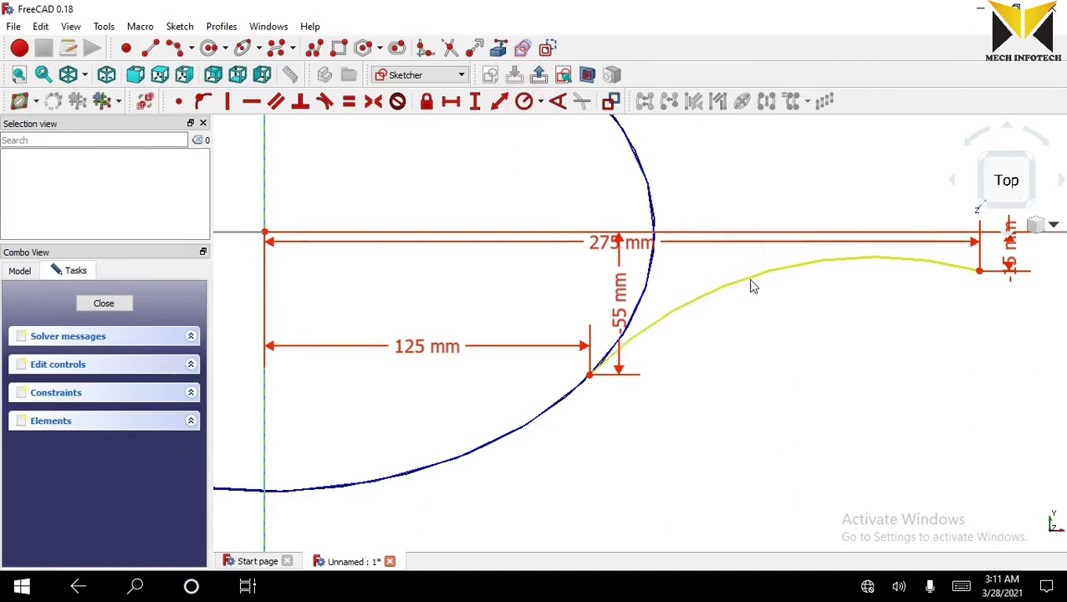
left_click(753, 283)
left_click(523, 101)
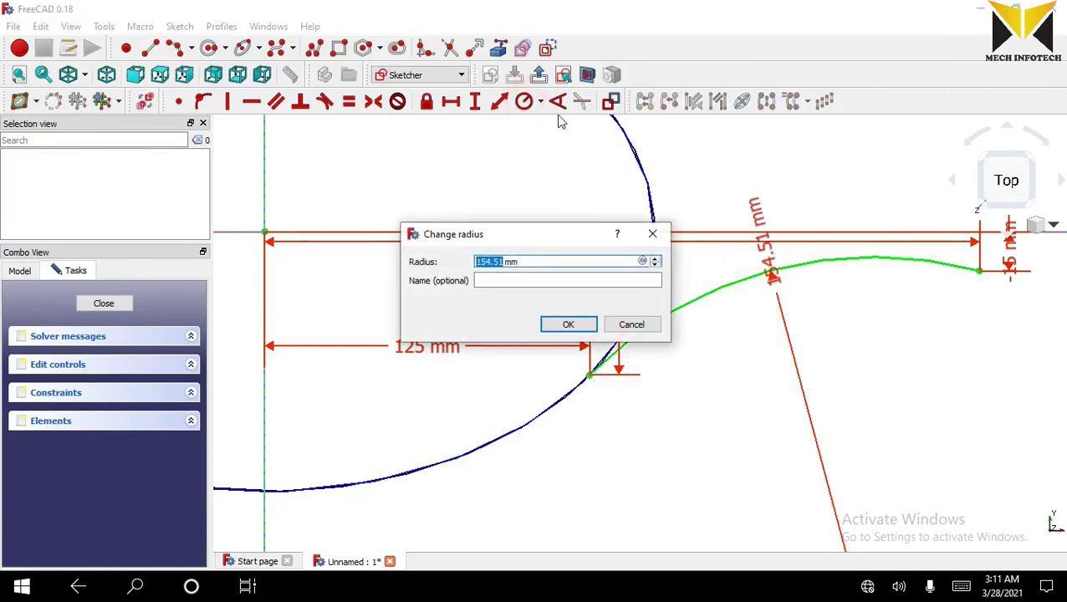
type("200")
key("Return")
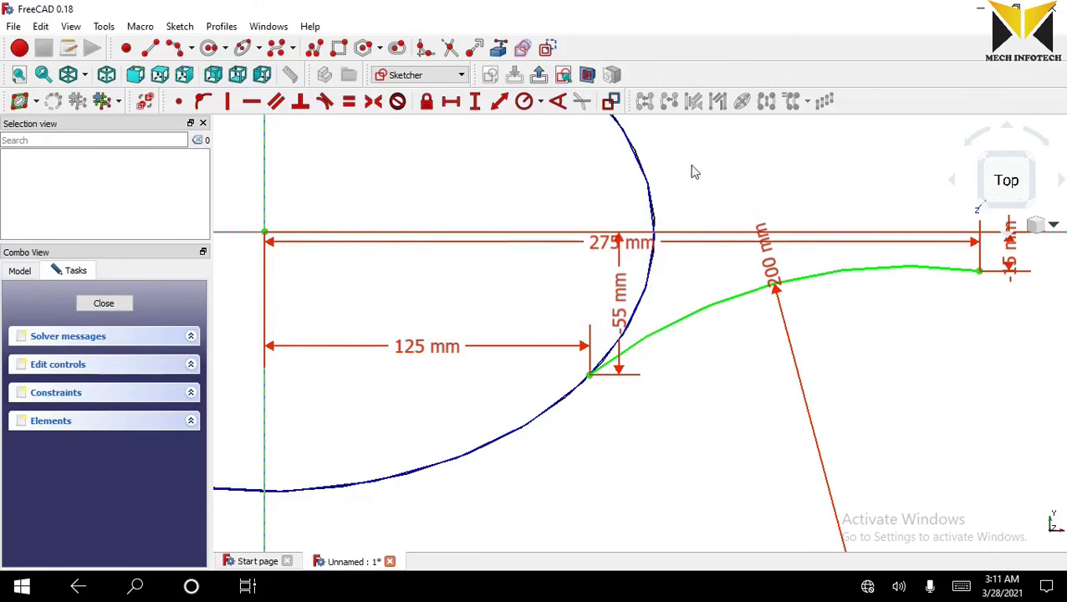
scroll(691, 169, "down", 3)
left_click(538, 74)
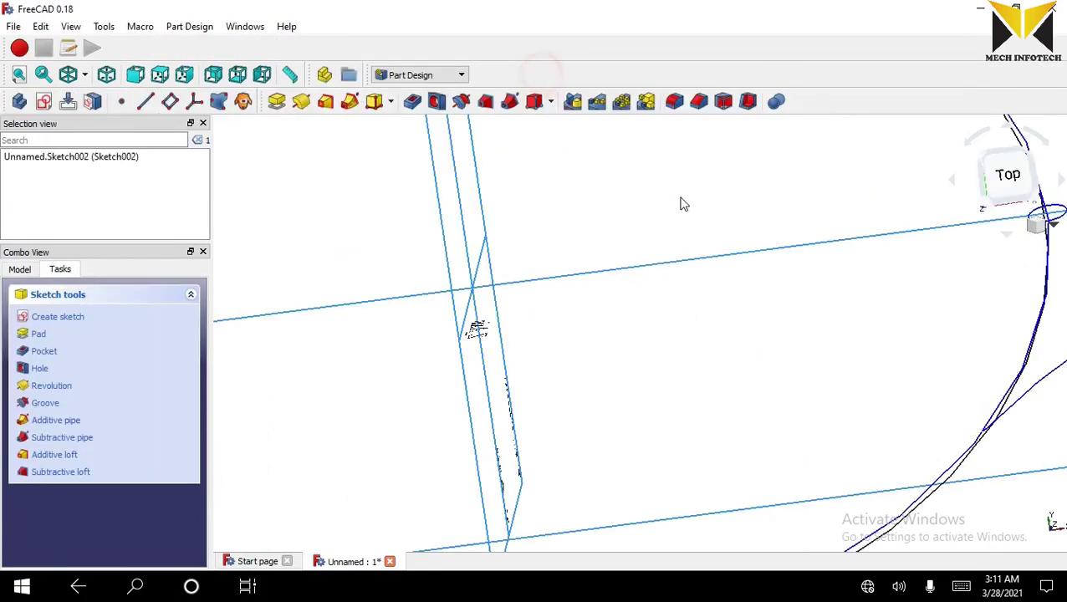
Create a datum plane parallel to the YZ plane at the arc's outer endpoint, using Translate origin attachment.
left_click_drag(790, 368, 748, 255)
scroll(772, 251, "up", 5)
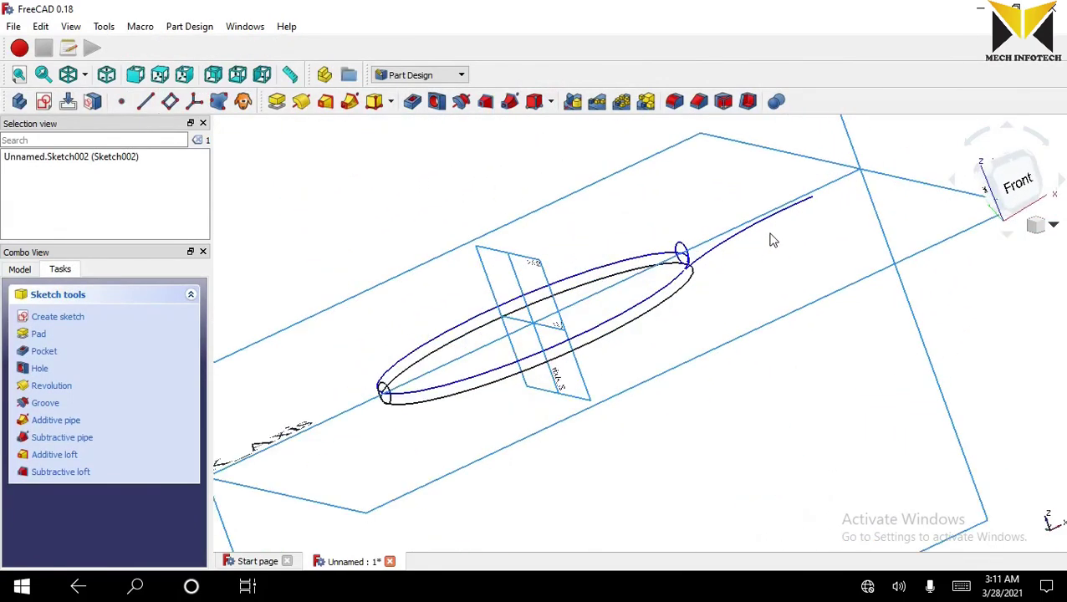
scroll(728, 219, "up", 2)
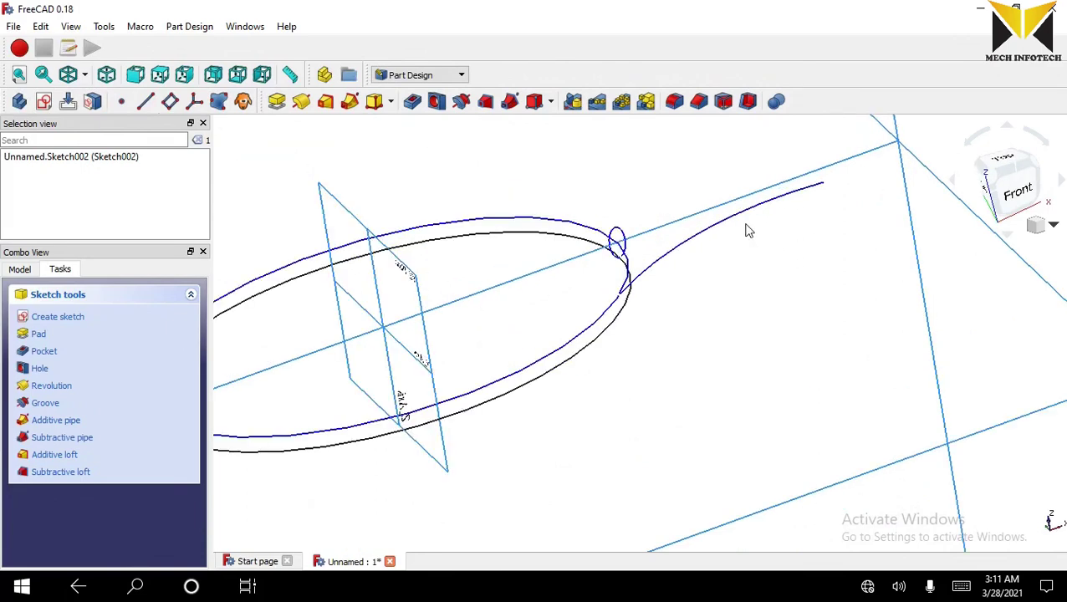
left_click(823, 188)
left_click(170, 101)
left_click(545, 222)
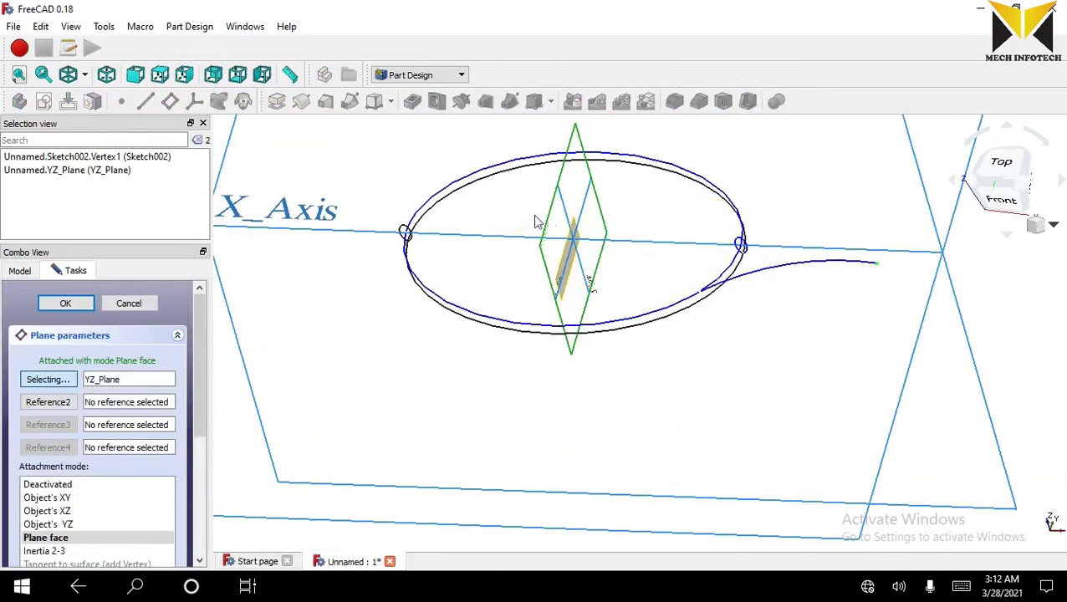
left_click(876, 266)
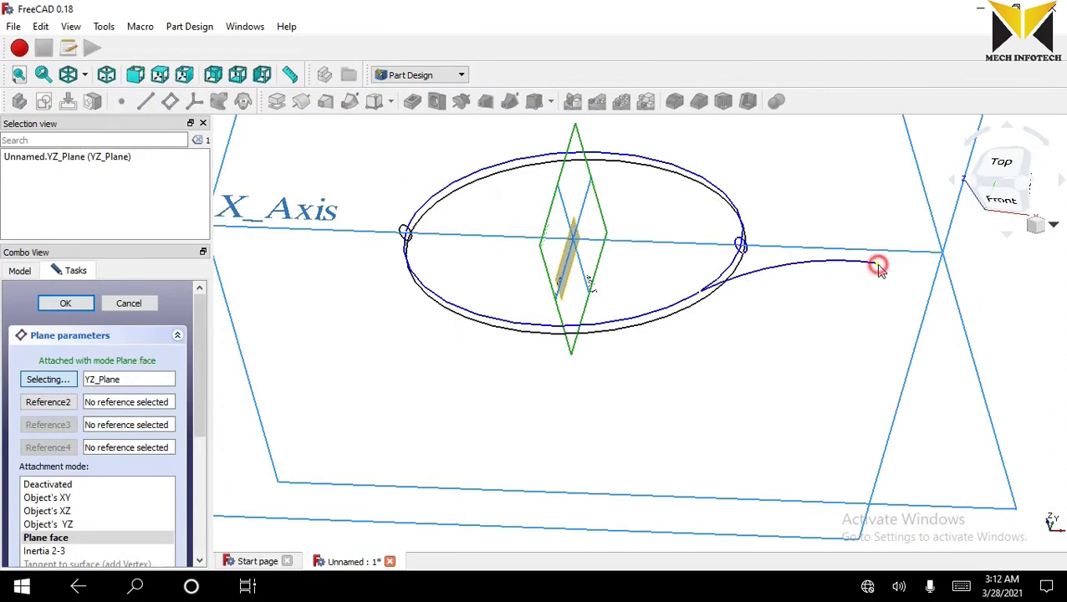
left_click(875, 266)
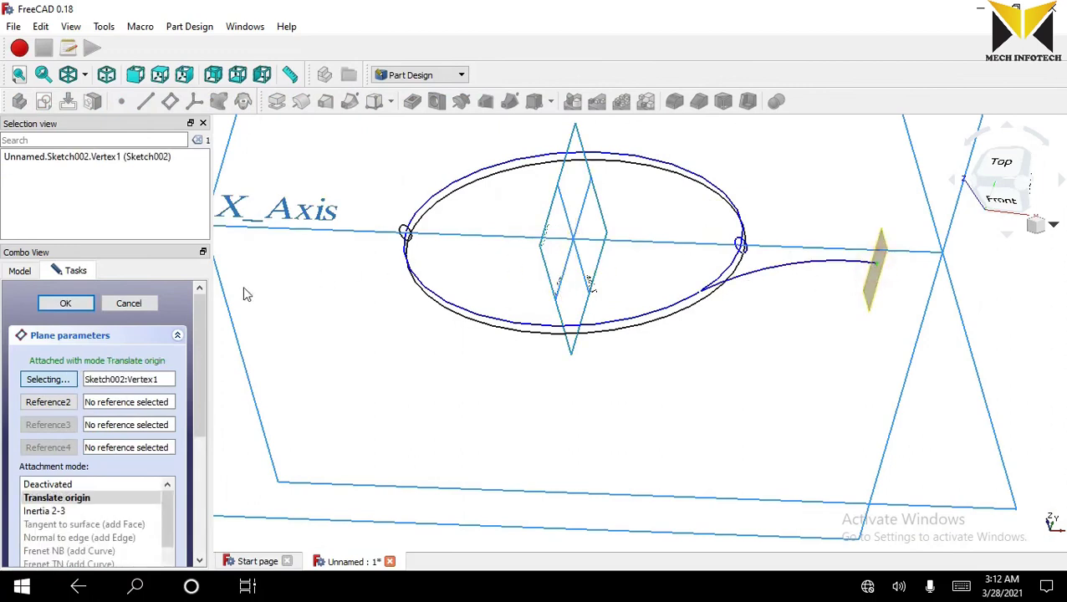
left_click(75, 303)
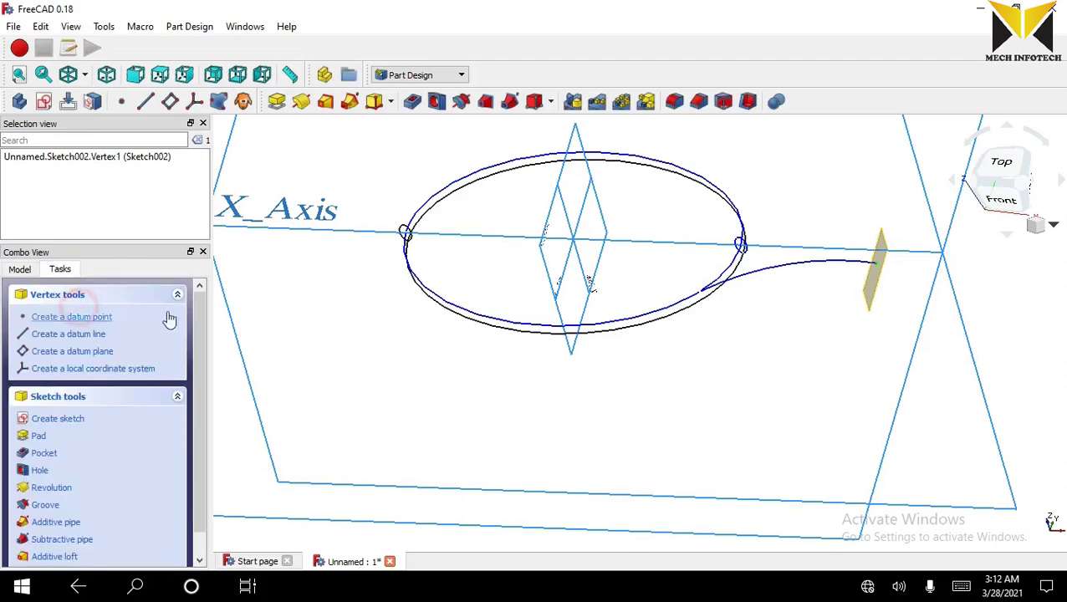
Start a new sketch on the datum plane at the arc's outer endpoint.
left_click(790, 381)
key("0")
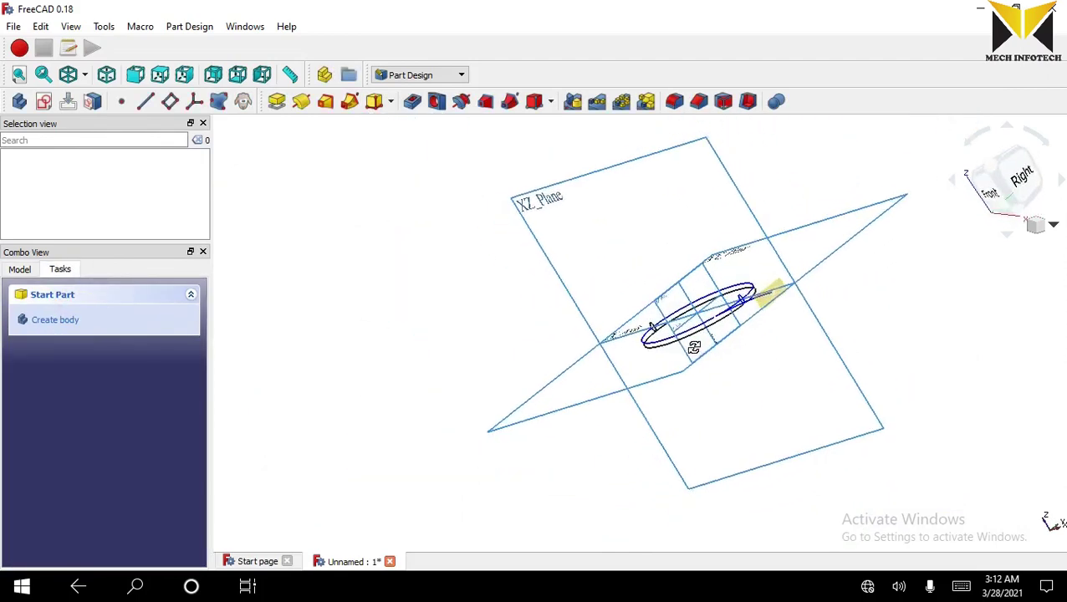
scroll(826, 292, "up", 5)
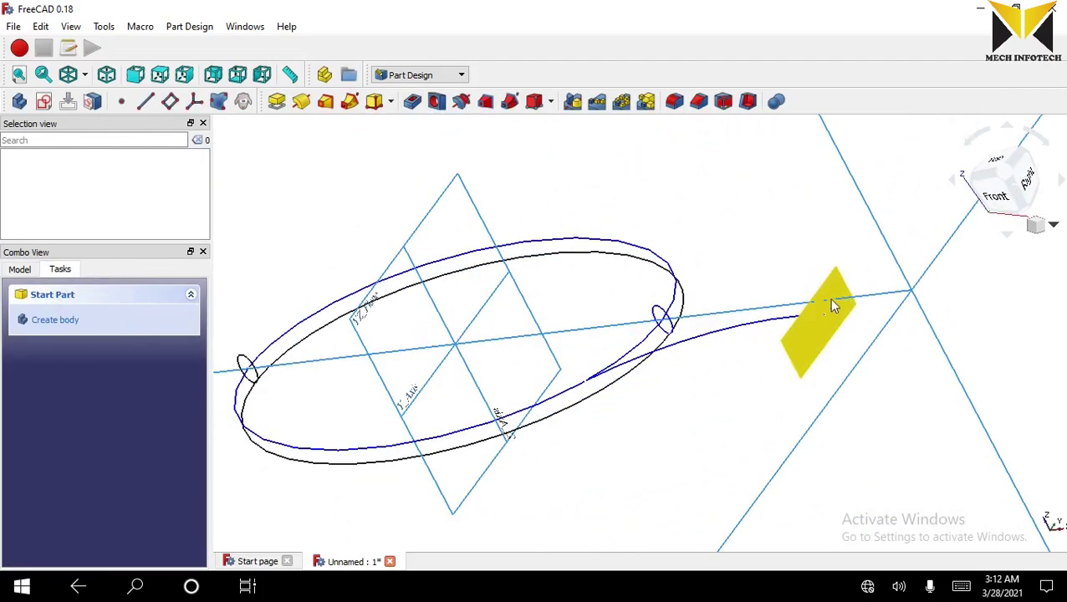
left_click(823, 303)
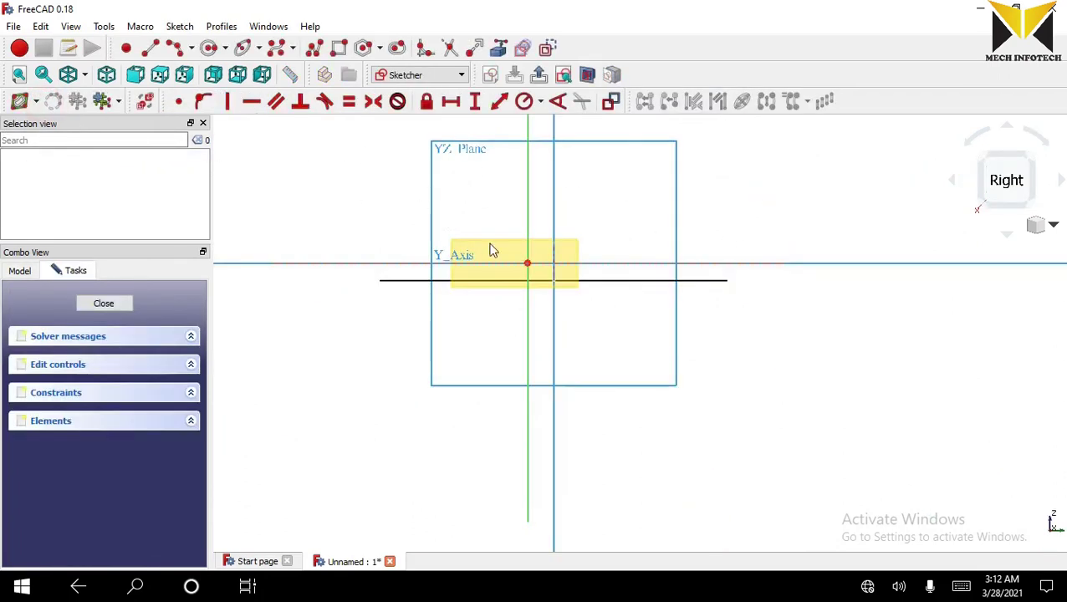
Draw an ellipse centred on the sketch origin with its major axis along the vertical axis.
scroll(493, 247, "up", 3)
scroll(564, 231, "up", 2)
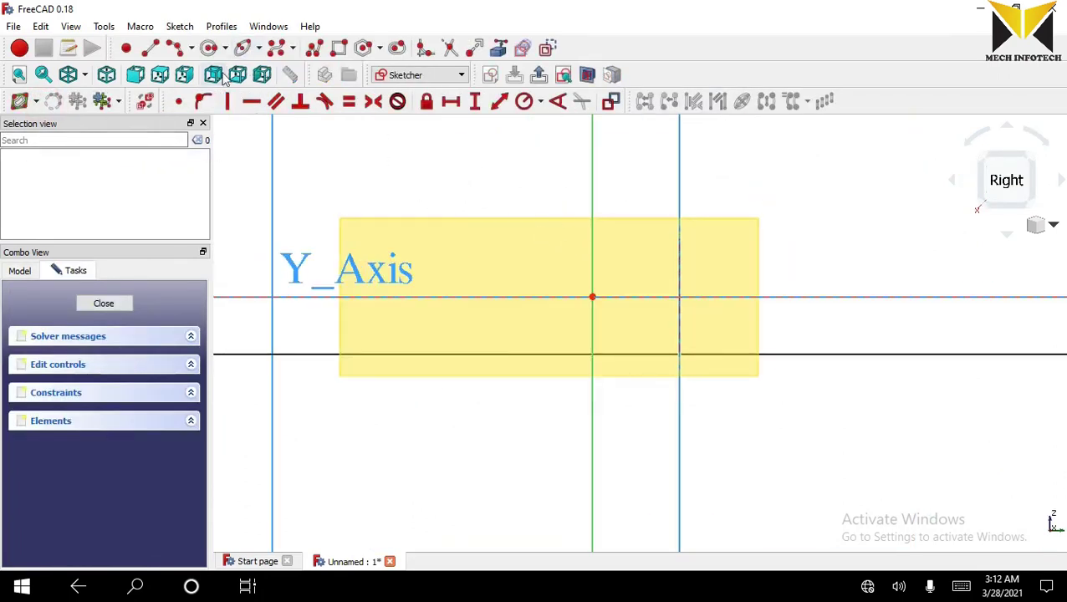
left_click(243, 48)
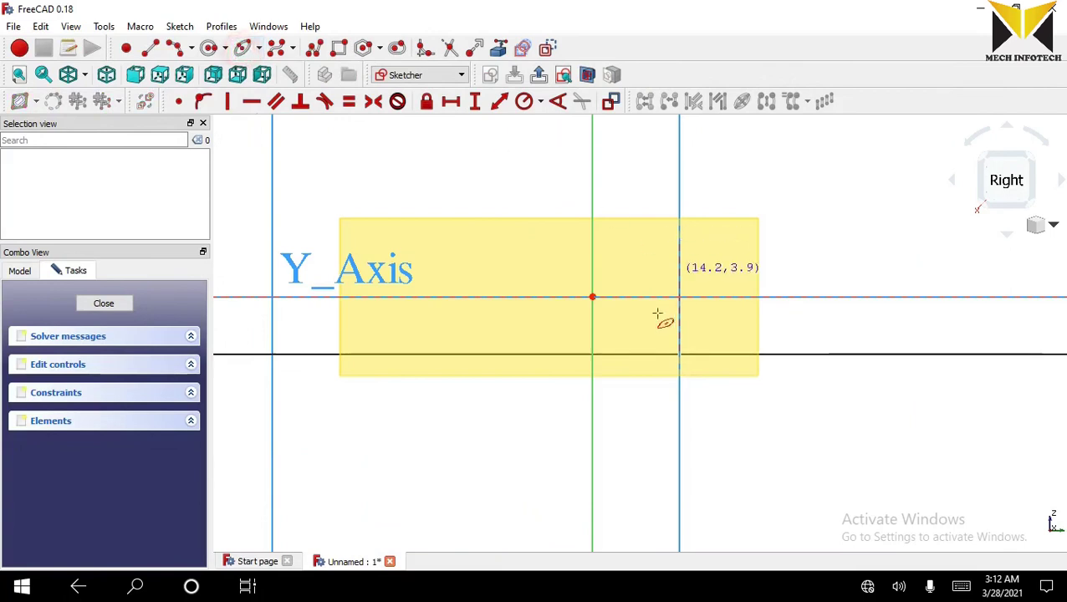
left_click(593, 297)
left_click(593, 355)
left_click(629, 322)
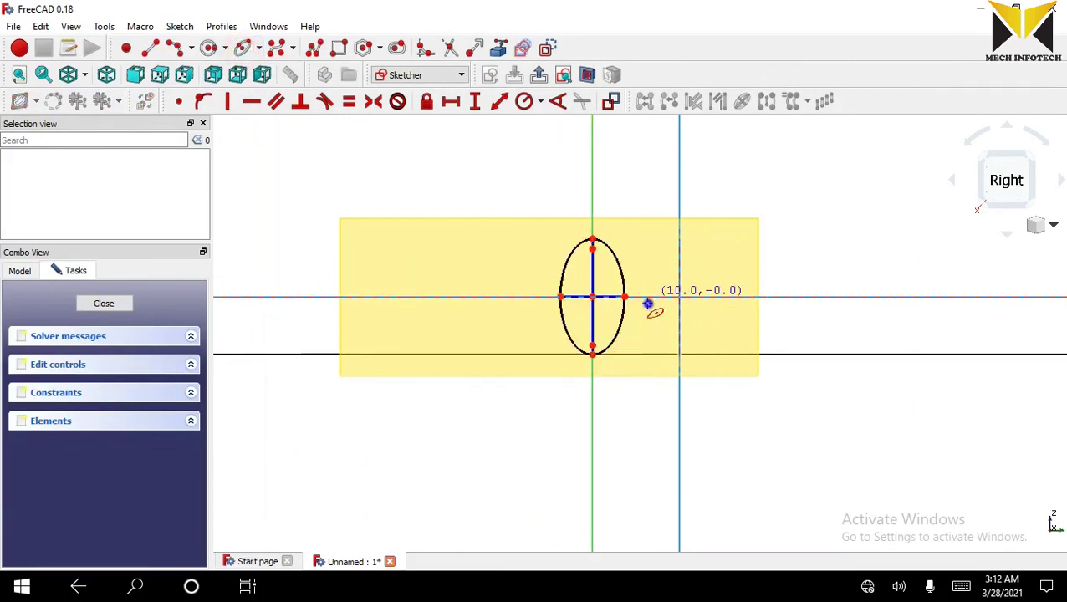
right_click(608, 286)
Set the length of the ellipse's vertical major axis to 17 mm.
left_click(594, 285)
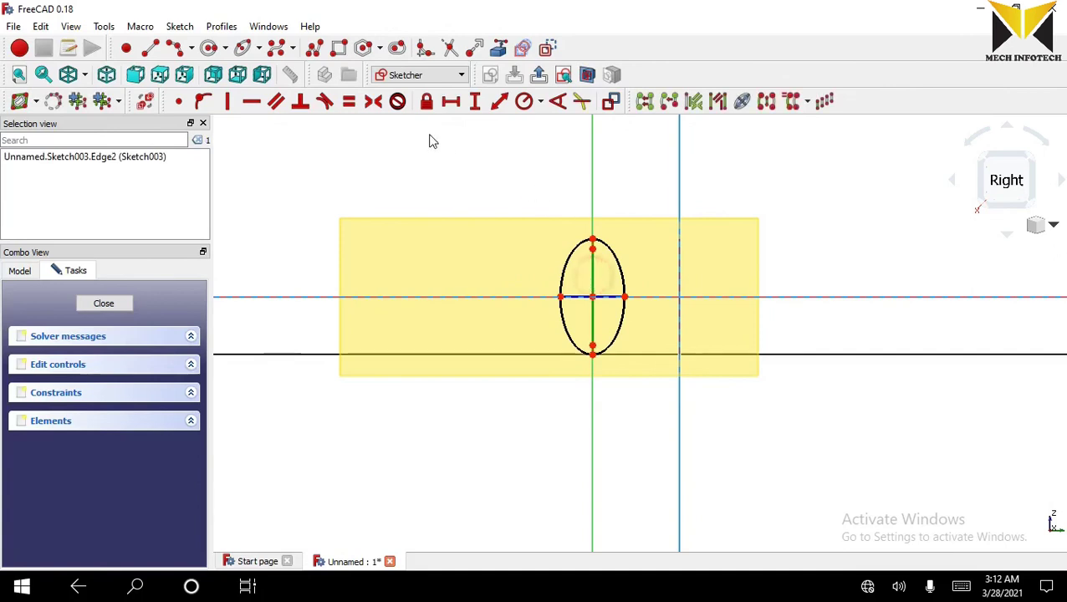
left_click(500, 102)
type("17")
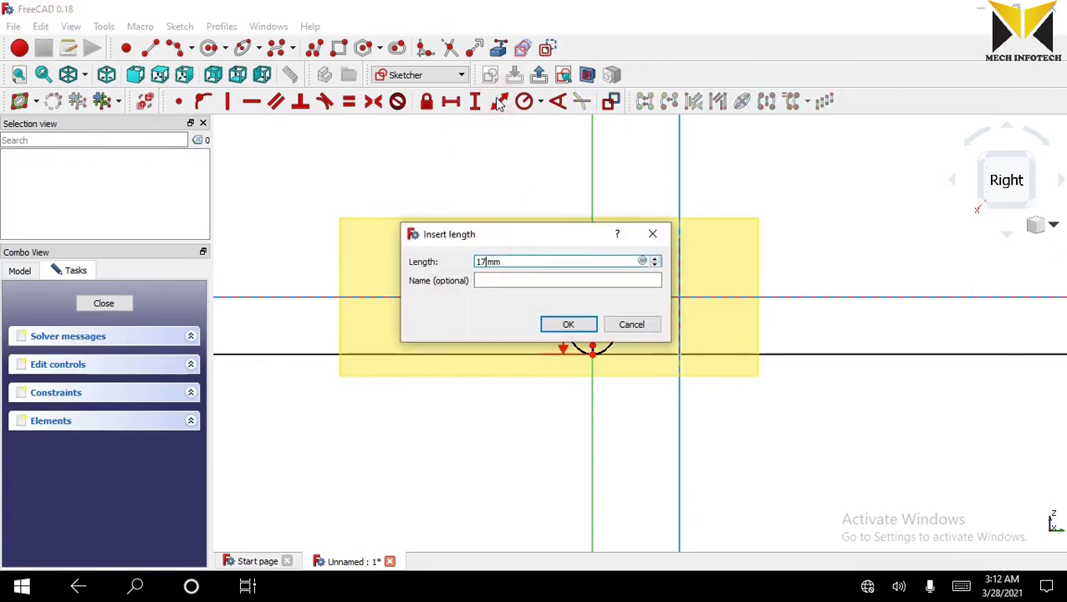
key("Return")
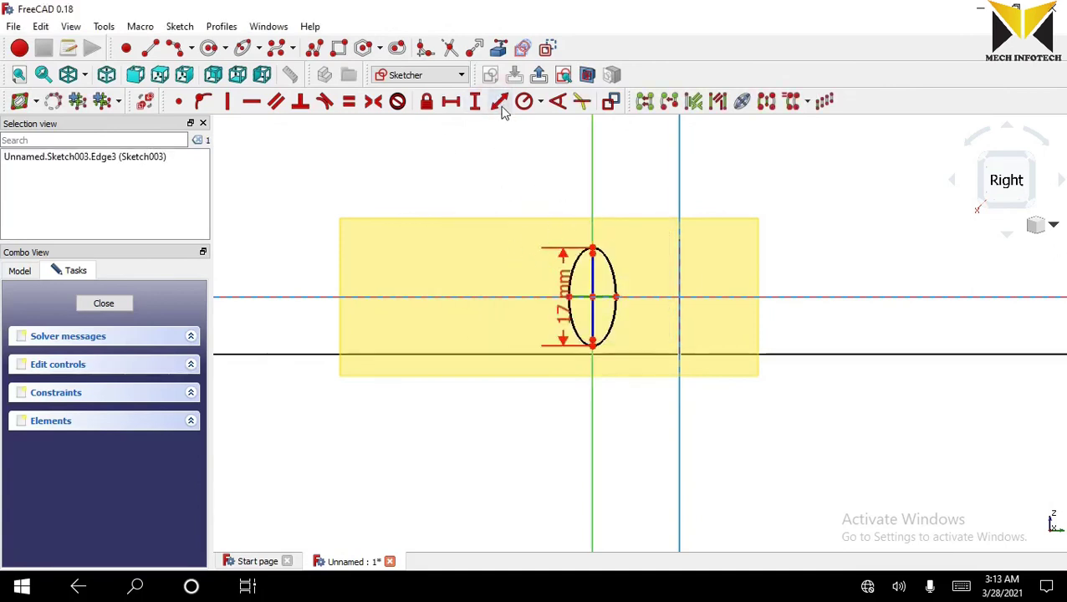
Set the length of the ellipse's horizontal minor axis to 10 mm and close the sketch.
left_click(499, 101)
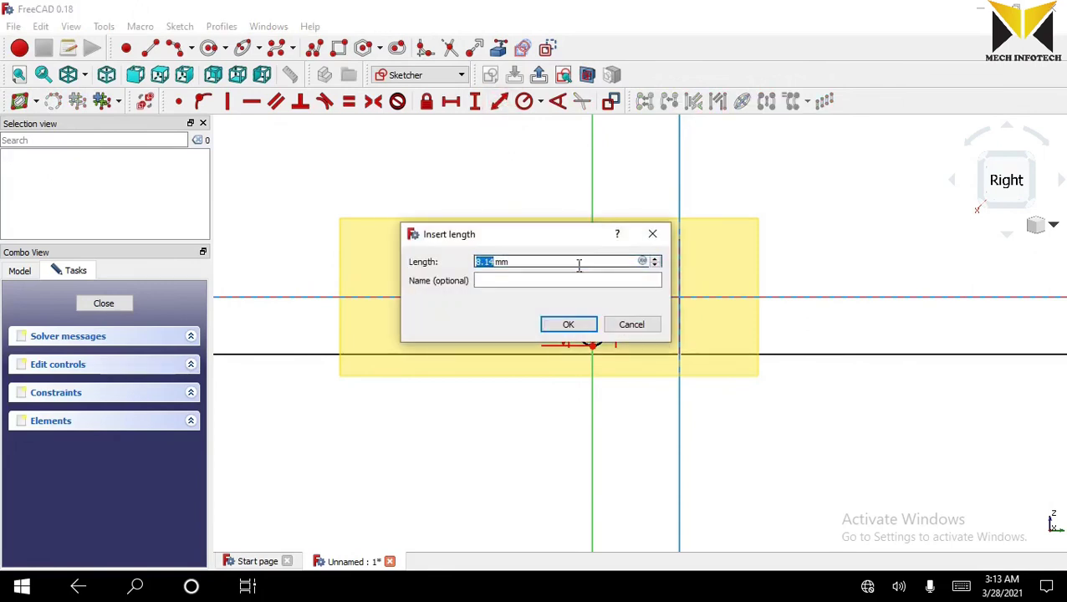
type("10")
key("Return")
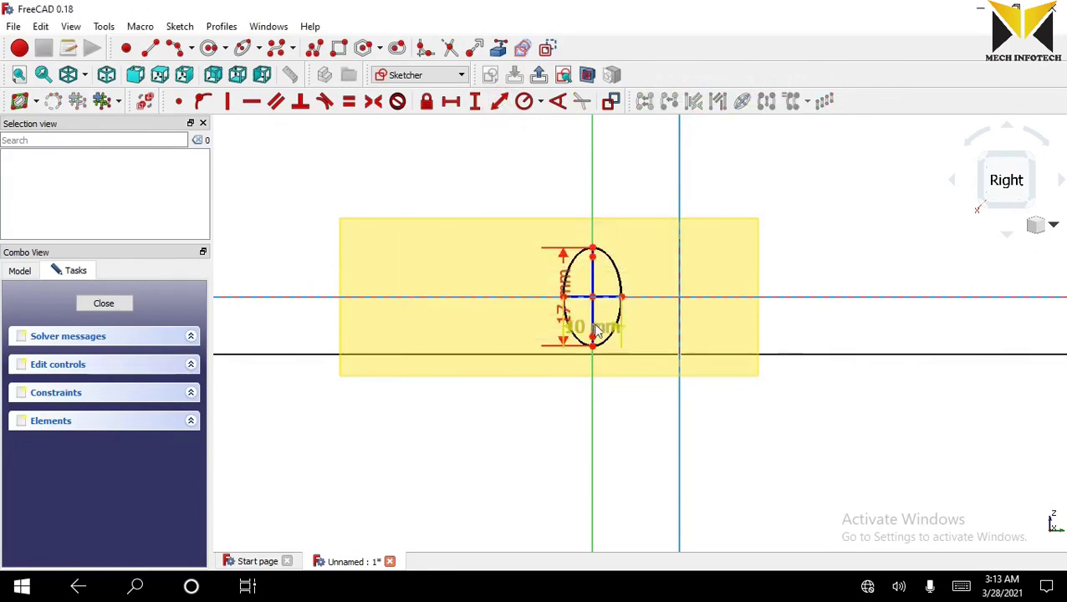
left_click_drag(565, 289, 537, 289)
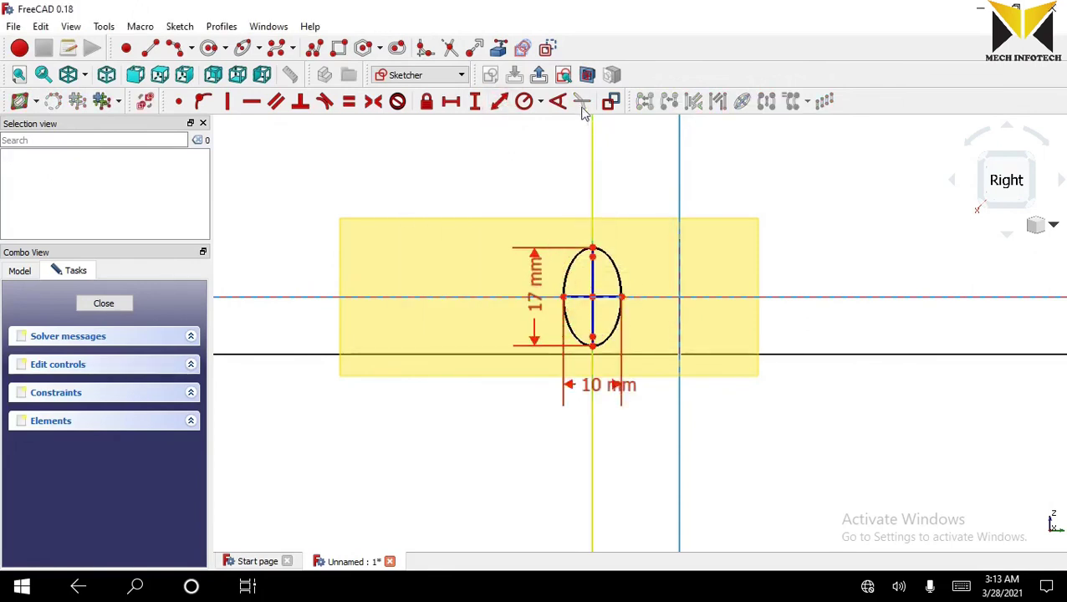
left_click(540, 75)
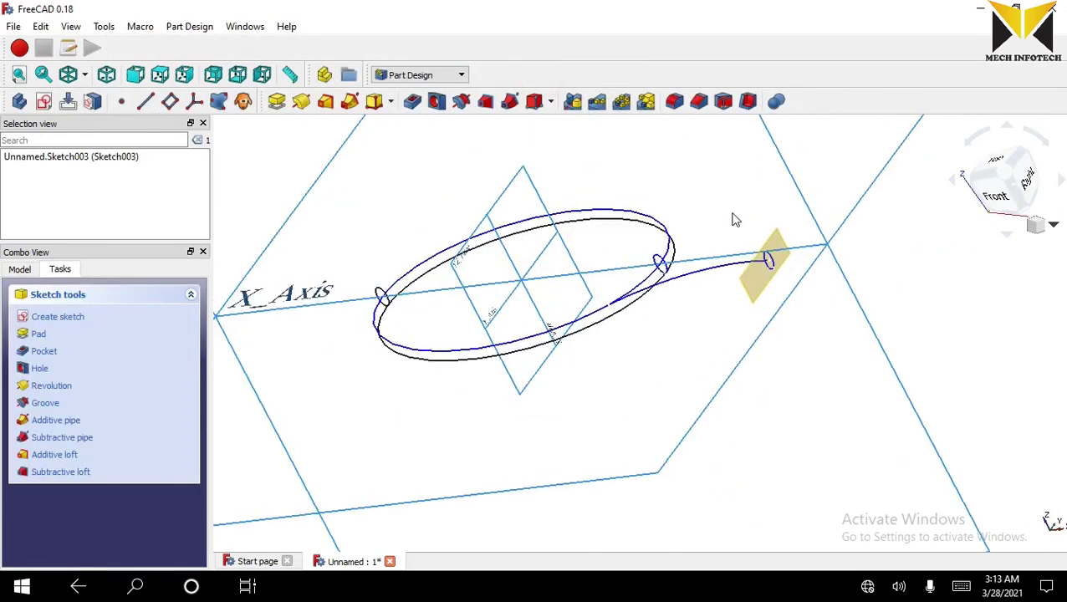
Hide the datum plane and switch to the Part workbench.
left_click(771, 248)
left_click(418, 75)
left_click(535, 53)
left_click(456, 76)
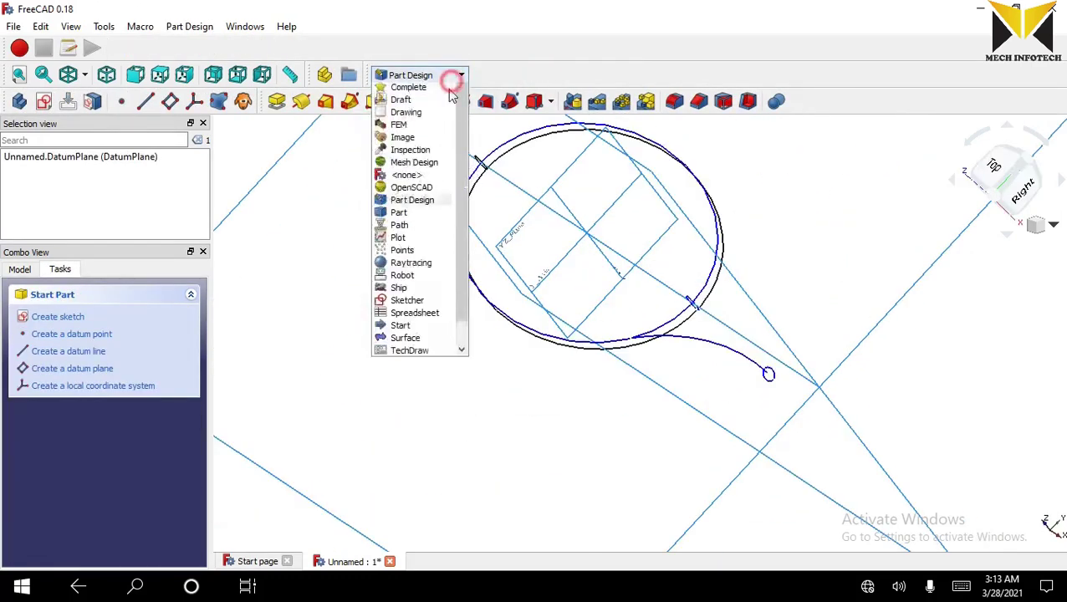
left_click(399, 241)
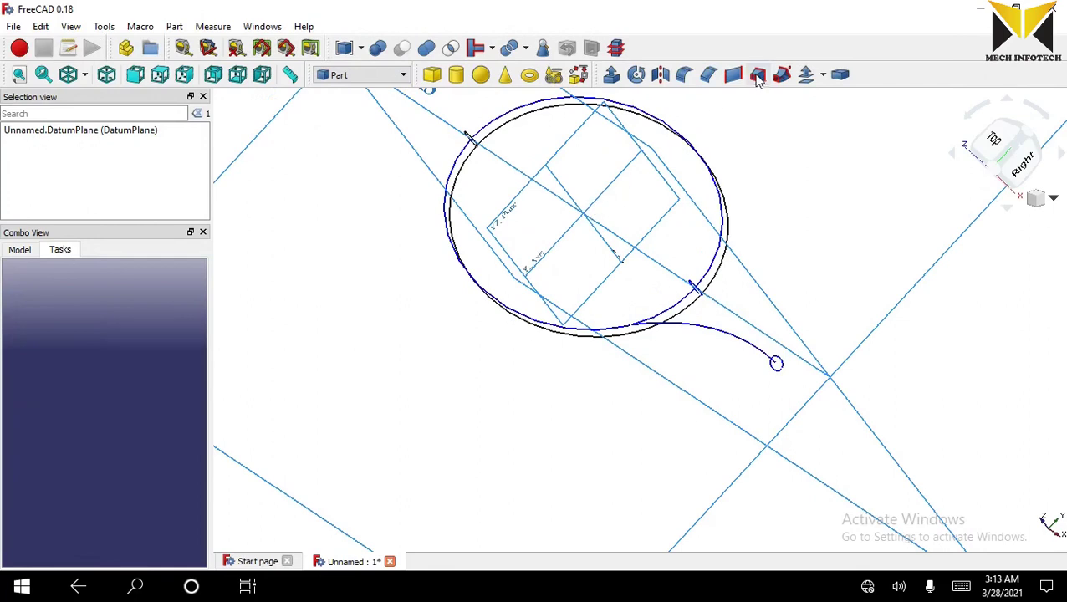
Sweep the ellipse profile Sketch003 along the arc that branches off the ring.
left_click(782, 76)
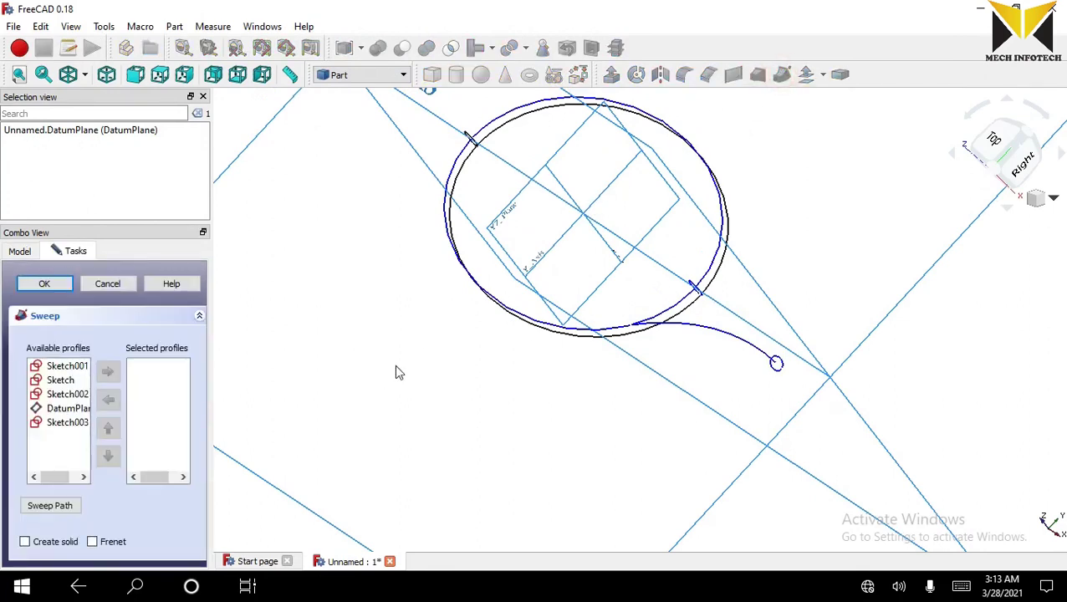
left_click(65, 423)
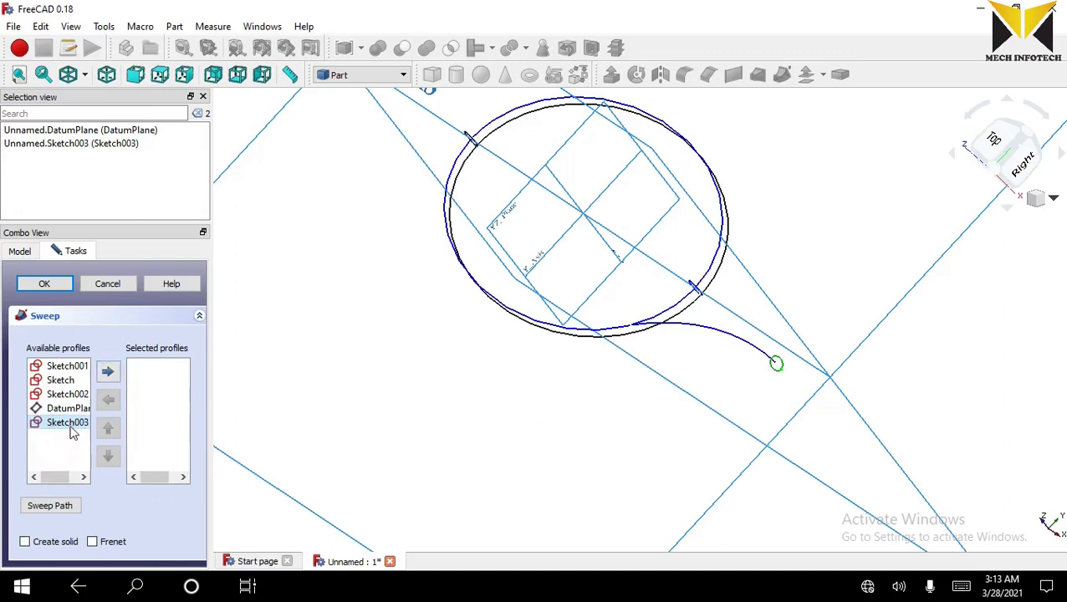
left_click(107, 371)
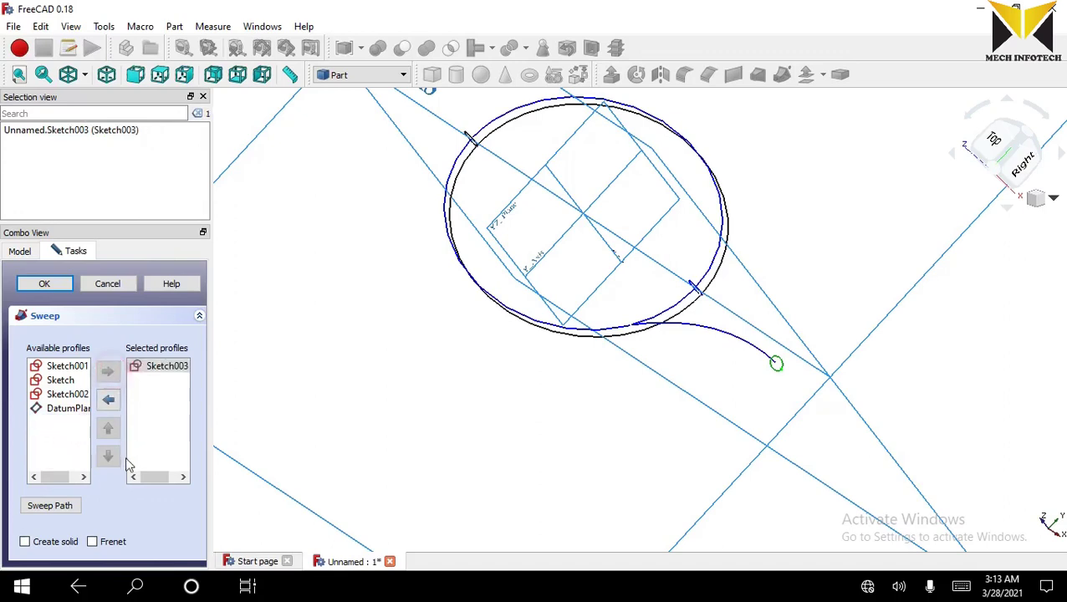
left_click(54, 507)
left_click(700, 329)
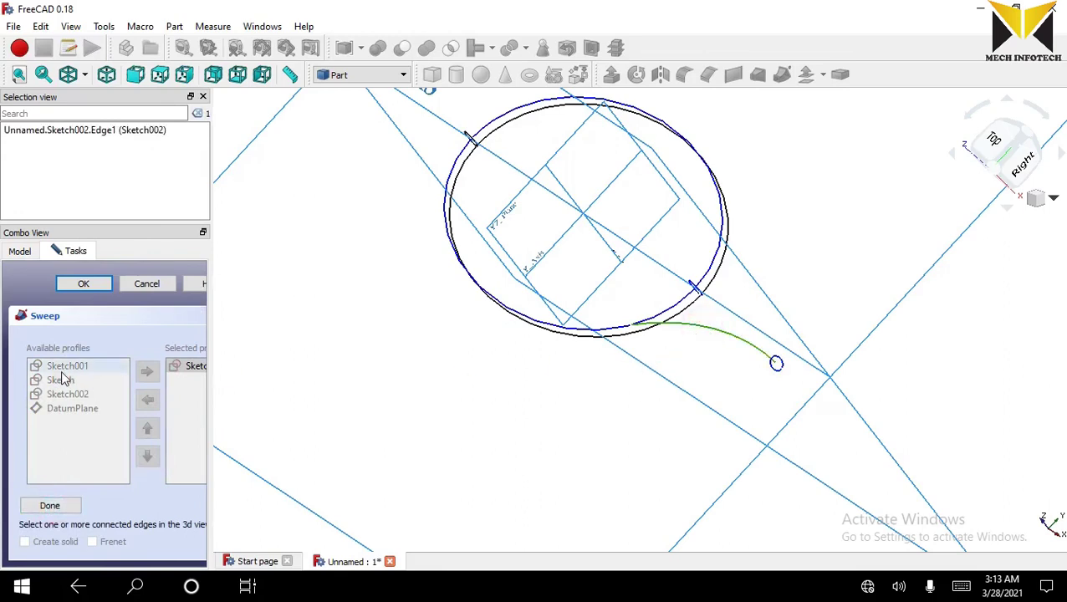
left_click(50, 507)
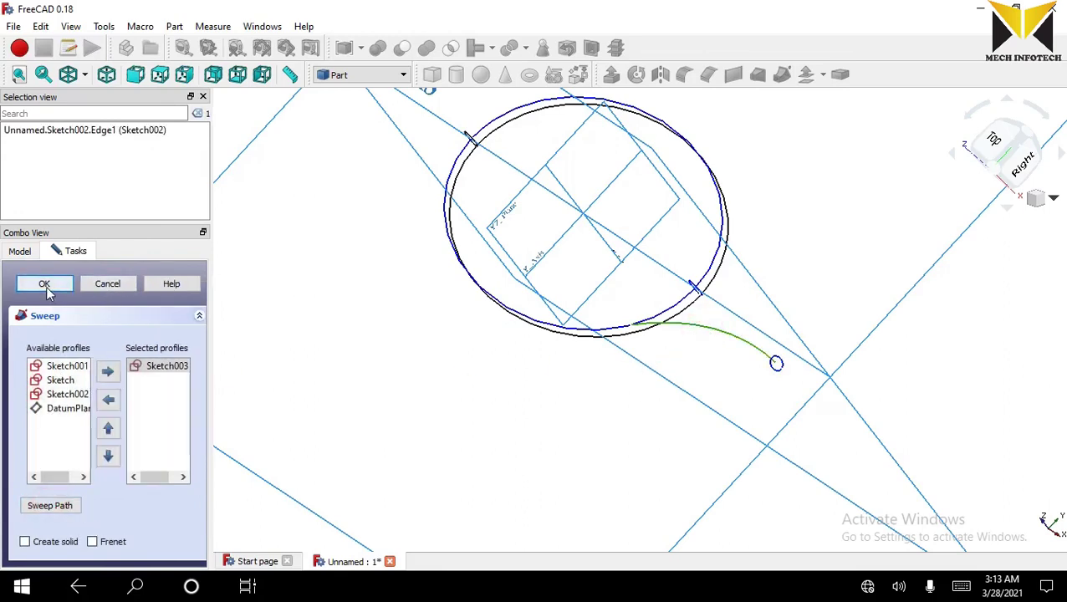
left_click(44, 285)
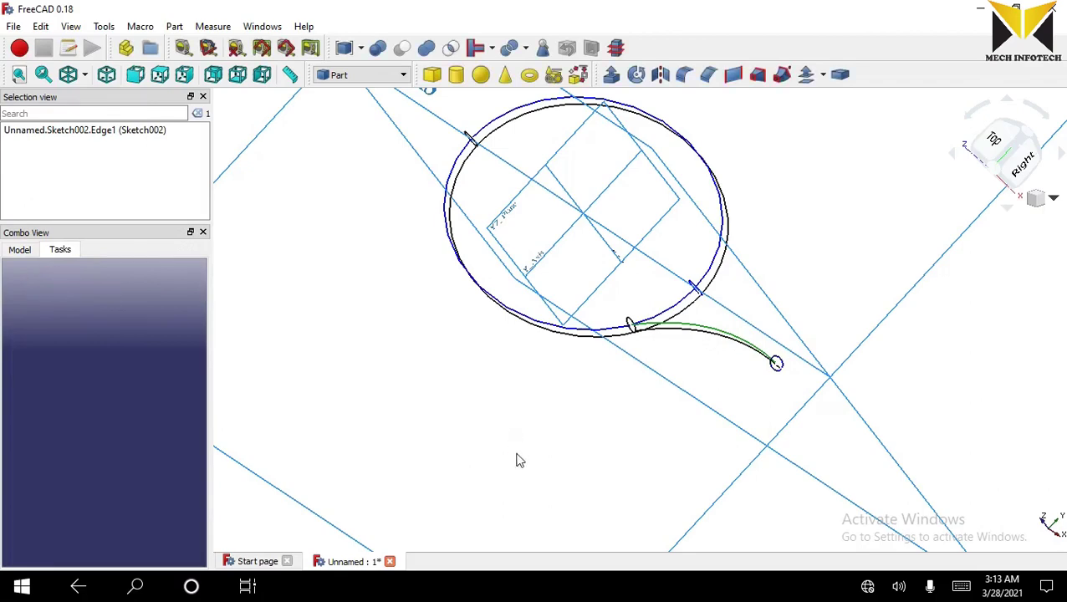
Change the draw style so the swept ring and arm display with shaded faces and edges.
middle_click_drag(531, 453, 596, 425)
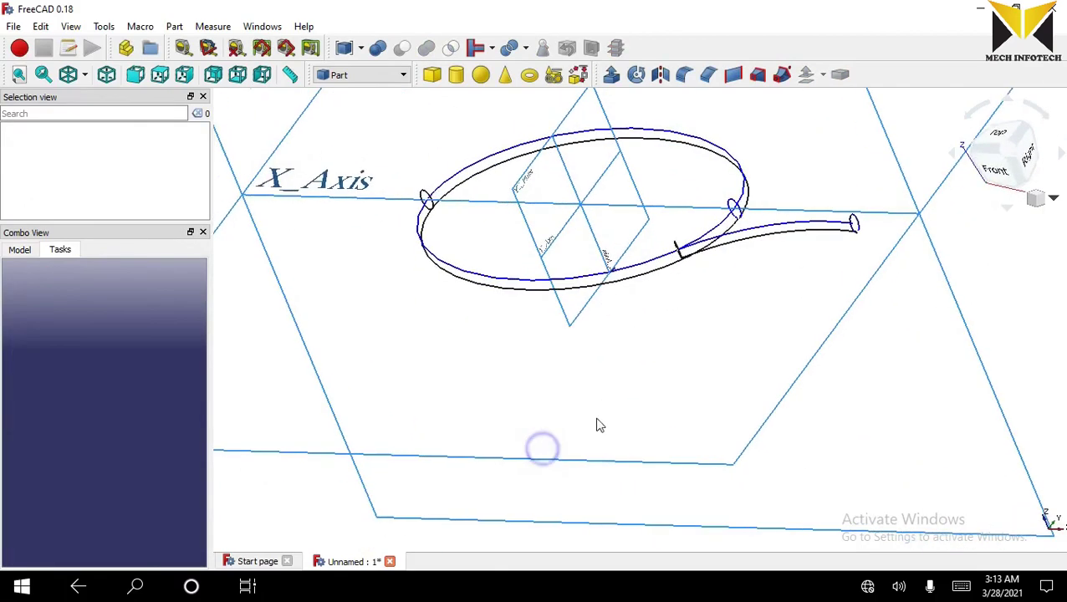
left_click(86, 74)
left_click(95, 112)
middle_click_drag(669, 267, 702, 250)
middle_click_drag(725, 182, 736, 221)
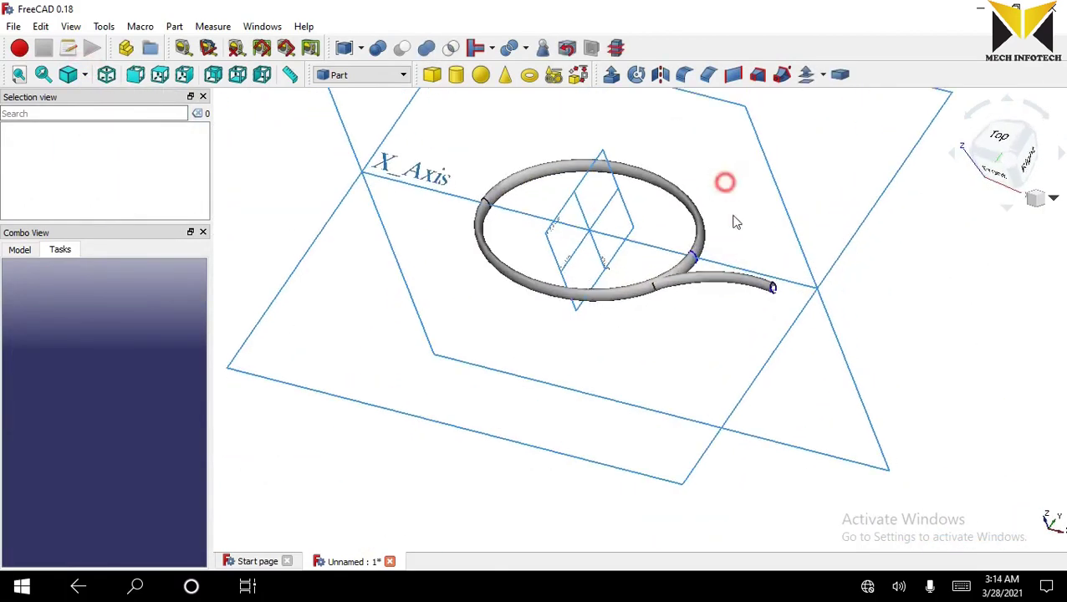
Mirror the swept arm about the XZ plane.
left_click(715, 281)
left_click(660, 74)
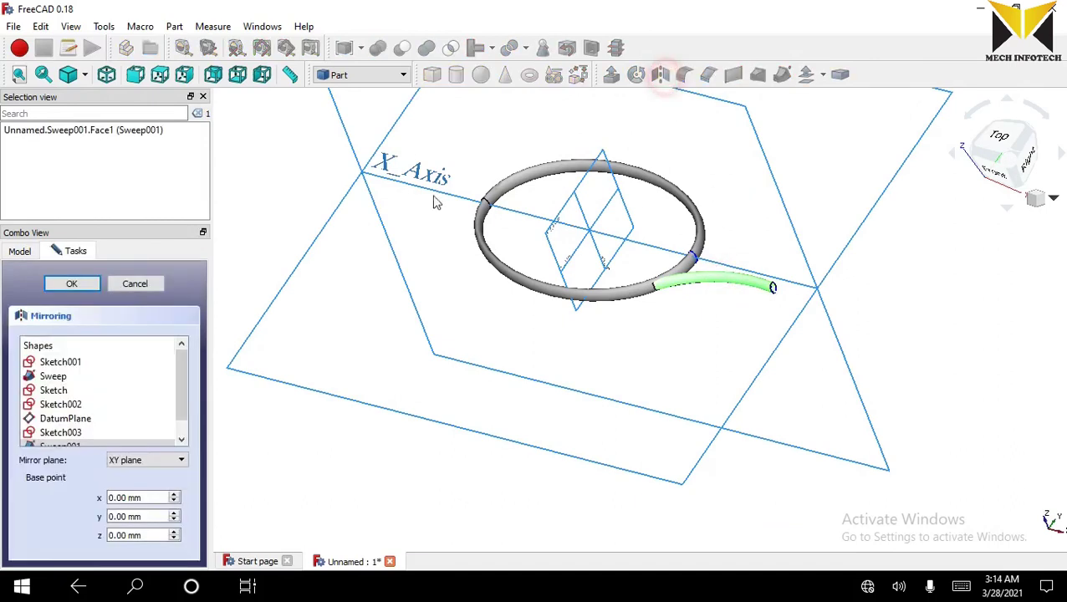
left_click(153, 460)
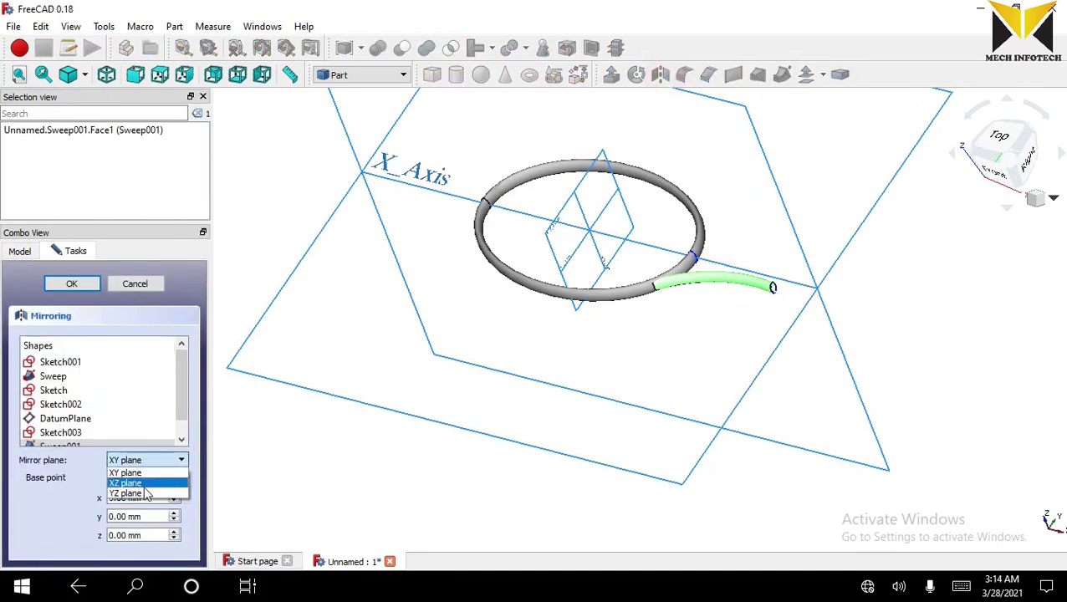
left_click(143, 485)
left_click(71, 284)
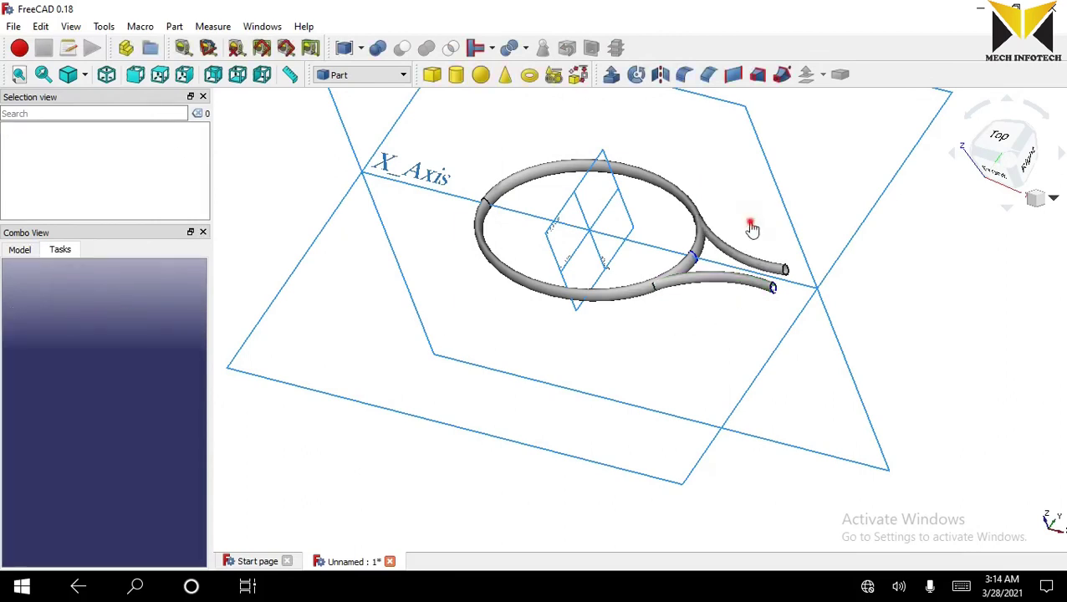
In the Part Design workbench, create a datum plane through the arc's free end vertex, referenced to the YZ plane as Tangent to surface.
scroll(752, 228, "up", 5)
left_click(392, 76)
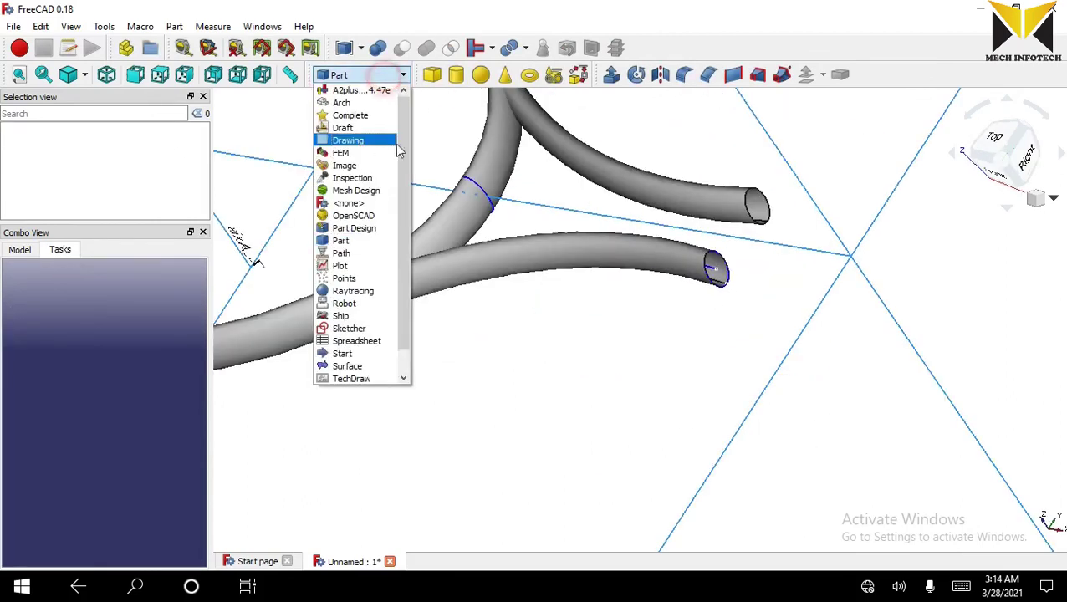
left_click(354, 228)
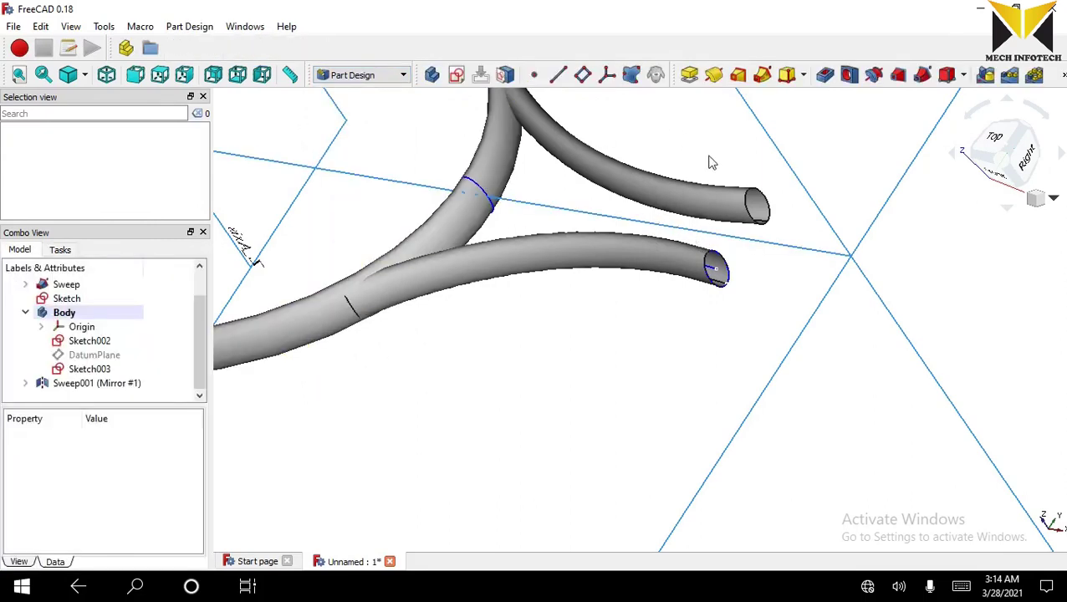
left_click(583, 76)
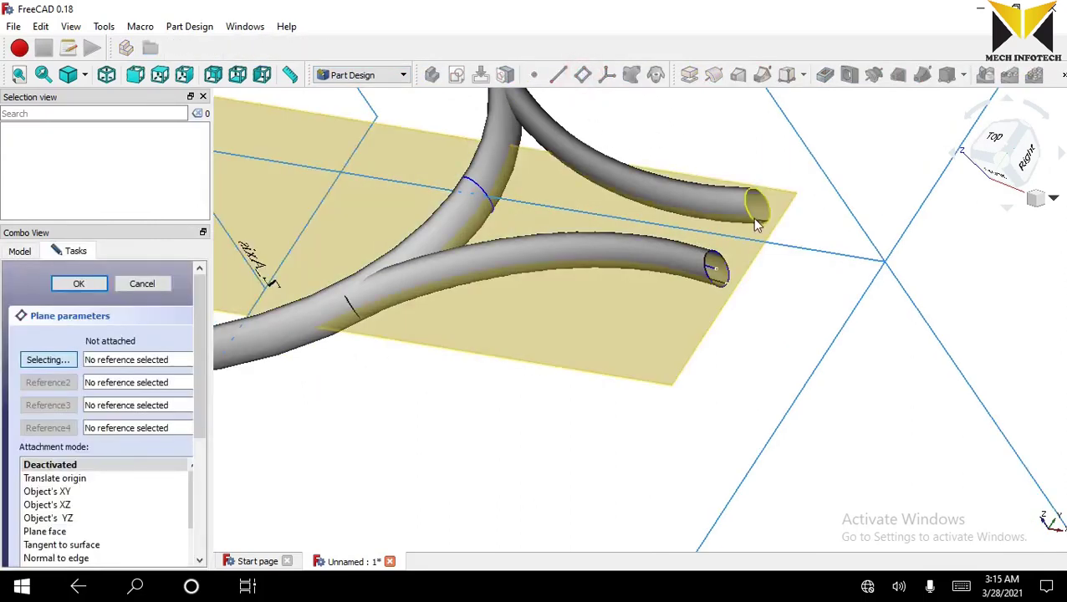
left_click(717, 272)
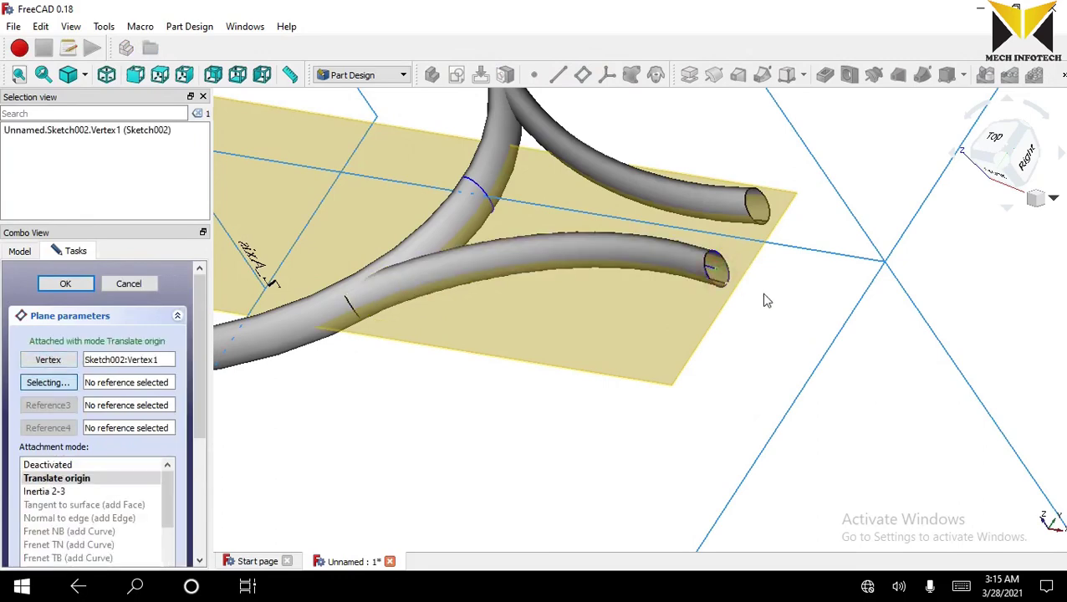
key("v")
key("f")
left_click(580, 205)
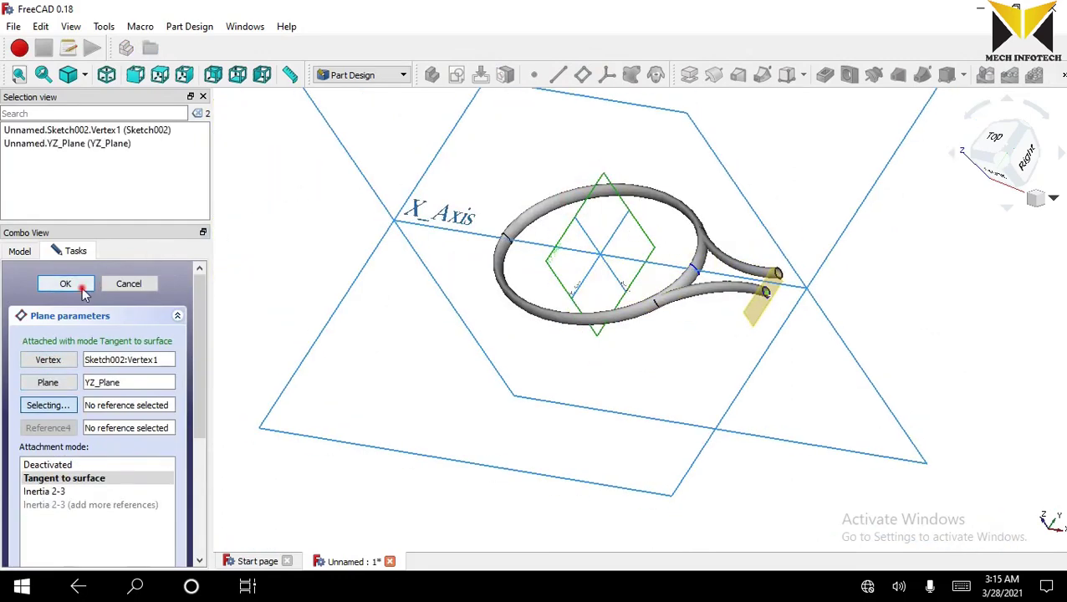
left_click(65, 284)
Start a new sketch on the datum plane at the arm's free end.
scroll(767, 325, "up", 5)
left_click(759, 338)
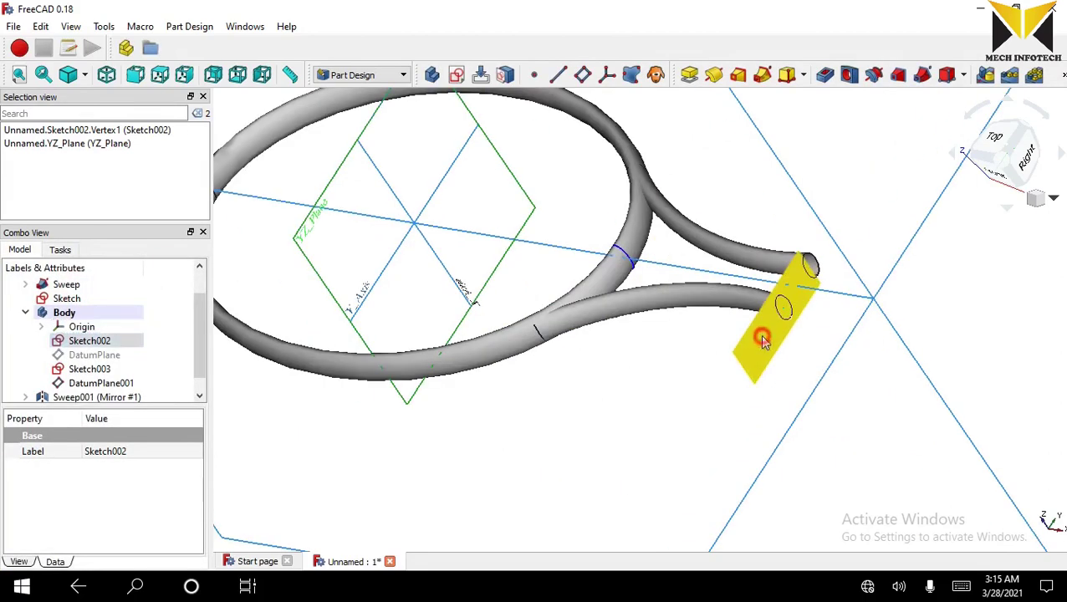
left_click(457, 76)
scroll(595, 318, "up", 5)
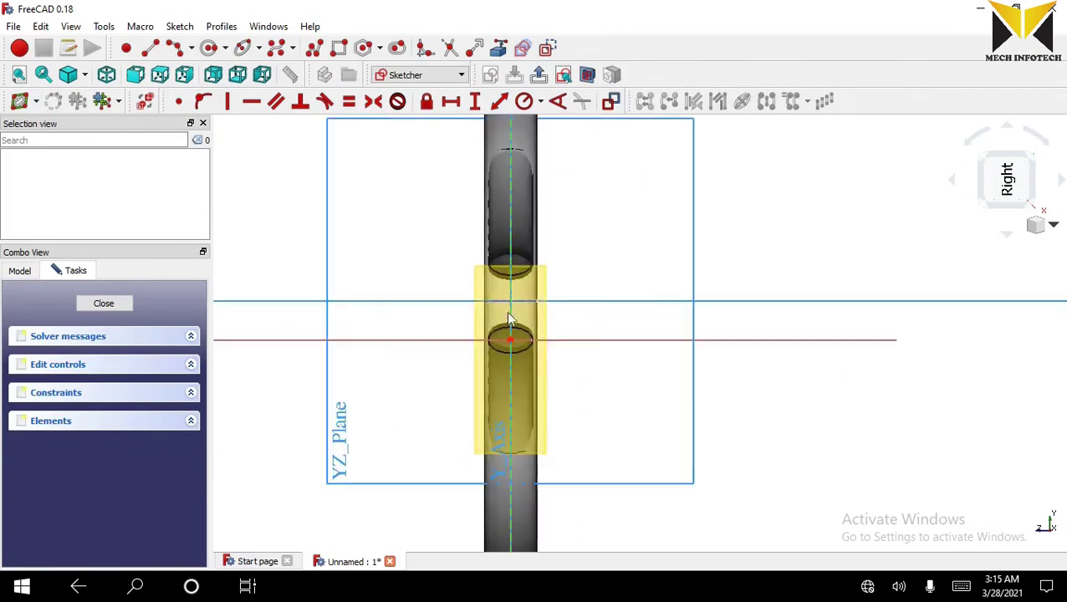
scroll(460, 282, "up", 3)
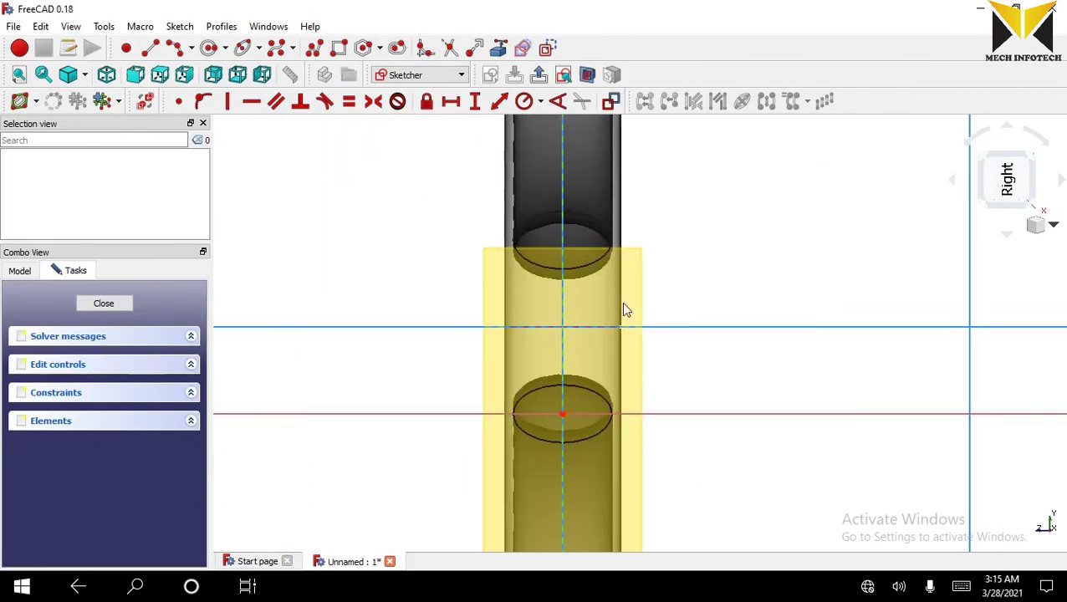
scroll(506, 324, "down", 2)
scroll(543, 307, "up", 2)
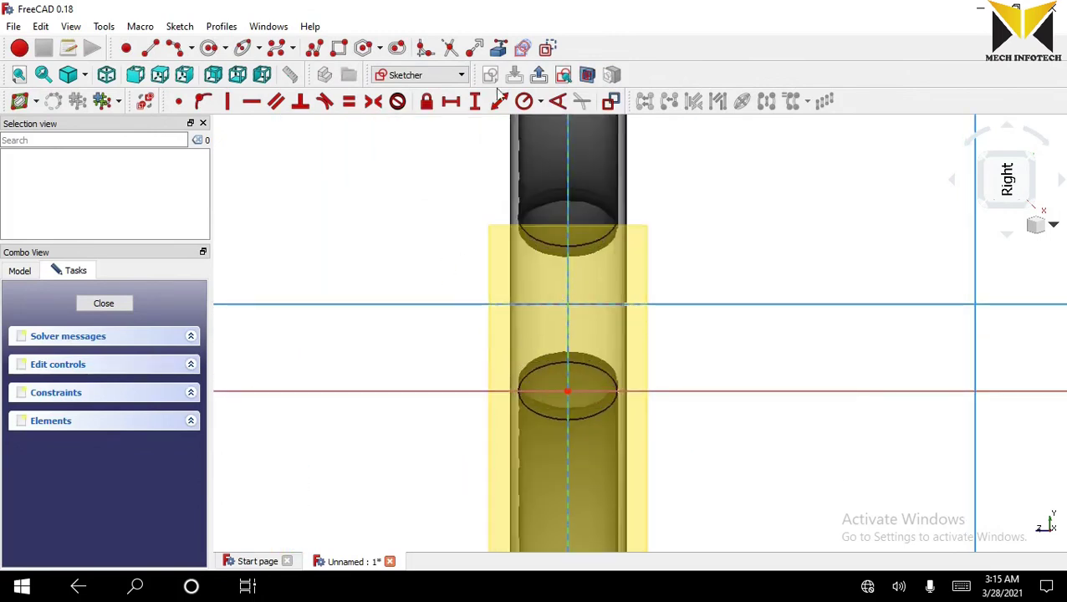
Draw an ellipse centred on the sketch origin with its major axis about 20 mm long along the horizontal axis.
left_click(242, 49)
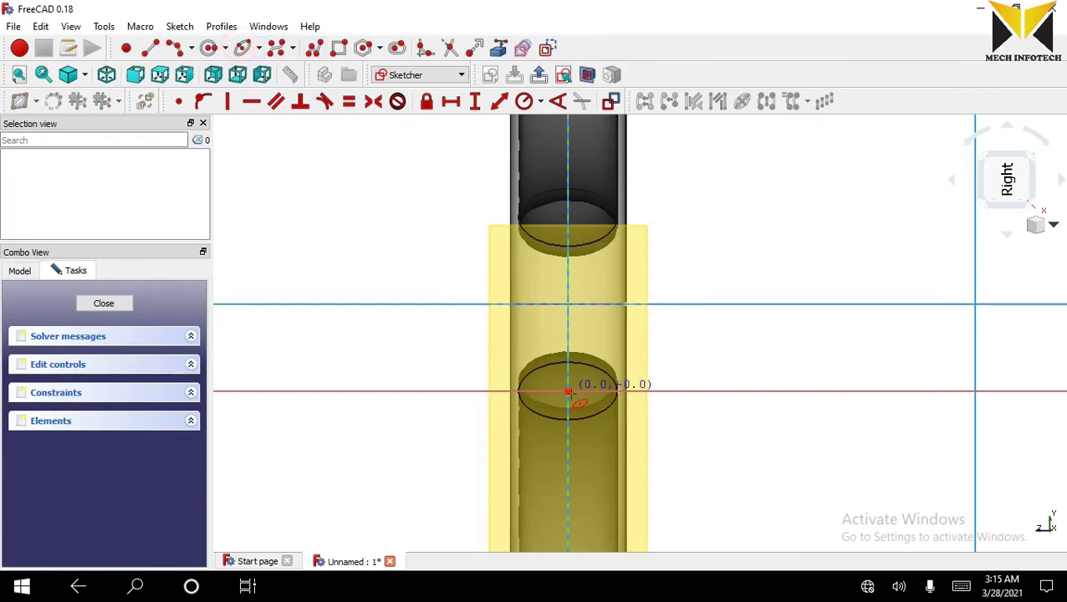
left_click(567, 391)
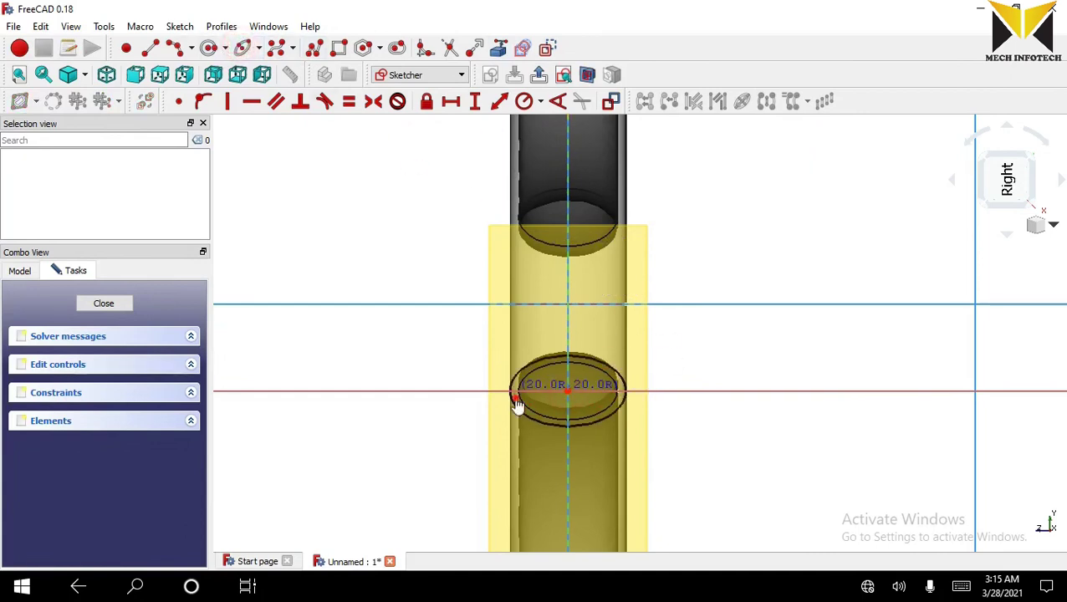
left_click(508, 388)
left_click(503, 354)
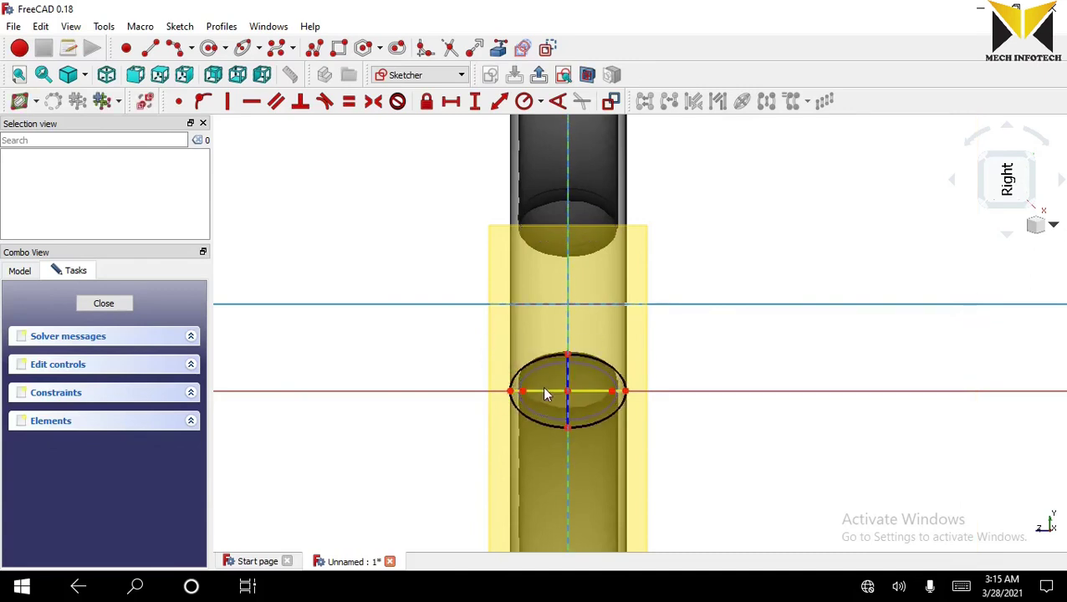
Set the length of the ellipse's horizontal major axis to 17 mm.
left_click(544, 394)
left_click(501, 101)
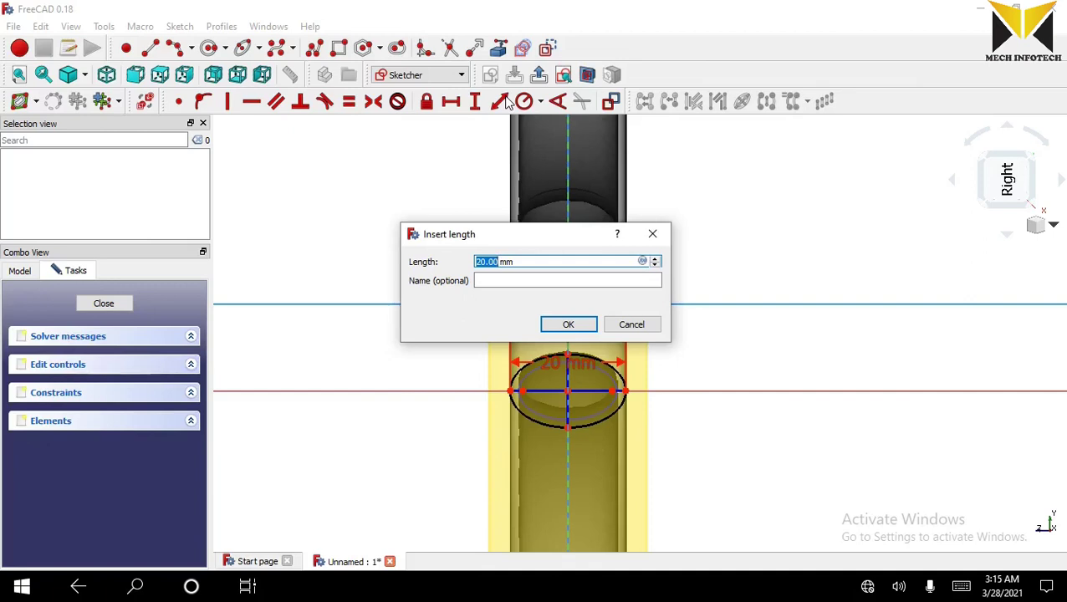
type("17")
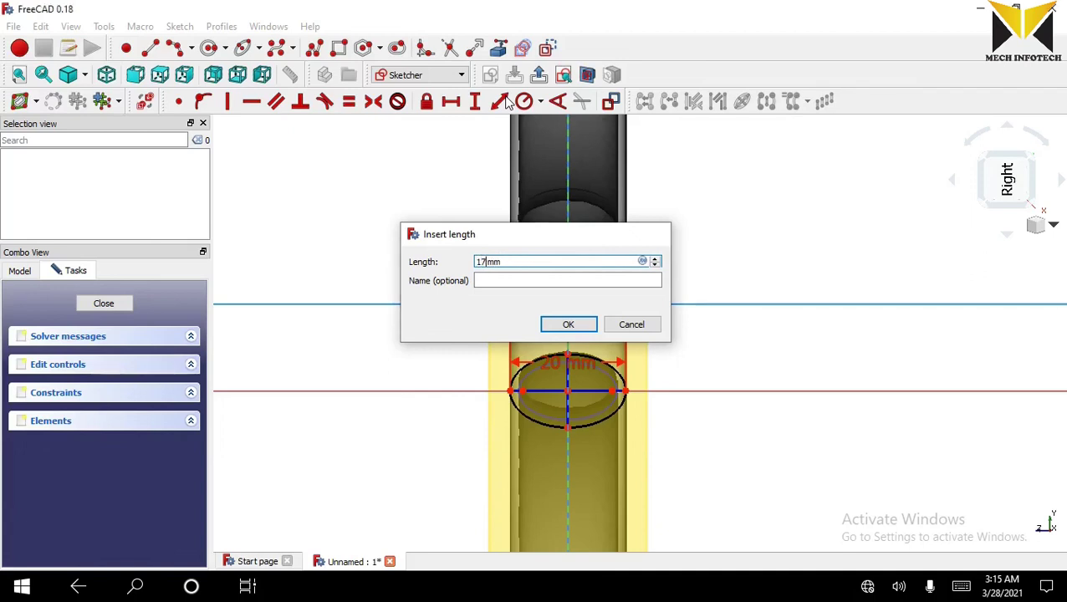
key("Return")
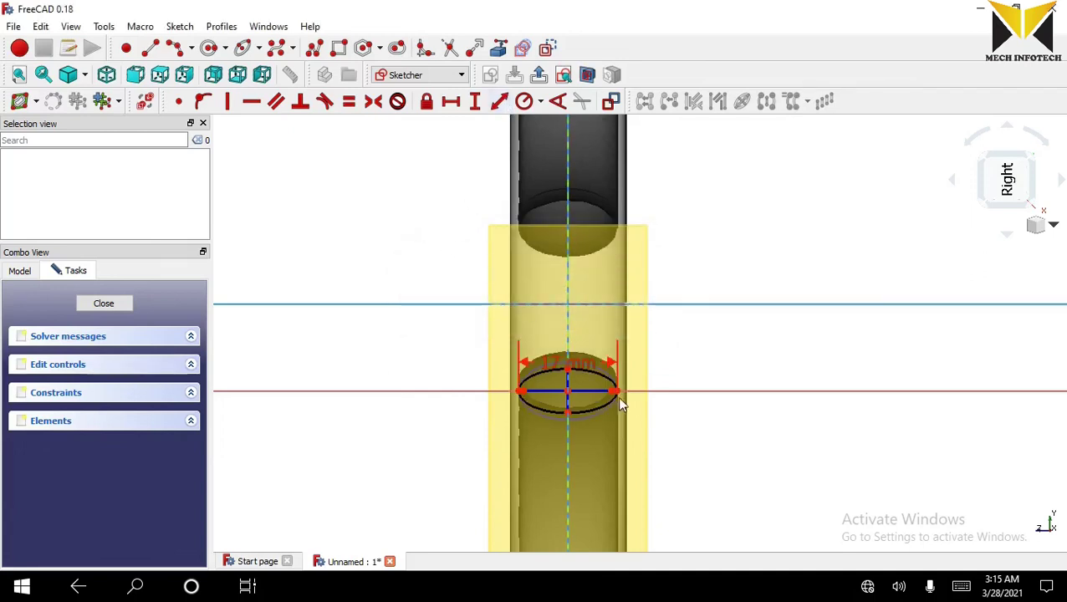
Set the length of the ellipse's vertical minor axis to 10 mm.
scroll(586, 395, "up", 2)
left_click(562, 383)
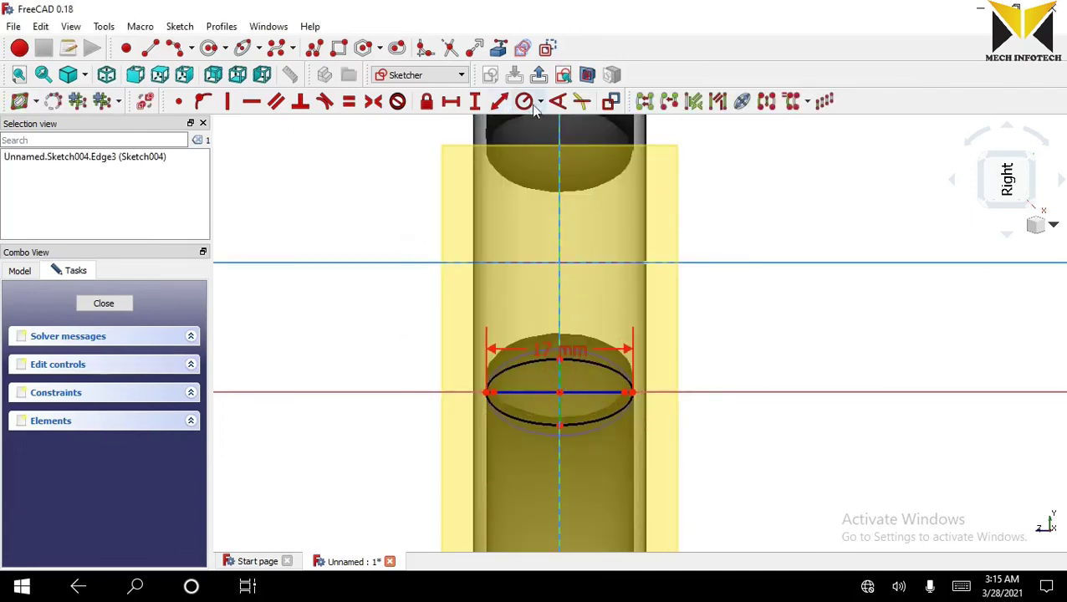
left_click(501, 102)
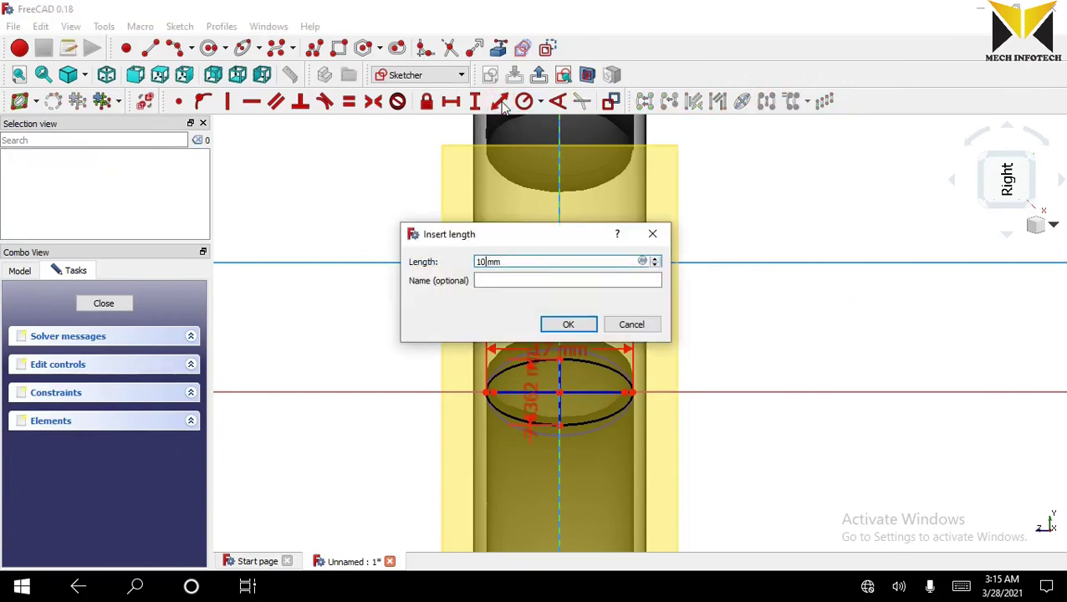
type("10")
key("Return")
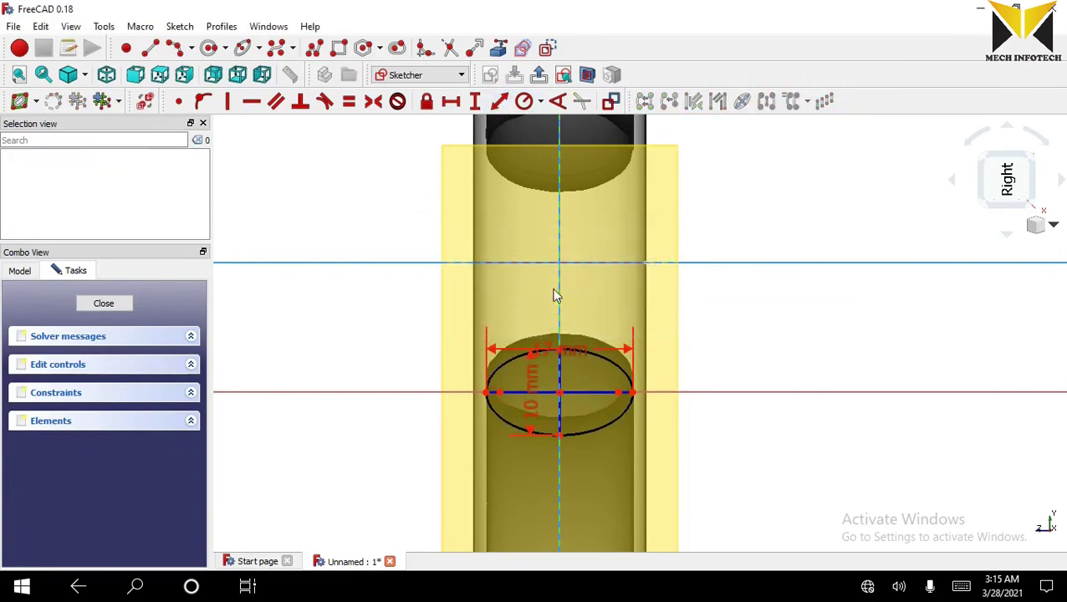
Draw a second ellipse about 20 mm wide at the mirrored arm's end, centred on the vertical axis about 25 mm above the origin.
scroll(562, 285, "down", 4)
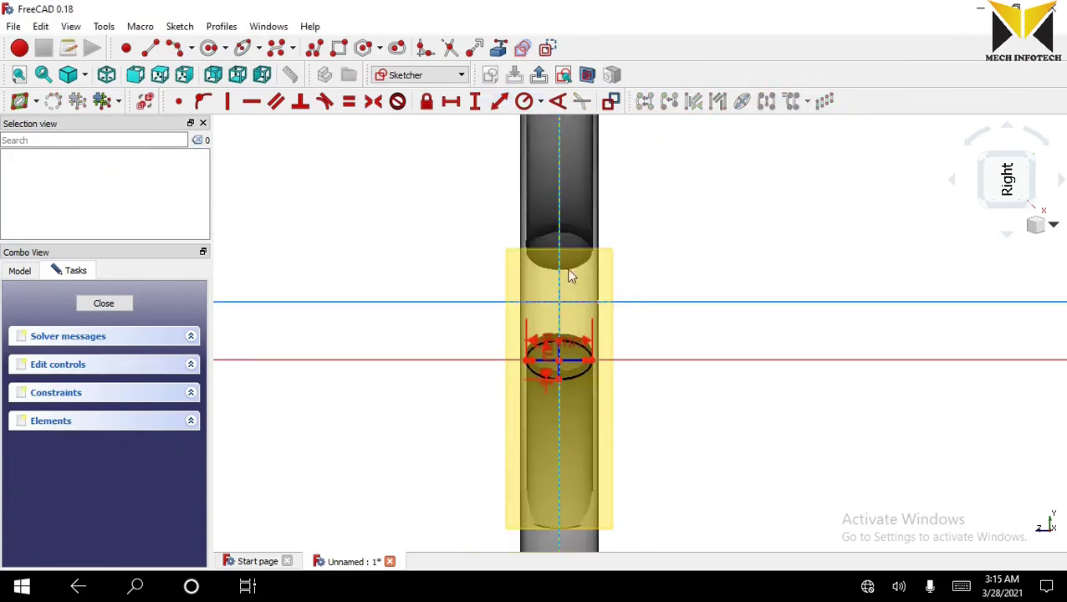
left_click(242, 48)
scroll(558, 272, "up", 4)
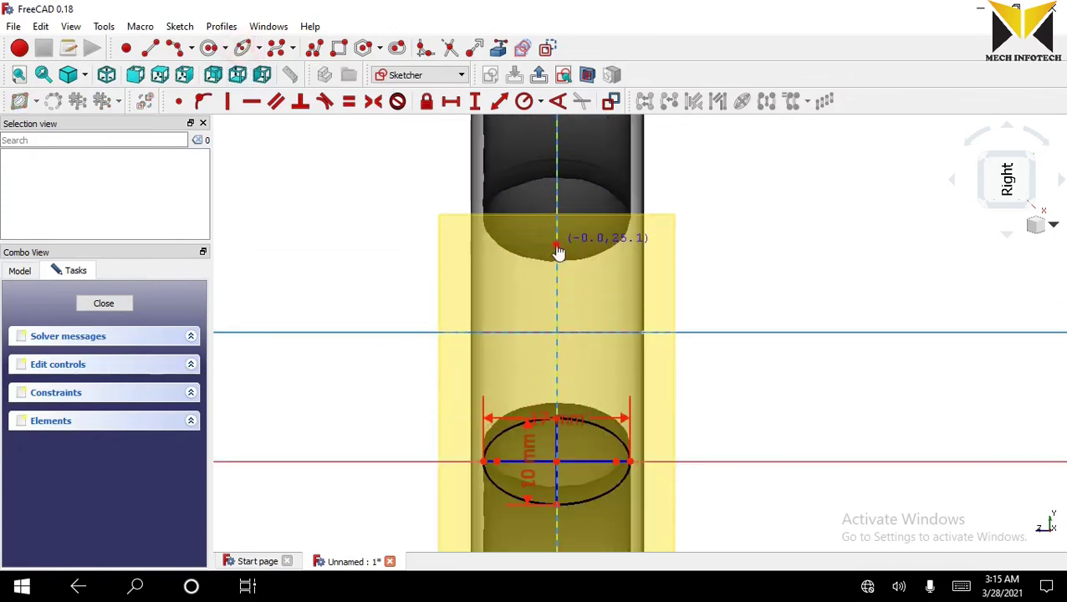
left_click(555, 242)
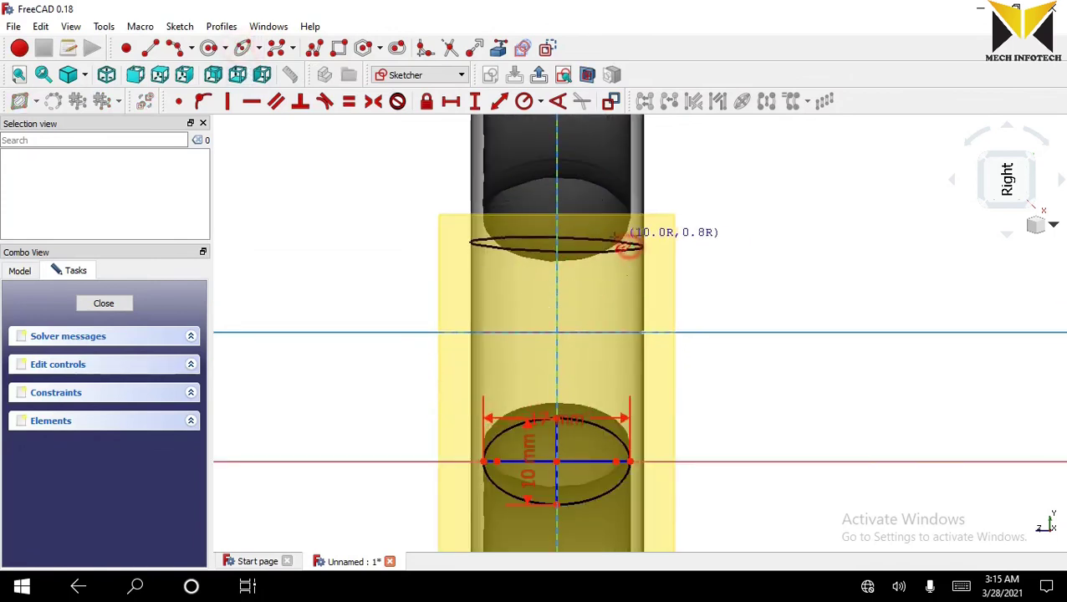
left_click(624, 213)
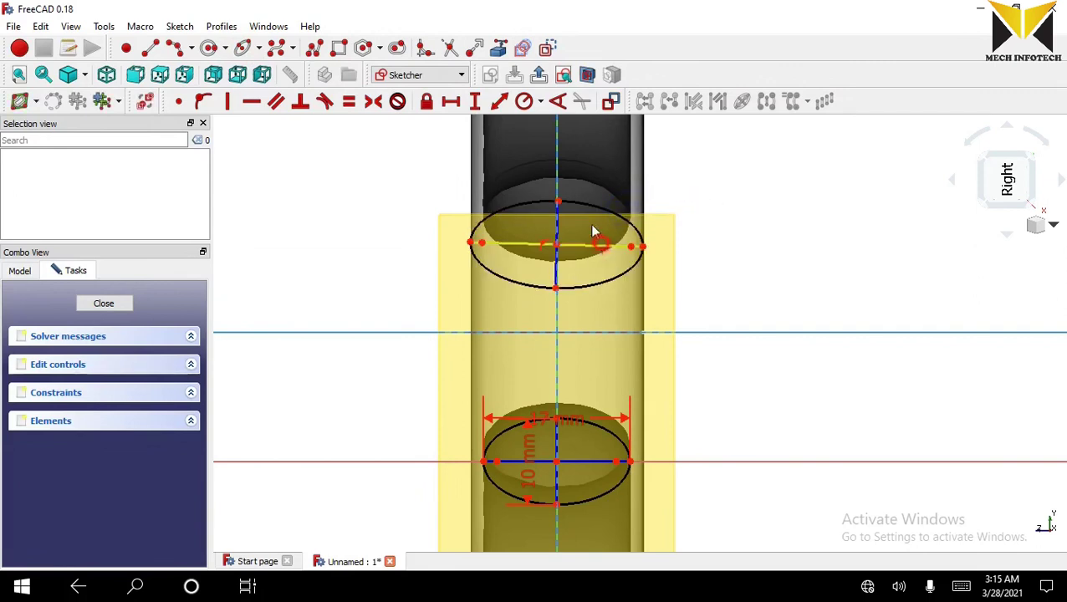
Make the second ellipse's major axis horizontal and set its centre 30 mm from the first ellipse's centre.
left_click(593, 244)
left_click(252, 104)
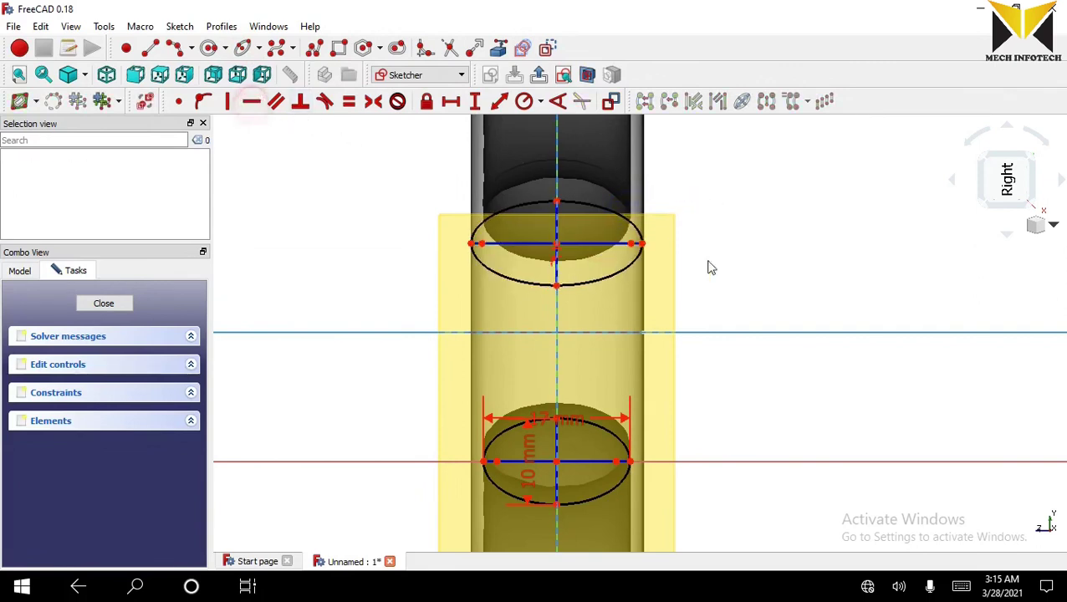
left_click(557, 243)
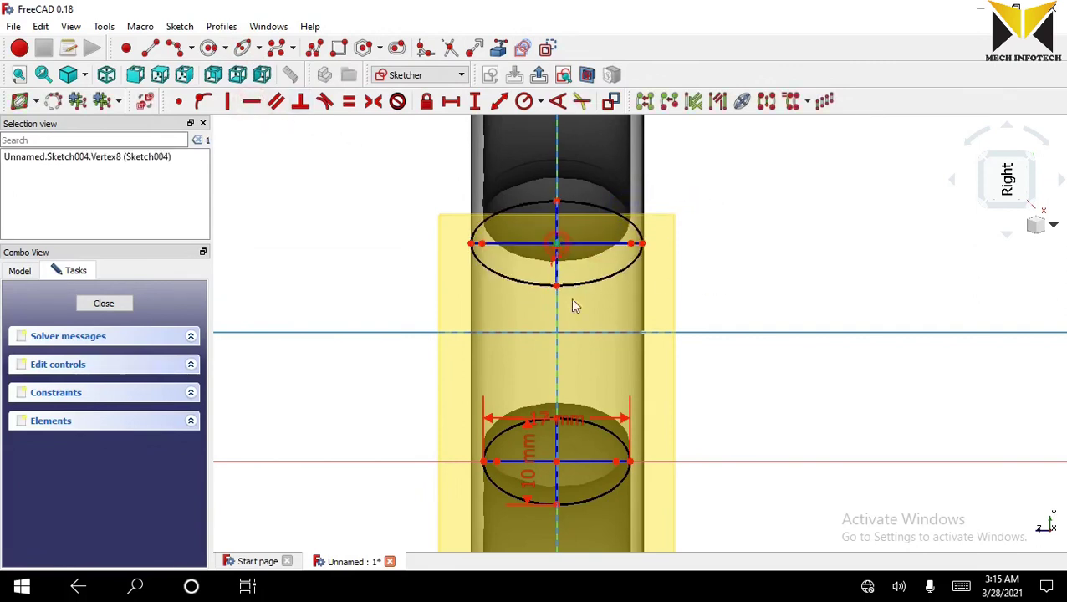
left_click(557, 245)
left_click(499, 102)
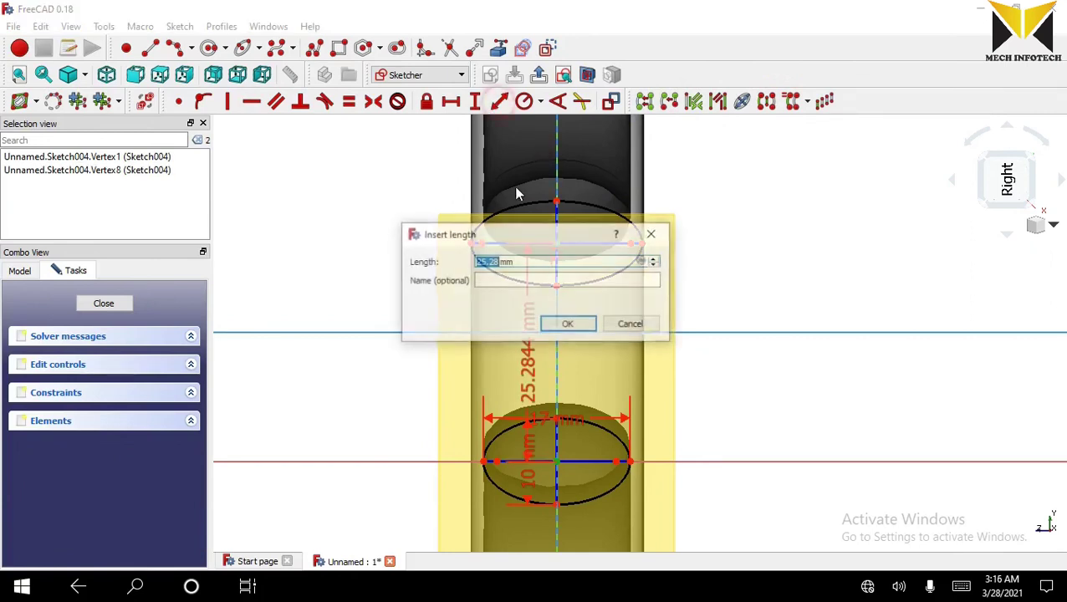
type("30")
key("Return")
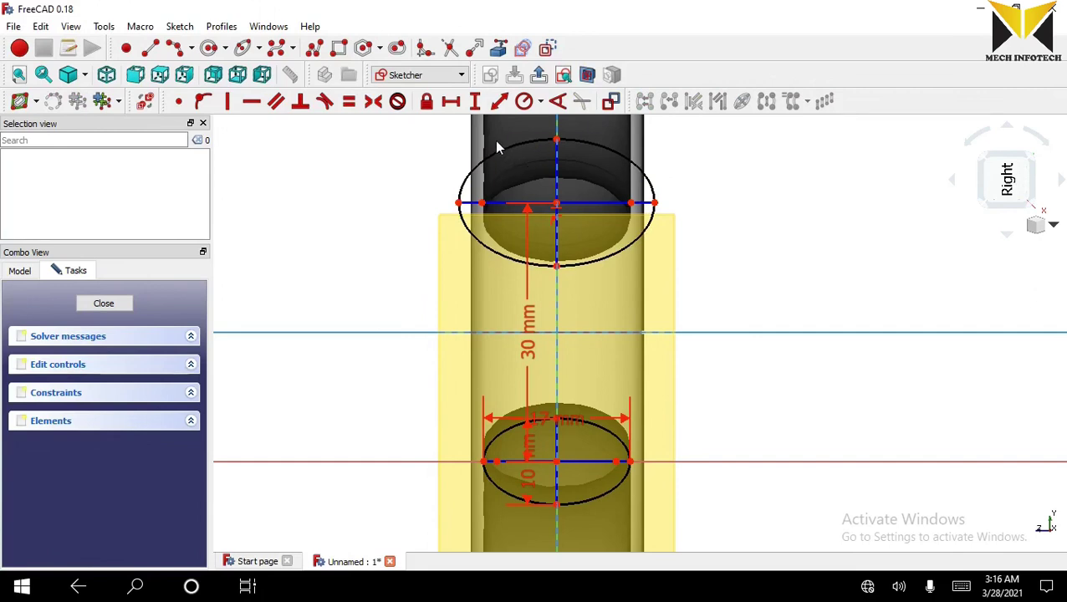
Constrain the two sketched ellipses to equal size.
left_click(514, 435)
left_click(500, 256)
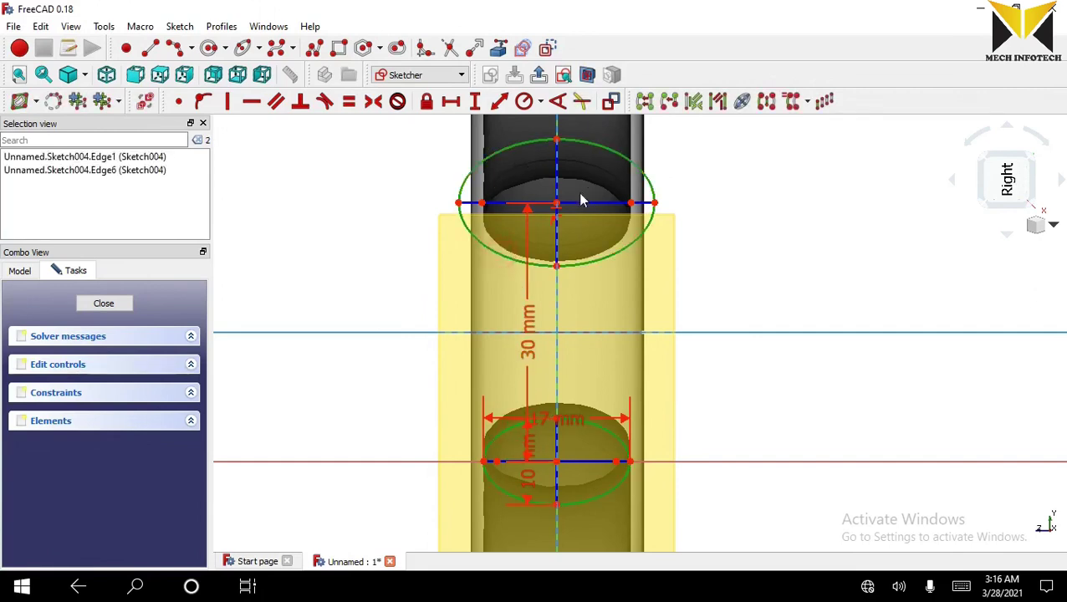
left_click(348, 101)
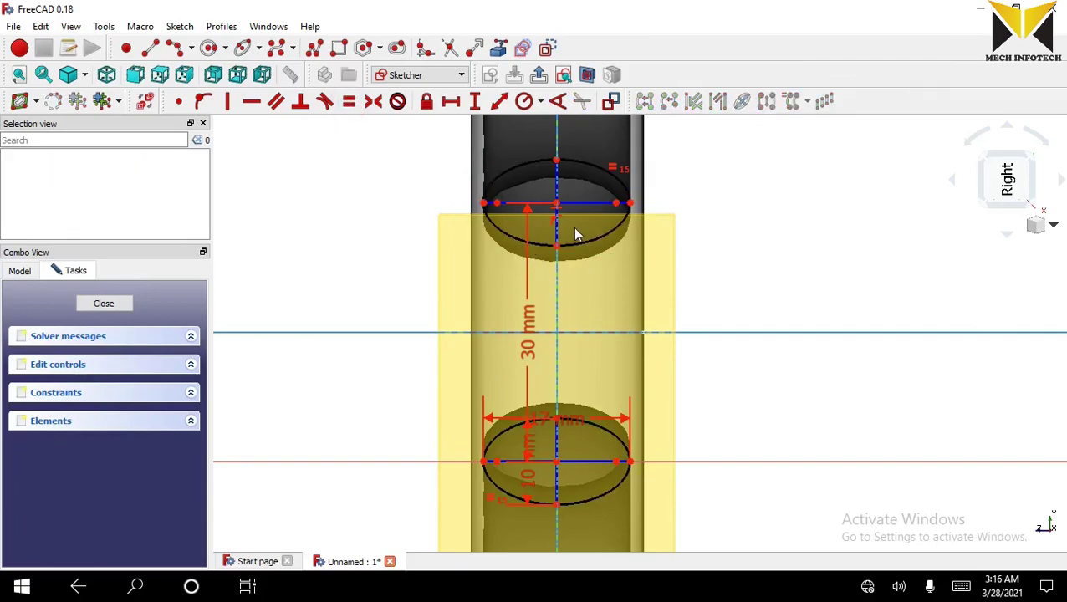
scroll(585, 232, "down", 3)
middle_click_drag(436, 257, 486, 255)
scroll(717, 407, "up", 4)
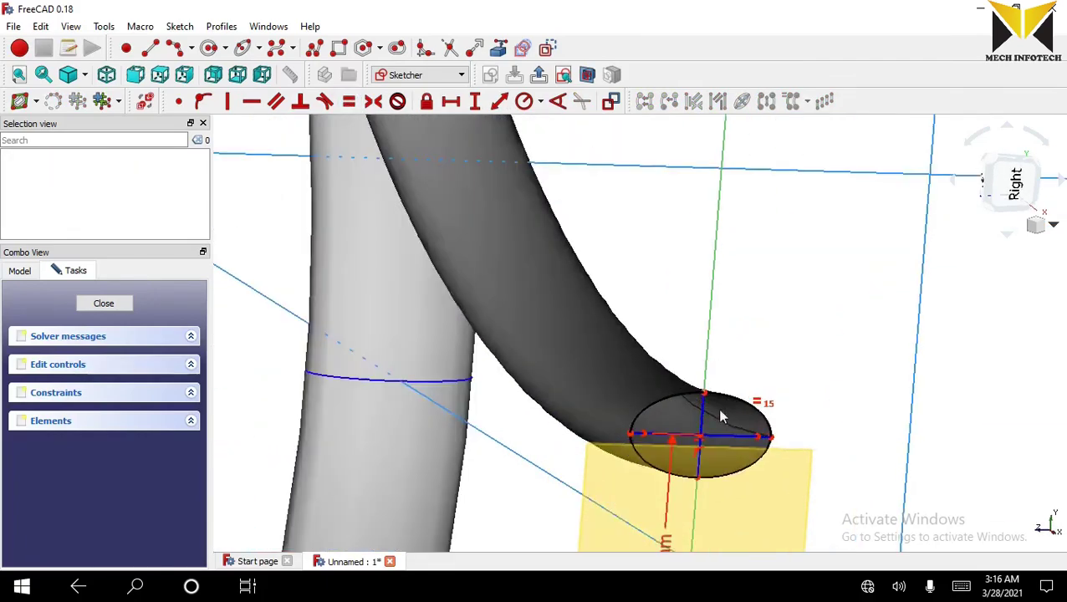
scroll(719, 410, "down", 3)
middle_click_drag(719, 410, 679, 363)
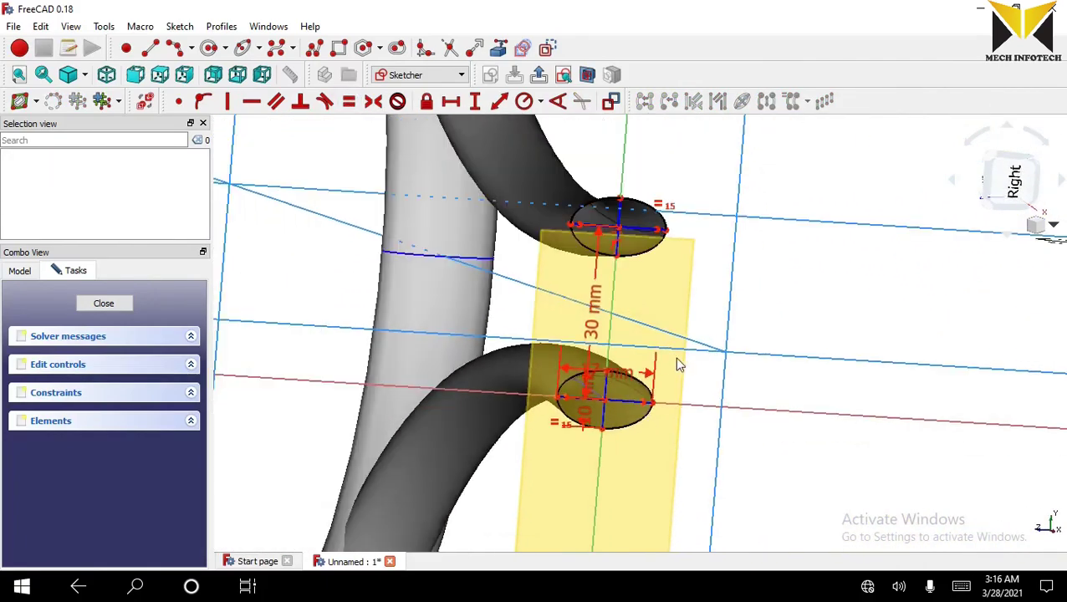
Orient the view to the sketch and draw a straight line above the centre axis, starting inside one ellipse and ending inside the other.
left_click(1010, 181)
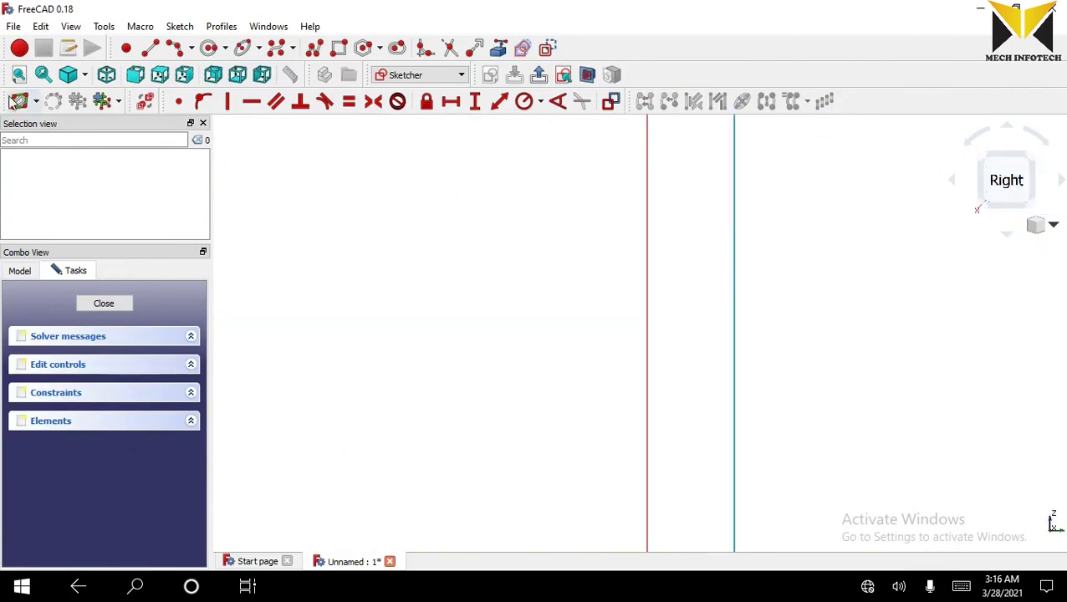
left_click(16, 100)
scroll(683, 394, "up", 5)
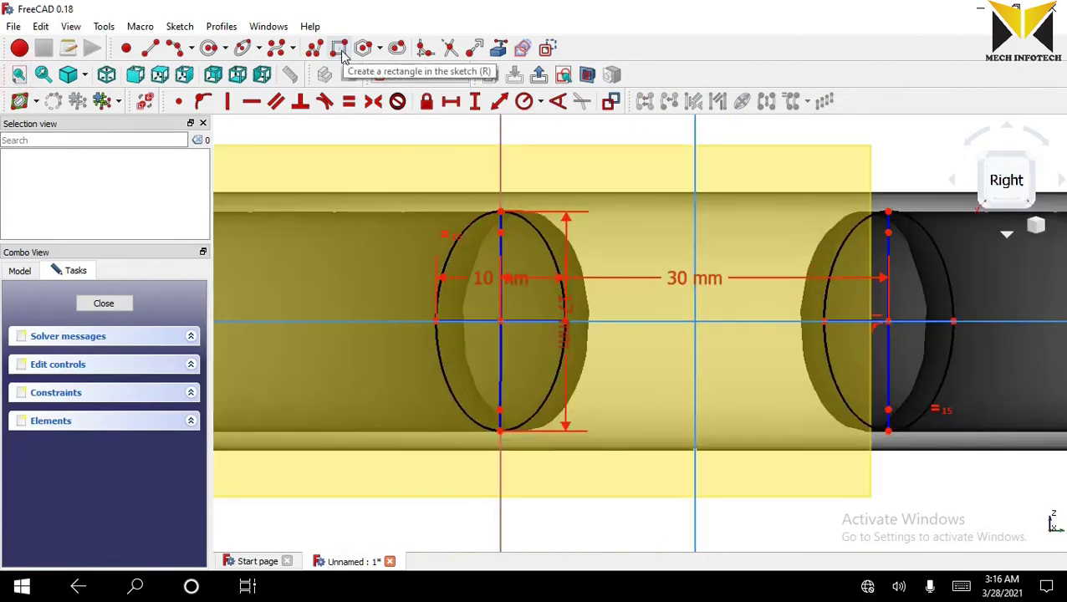
left_click(151, 48)
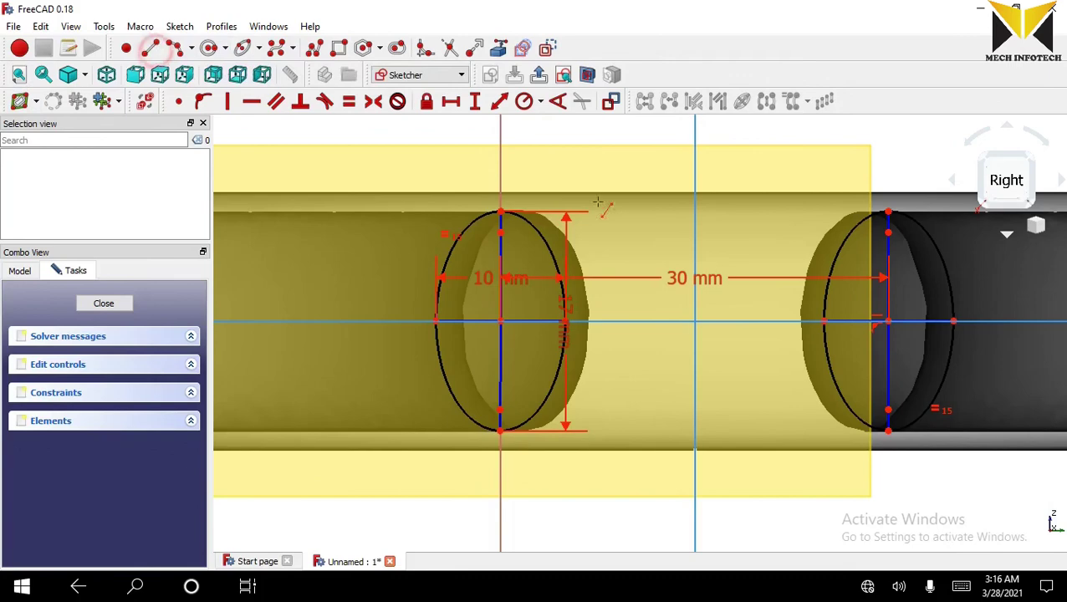
left_click(531, 254)
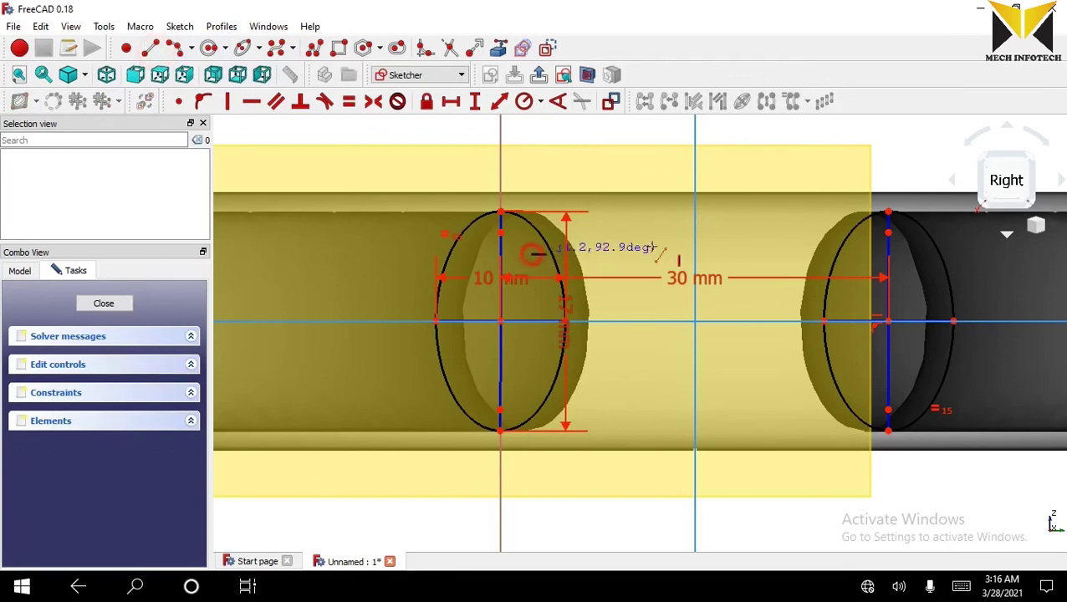
left_click(856, 253)
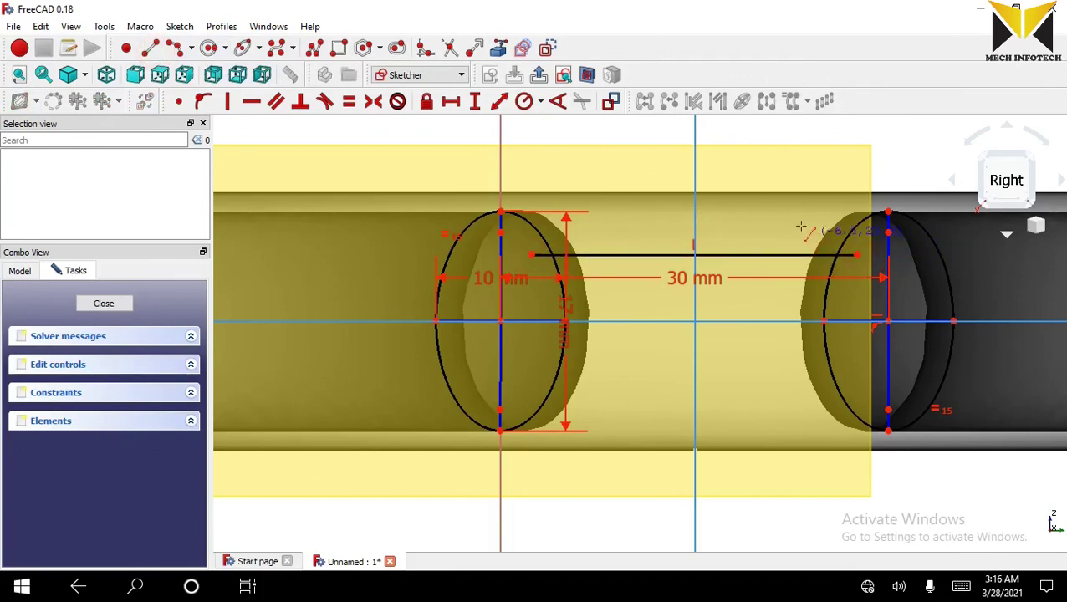
Set the connecting line's distance from the axis through both ellipse centres to 7 mm.
left_click(531, 256)
left_click(610, 322)
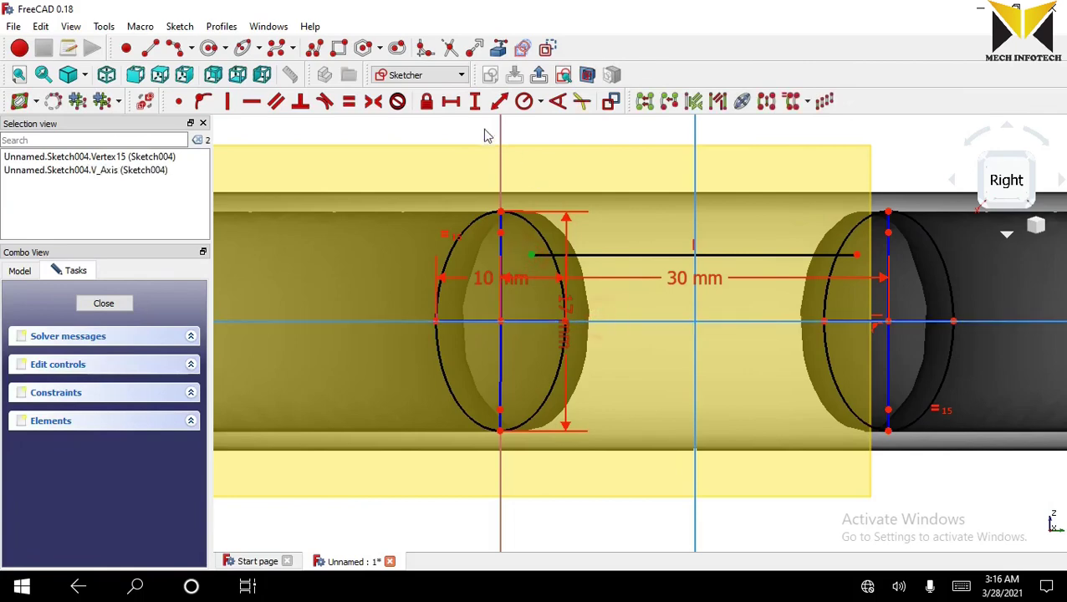
left_click(499, 103)
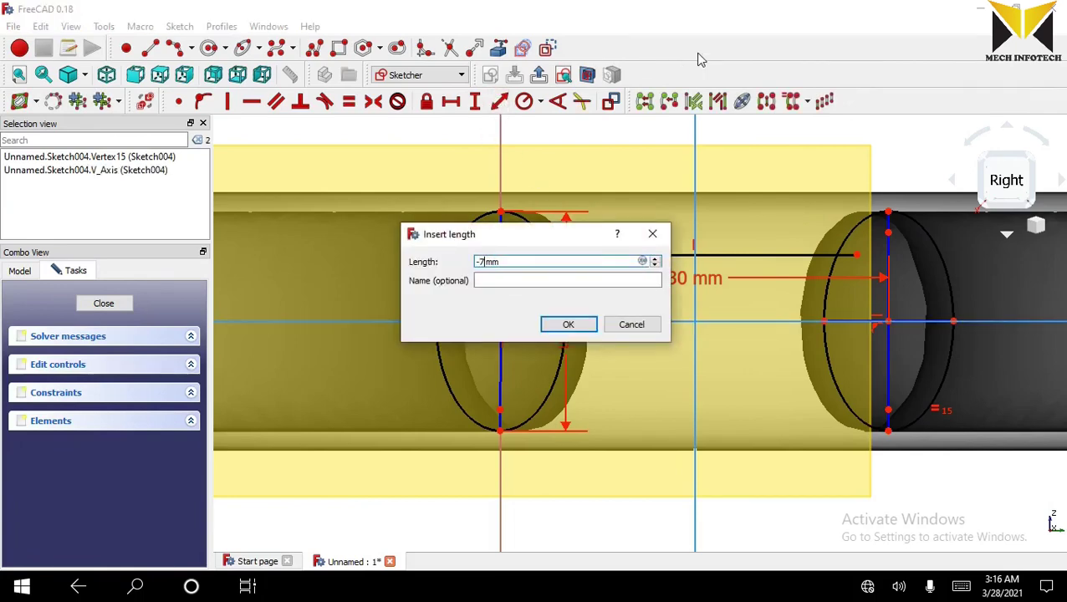
key("Return")
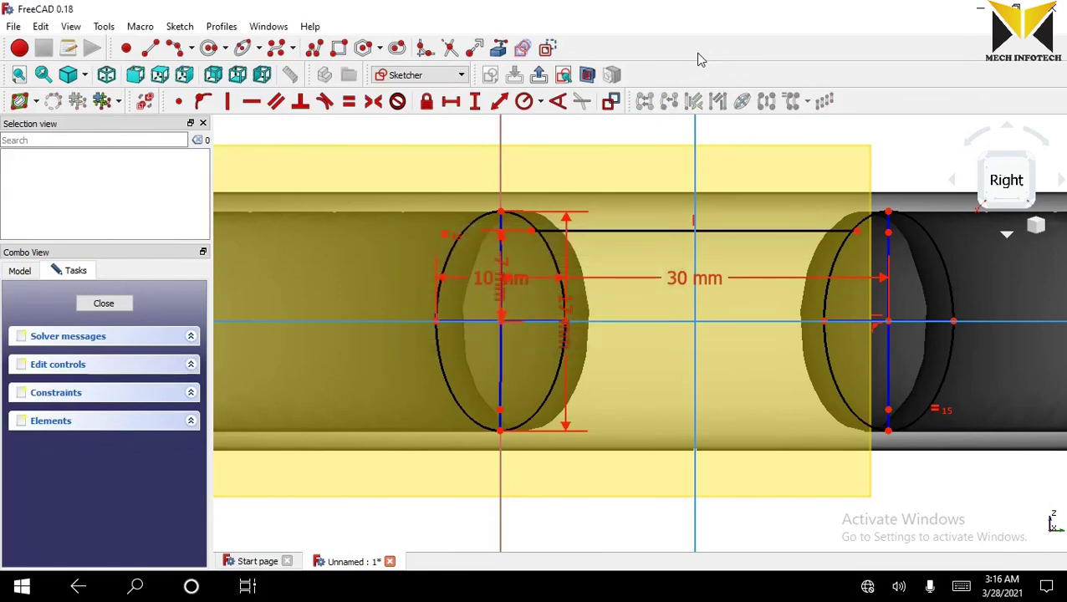
Mirror the connecting line about the axis through both ellipse centres.
left_click(619, 230)
left_click(632, 322)
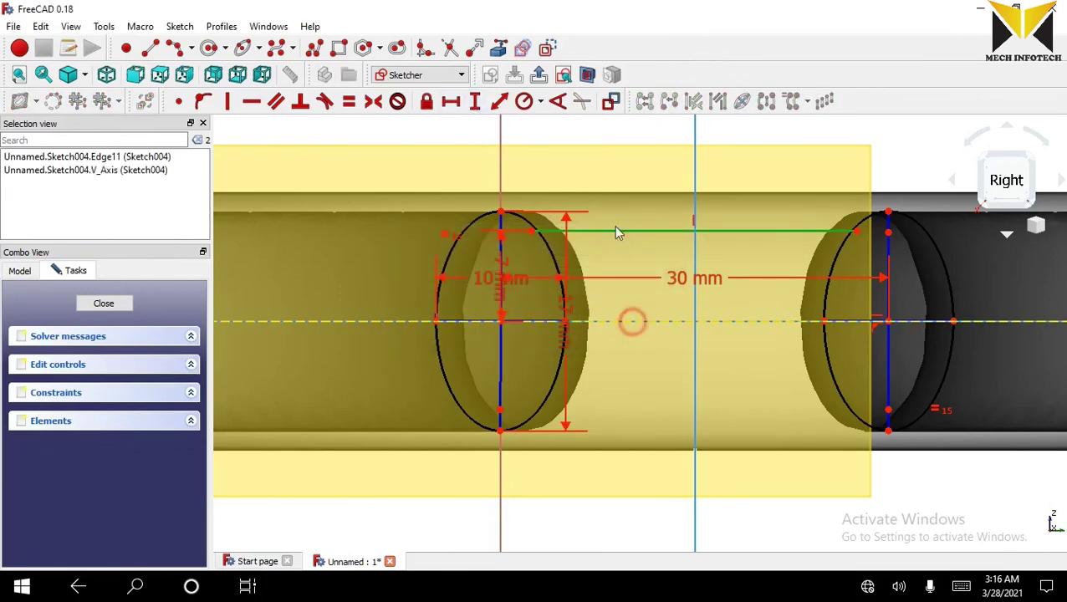
left_click(766, 101)
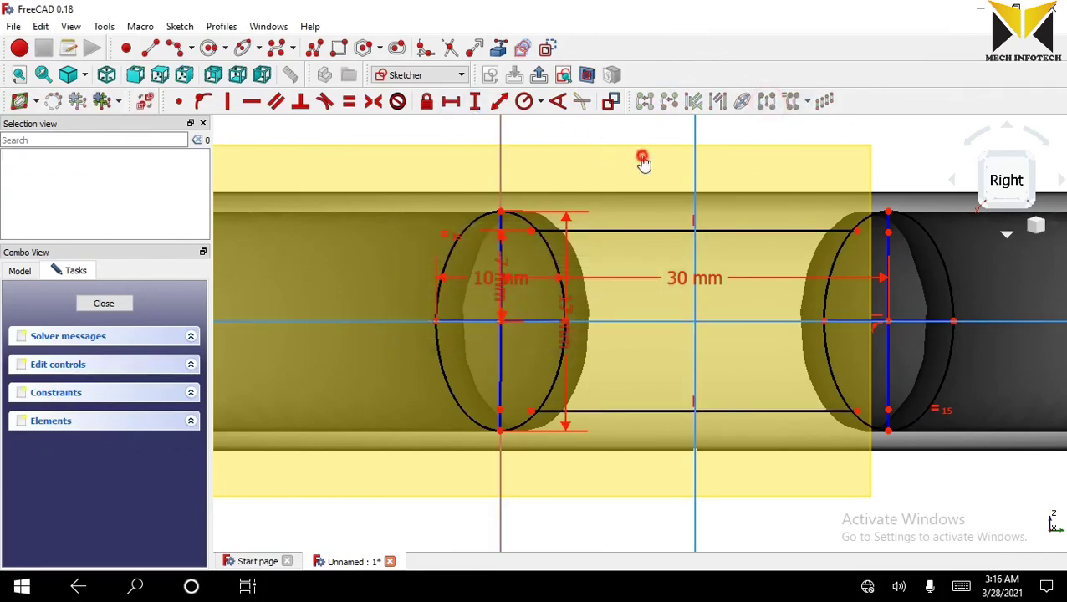
Trim the inner arcs of both ellipses just below the upper connecting line.
left_click(449, 49)
scroll(548, 228, "up", 5)
left_click(544, 202)
scroll(545, 202, "down", 5)
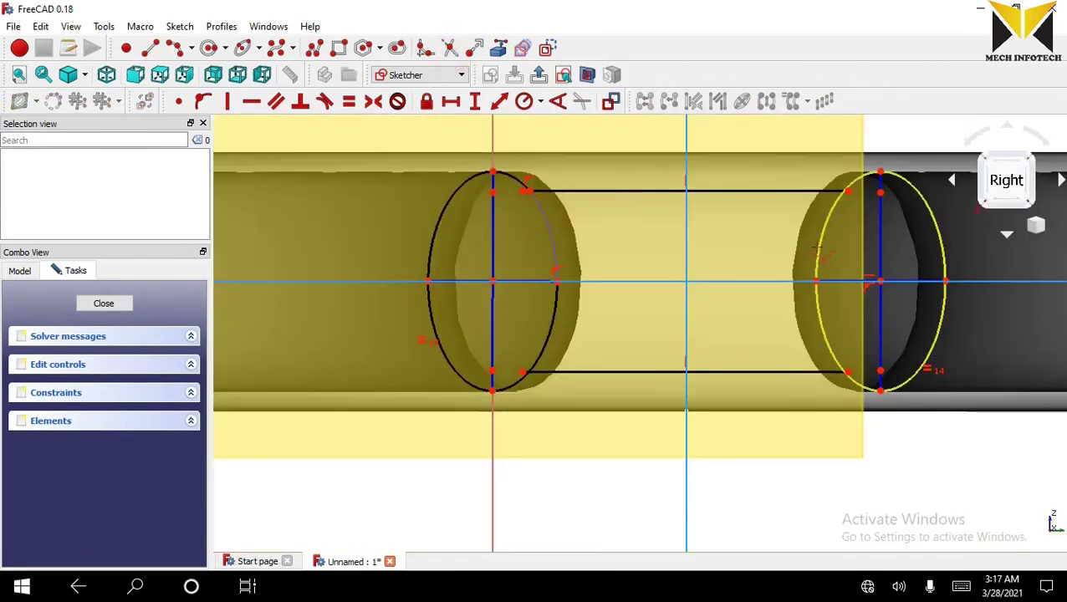
left_click(817, 249)
scroll(769, 219, "up", 2)
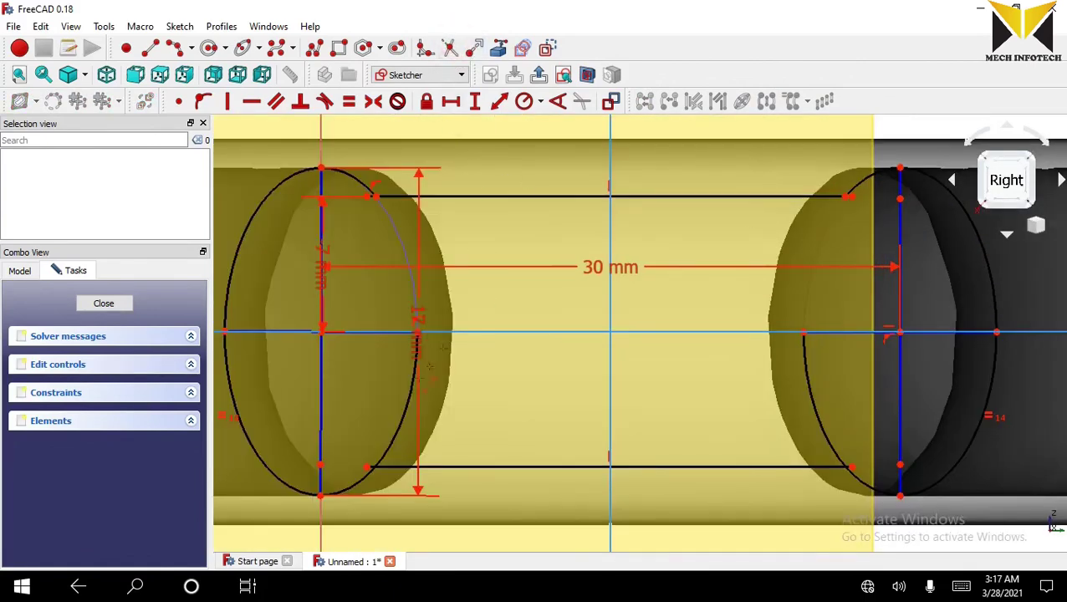
Trim the remaining inner ellipse arcs and the overhanging line ends to form one closed outline, and finish the sketch.
scroll(860, 224, "up", 3)
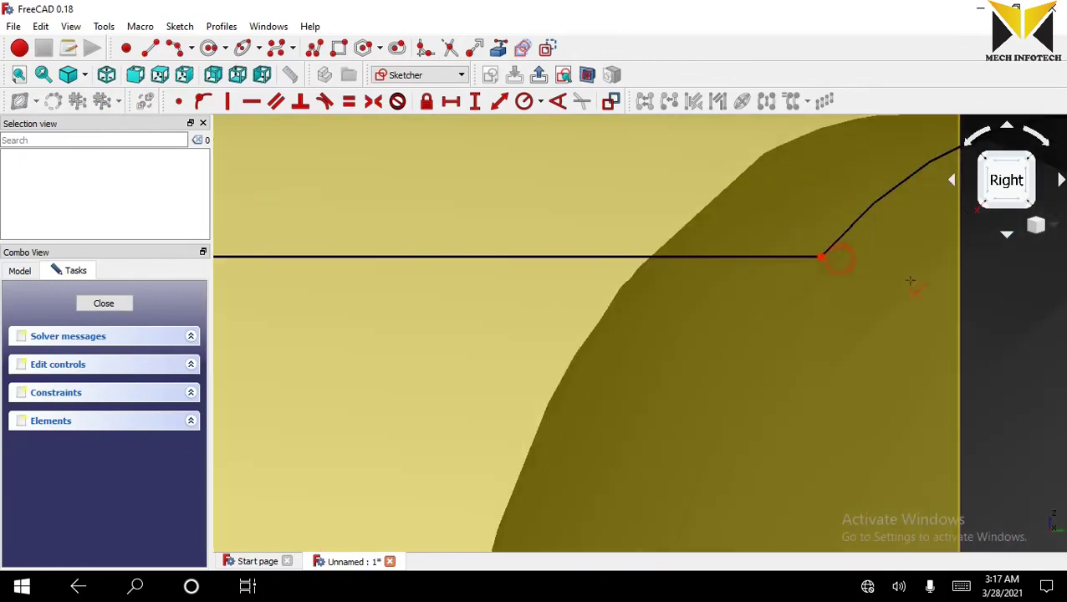
scroll(860, 224, "down", 6)
scroll(481, 311, "up", 6)
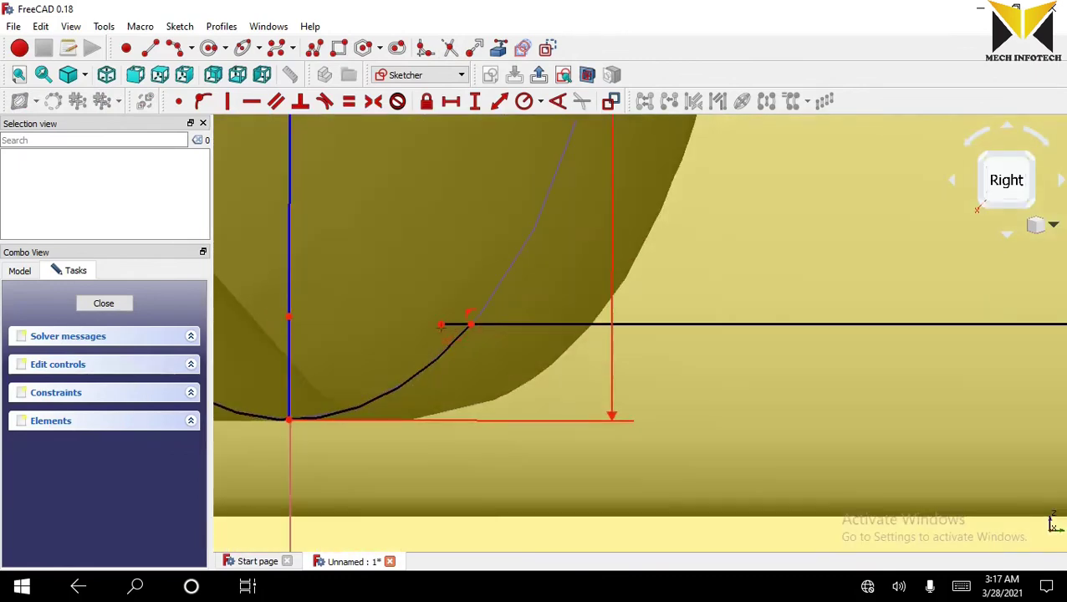
scroll(585, 351, "down", 3)
scroll(674, 381, "up", 3)
scroll(686, 387, "down", 5)
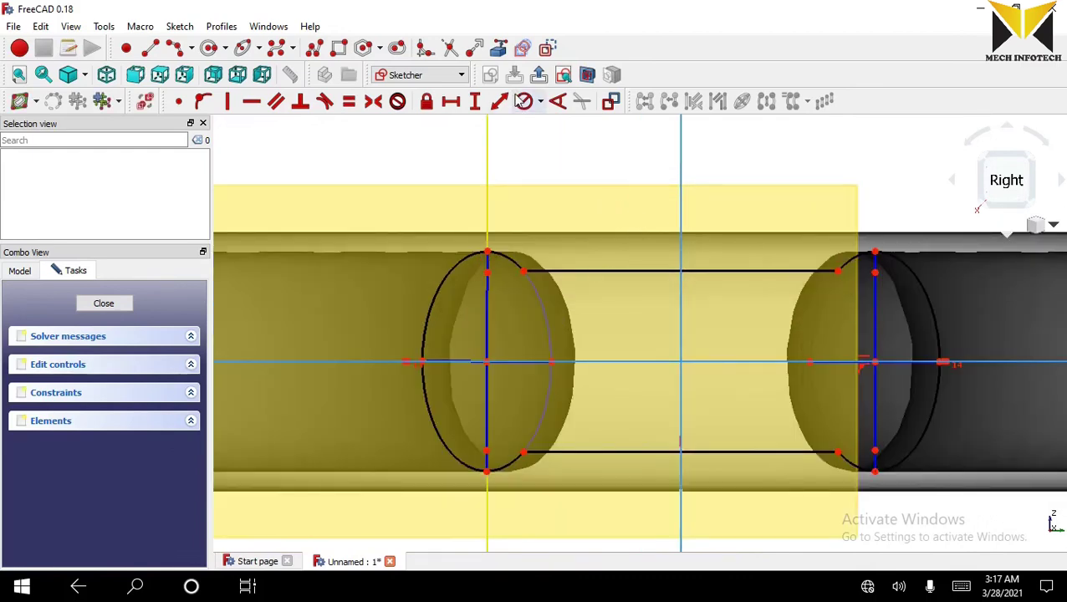
left_click(541, 76)
left_click(652, 167)
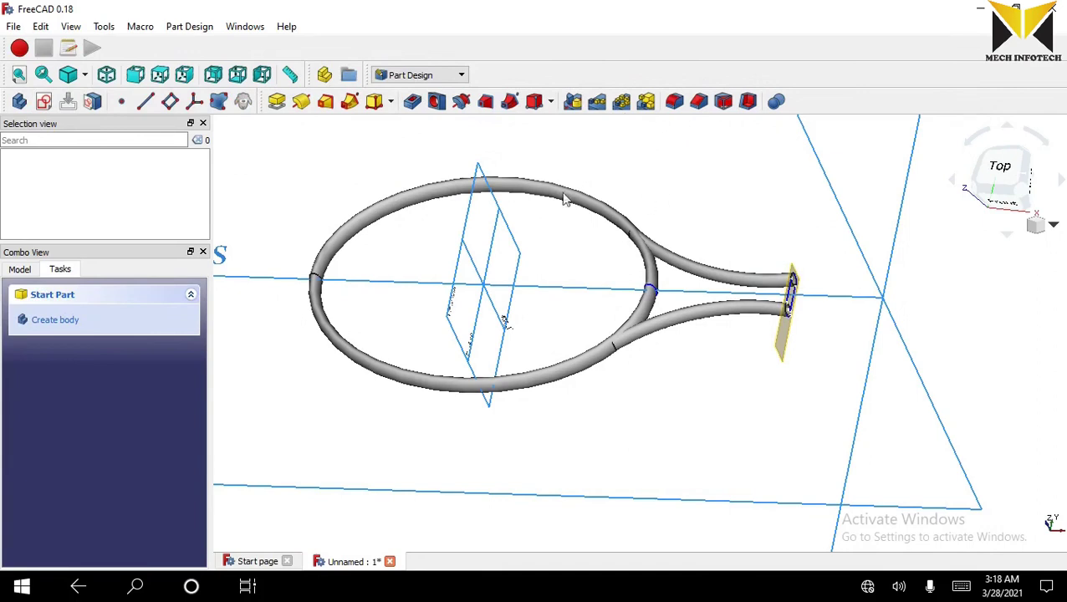
Create a datum plane attached to the YZ plane with a Z offset of 275+175 mm.
left_click(470, 191)
left_click(542, 140)
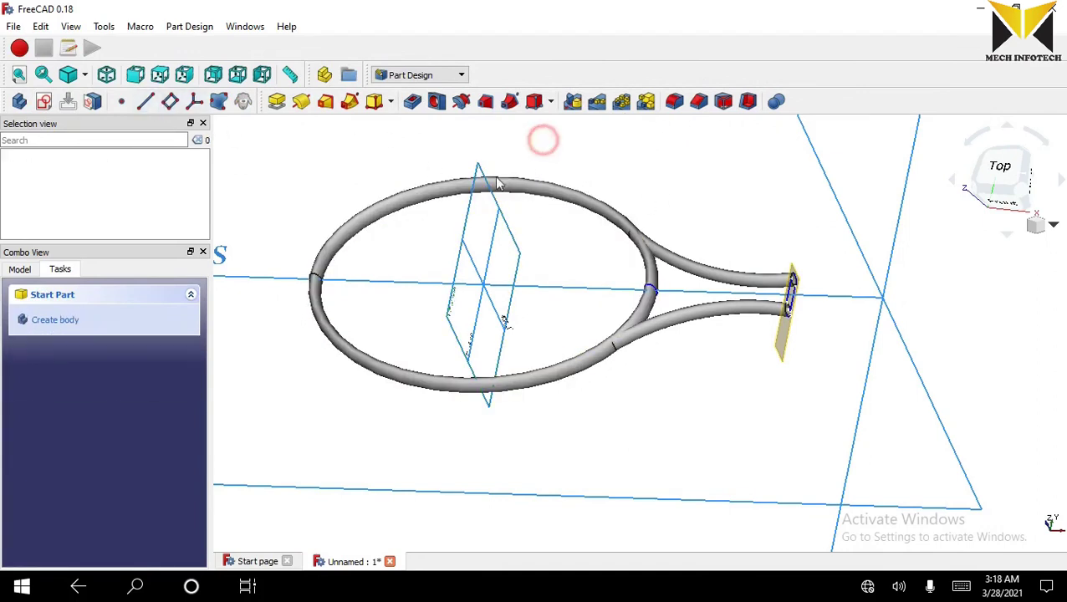
left_click(471, 215)
left_click(170, 103)
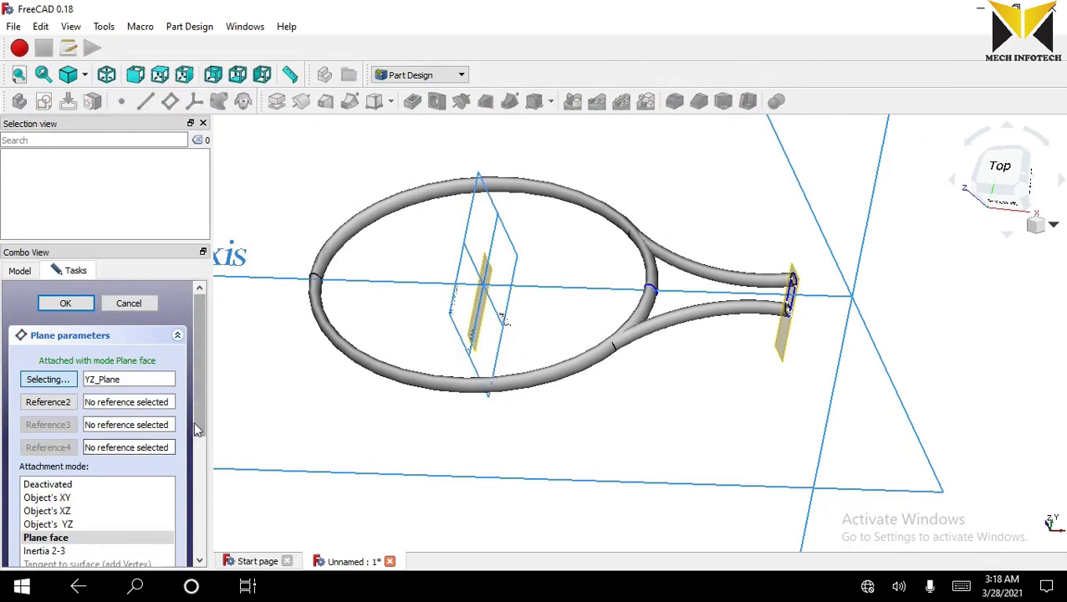
scroll(126, 434, "down", 5)
left_click(83, 461)
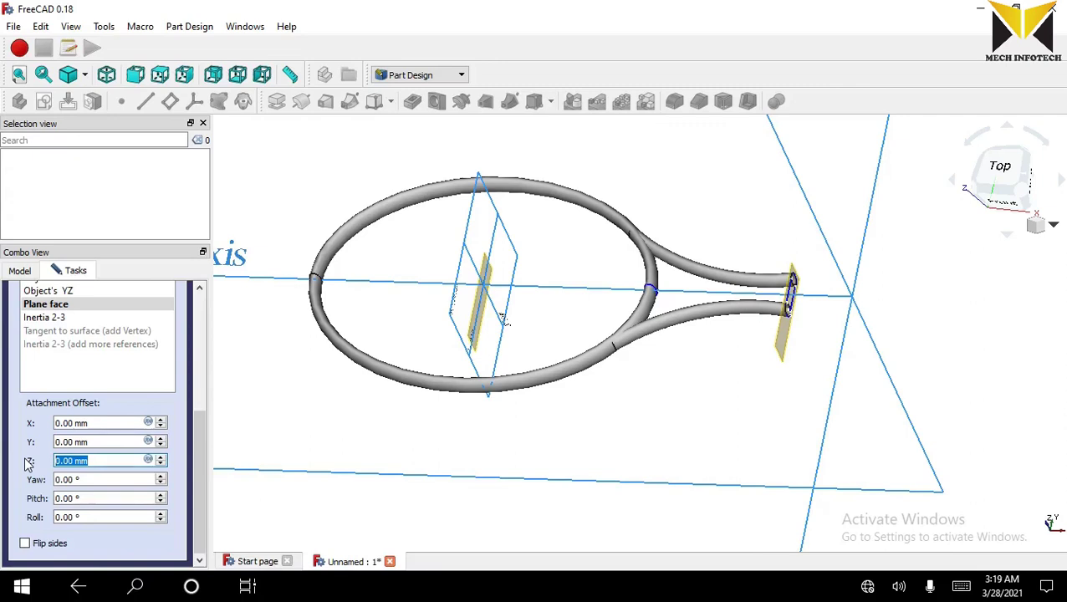
type("275")
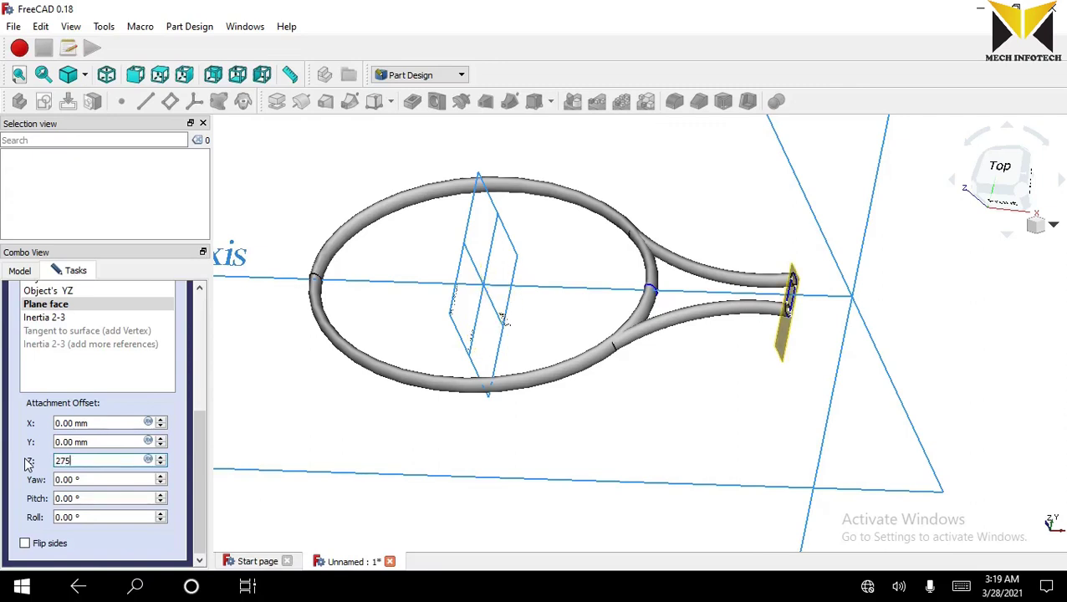
type("+175")
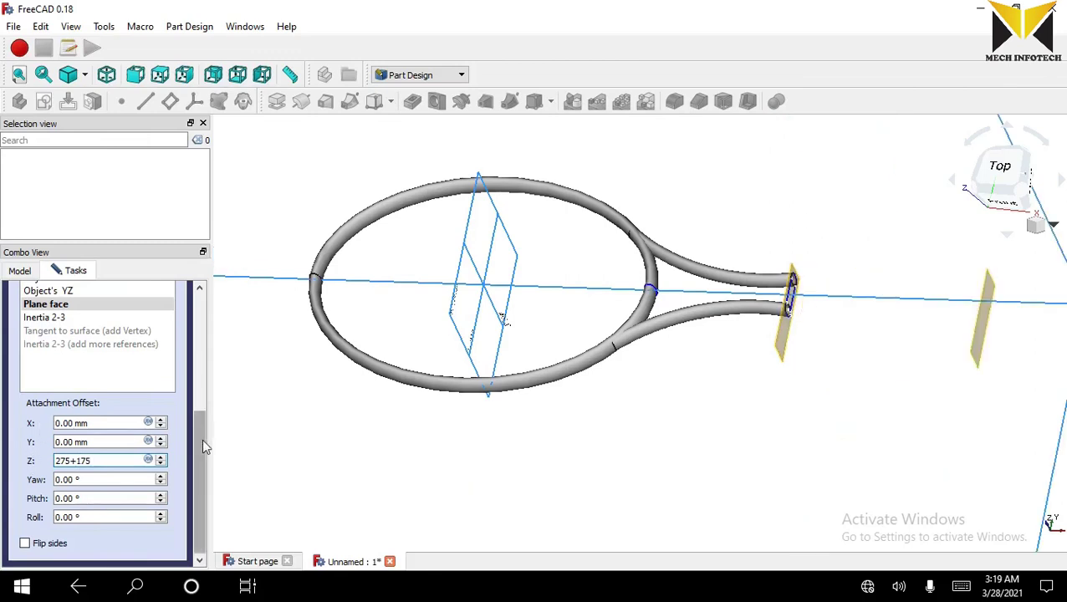
scroll(202, 440, "up", 5)
left_click(73, 304)
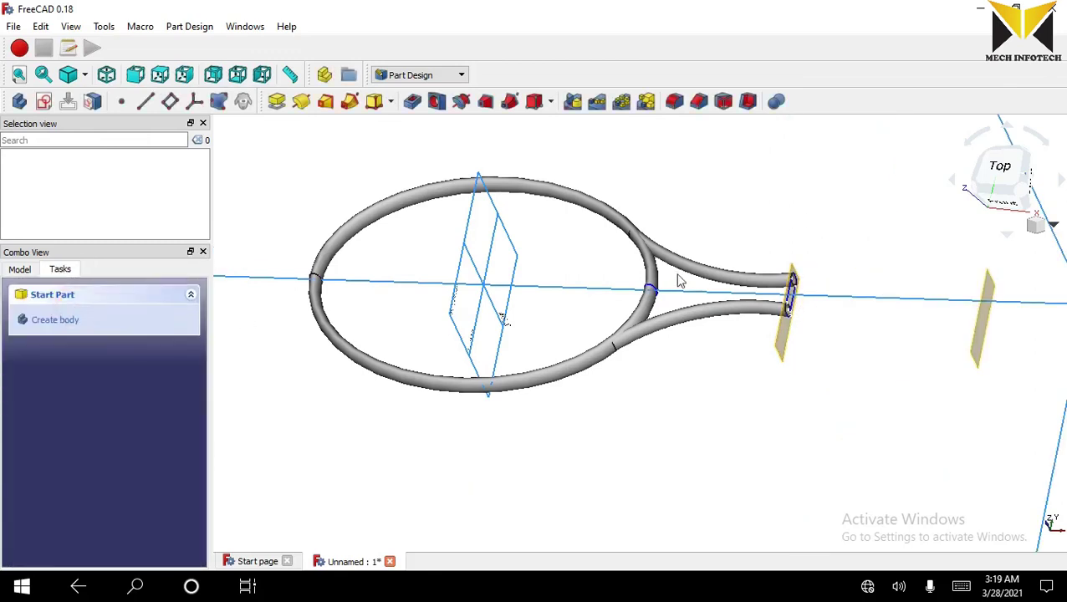
Start a sketch on the new datum plane and draw a horizontal ellipse about 40 mm wide, centred on the origin.
left_click(793, 322)
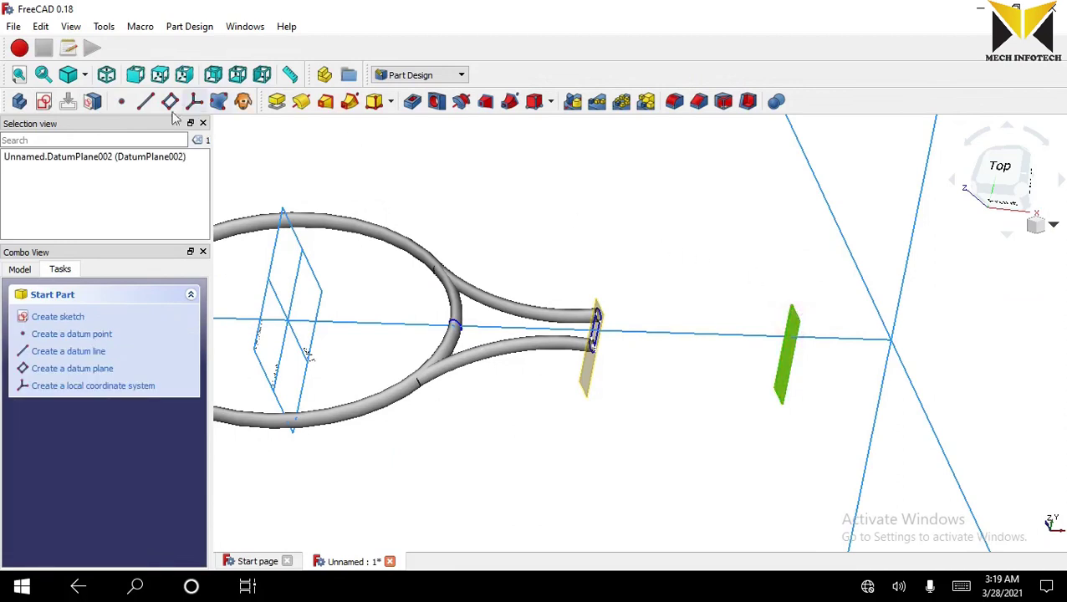
left_click(45, 102)
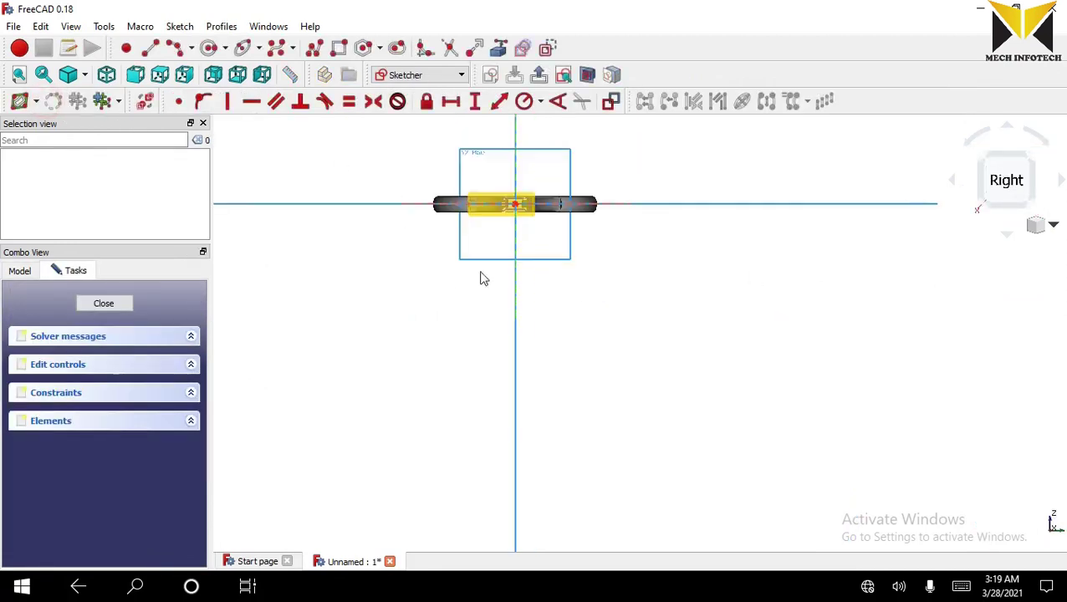
left_click(242, 48)
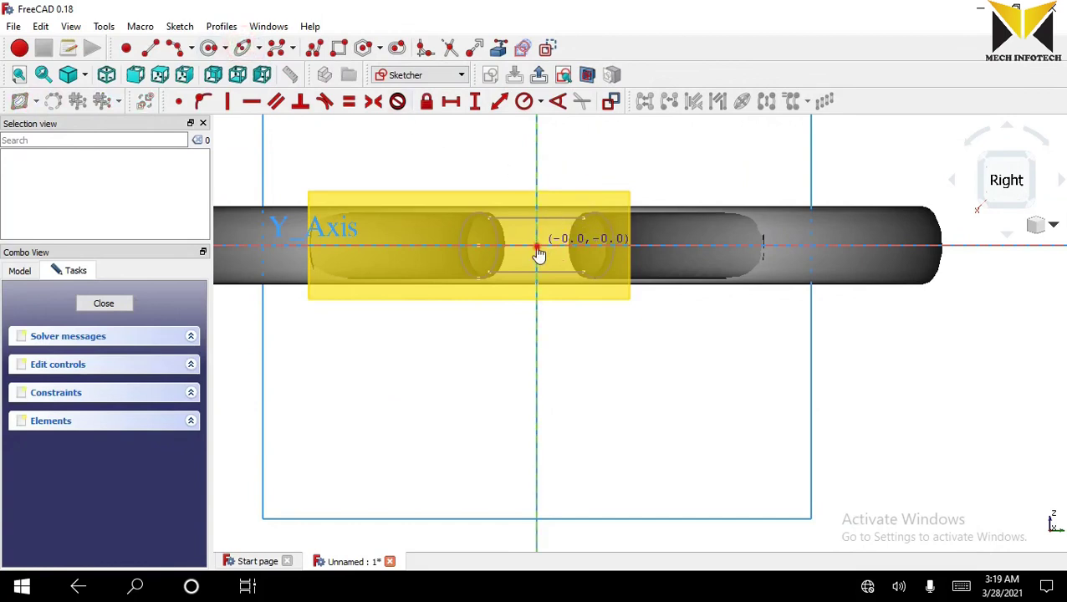
left_click(537, 245)
left_click(460, 245)
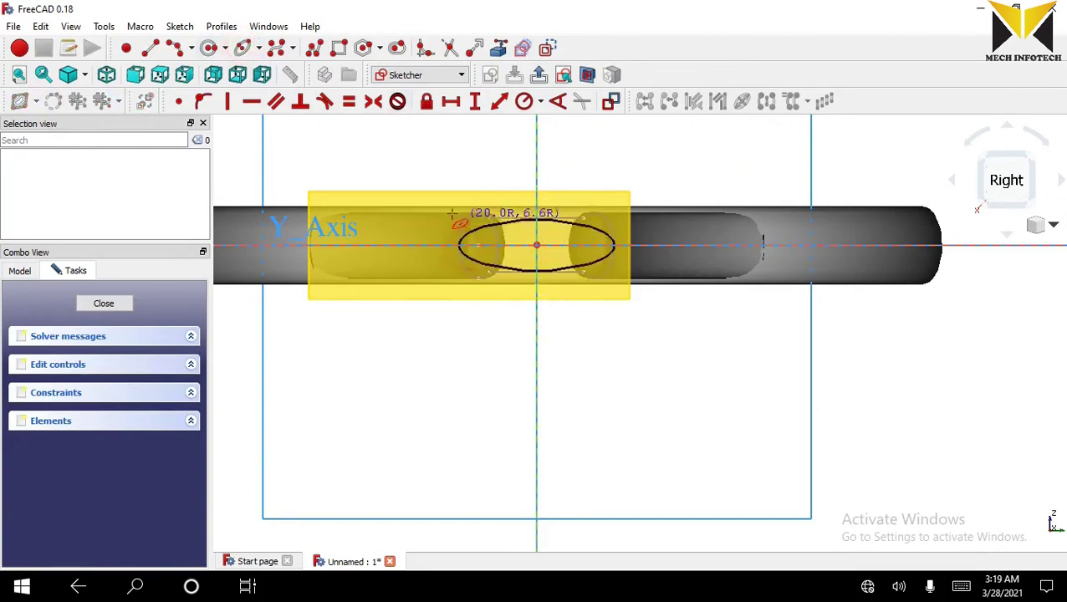
left_click(484, 175)
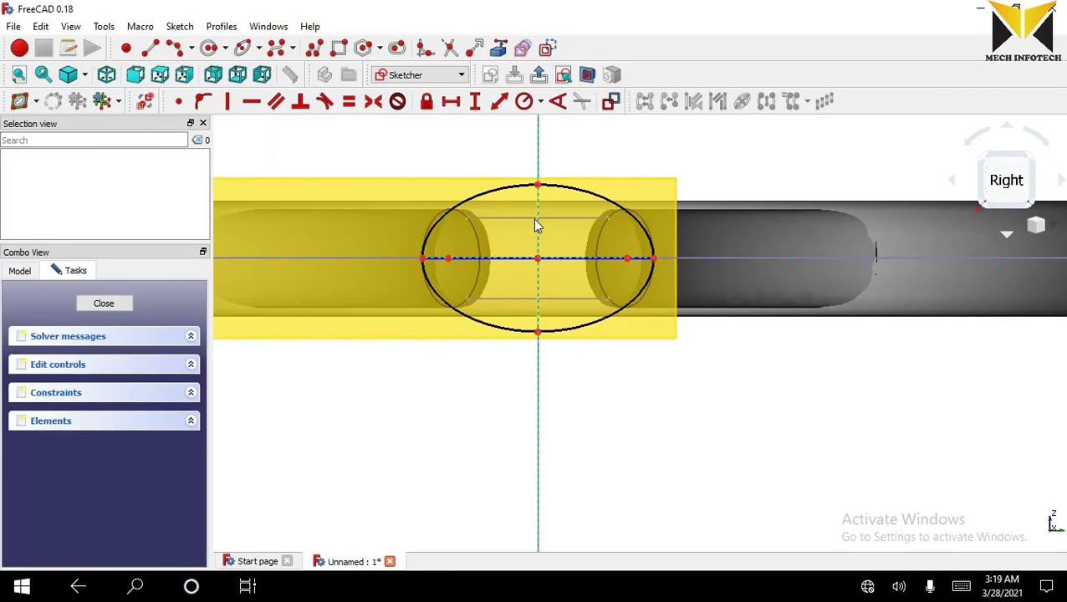
Constrain the ellipse's vertical axis length to 40 mm and its horizontal axis length to 44 mm.
left_click(538, 224)
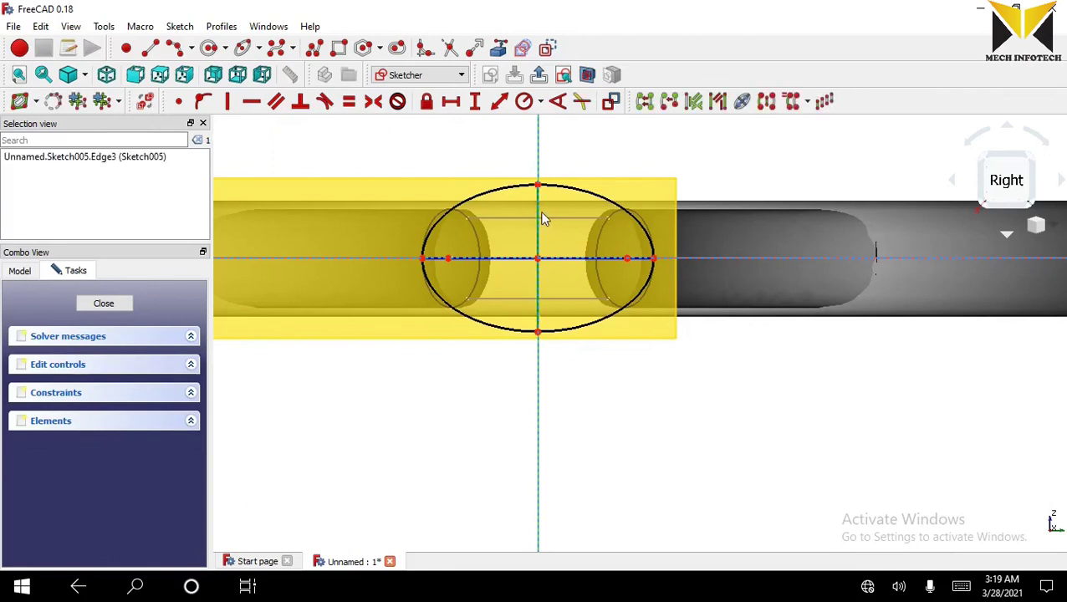
left_click(499, 104)
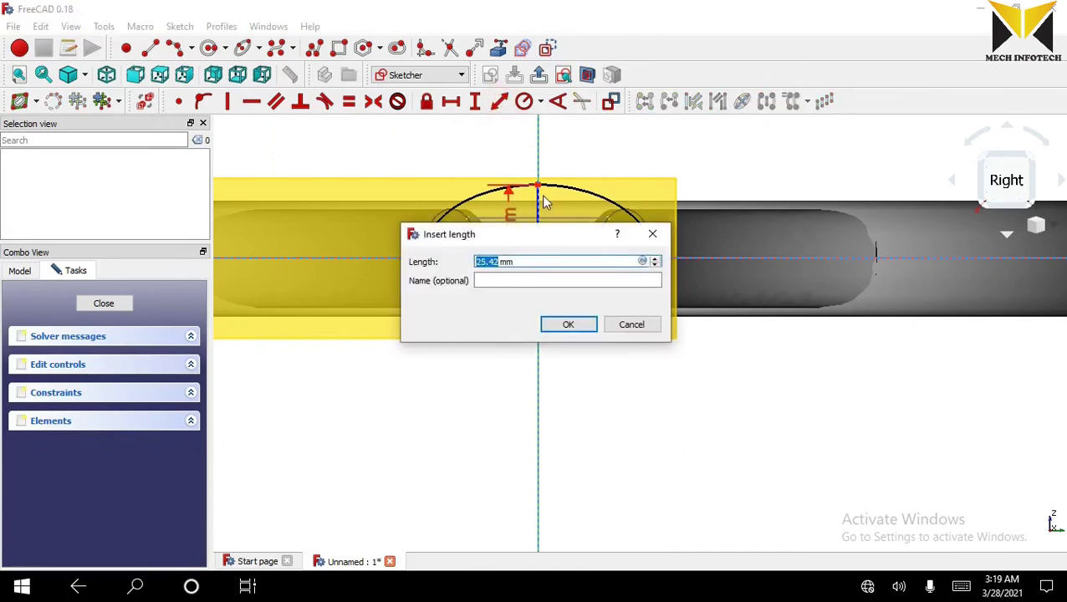
type("40")
key("Return")
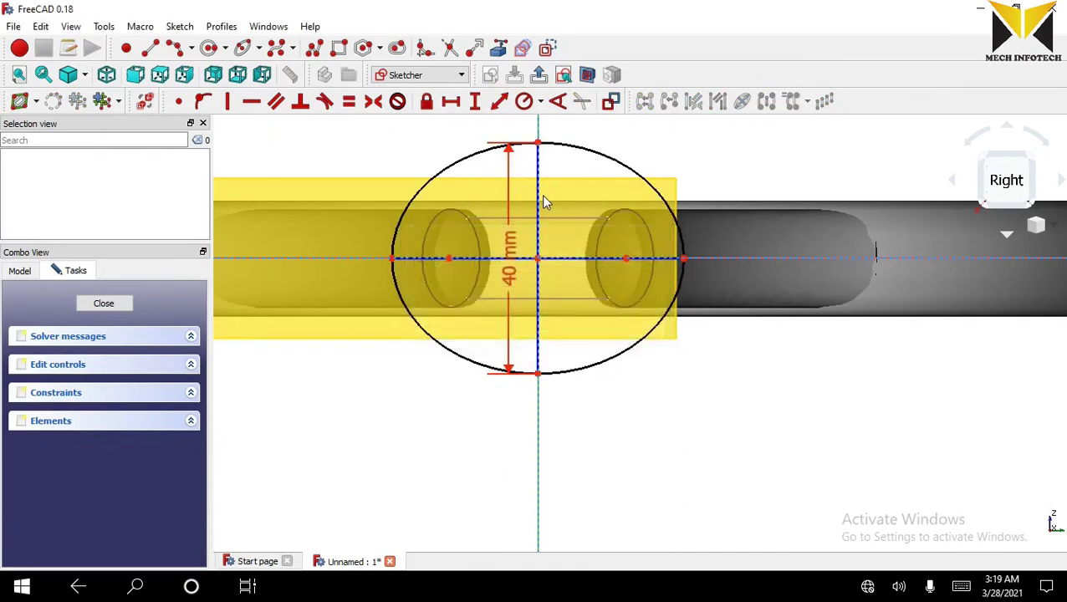
left_click(525, 264)
left_click(500, 104)
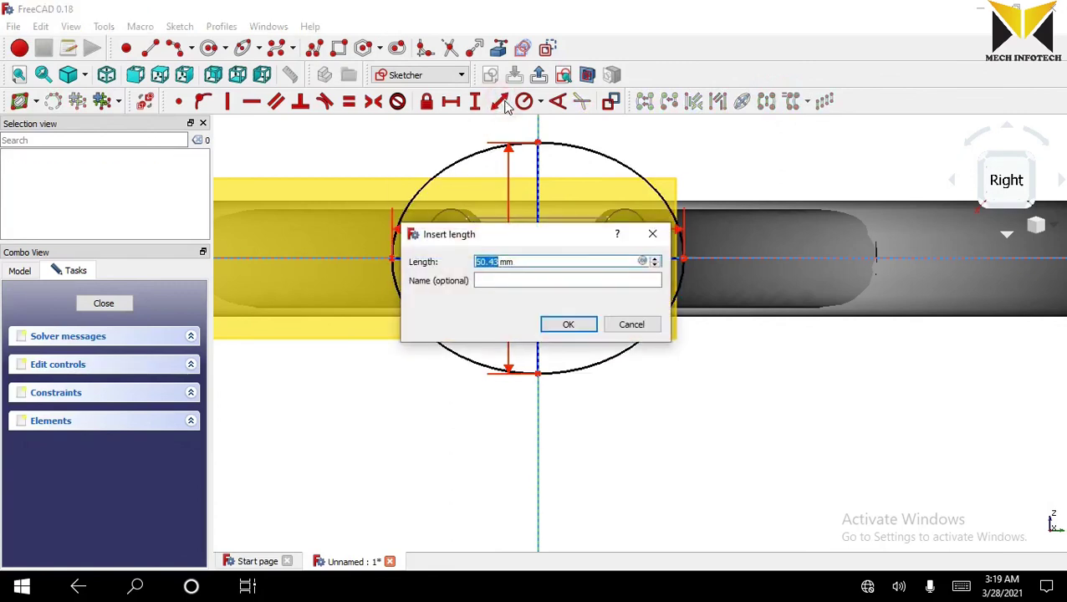
type("44")
key("Return")
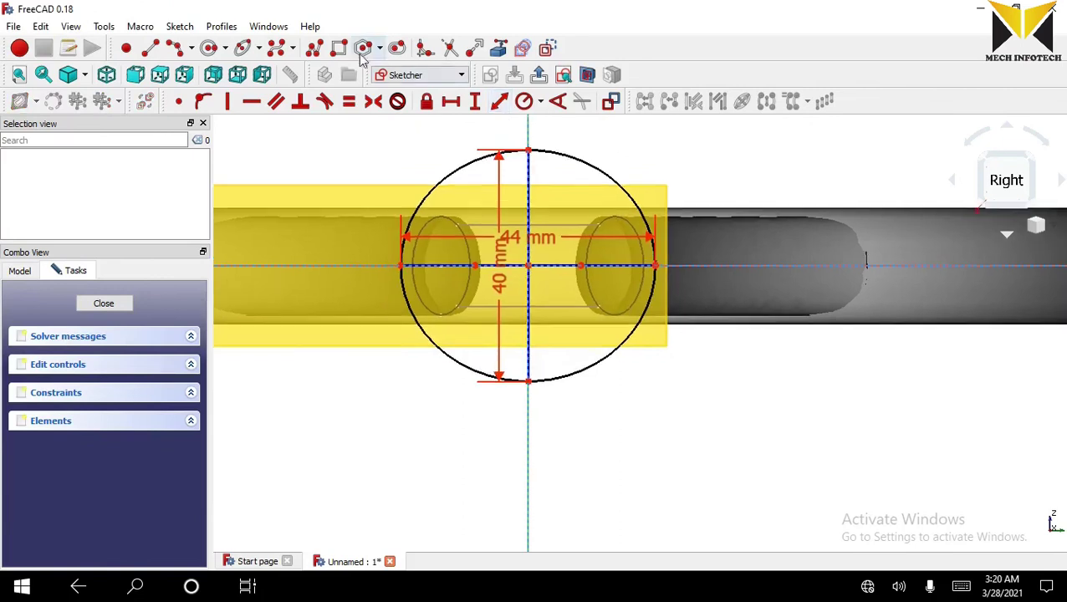
Draw a narrow upright rectangle across the middle of the ellipse, extending past its upper and lower edges.
left_click(339, 47)
left_click(496, 134)
left_click(566, 415)
right_click(582, 407)
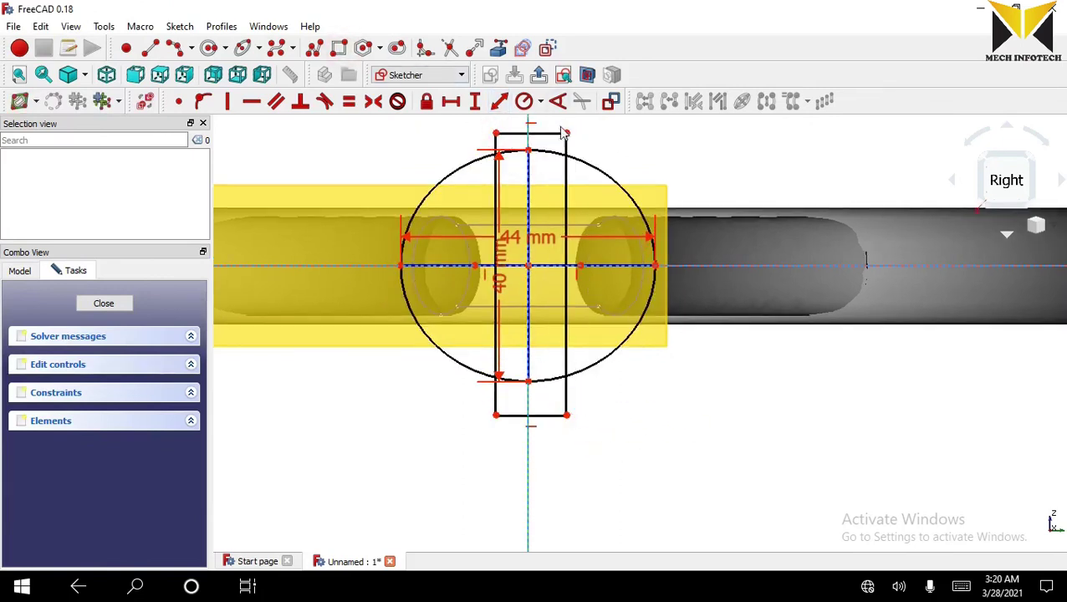
Constrain the rectangle's upper right corner 10 mm from the vertical axis and set the rectangle's width to 20 mm.
left_click(567, 133)
left_click(528, 126)
left_click(498, 102)
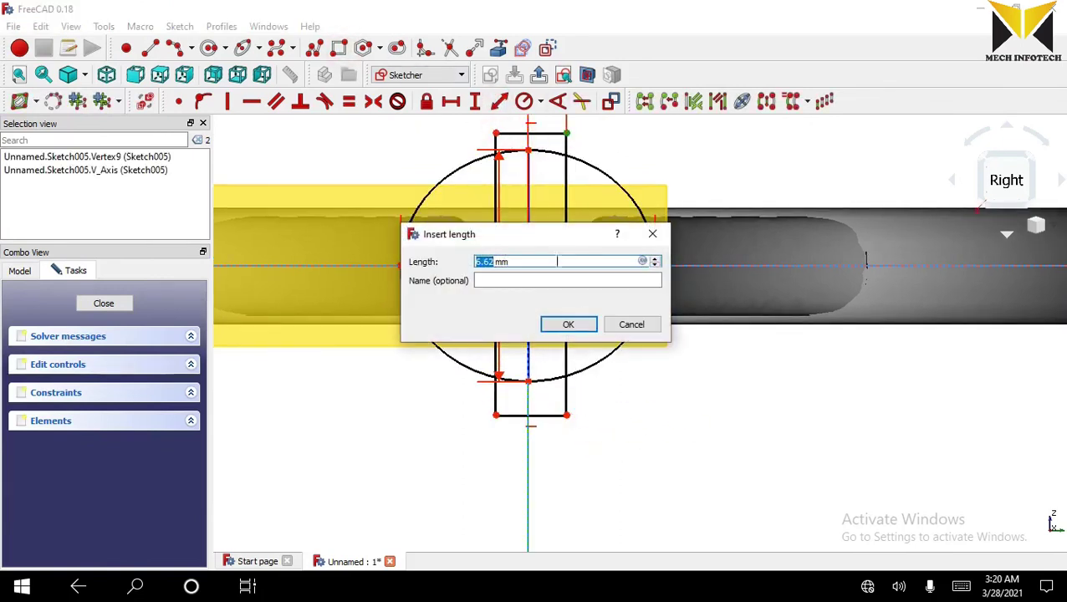
left_click(568, 324)
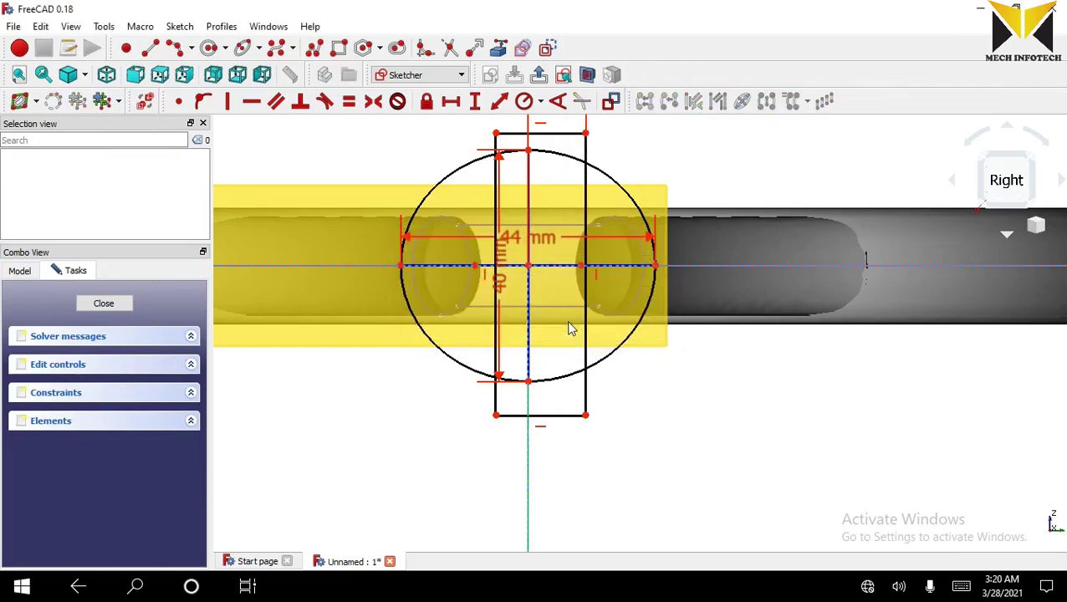
scroll(577, 276, "up", 3)
left_click(553, 223)
left_click(498, 102)
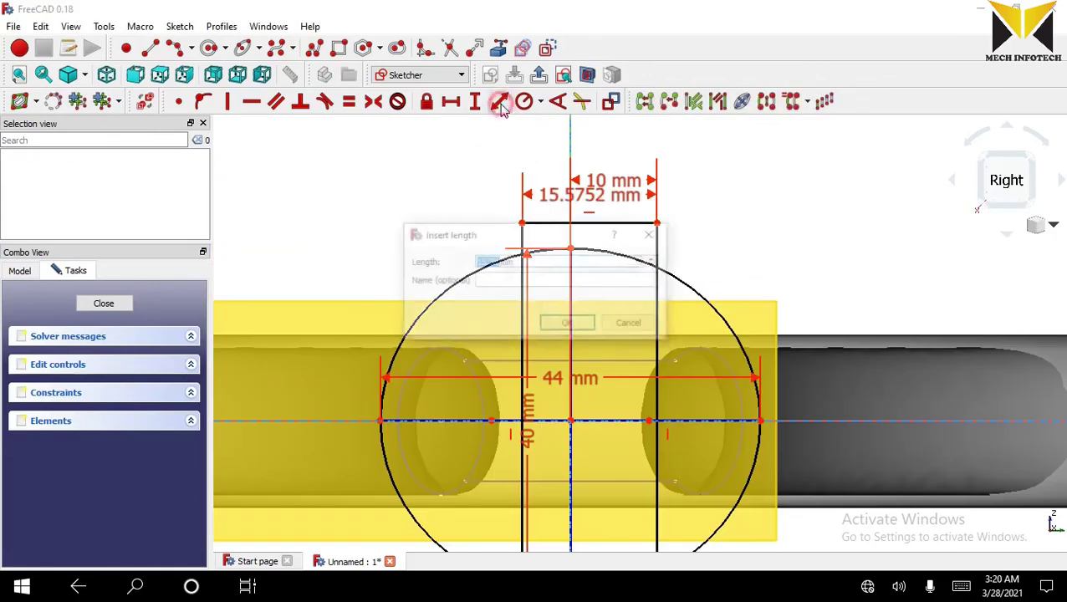
type("20")
key("Return")
Trim the upper and lower ellipse arcs that lie between the rectangle's two long sides.
scroll(565, 210, "down", 2)
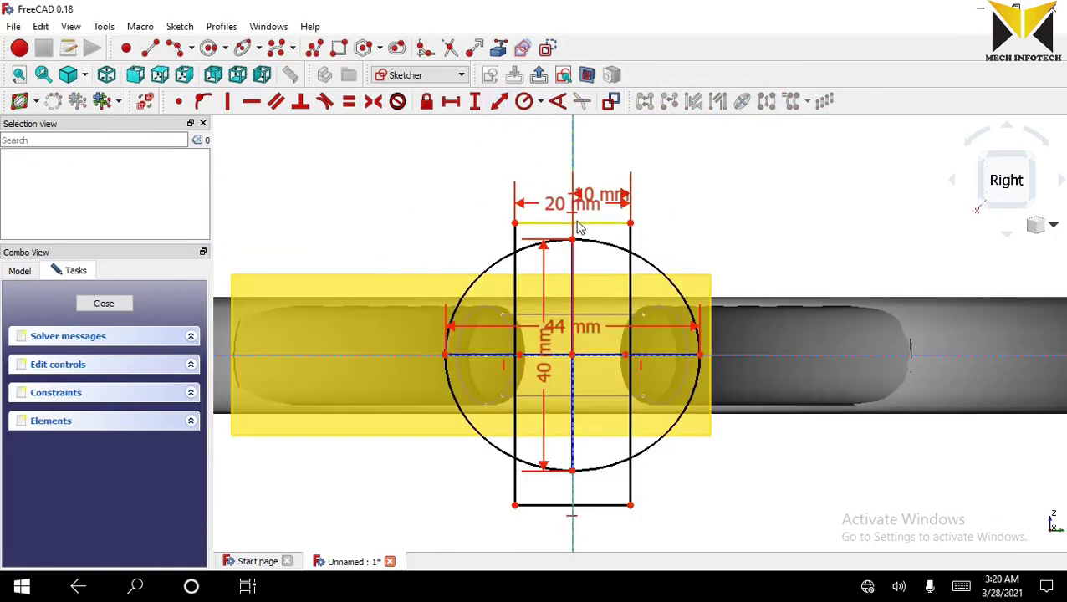
left_click(450, 48)
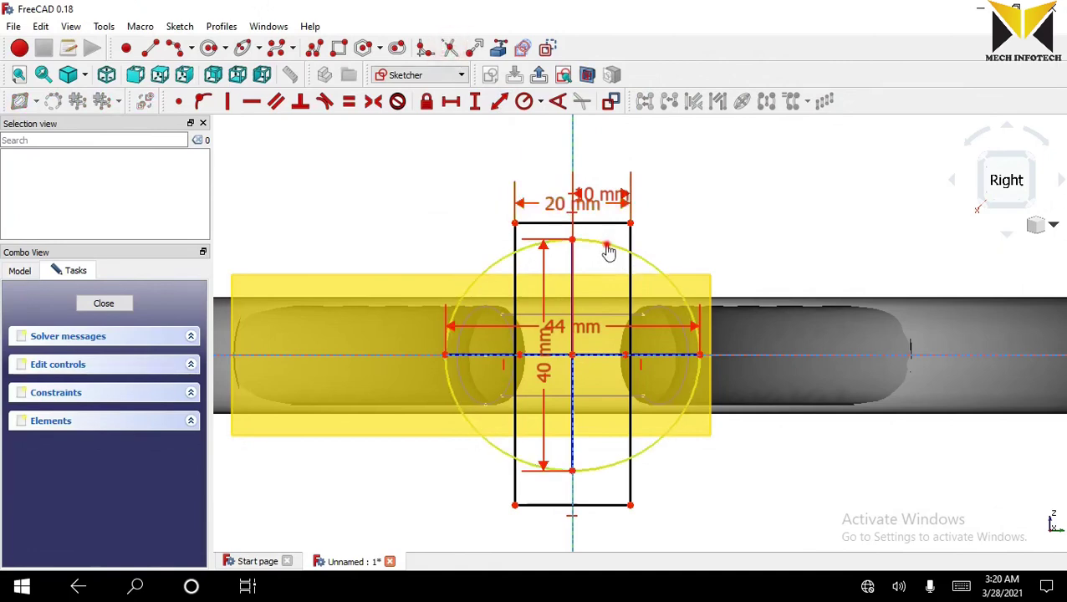
left_click(543, 241)
left_click(545, 469)
left_click(599, 429)
Remove all four rectangle lines with the trim tool, leaving only the two side arcs of the ellipse.
left_click(629, 487)
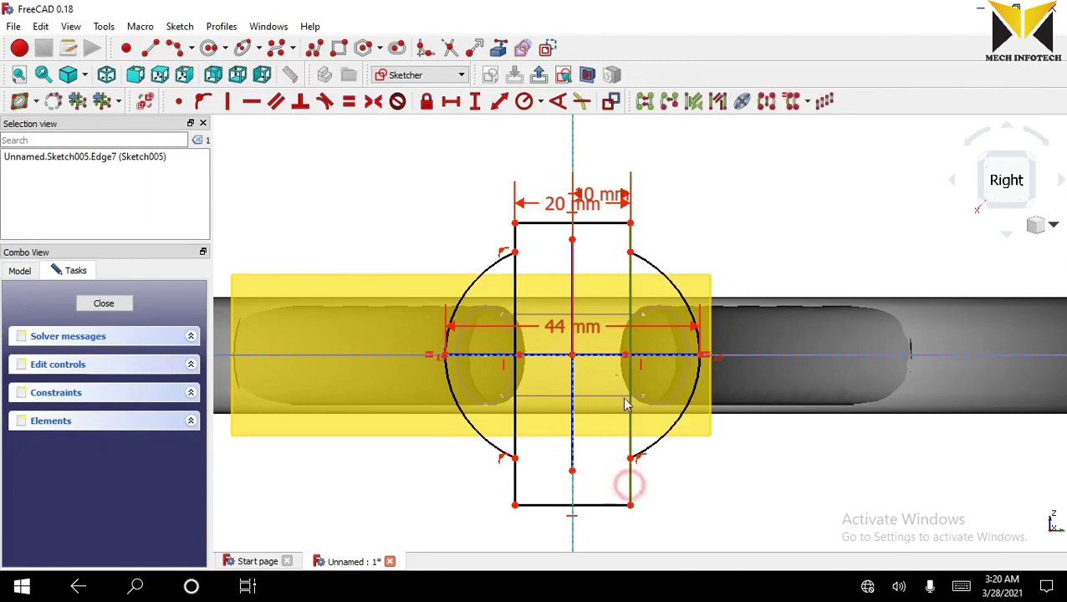
left_click(631, 351)
left_click(541, 224)
left_click(515, 384)
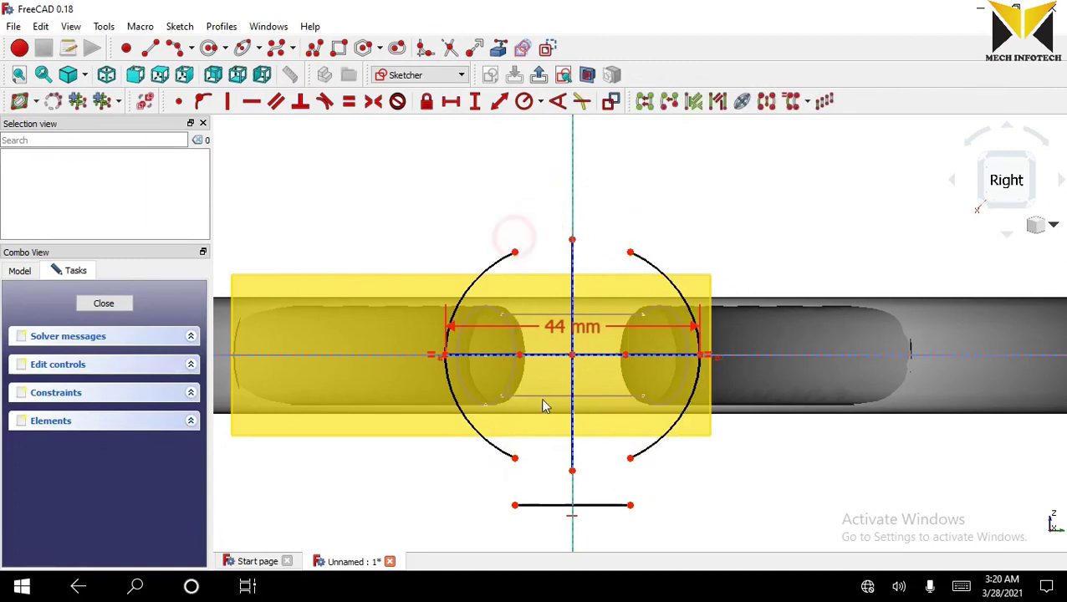
left_click(539, 505)
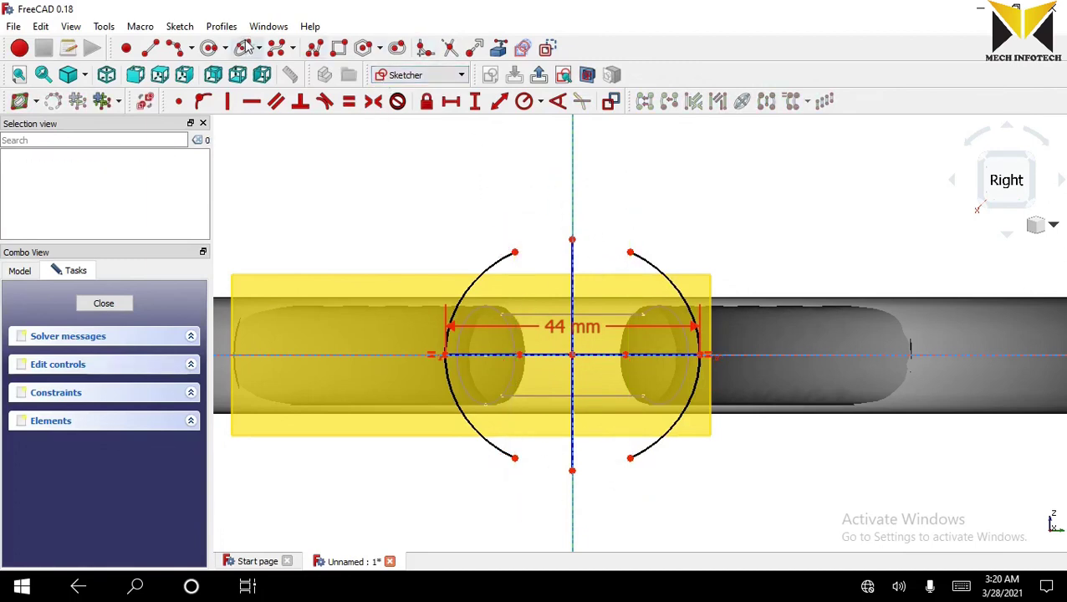
Close the upper gap with a centre-and-end-points arc of about 14 mm radius, centred on the vertical axis.
left_click(191, 48)
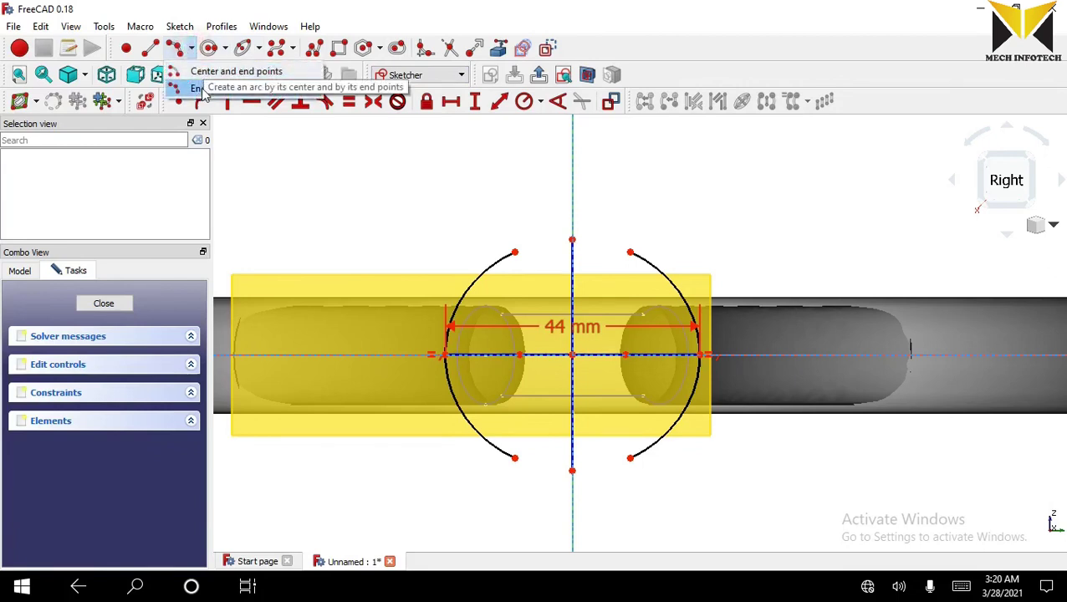
left_click(203, 72)
left_click(572, 240)
left_click(631, 253)
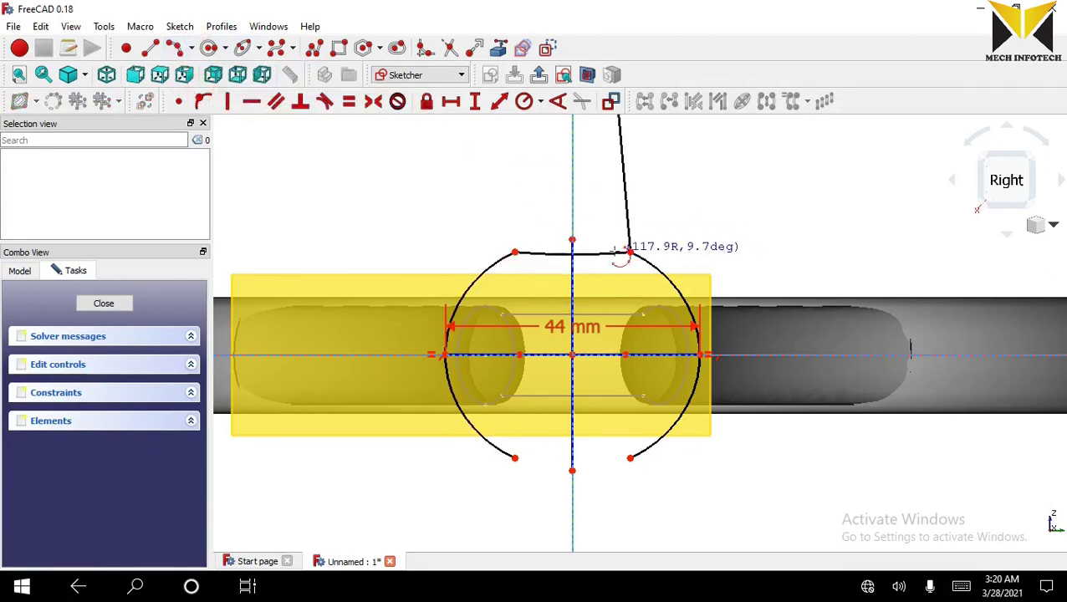
left_click(514, 252)
Close the lower gap with an arc of about 15 mm radius centred on the vertical axis, joining the side arcs' lower ends.
left_click(572, 470)
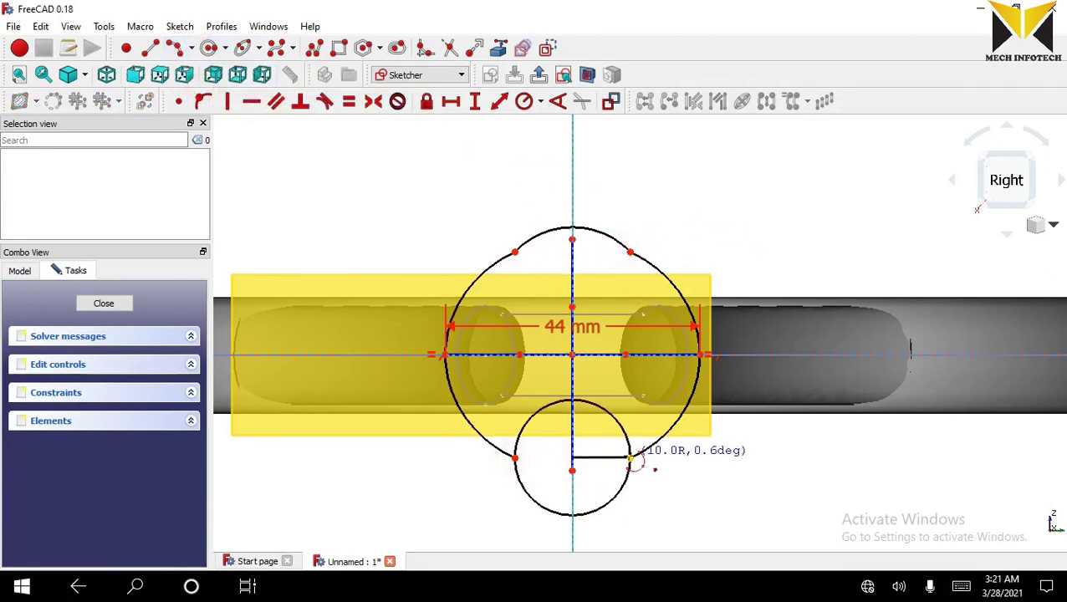
key("Escape")
left_click(572, 393)
left_click(630, 458)
left_click(515, 458)
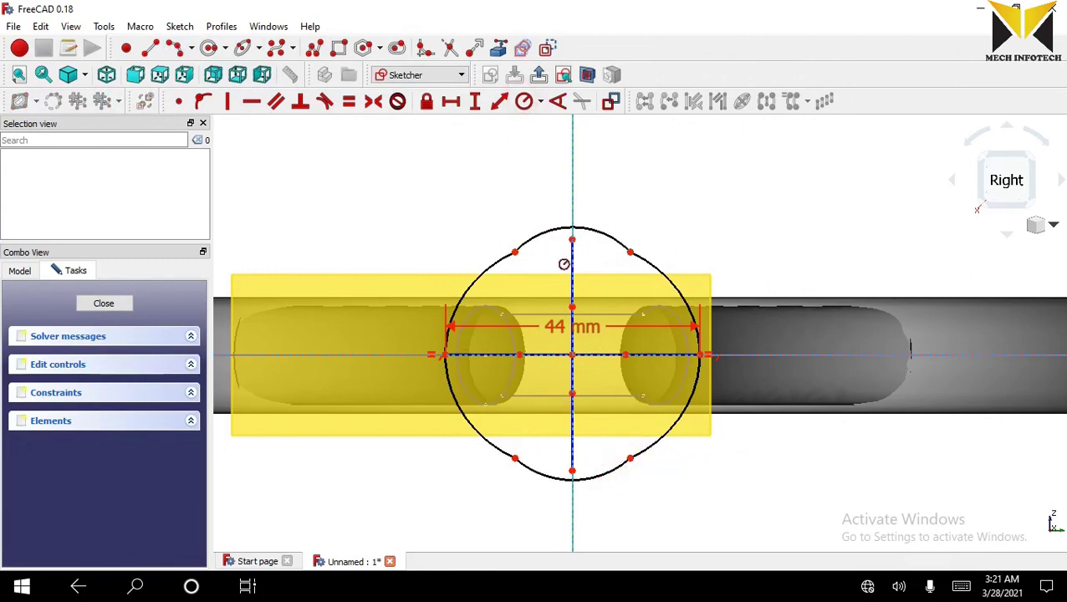
Constrain the upper arc's radius to 40 mm and the lower arc's radius to 44 mm.
left_click(556, 229)
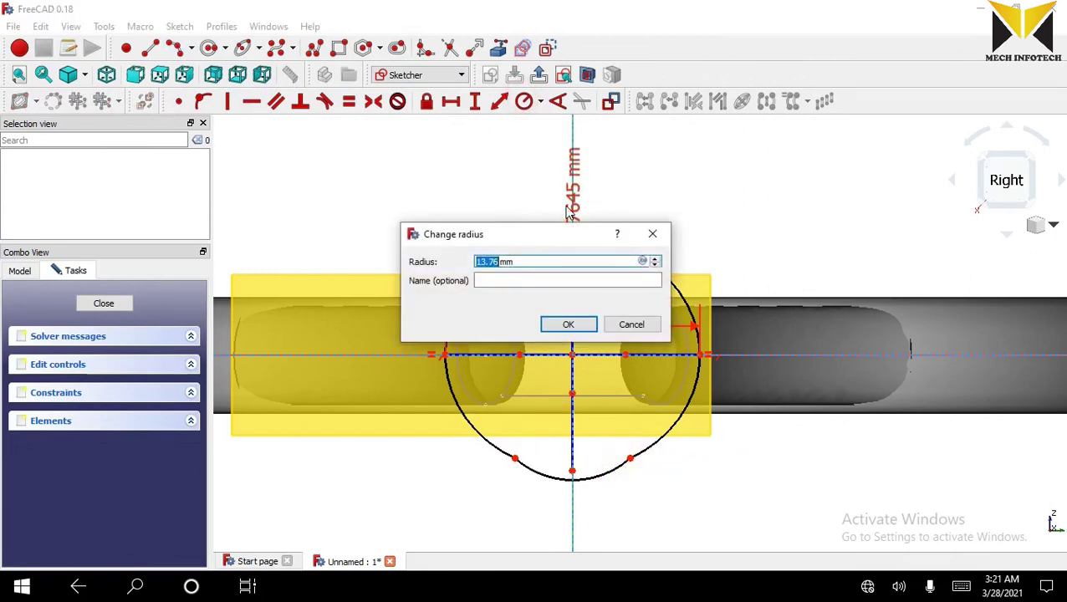
type("40")
key("Return")
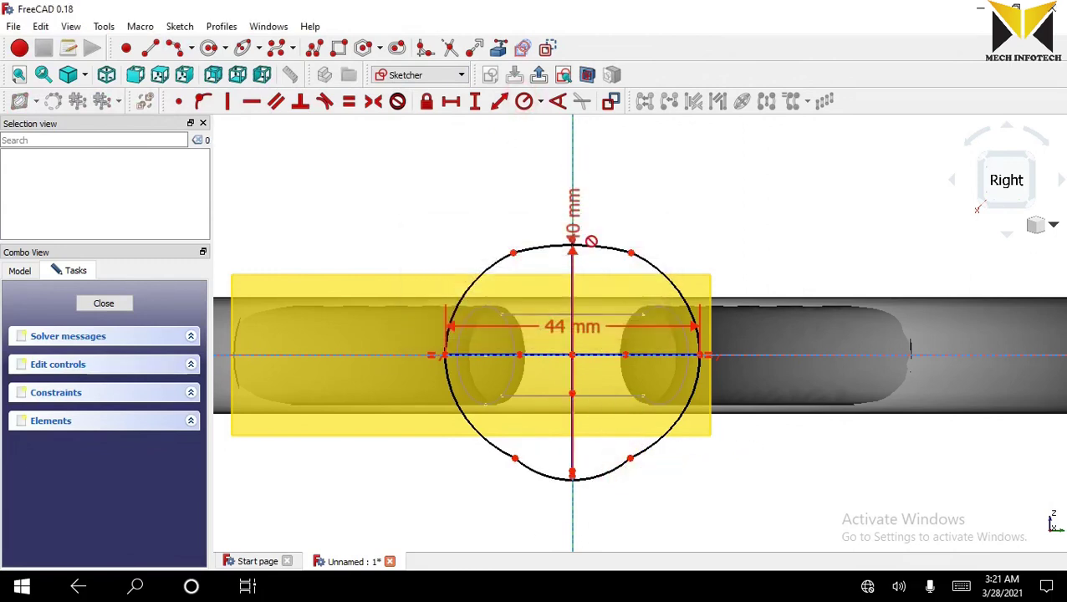
left_click(609, 478)
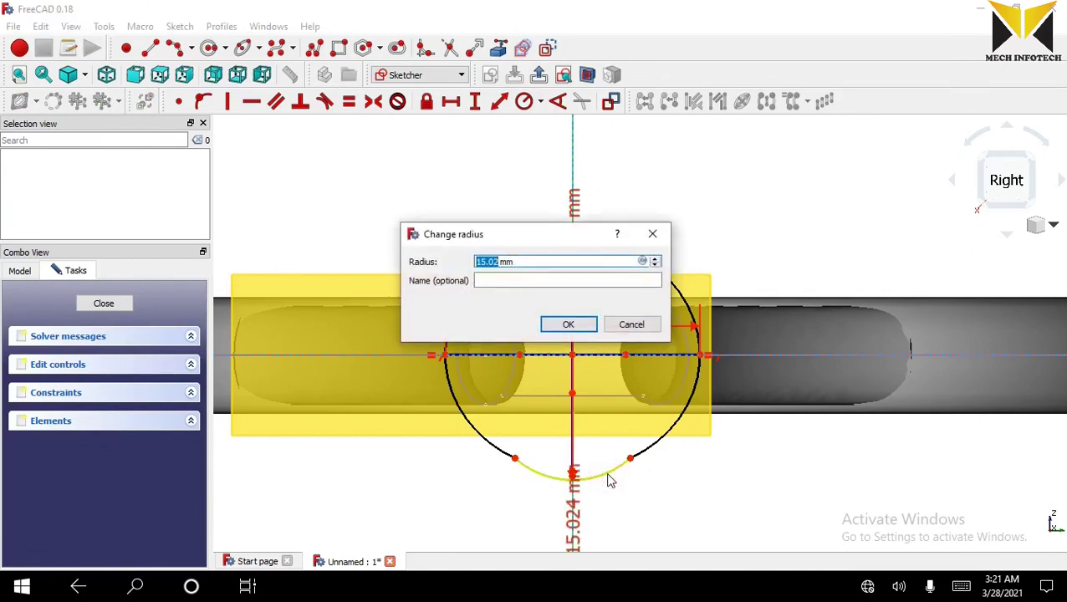
key("Return")
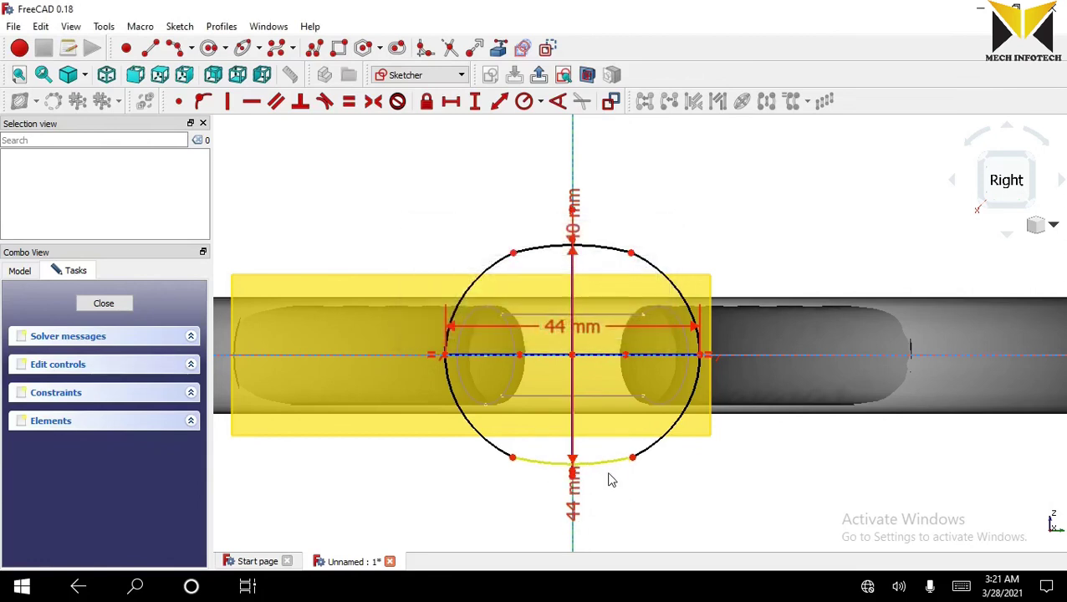
Set the upper arc's radius to 44 mm and finish the sketch.
double_click(573, 231)
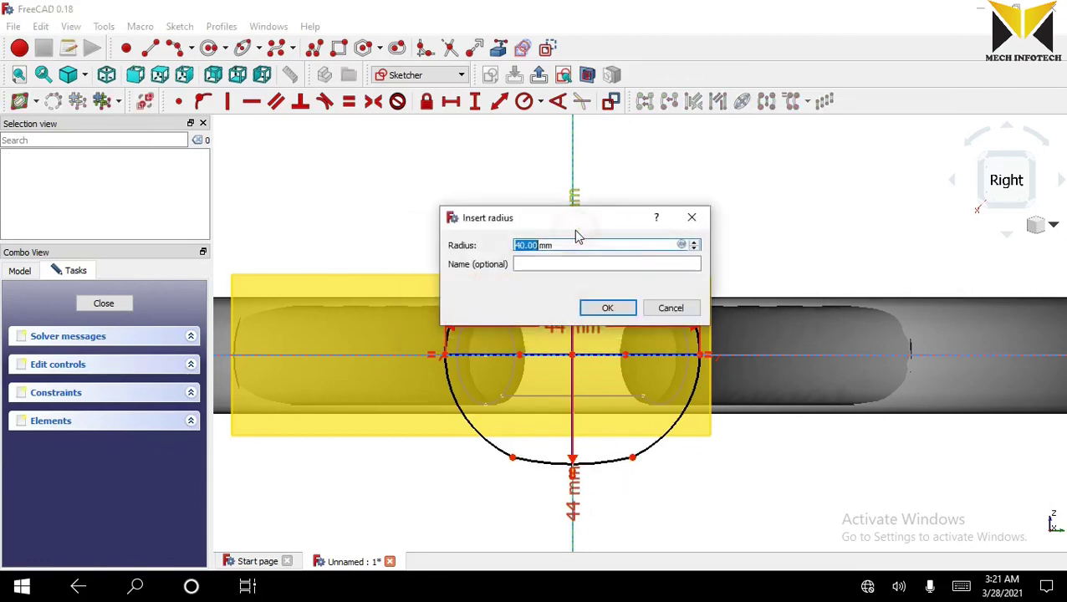
type("44")
key("Return")
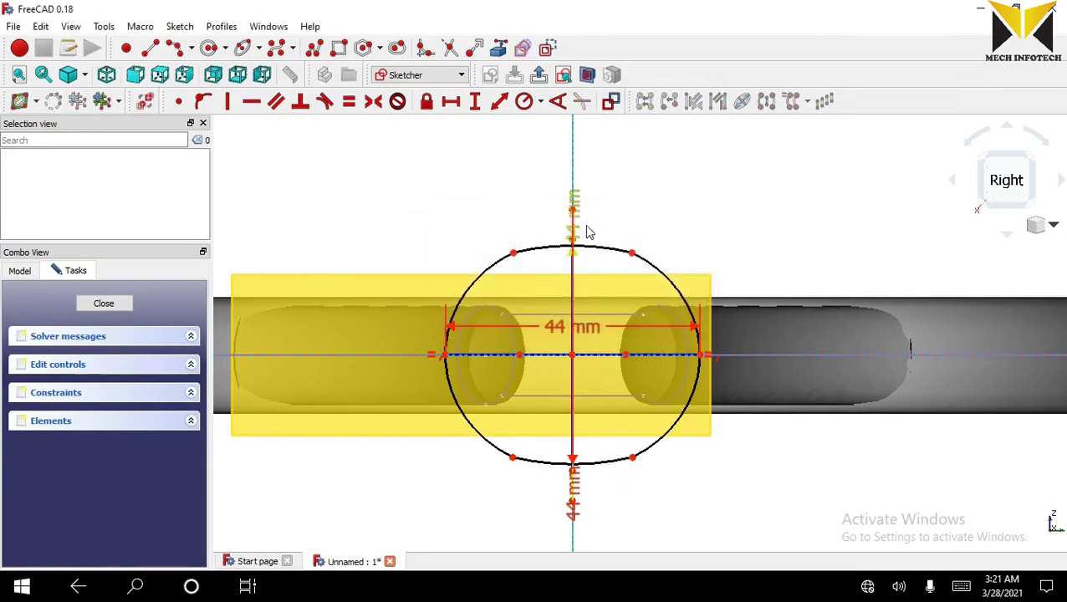
left_click(643, 223)
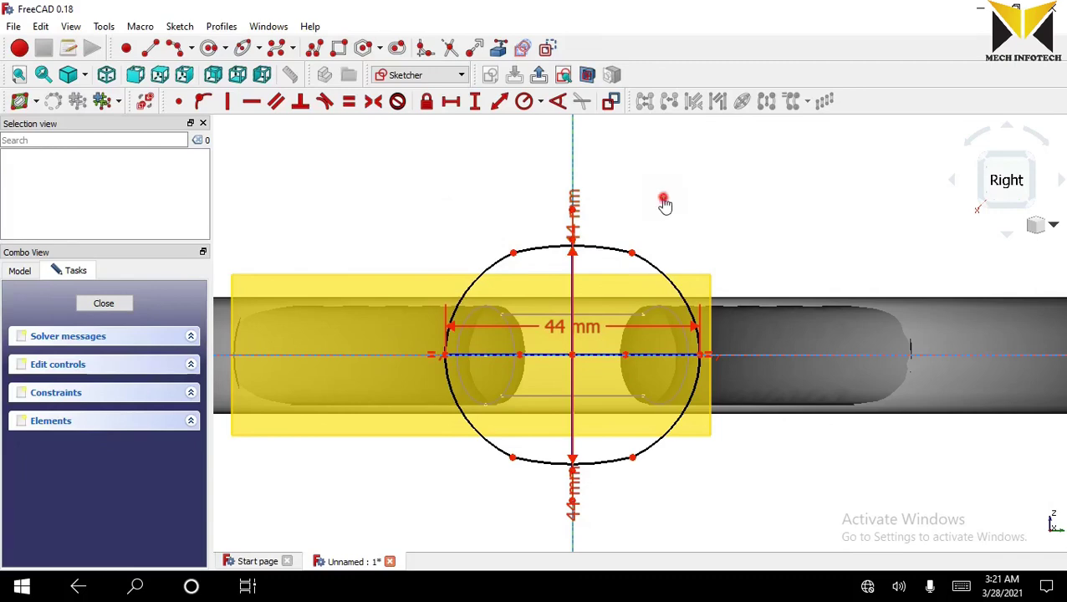
left_click(540, 75)
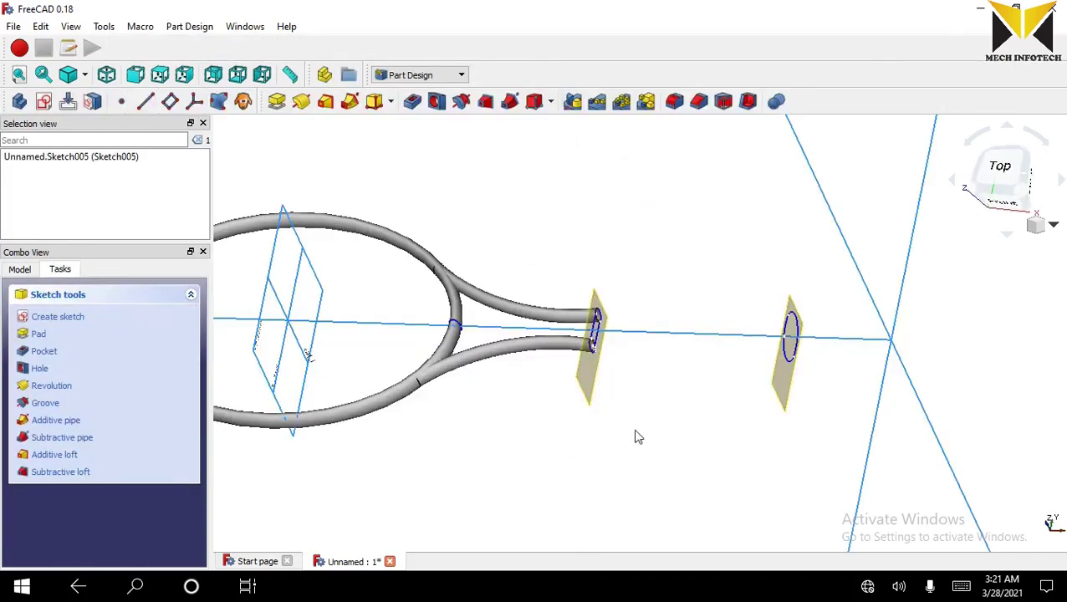
In the Surface workbench, fill a Stretch surface between the near side arc of the arm-end sketch and the matching arc of the handle-end sketch.
mouse_move(636, 437)
middle_mouse_down()
mouse_move(595, 388)
mouse_move(563, 401)
middle_mouse_up()
scroll(619, 220, "down", 2)
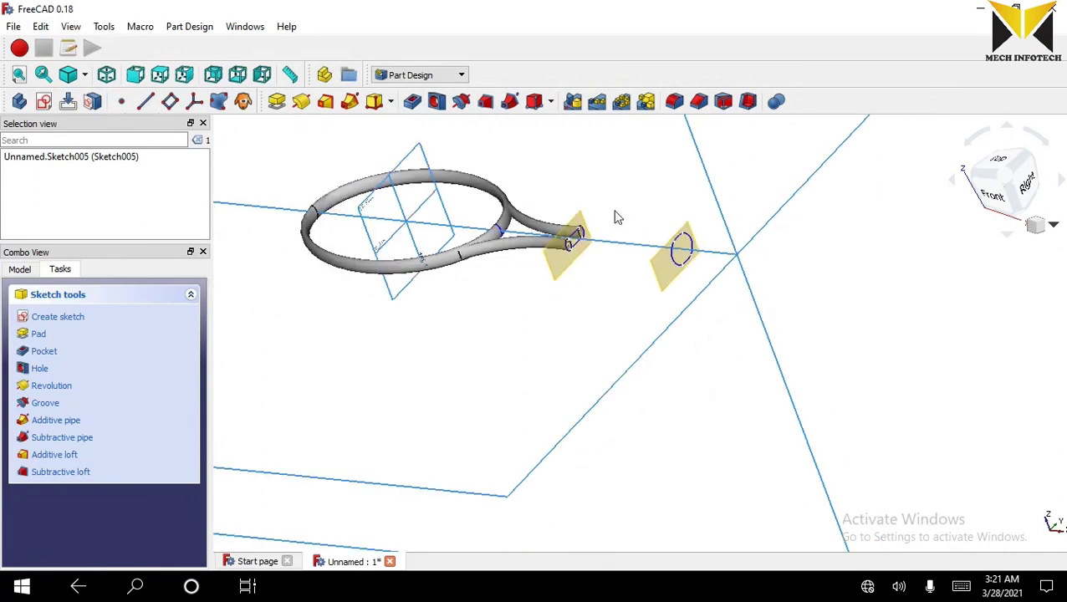
scroll(560, 239, "up", 4)
left_click(553, 175)
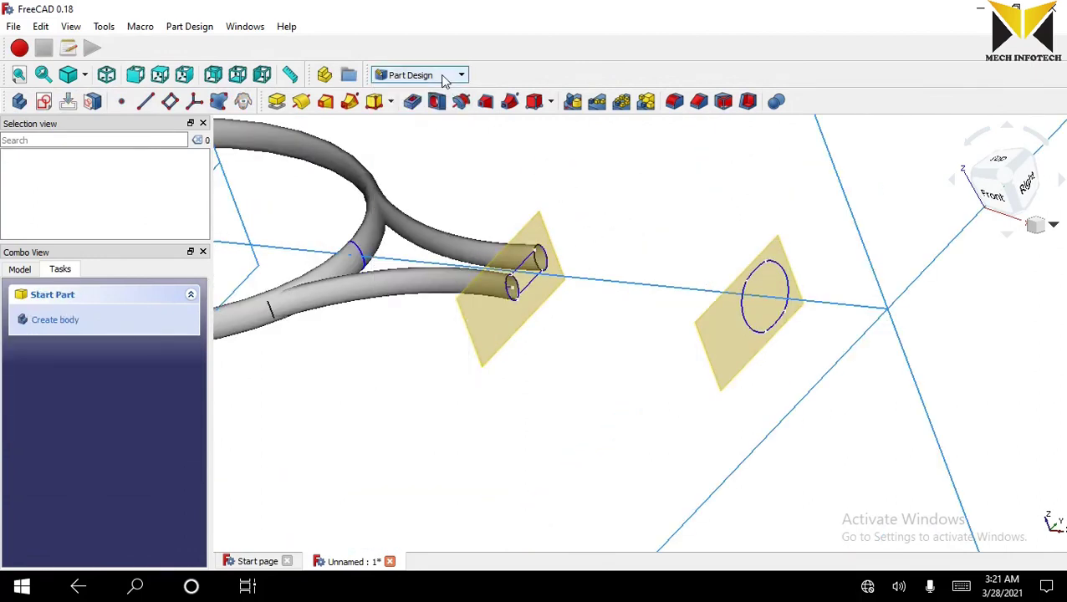
left_click(443, 76)
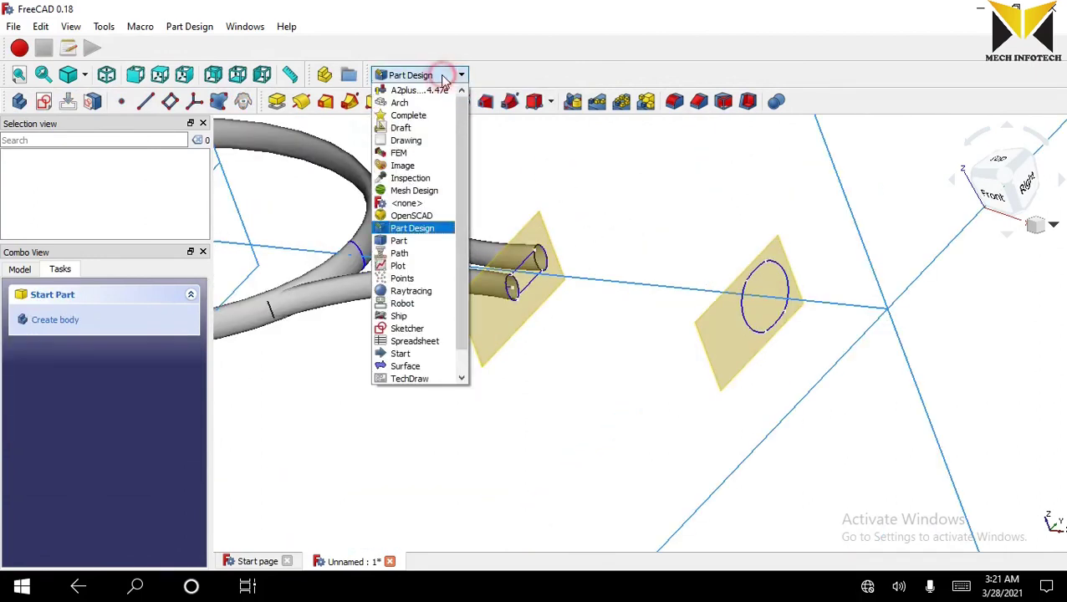
left_click(405, 364)
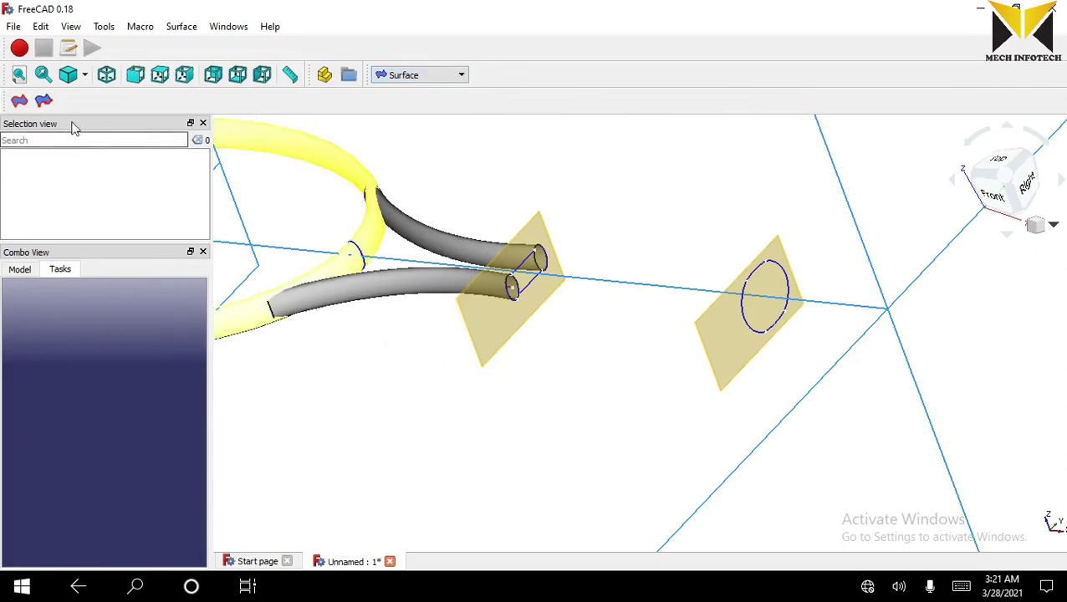
left_click(44, 102)
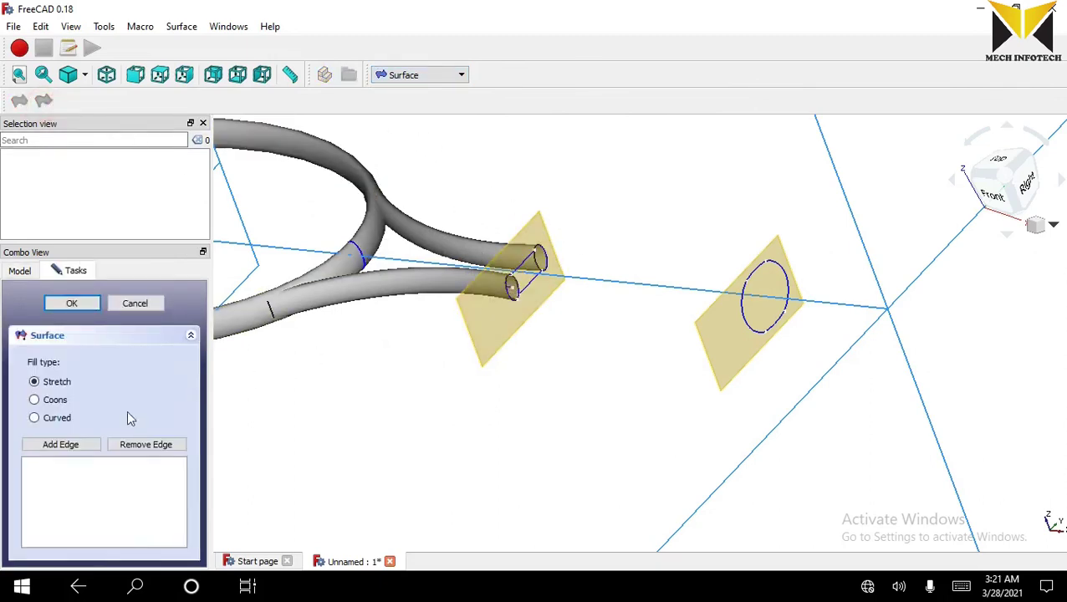
left_click(77, 446)
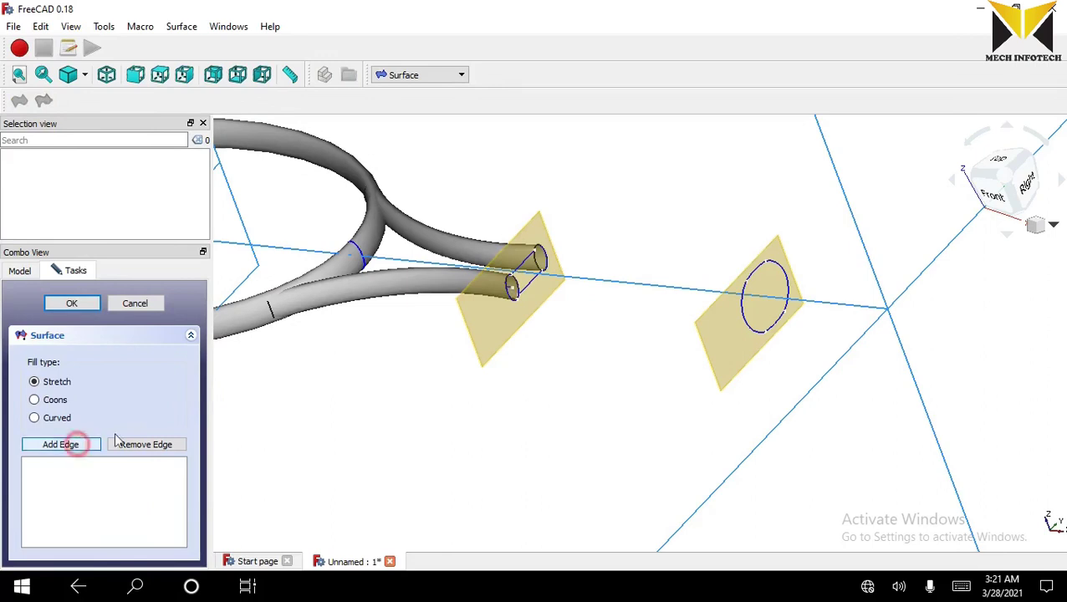
left_click(512, 298)
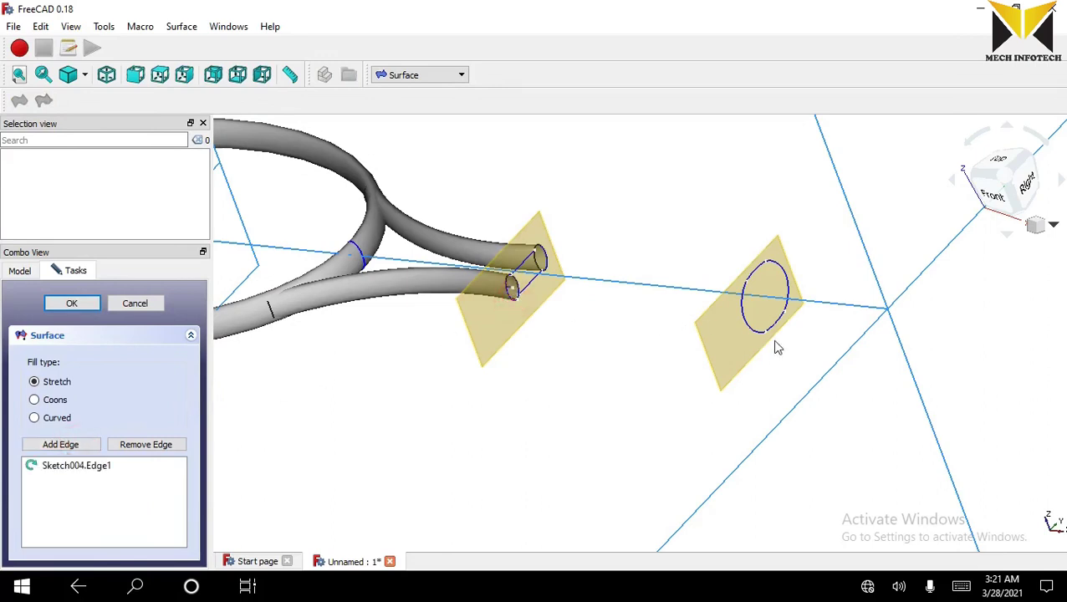
left_click(748, 327)
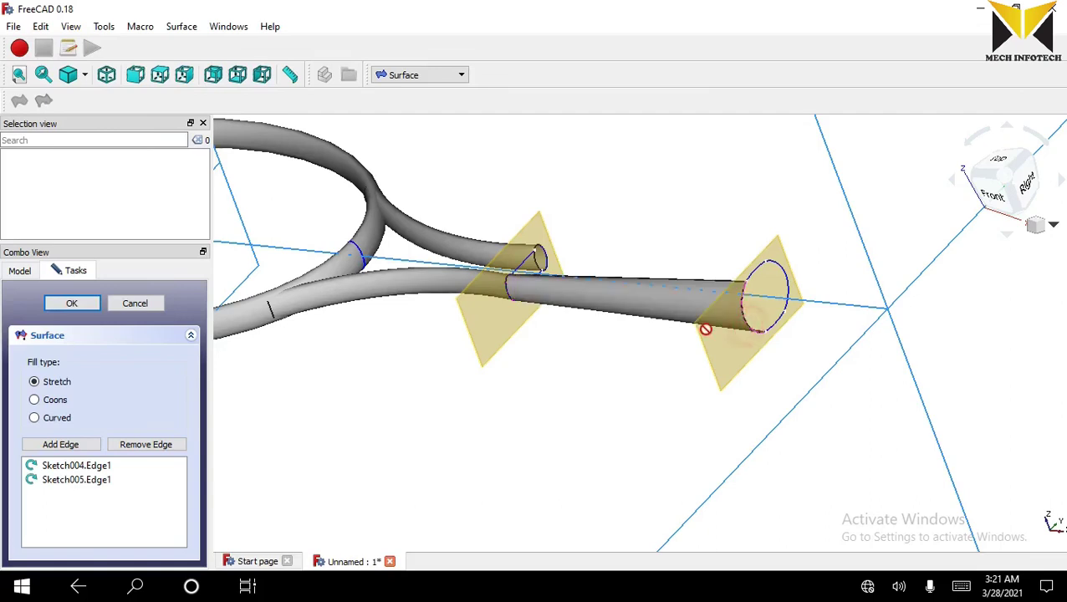
left_click(72, 303)
left_click(635, 205)
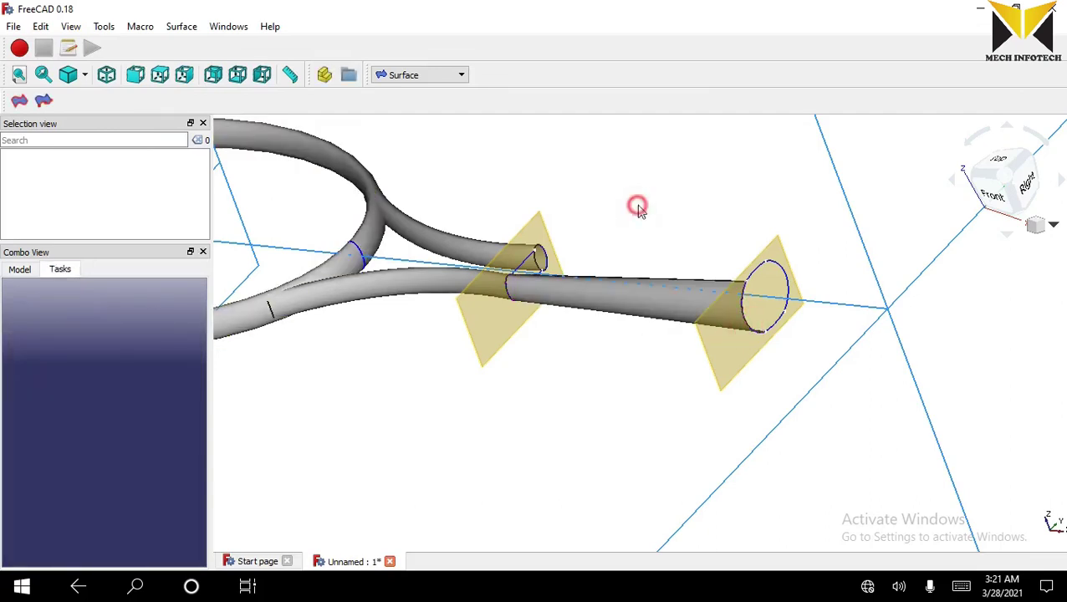
Fill a Stretch surface between the lower edge of the arm-end sketch and the matching lower arc of the handle-end sketch.
scroll(582, 257, "up", 2)
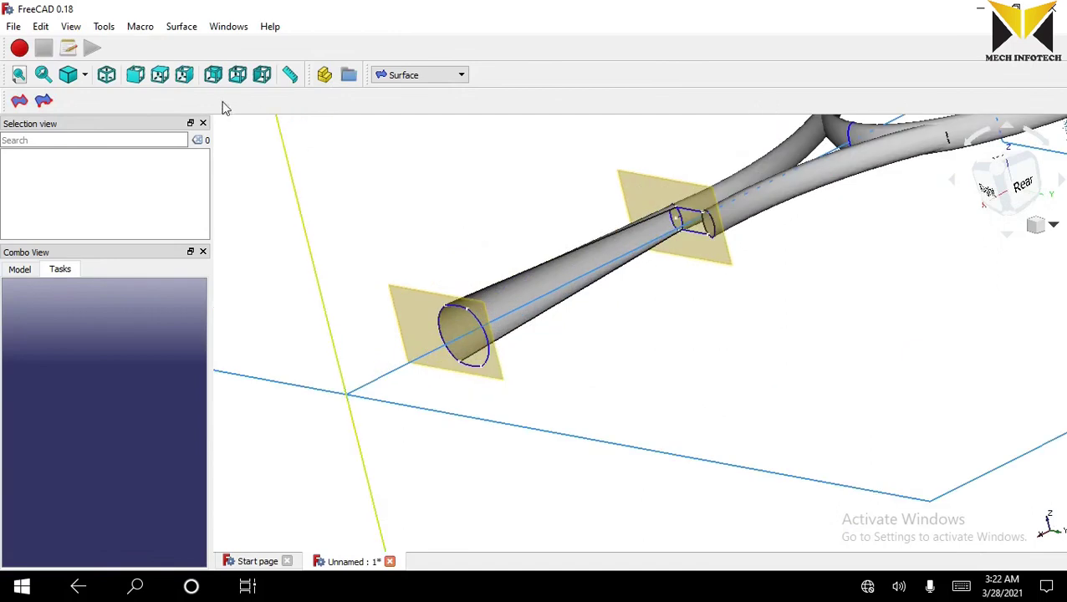
left_click(44, 101)
left_click(85, 444)
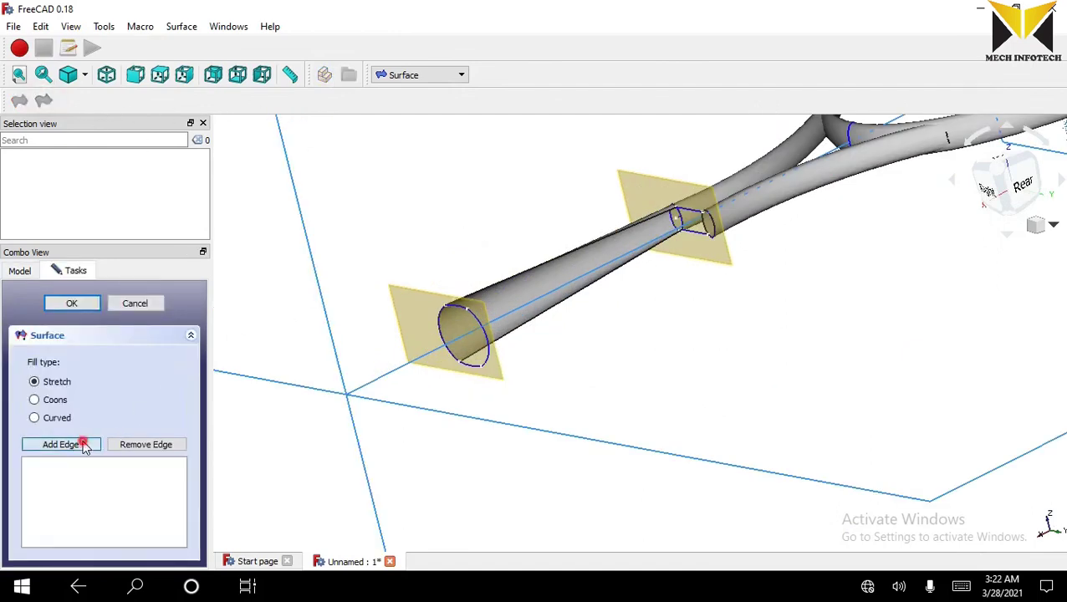
left_click(694, 240)
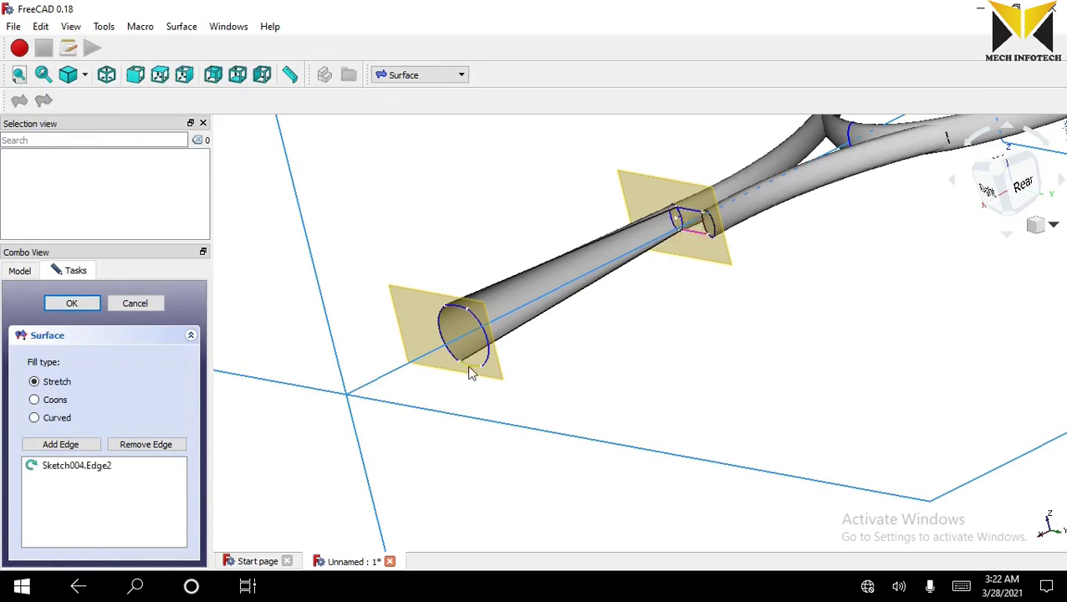
left_click(469, 371)
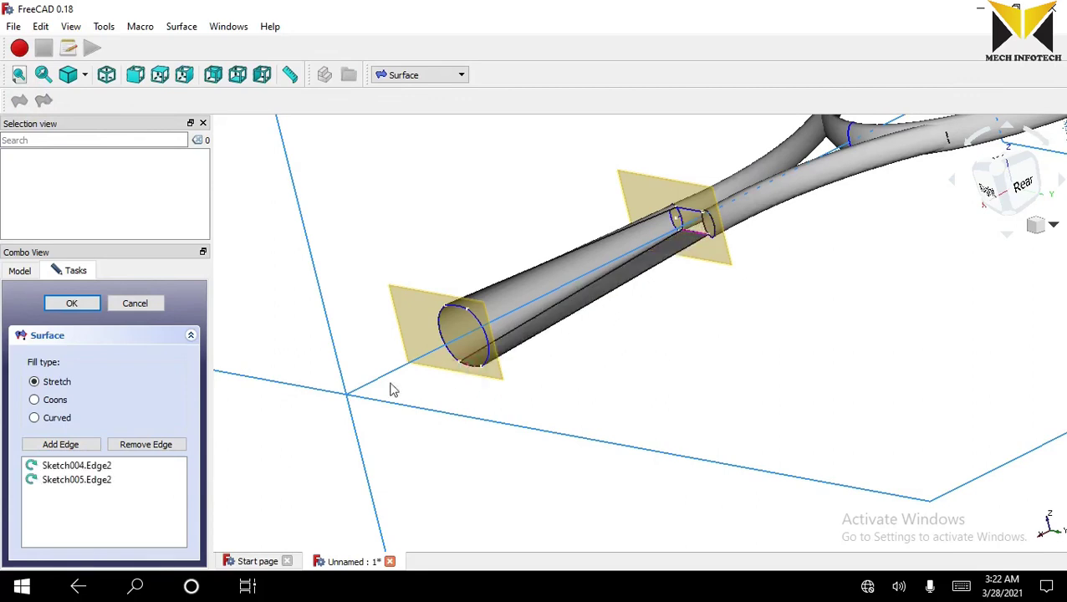
left_click(71, 305)
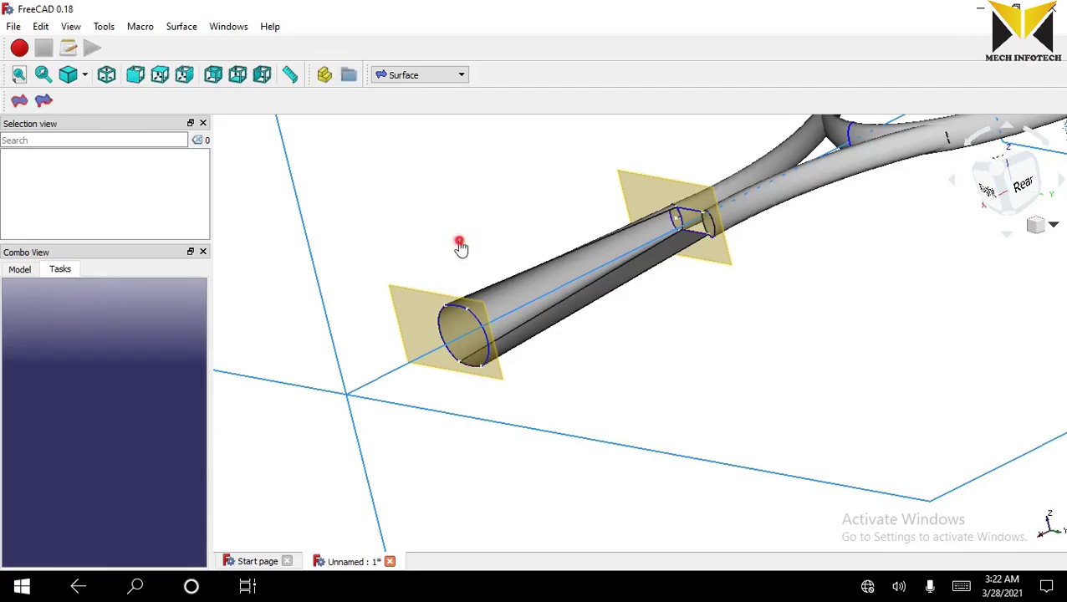
In the Part workbench, mirror the handle's side surface across the XZ plane.
middle_click_drag(460, 243, 603, 226)
left_click(416, 76)
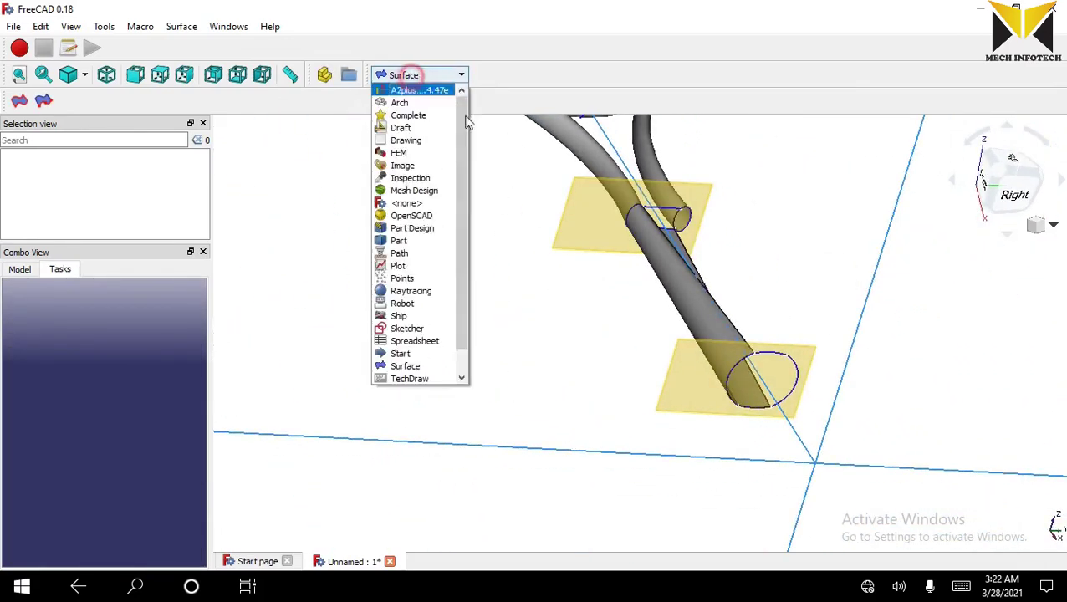
left_click(399, 240)
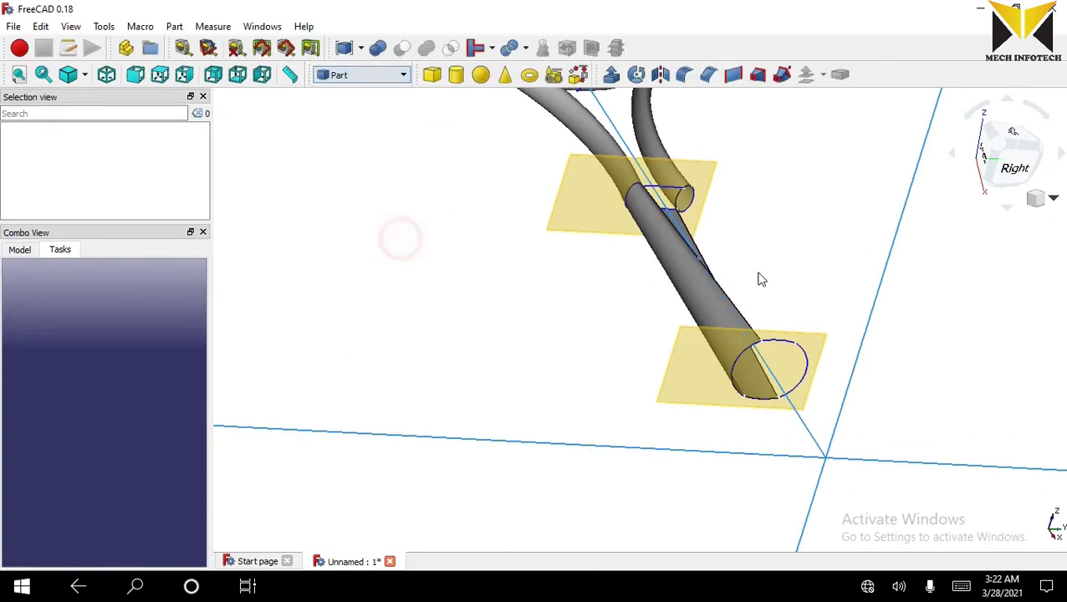
left_click(686, 279)
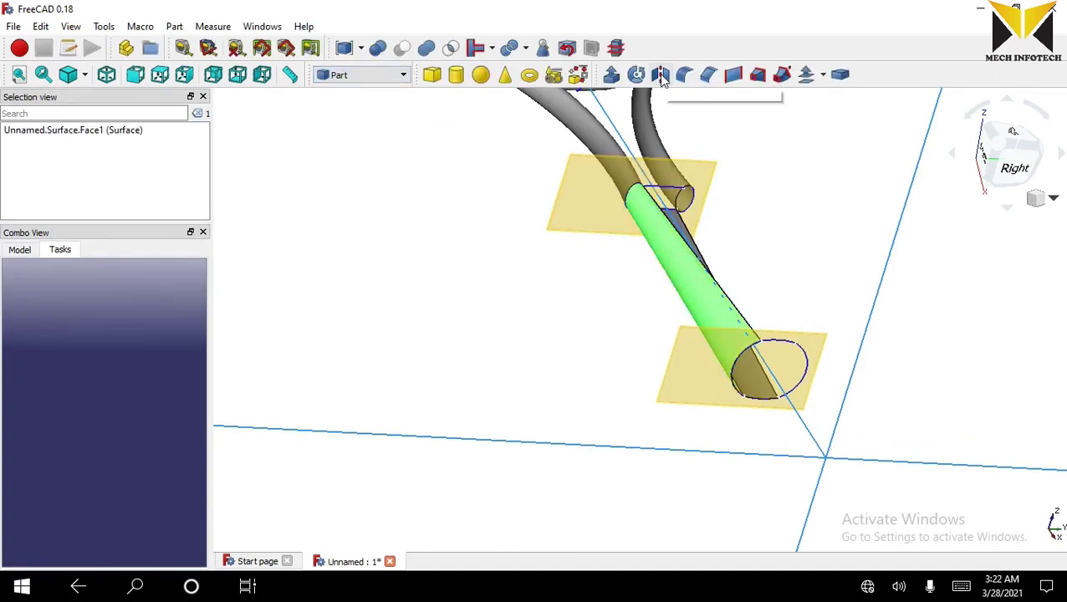
left_click(660, 76)
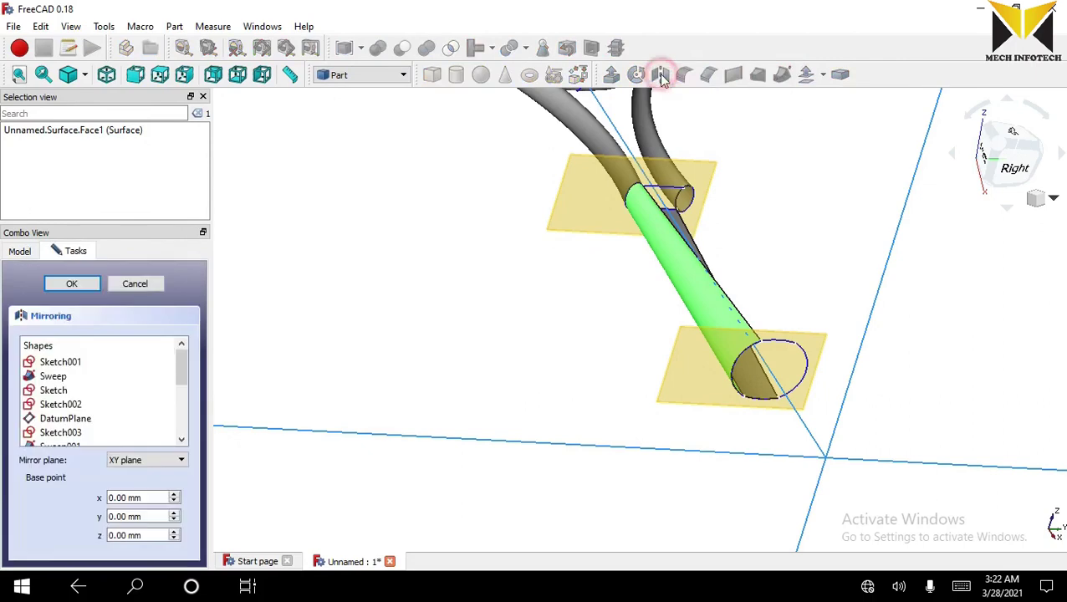
left_click(146, 463)
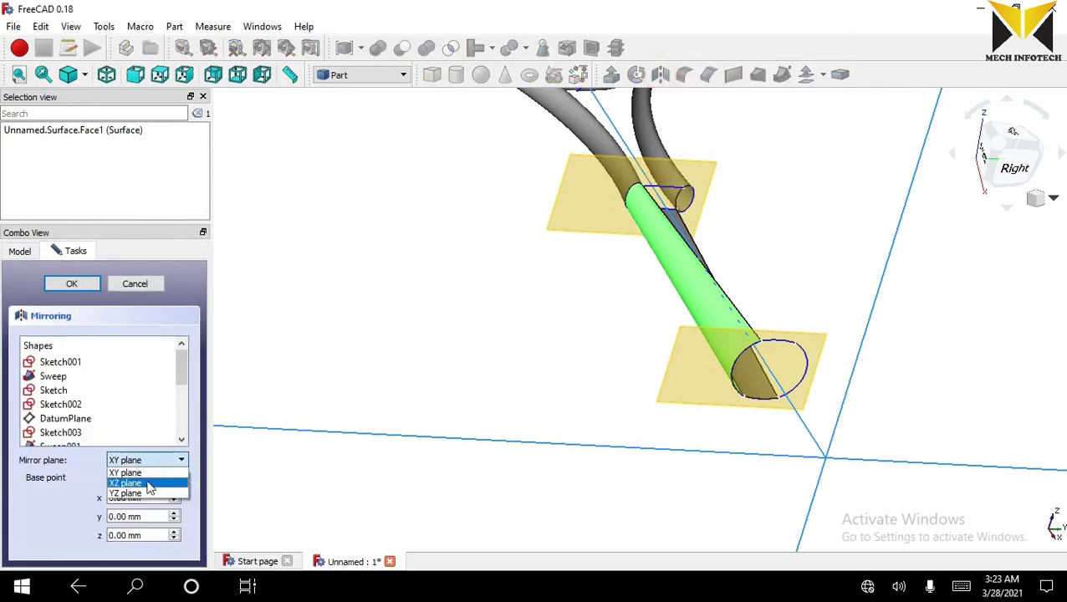
left_click(148, 485)
left_click(80, 284)
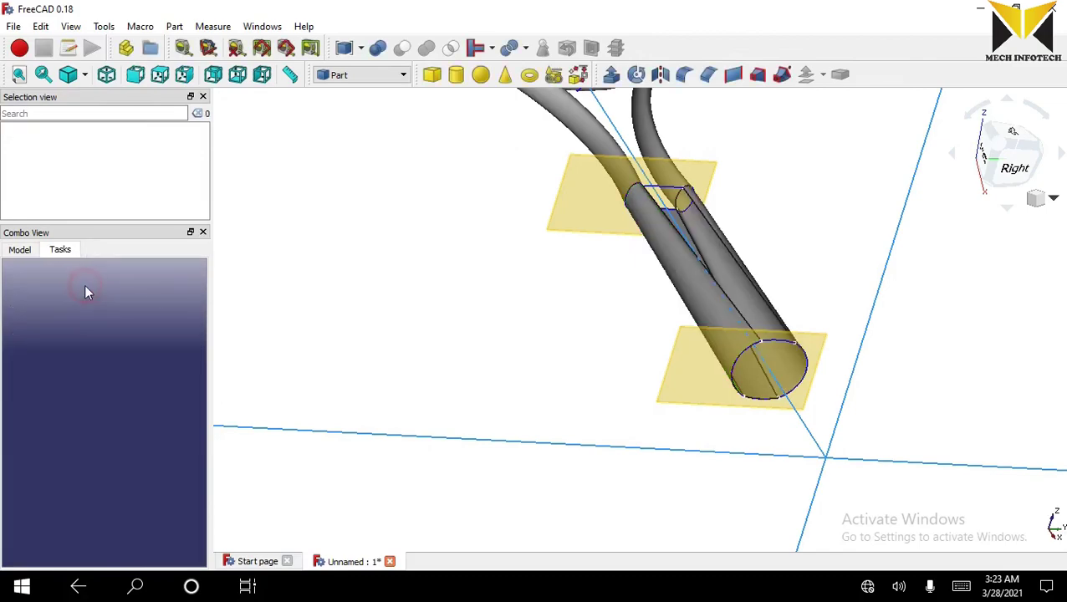
Mirror the handle's lower surface across the XY plane to cover the open upper side.
middle_click_drag(567, 337, 630, 225)
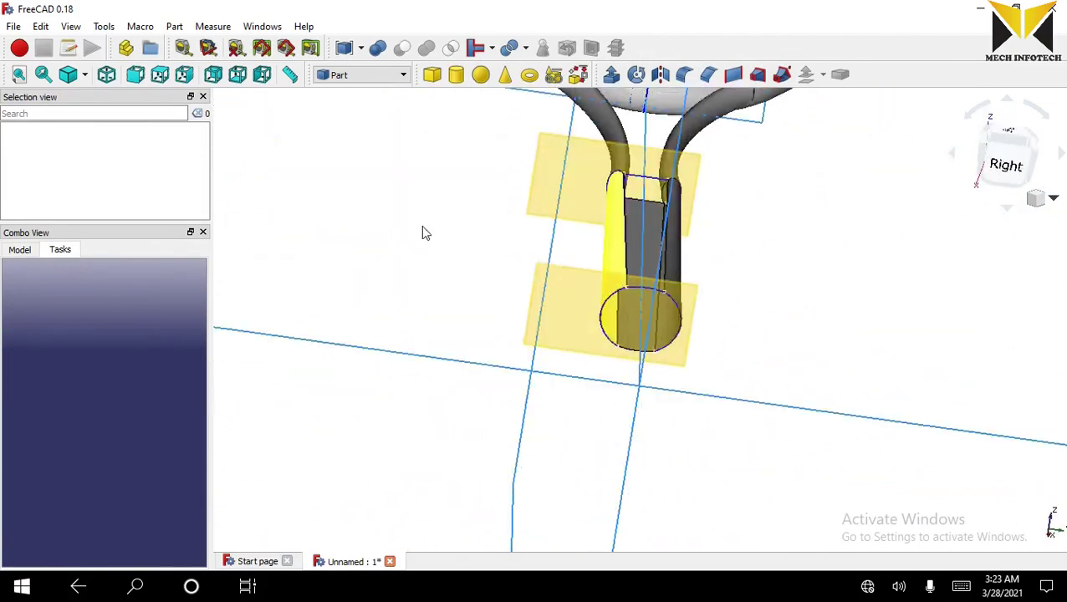
left_click(637, 230)
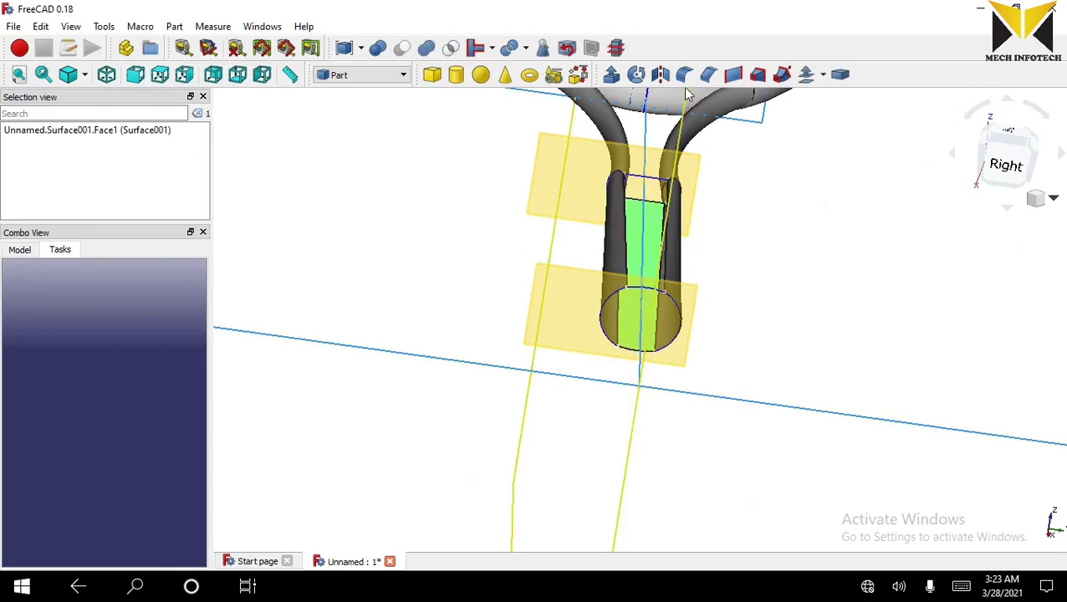
left_click(662, 75)
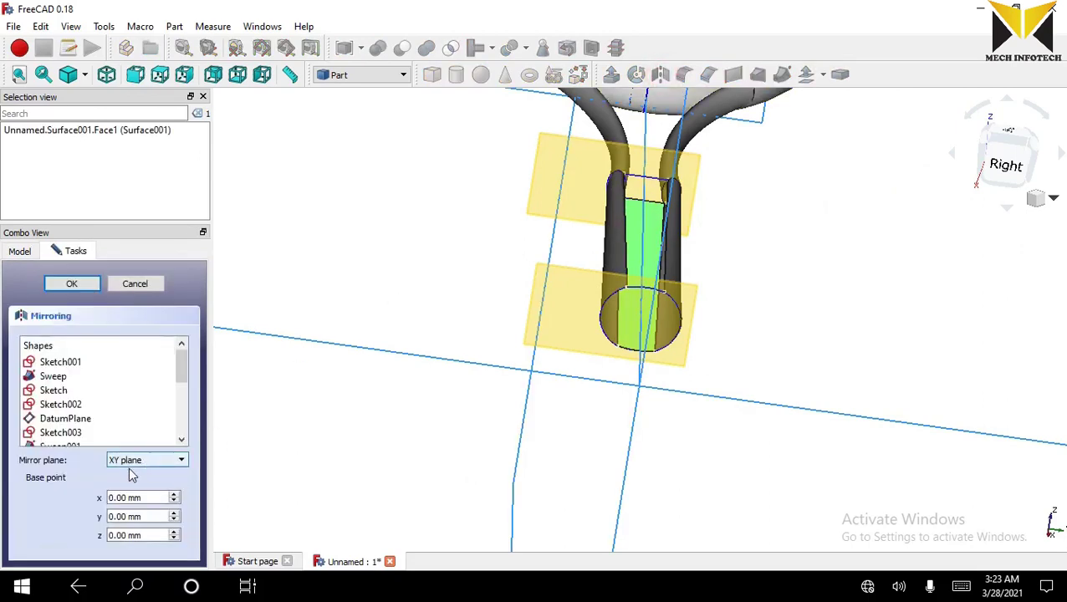
left_click(84, 285)
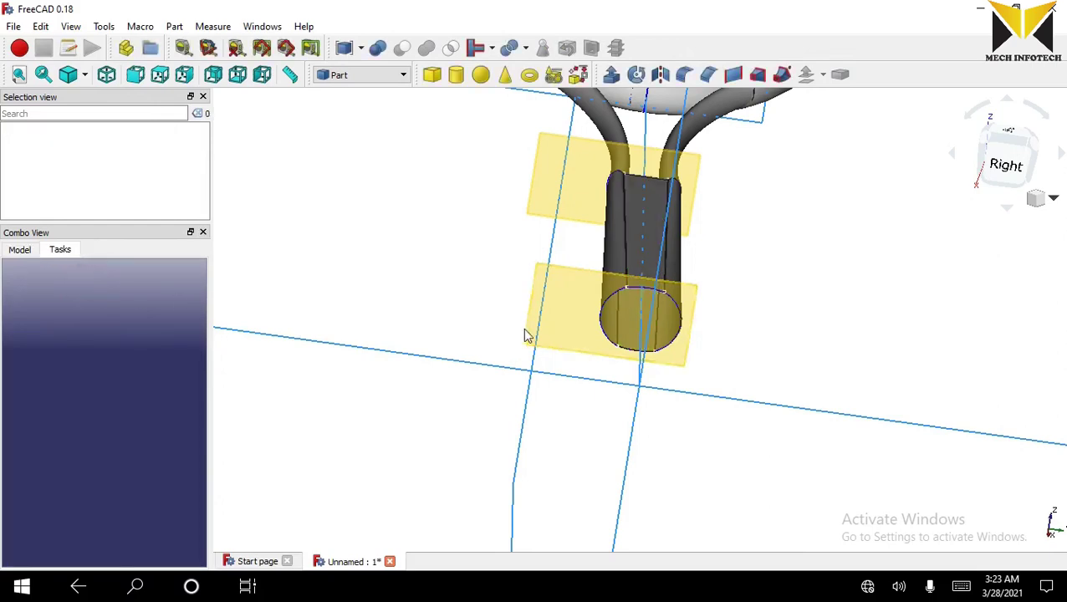
Switch to the Surface workbench and hide the datum plane at the arm ends.
middle_click_drag(527, 334, 785, 452)
scroll(570, 191, "up", 3)
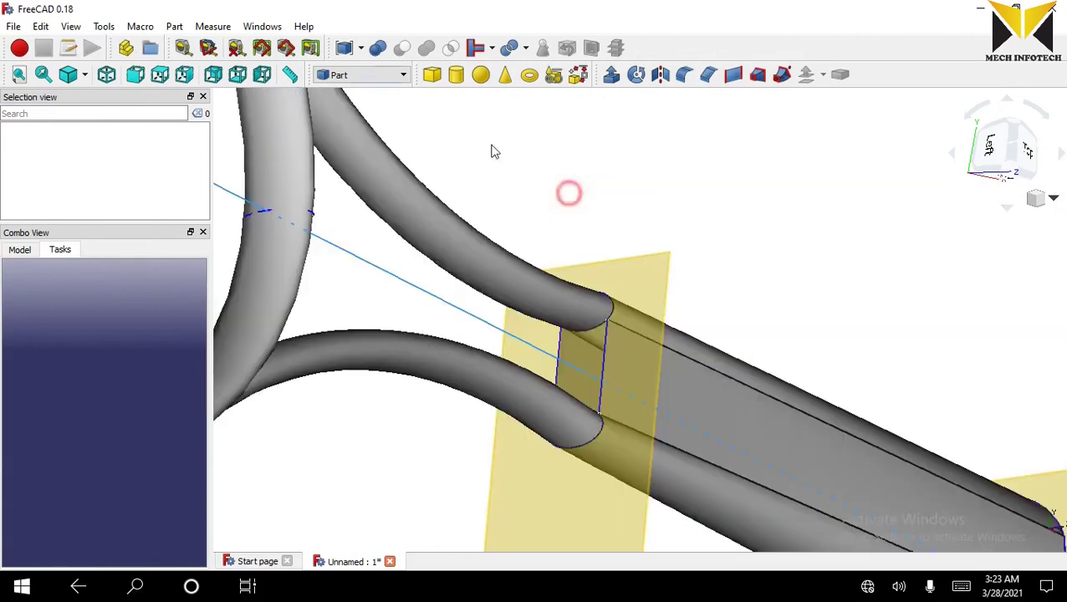
left_click(360, 74)
left_click(340, 366)
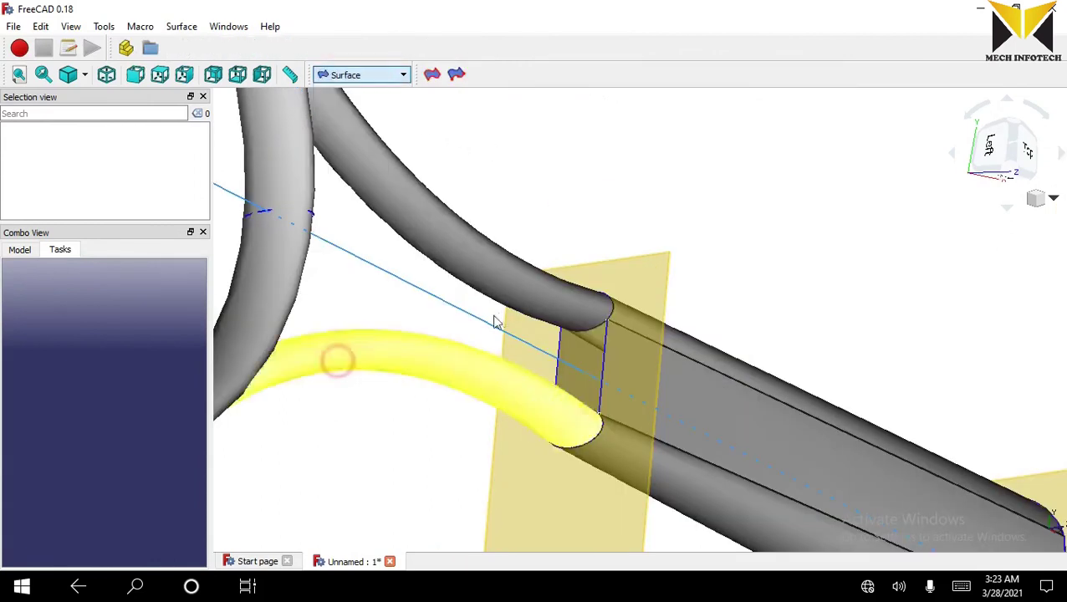
left_click(548, 278)
key("space")
middle_click_drag(548, 278, 640, 199)
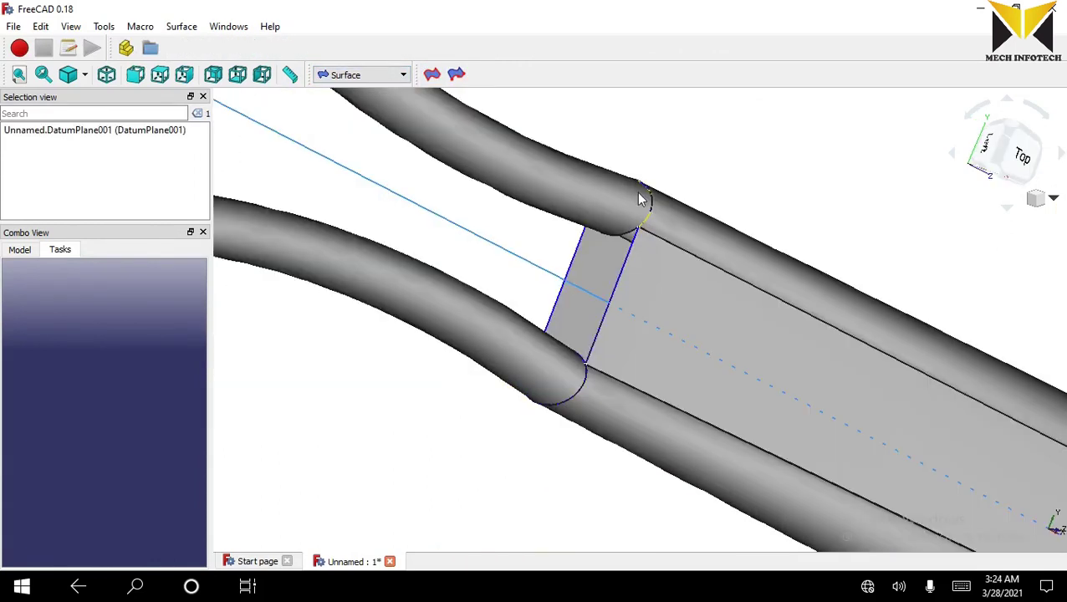
Close the handle's arm-side opening with a Filling surface bounded by both side arcs, the upper edge and the lower edge.
left_click(431, 75)
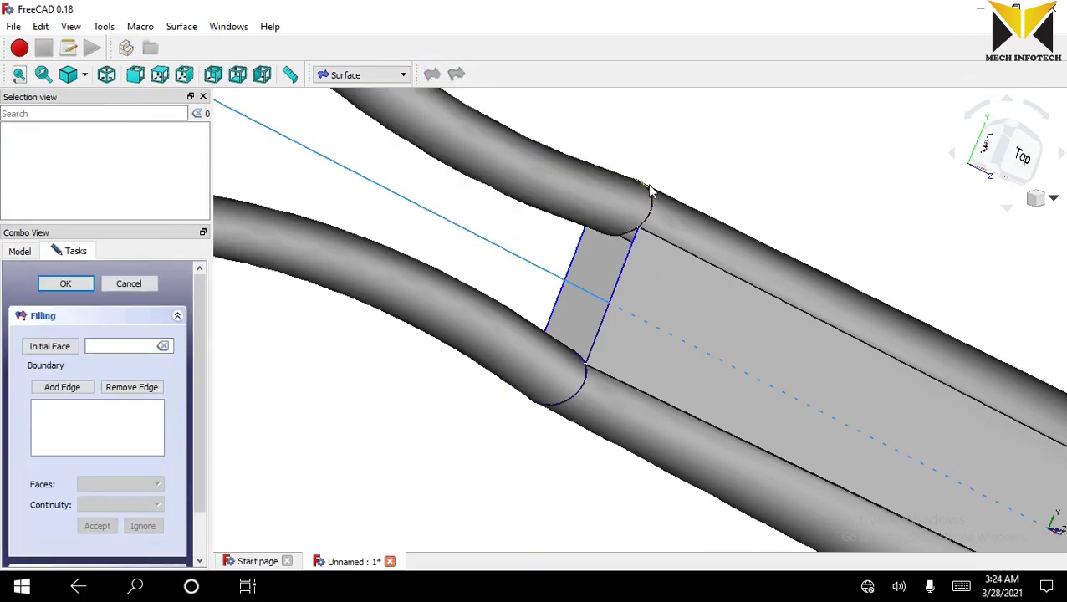
left_click(67, 388)
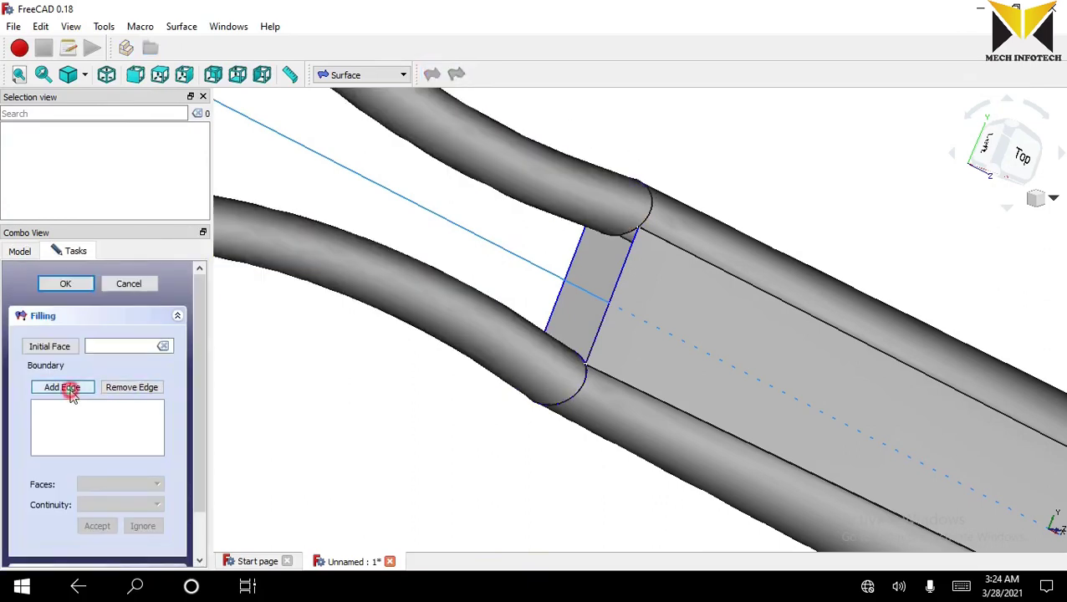
left_click(649, 191)
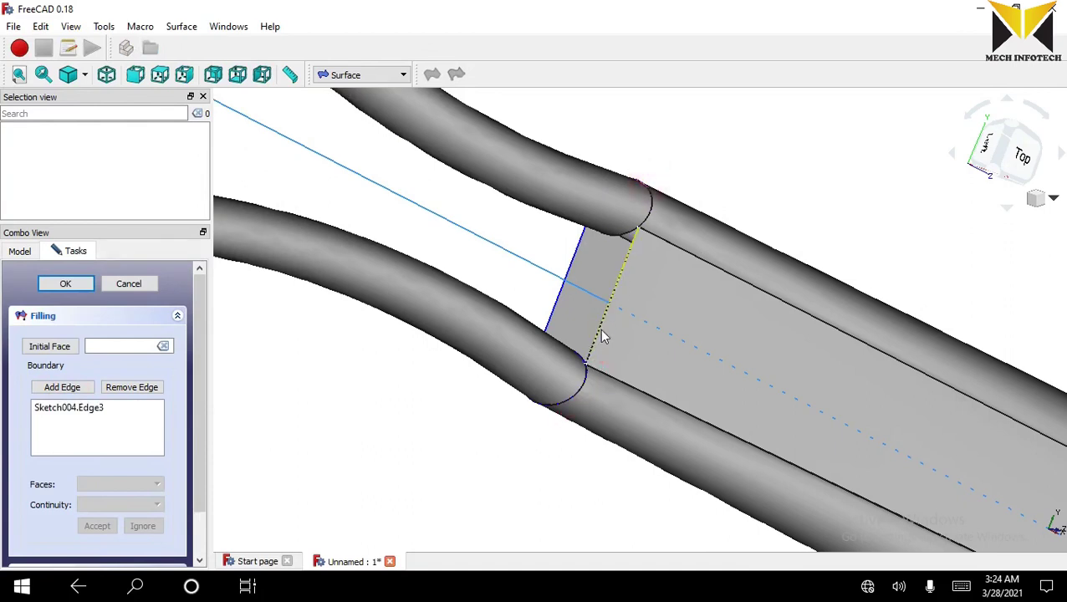
left_click(602, 335)
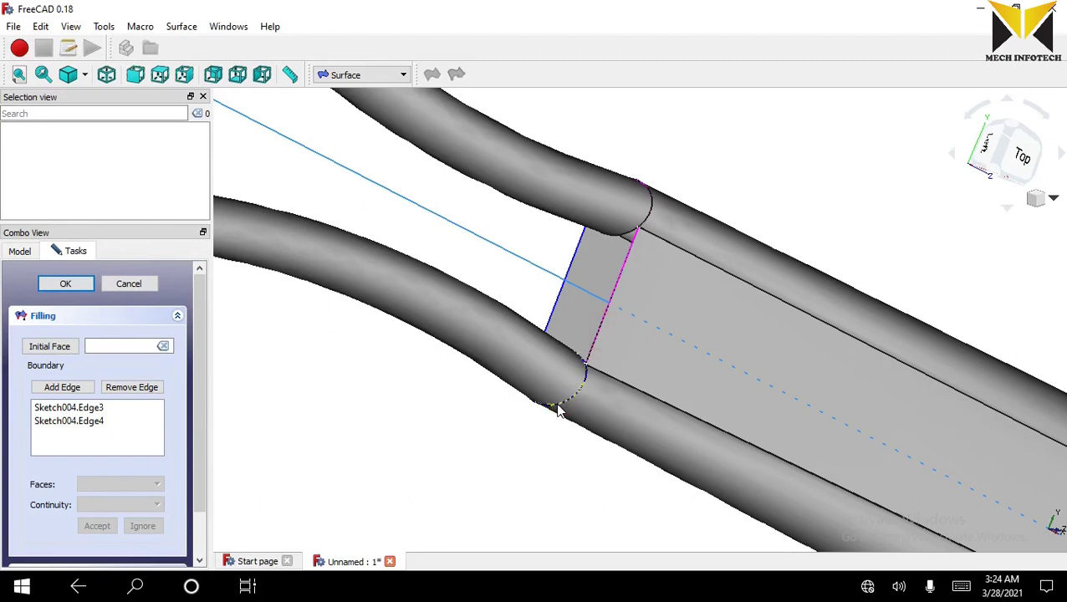
left_click(556, 410)
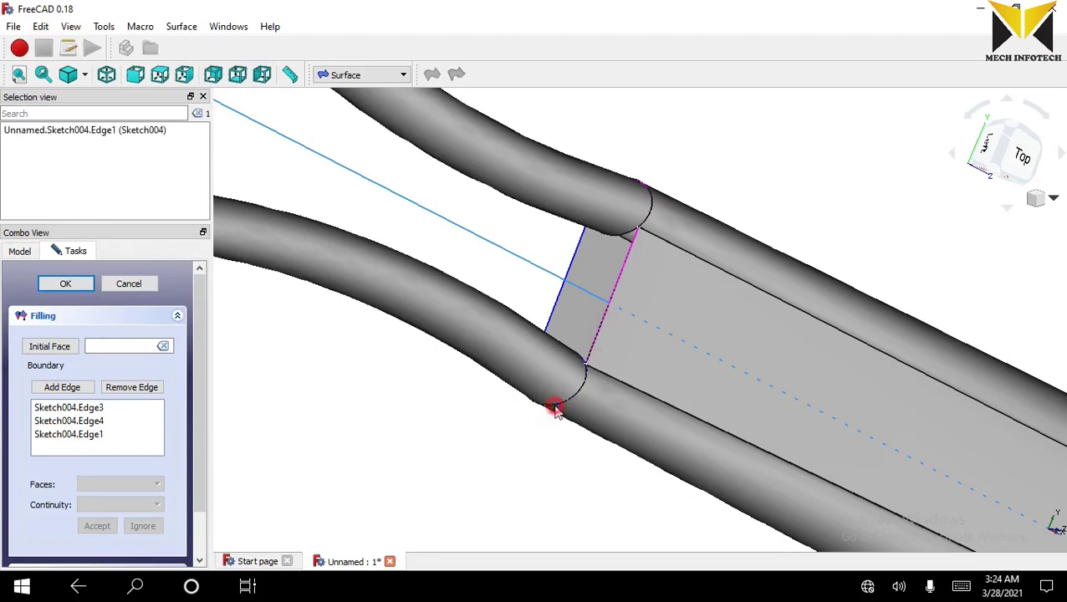
left_click(560, 304)
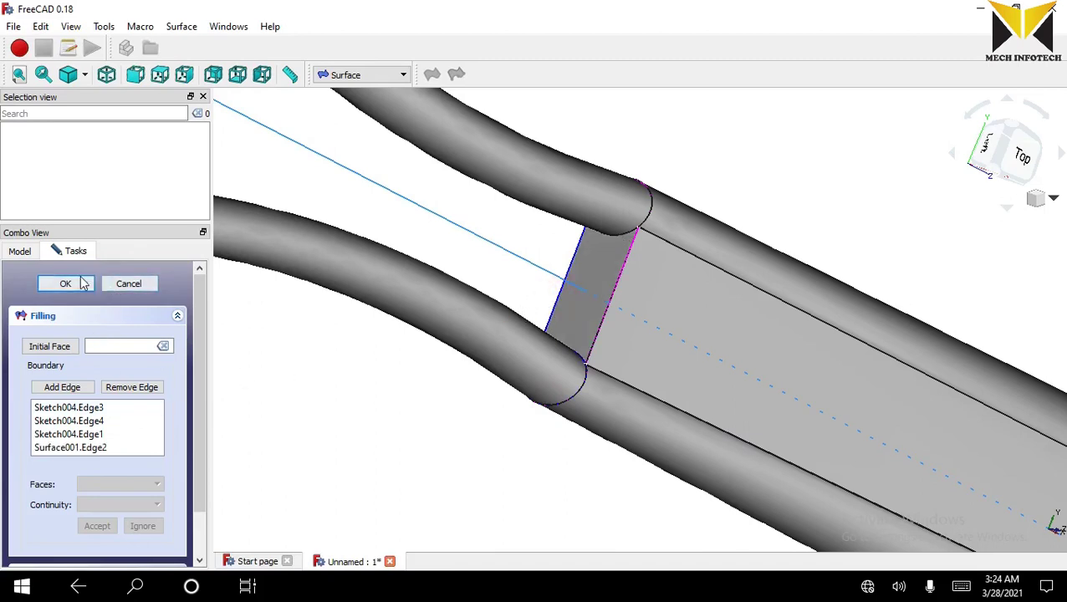
left_click(70, 284)
Switch to the Part Design workbench.
middle_click_drag(586, 276, 819, 280)
scroll(843, 292, "down", 3)
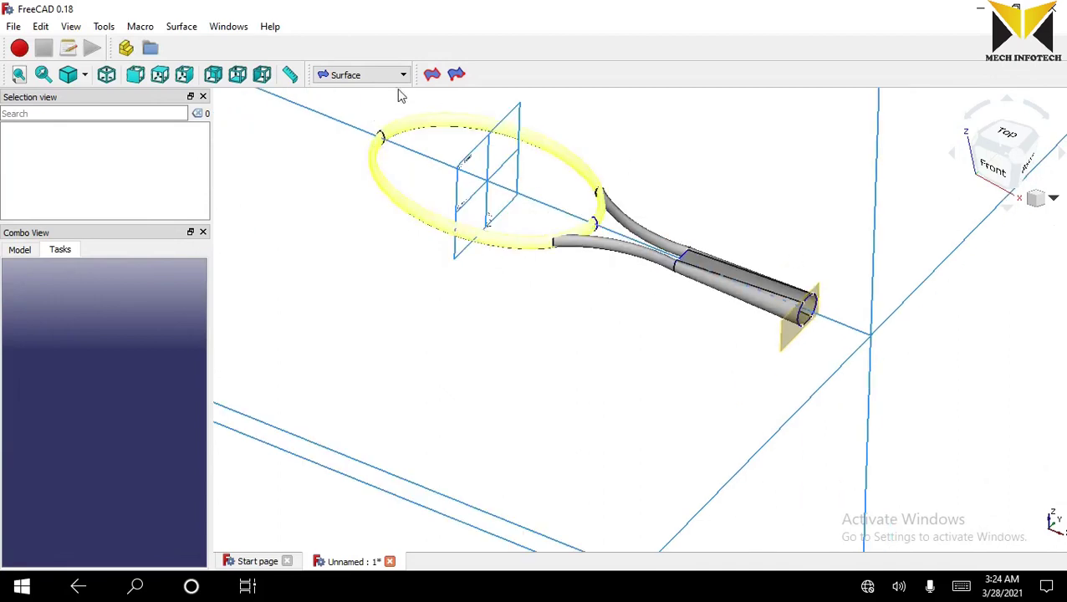
left_click(370, 76)
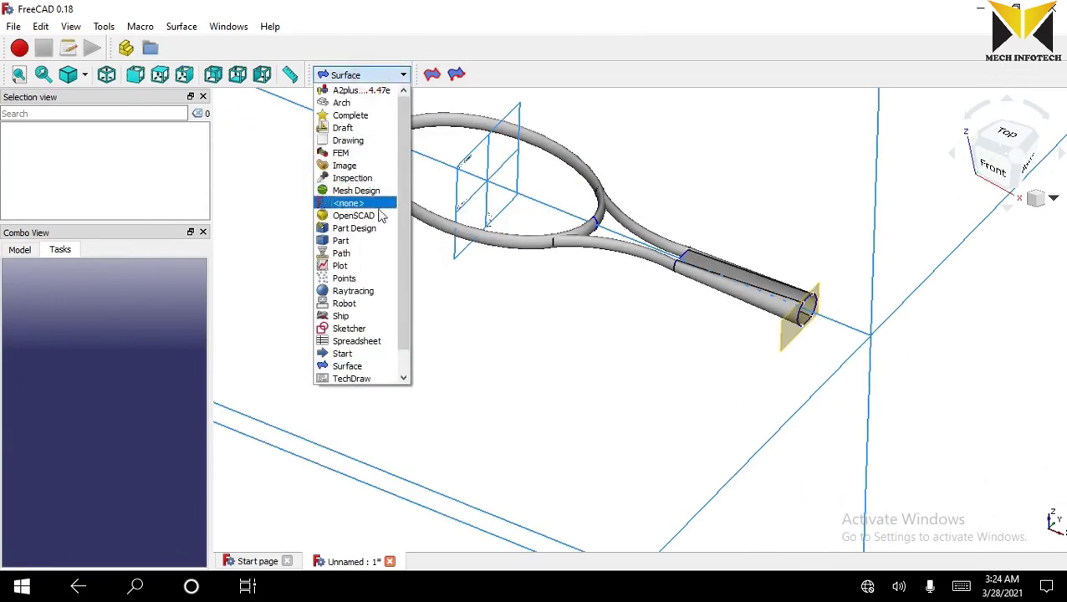
left_click(369, 231)
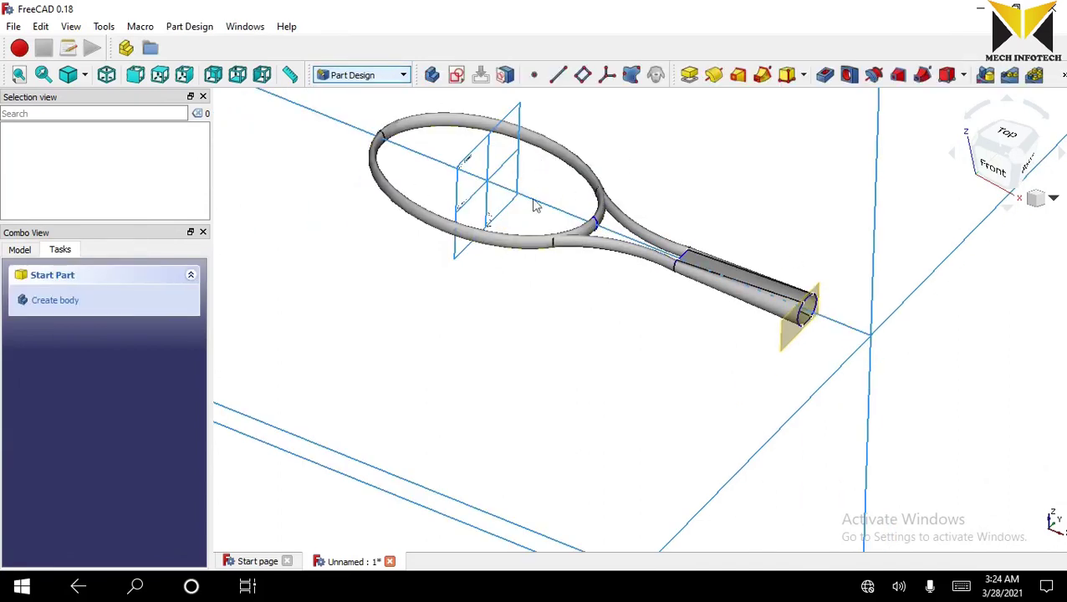
scroll(556, 281, "down", 2)
middle_click_drag(555, 281, 548, 53)
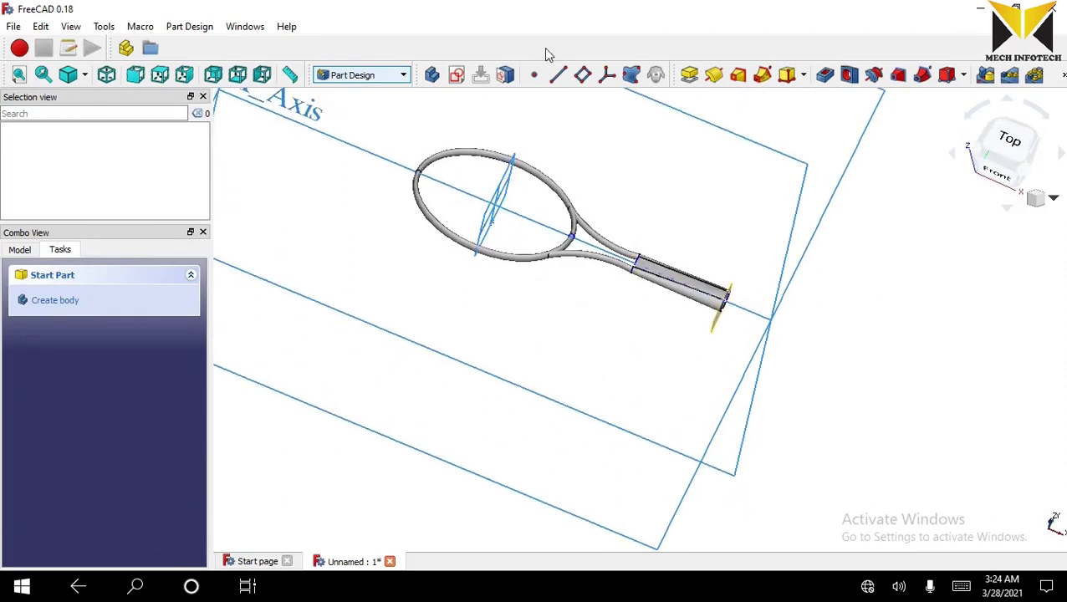
left_click(583, 75)
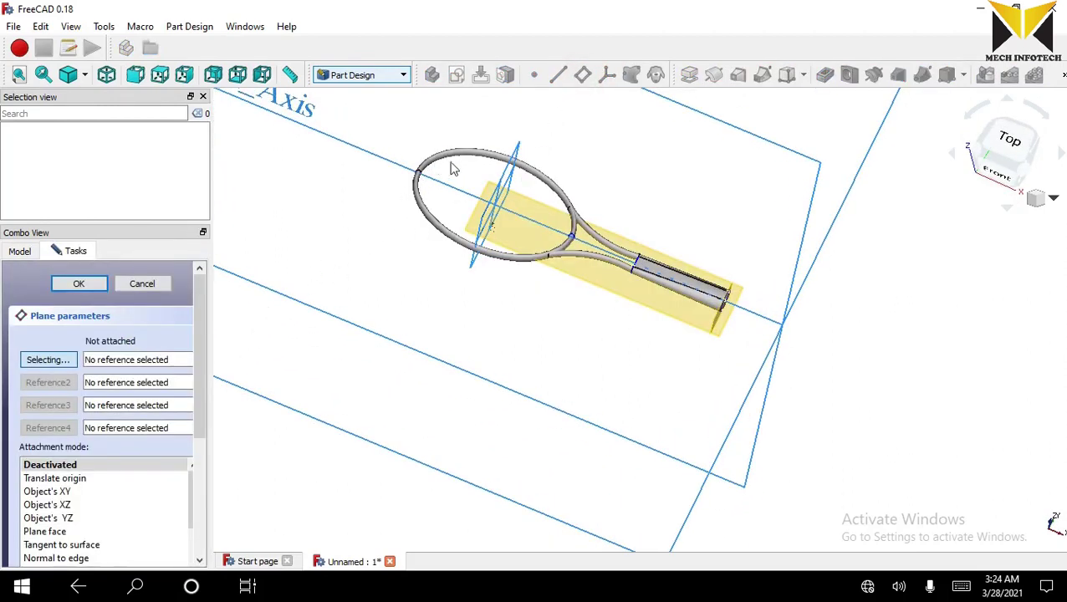
left_click(142, 284)
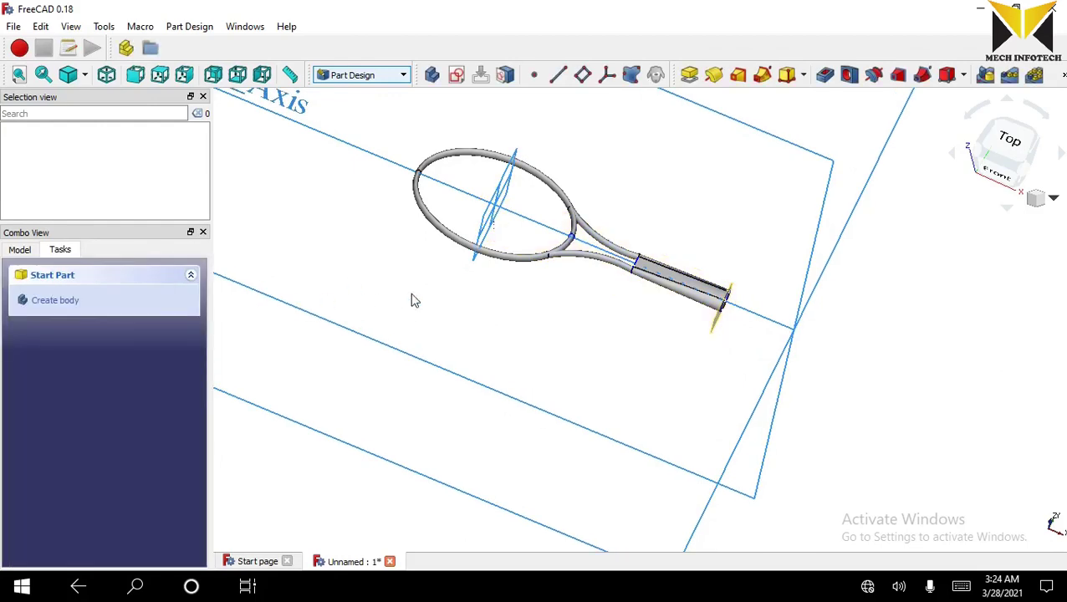
Create a datum plane from the YZ plane with a Z attachment offset of 275+175+125 mm, beyond the handle end.
scroll(412, 301, "down", 5)
middle_click_drag(506, 307, 528, 226)
scroll(529, 226, "up", 4)
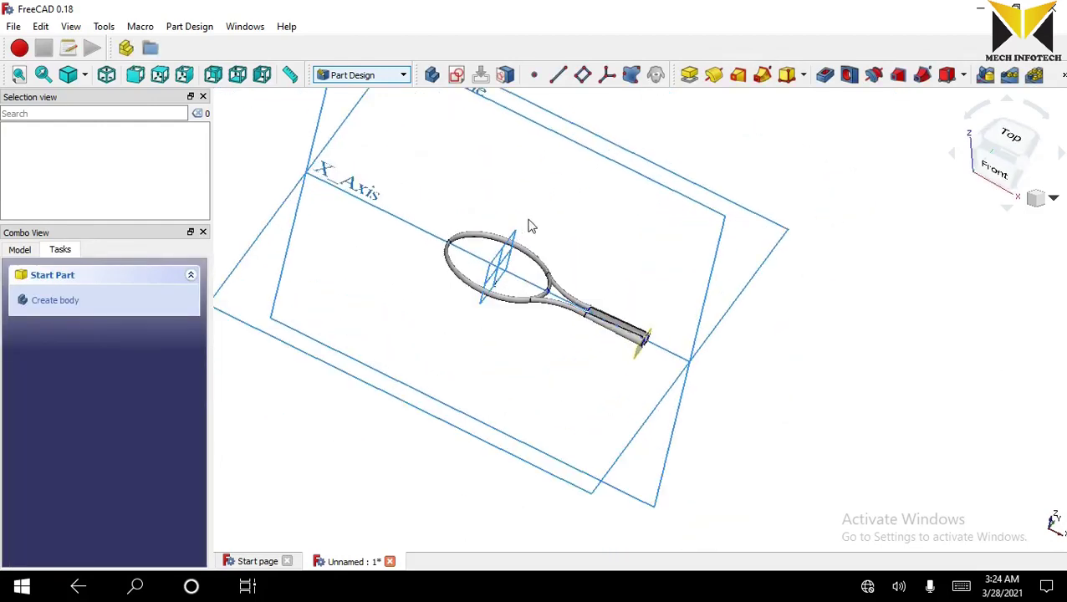
scroll(529, 226, "up", 2)
left_click(498, 262)
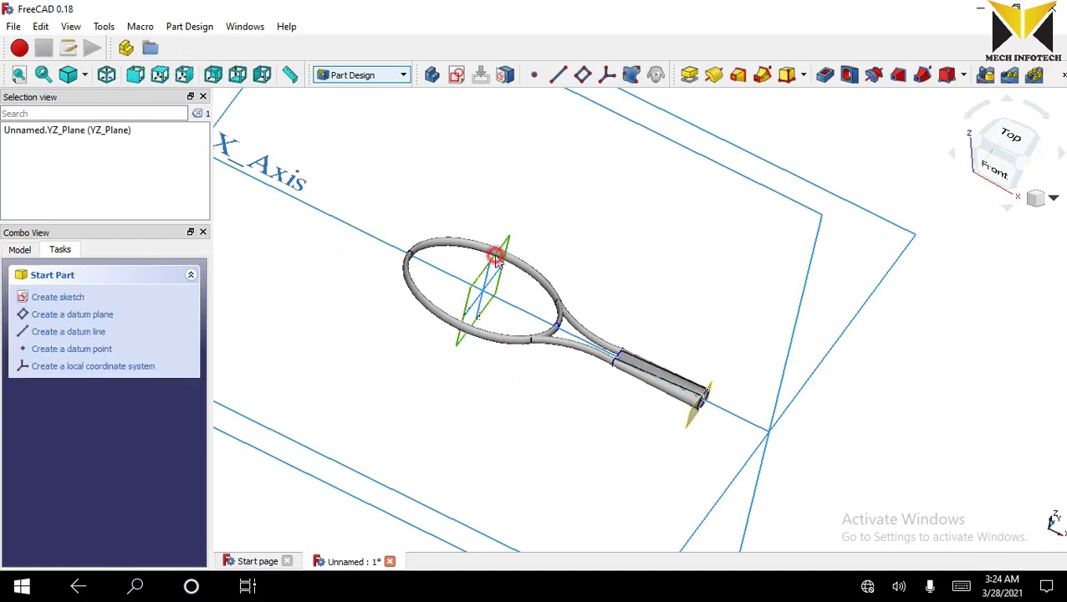
left_click(583, 76)
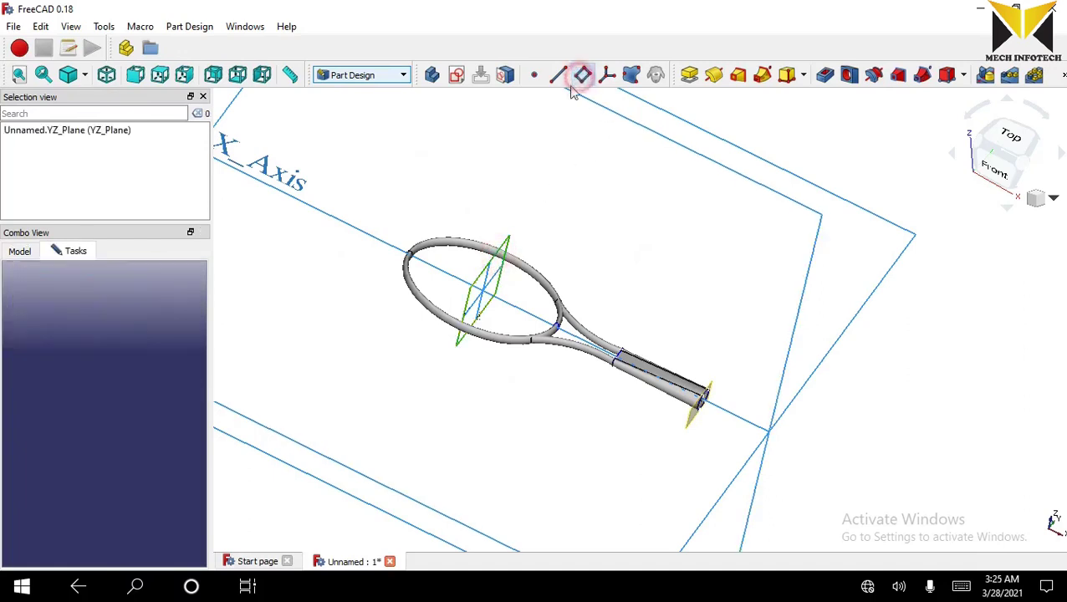
left_click_drag(201, 409, 96, 544)
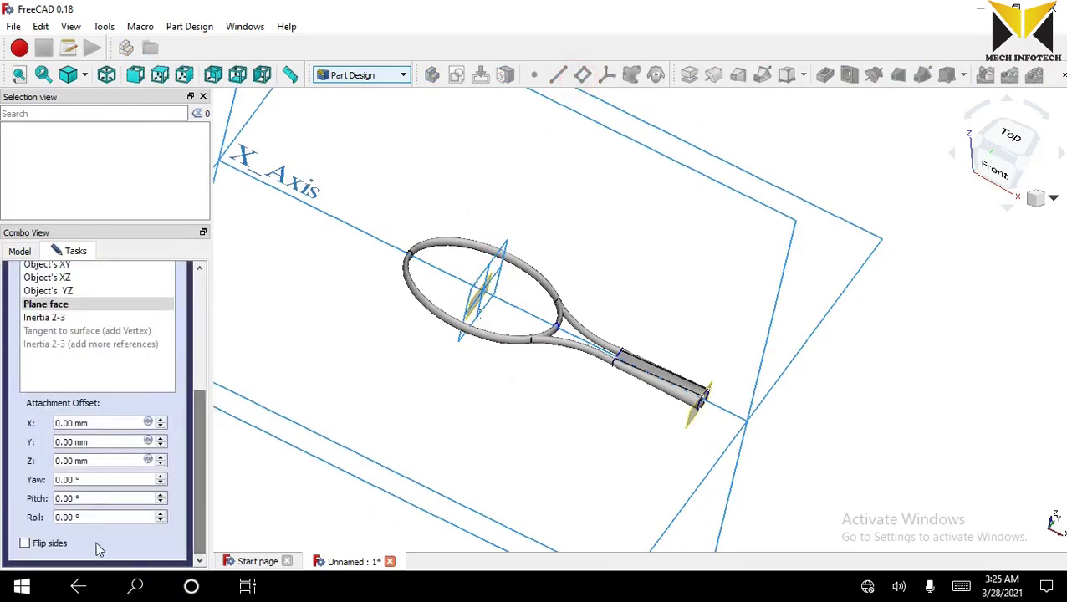
triple_click(109, 462)
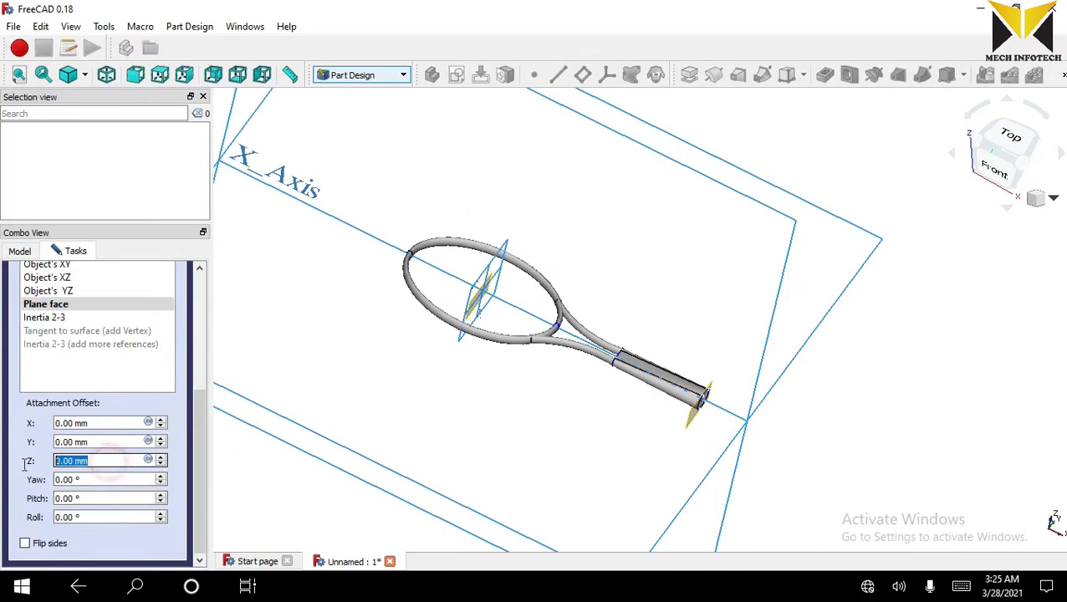
type("275")
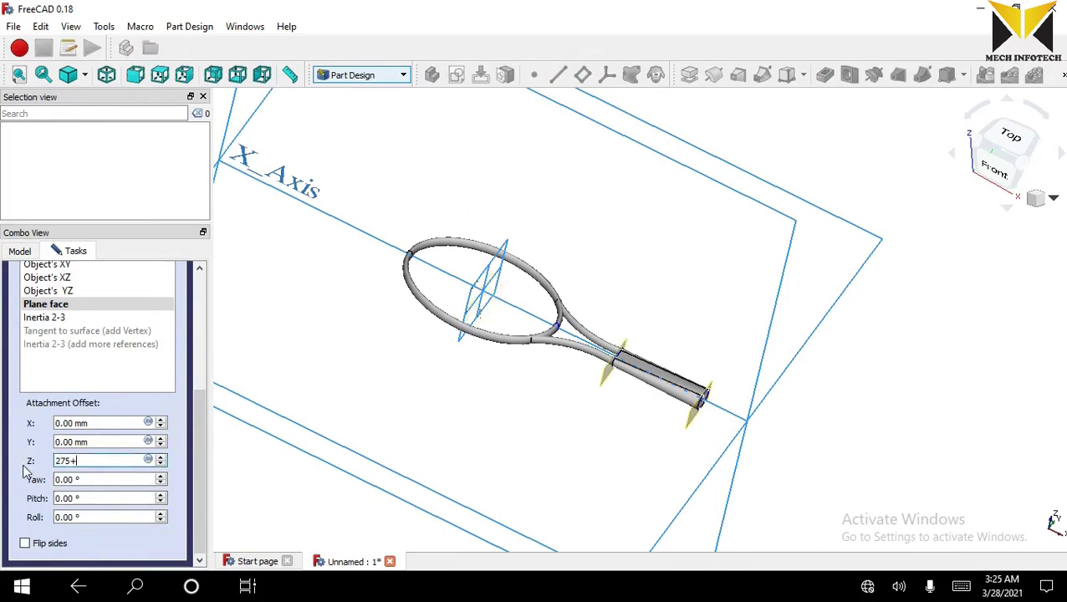
type("+175")
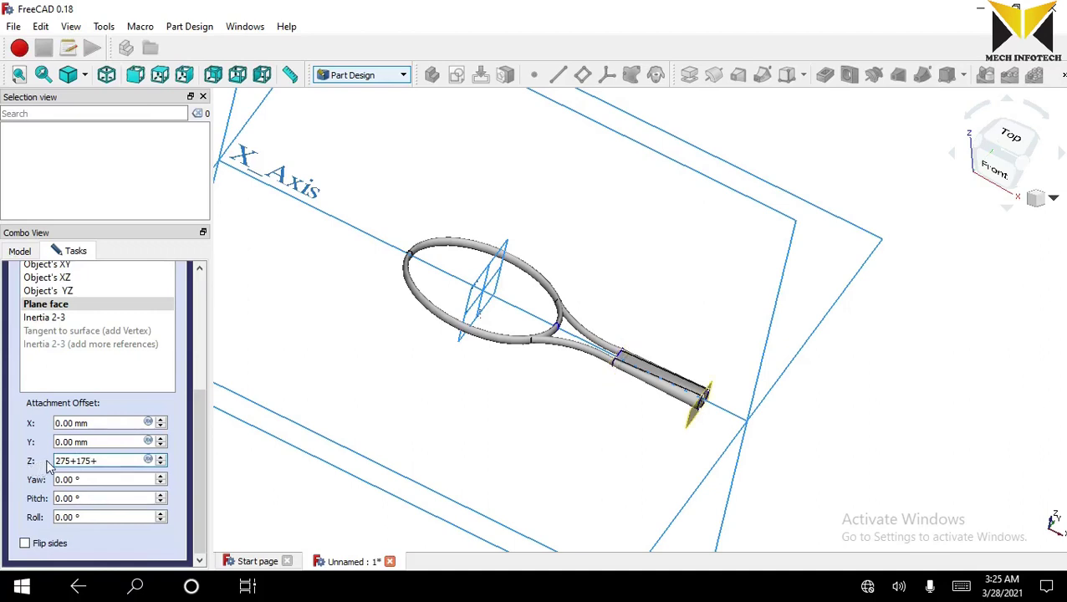
type("+125")
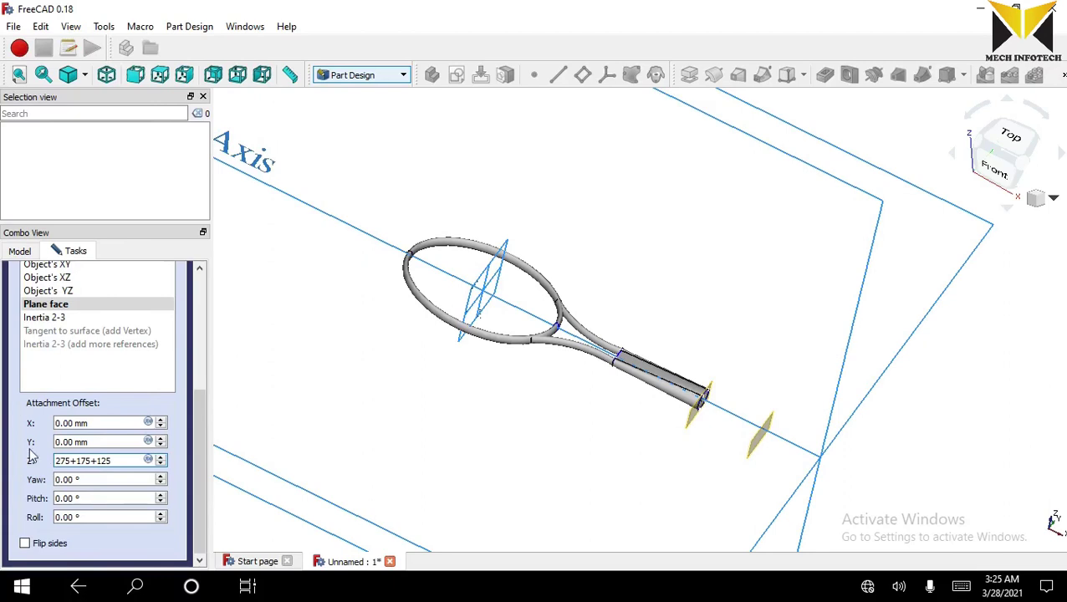
left_click_drag(198, 411, 195, 289)
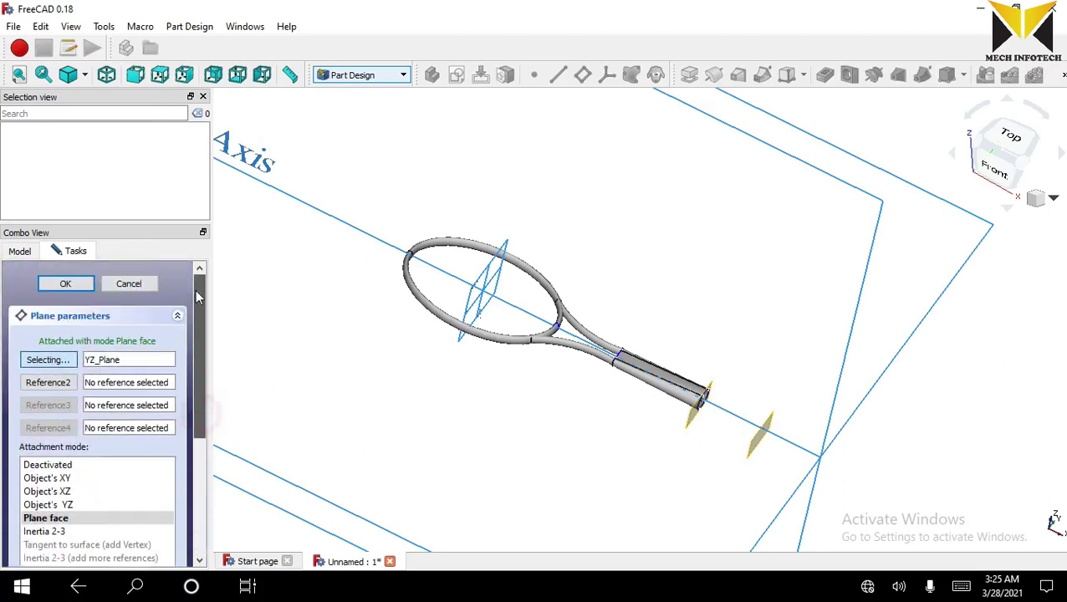
left_click(84, 286)
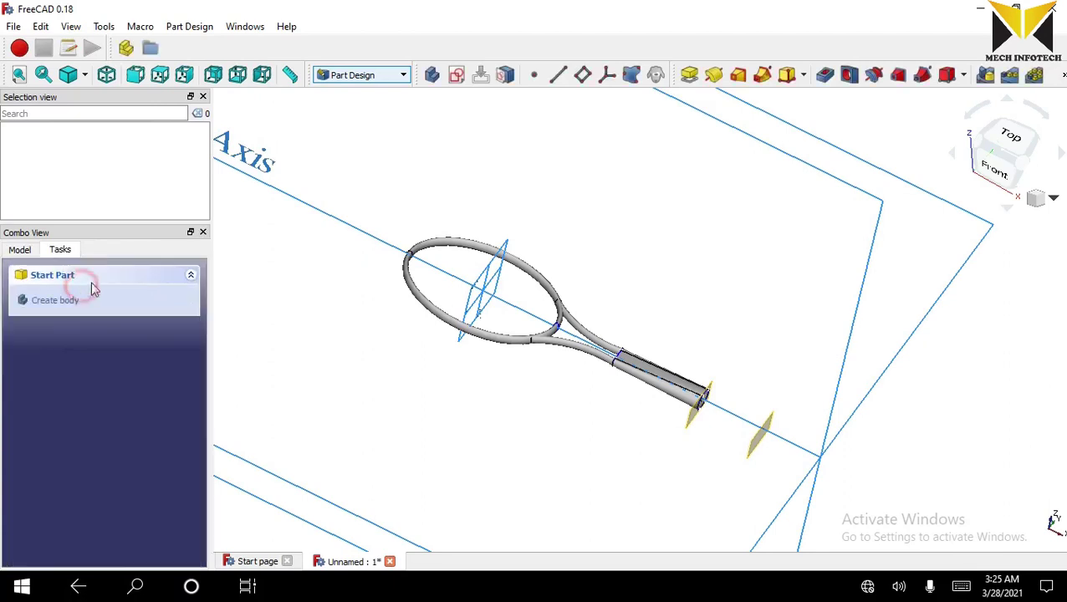
Start a sketch on the new outermost datum plane and draw an origin-centred ellipse with radii of about 20 mm horizontally and 15.7 mm vertically.
left_click(771, 425)
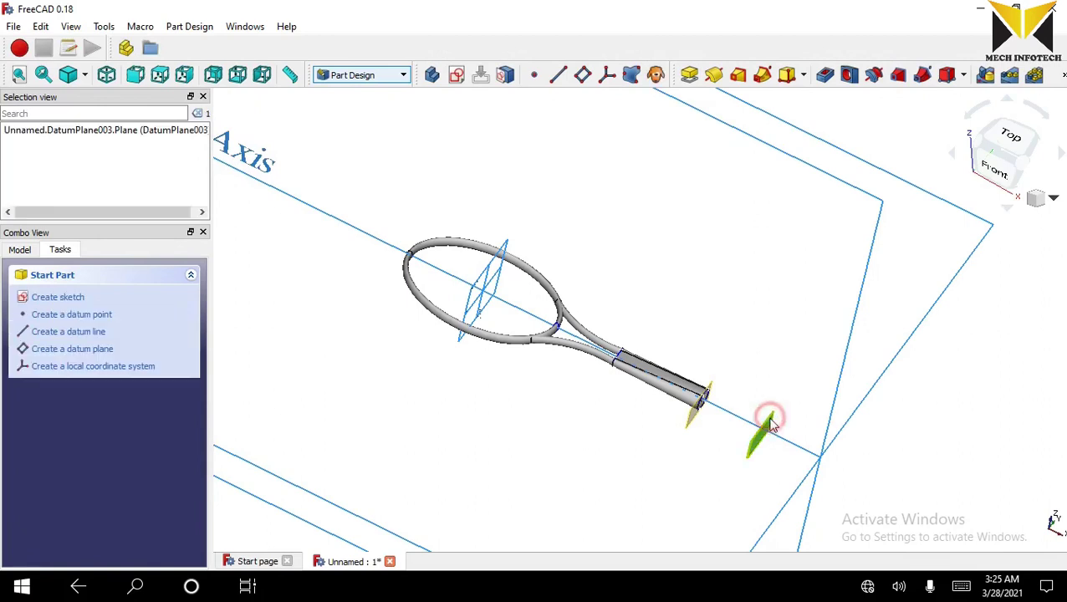
left_click(457, 76)
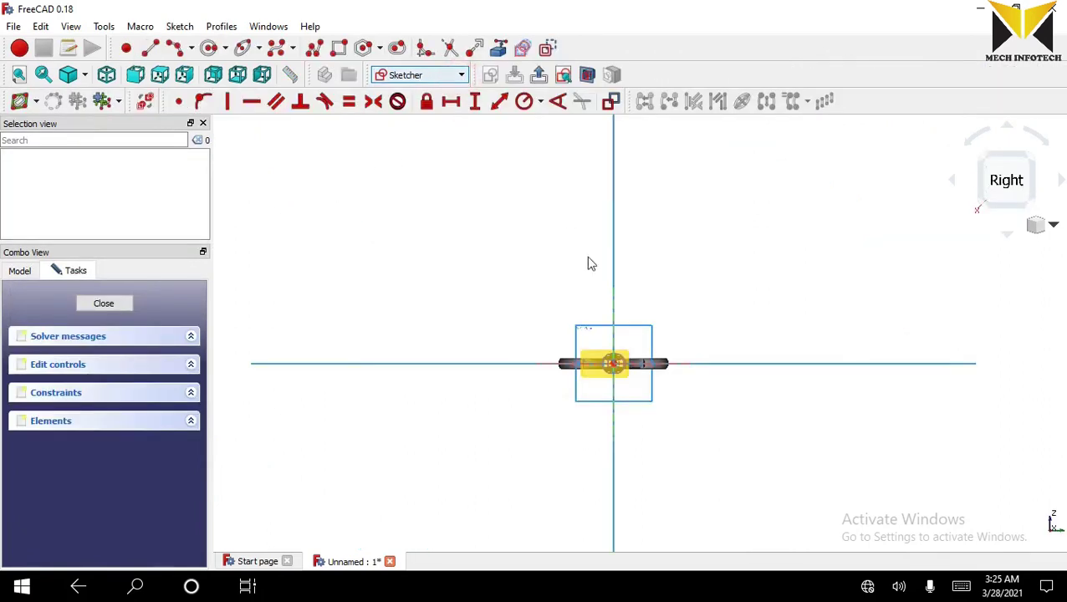
scroll(633, 371, "up", 6)
scroll(583, 364, "up", 2)
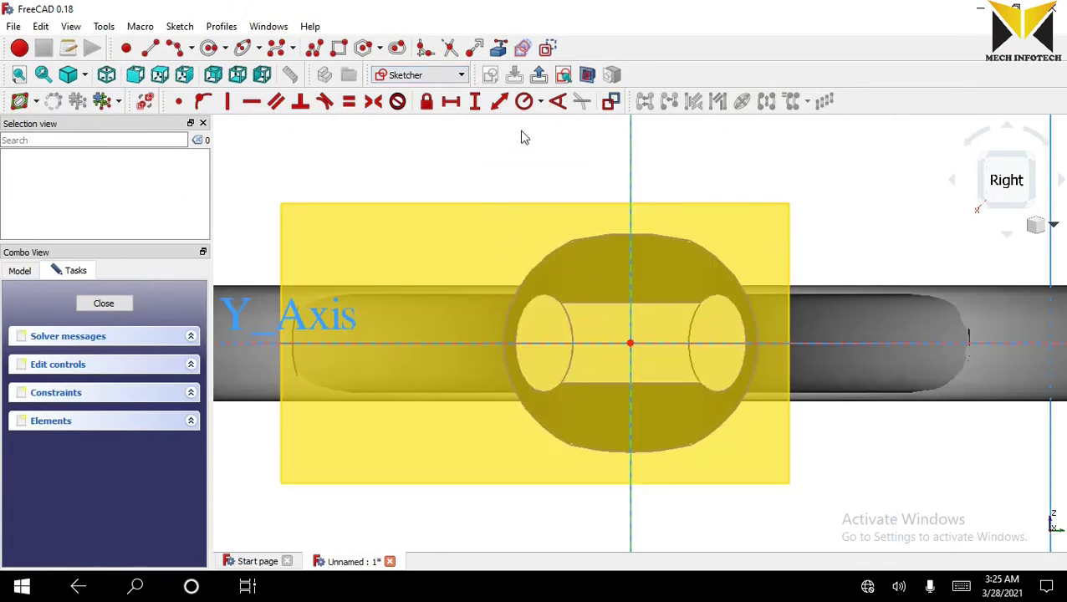
left_click(245, 48)
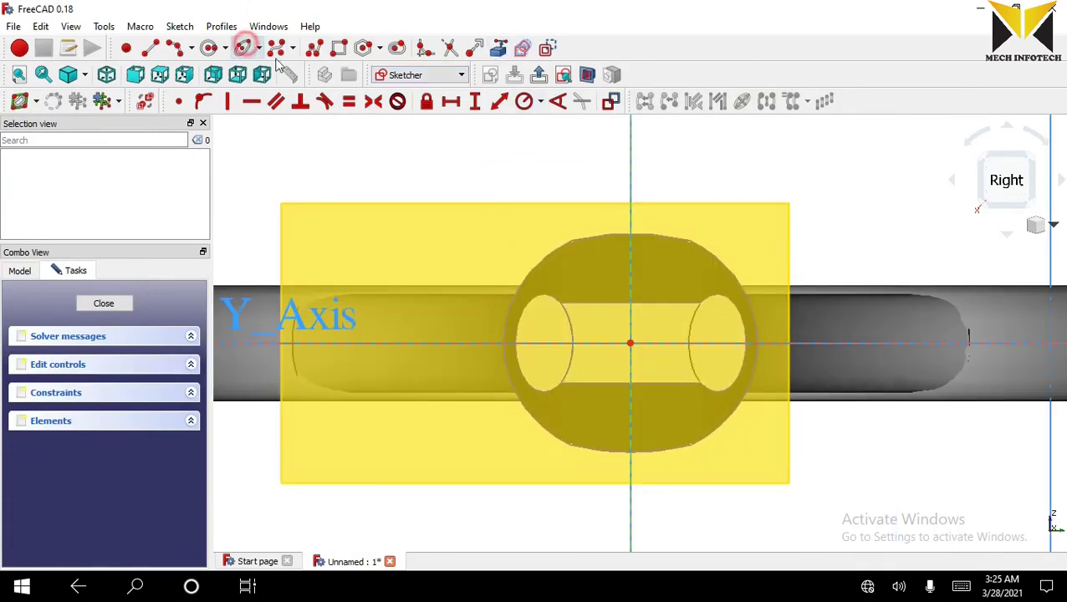
left_click(631, 345)
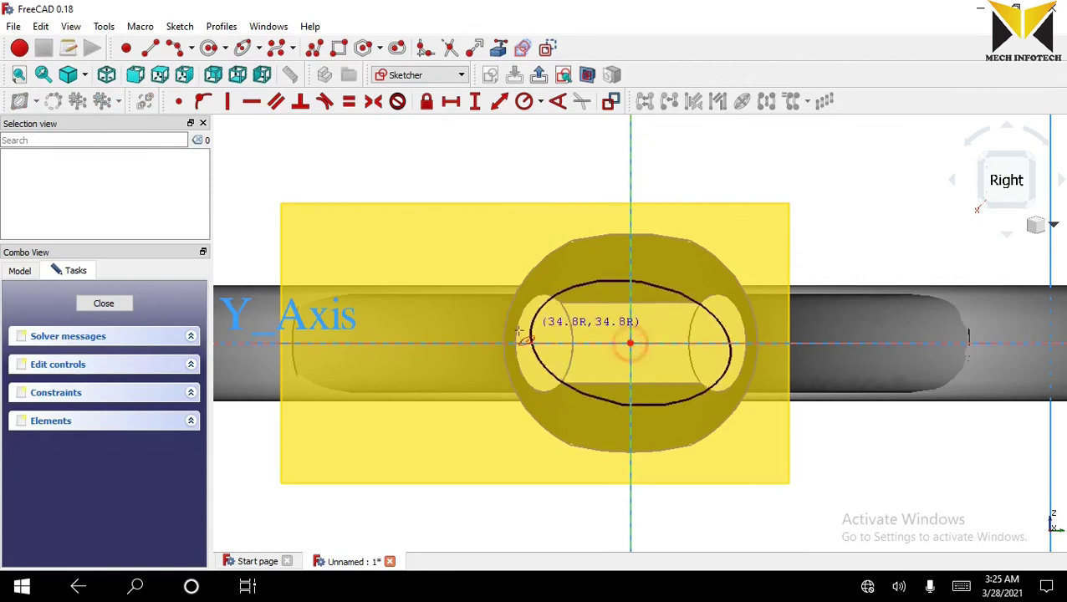
left_click(511, 345)
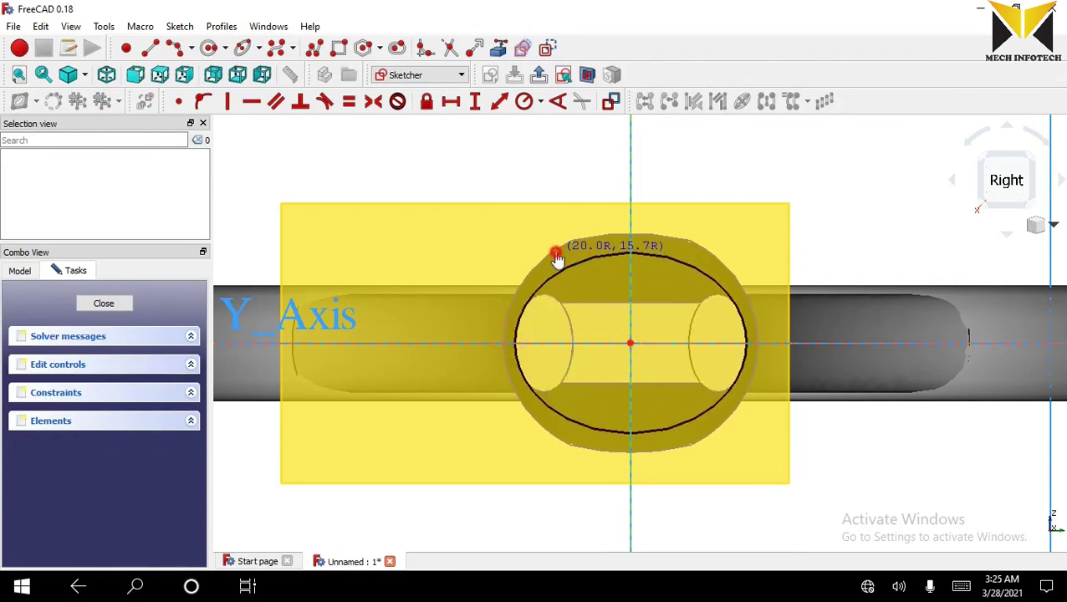
left_click(555, 252)
Constrain the ellipse's vertical axis to 40 mm and its horizontal axis to 44 mm.
left_click(632, 299)
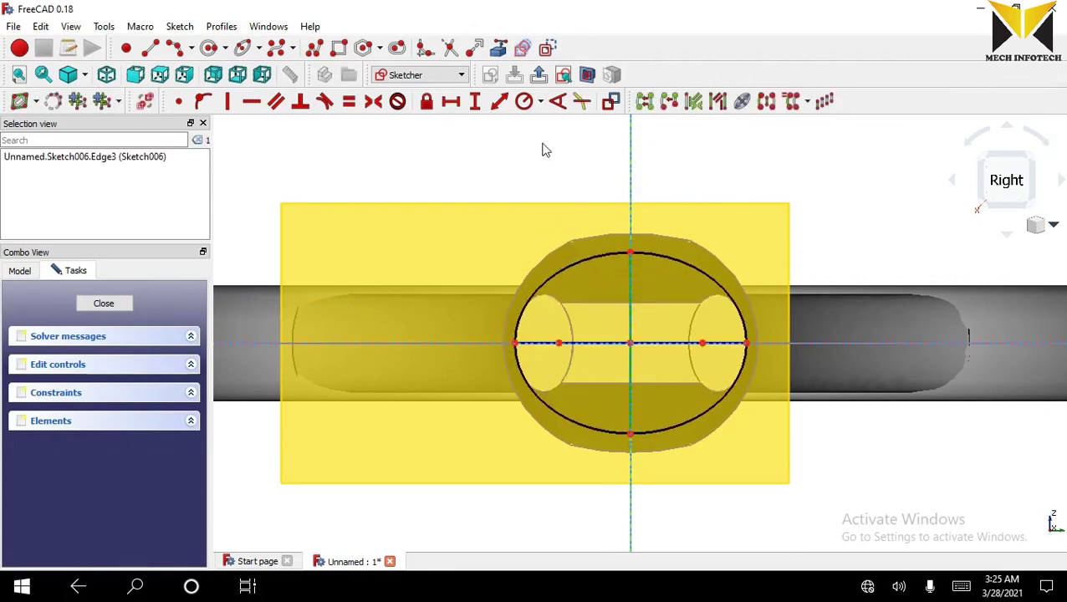
left_click(500, 102)
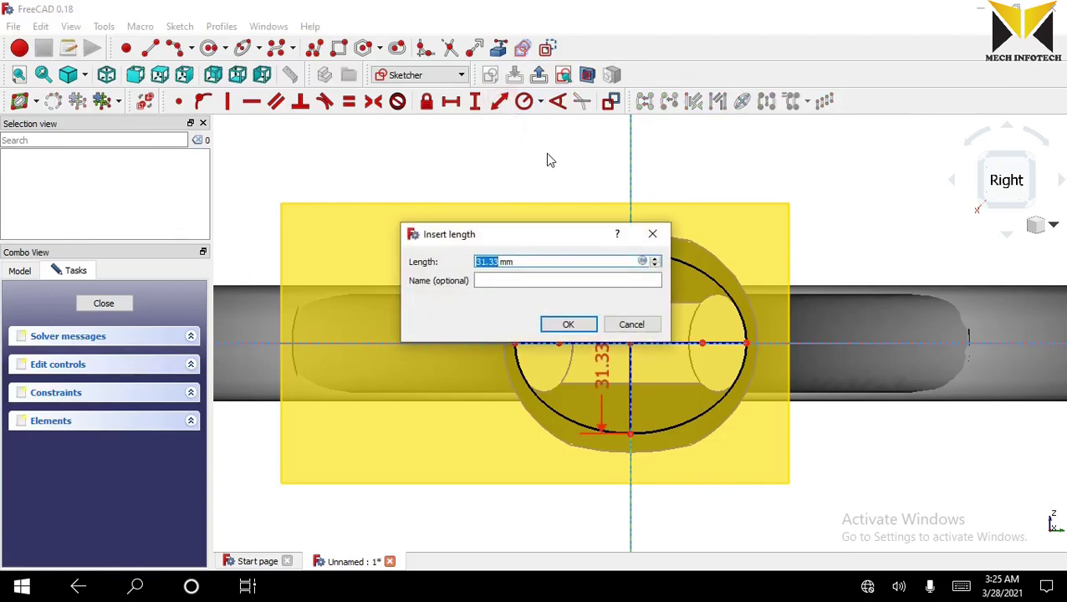
type("40")
left_click(577, 325)
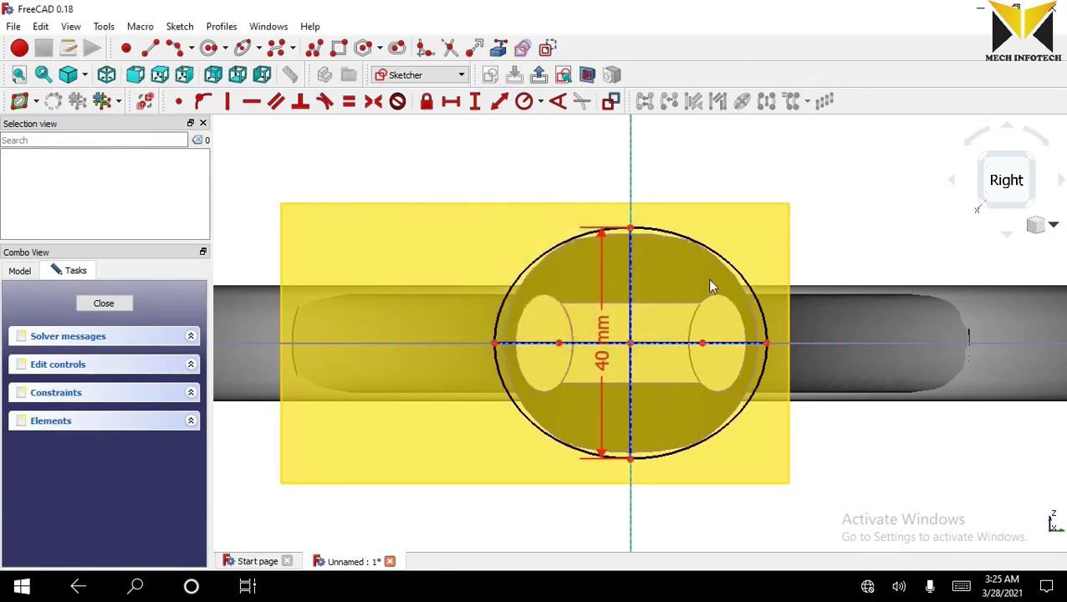
left_click(661, 343)
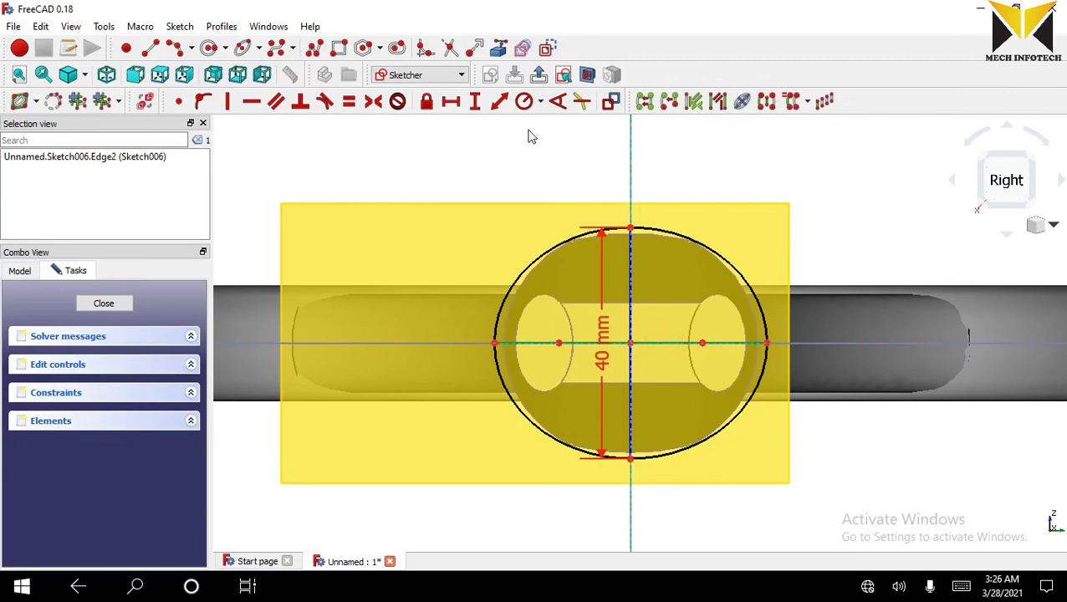
left_click(501, 103)
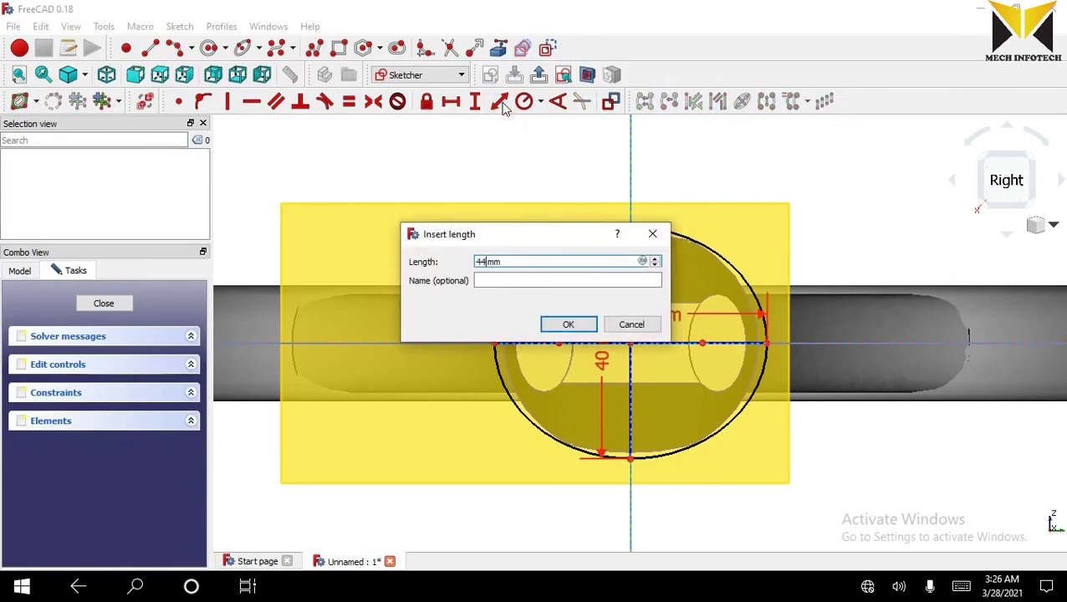
type("44")
key("Return")
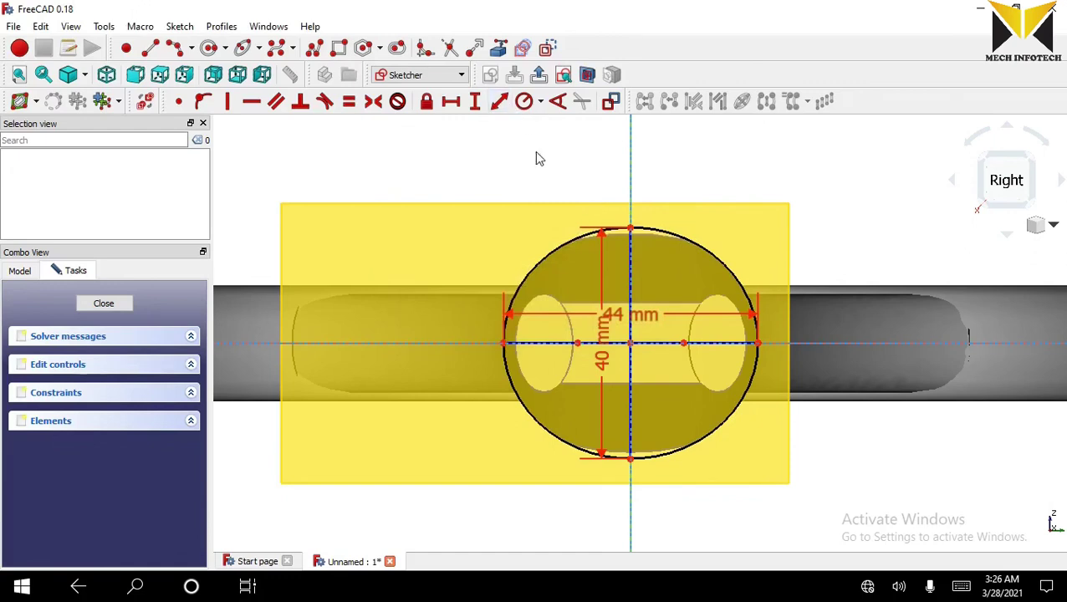
Draw a tall rectangle through the ellipse, extending past it above and below, and constrain its width to 20 mm.
left_click(338, 48)
left_click(595, 204)
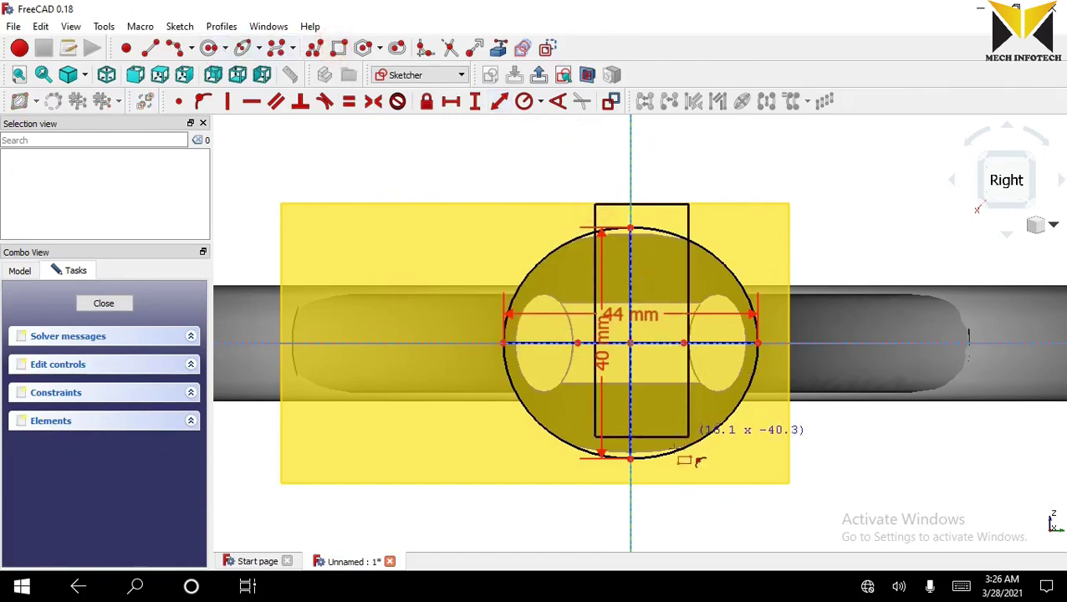
left_click(674, 490)
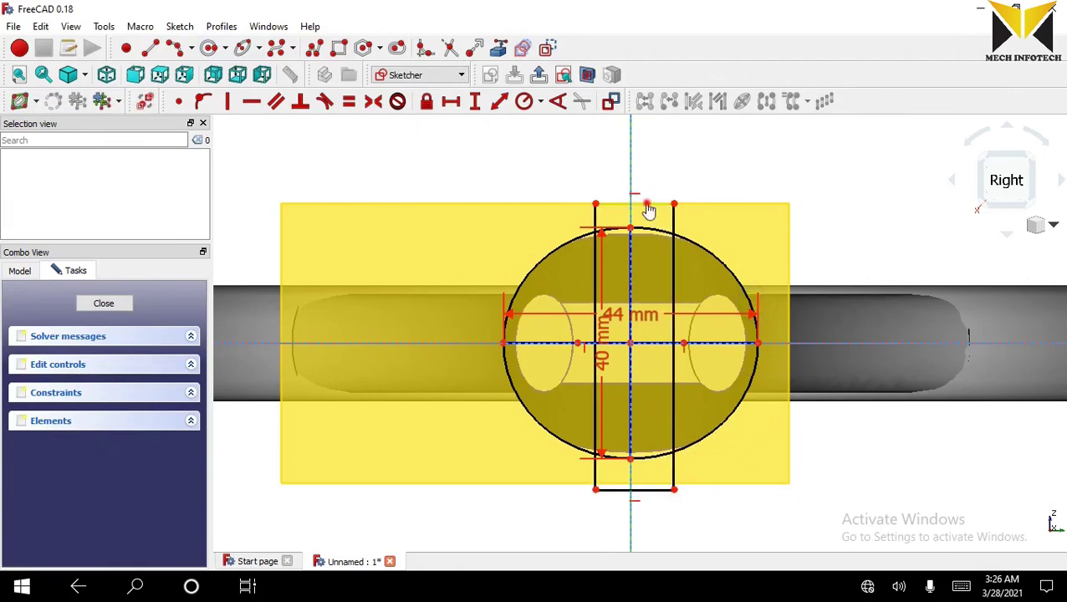
left_click(647, 205)
left_click(500, 102)
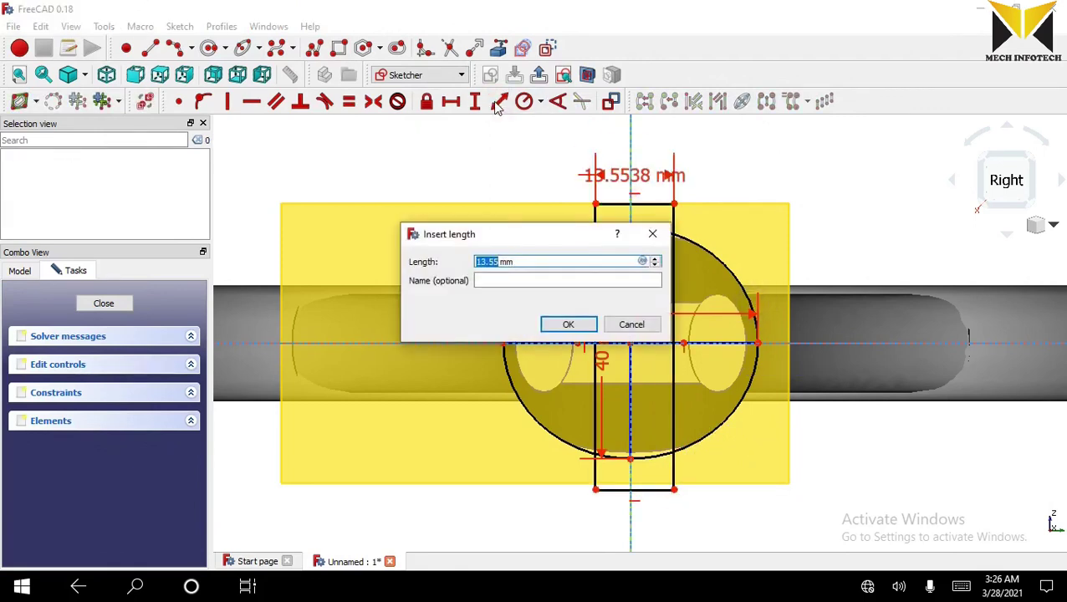
key("Return")
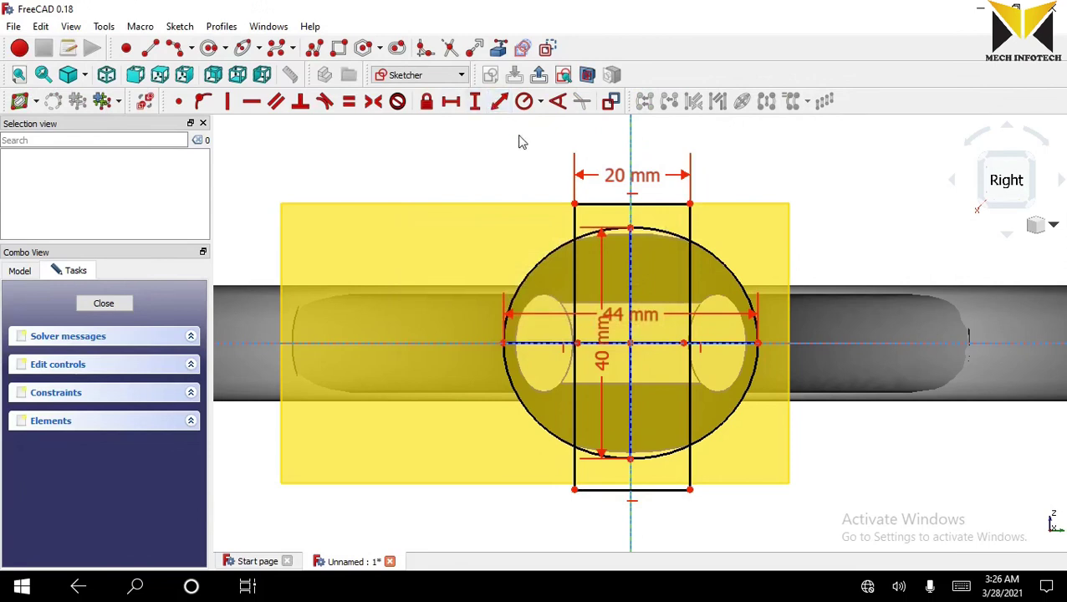
Constrain the rectangle's upper-left corner to 10 mm from the vertical axis.
left_click(576, 206)
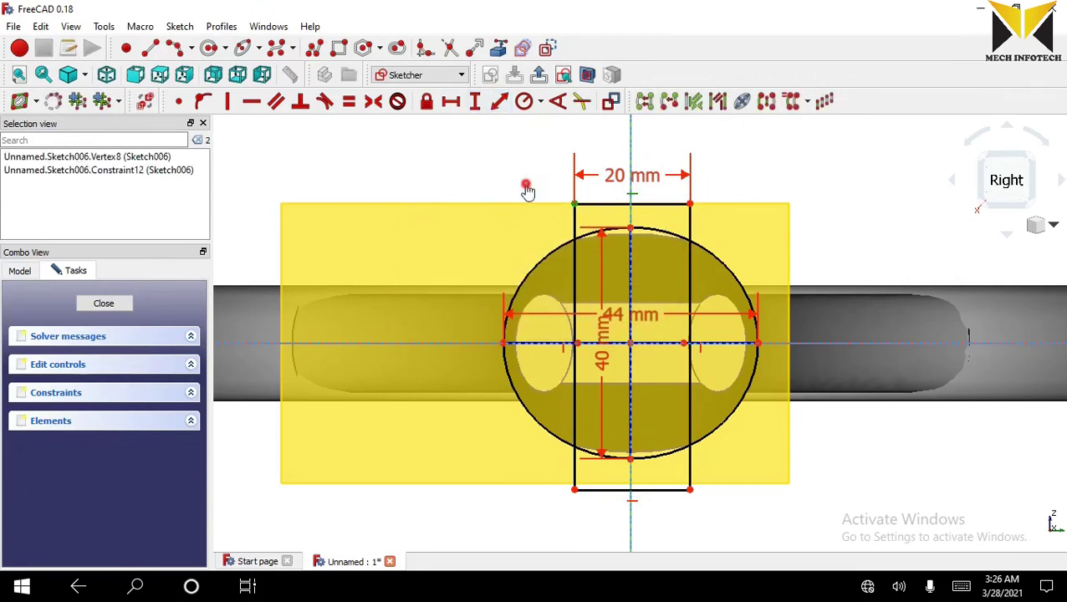
left_click(526, 191)
left_click(574, 204)
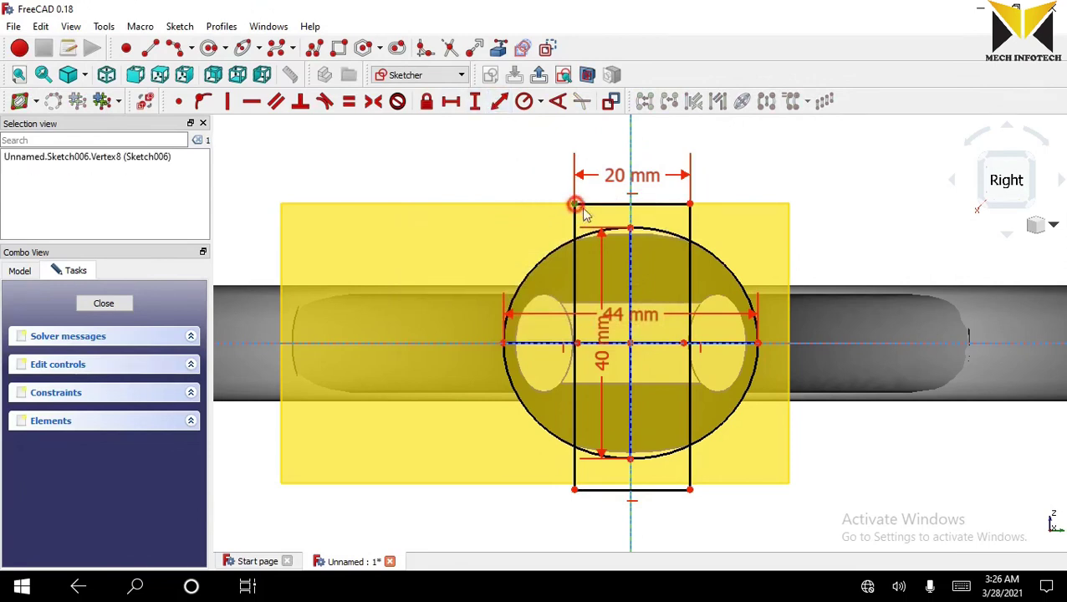
left_click(632, 279)
left_click(501, 102)
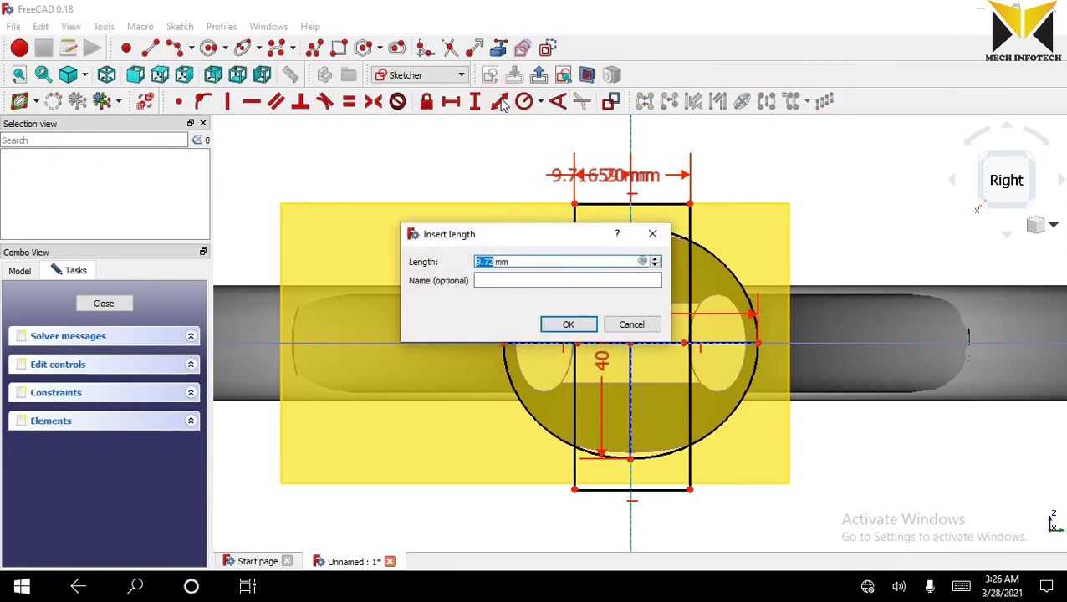
type("10")
key("Return")
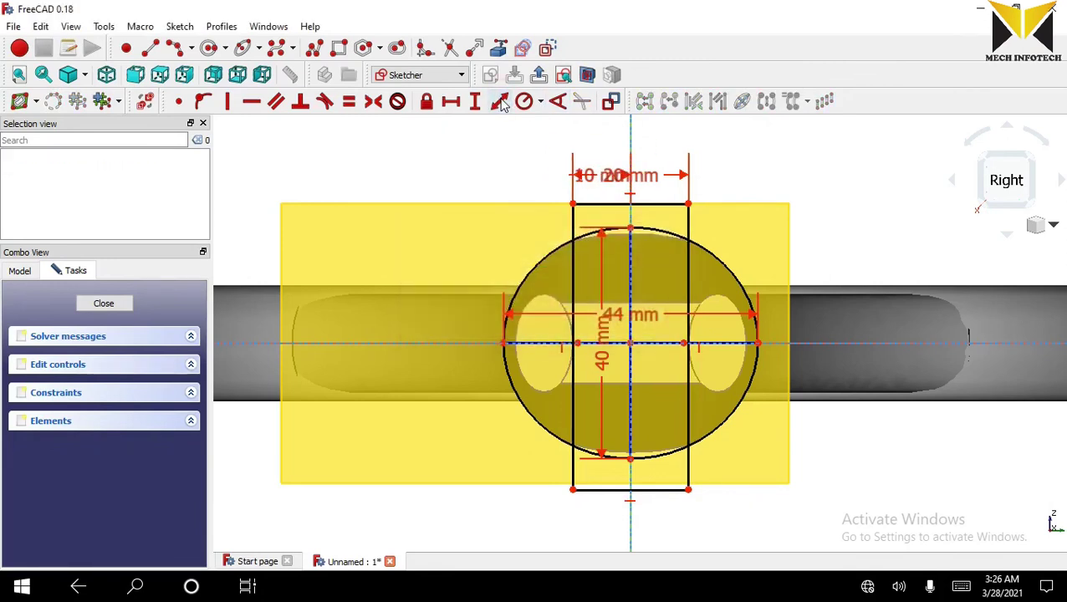
Trim away the upper and lower parts of the ellipse between the rectangle's vertical sides, leaving the two side arcs.
left_click(449, 48)
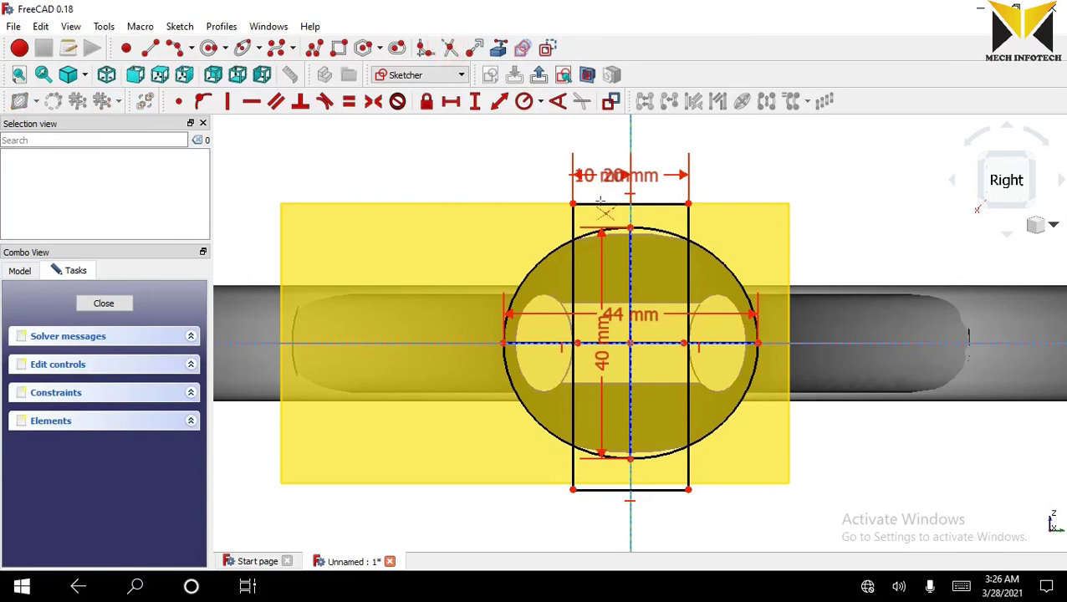
left_click(609, 230)
left_click(662, 233)
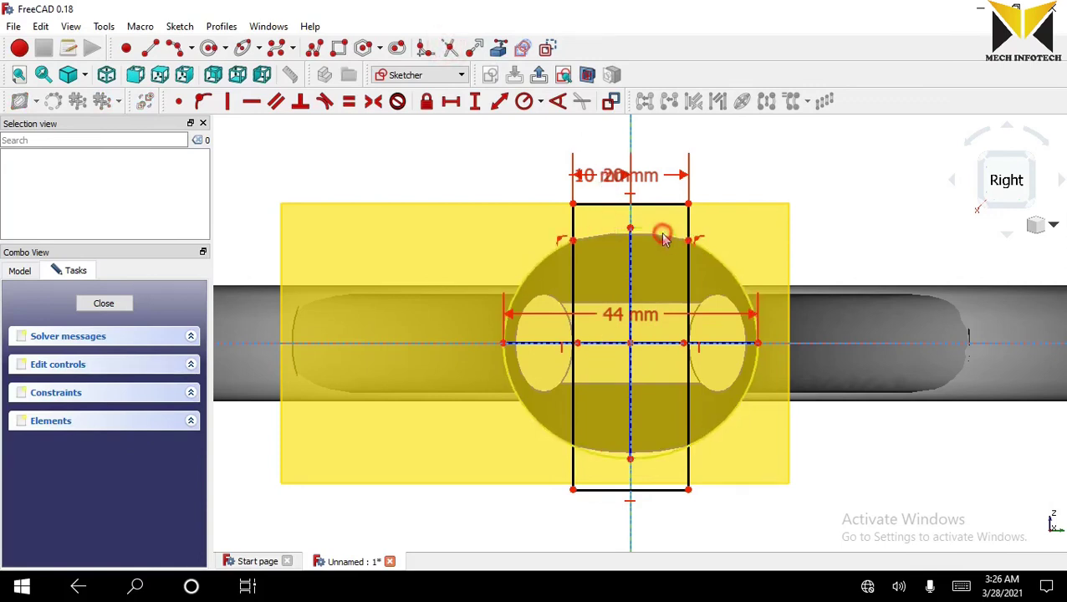
left_click(664, 462)
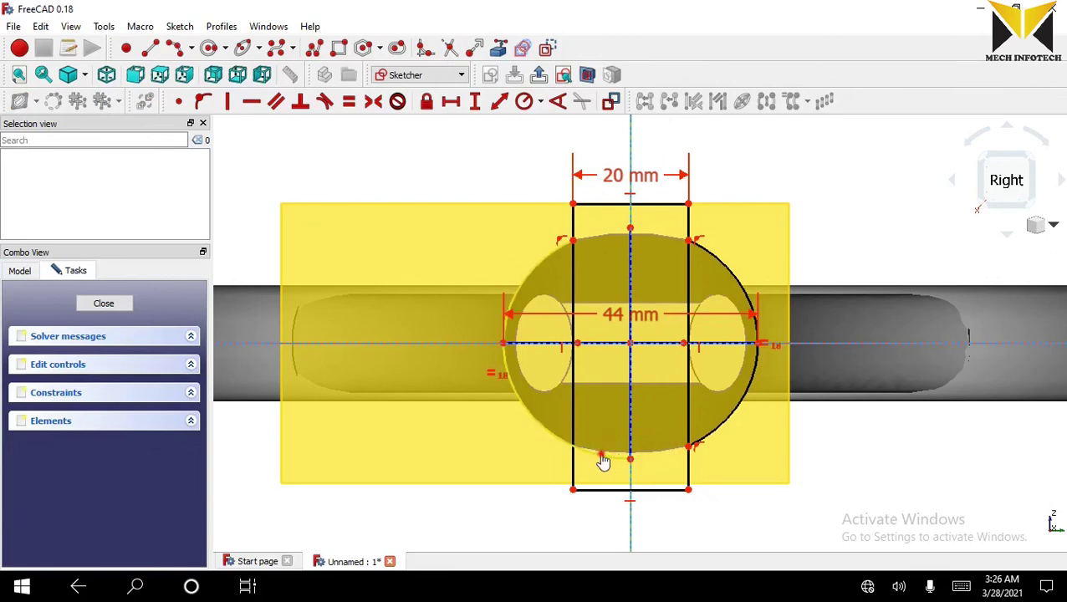
Delete all four sides of the construction rectangle, leaving only the two side arcs of the ellipse.
left_click(573, 222)
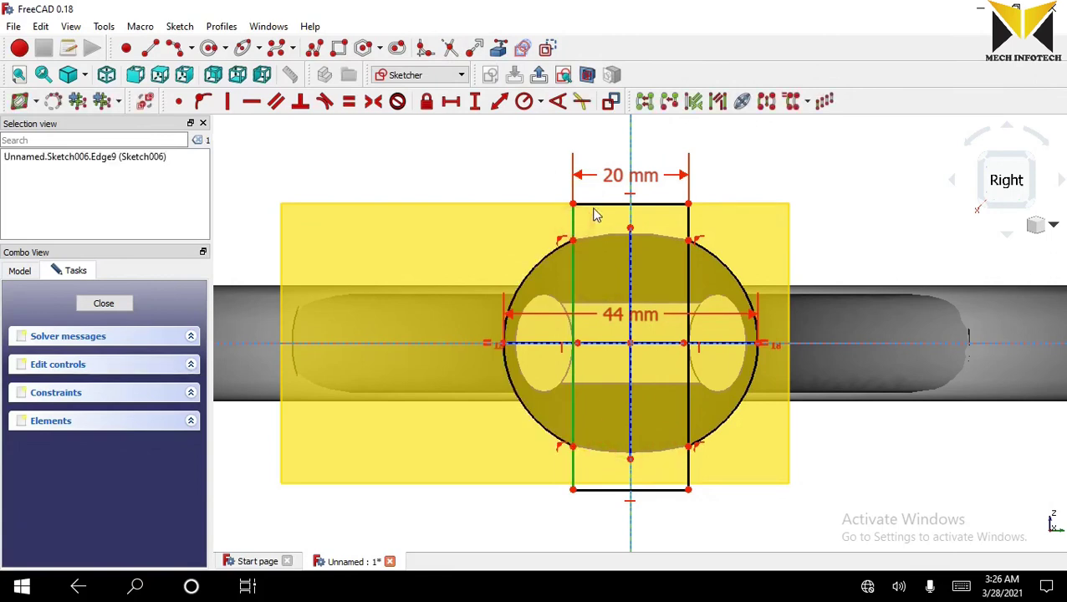
left_click(596, 204)
left_click(688, 221)
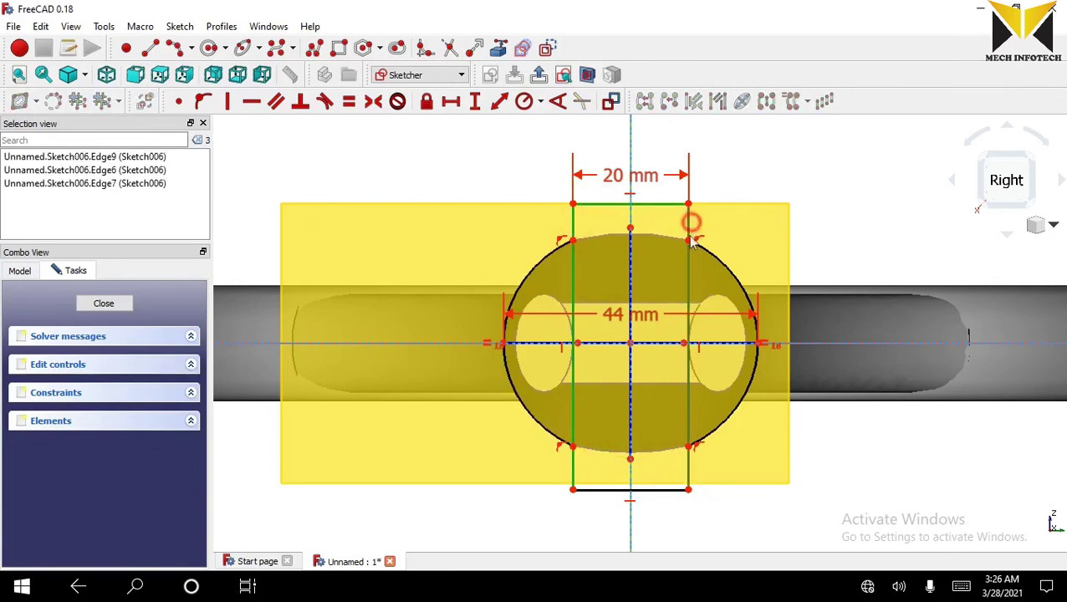
left_click(660, 489)
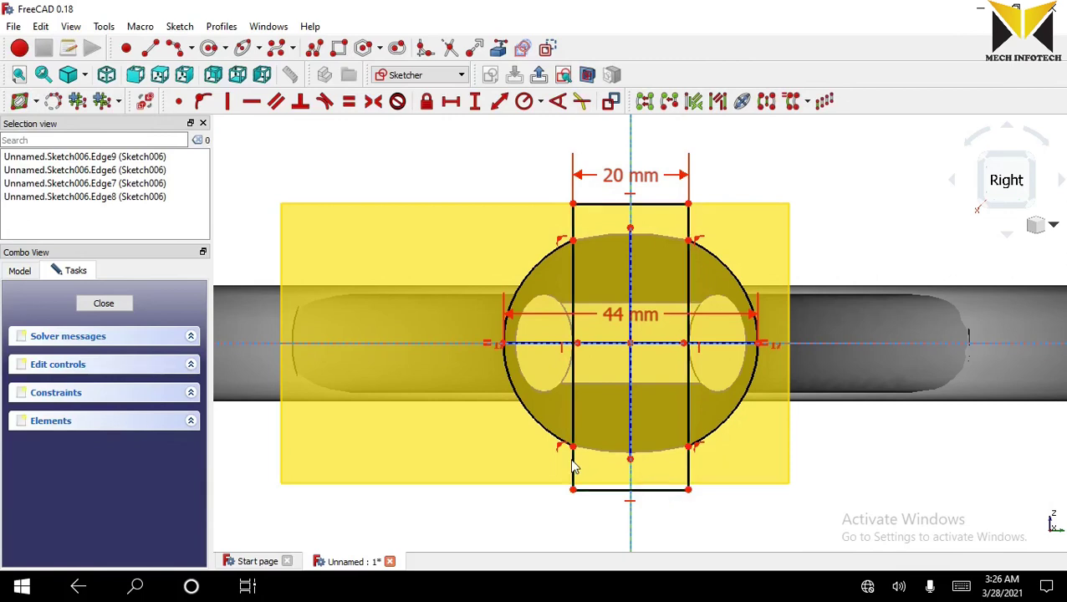
key("Delete")
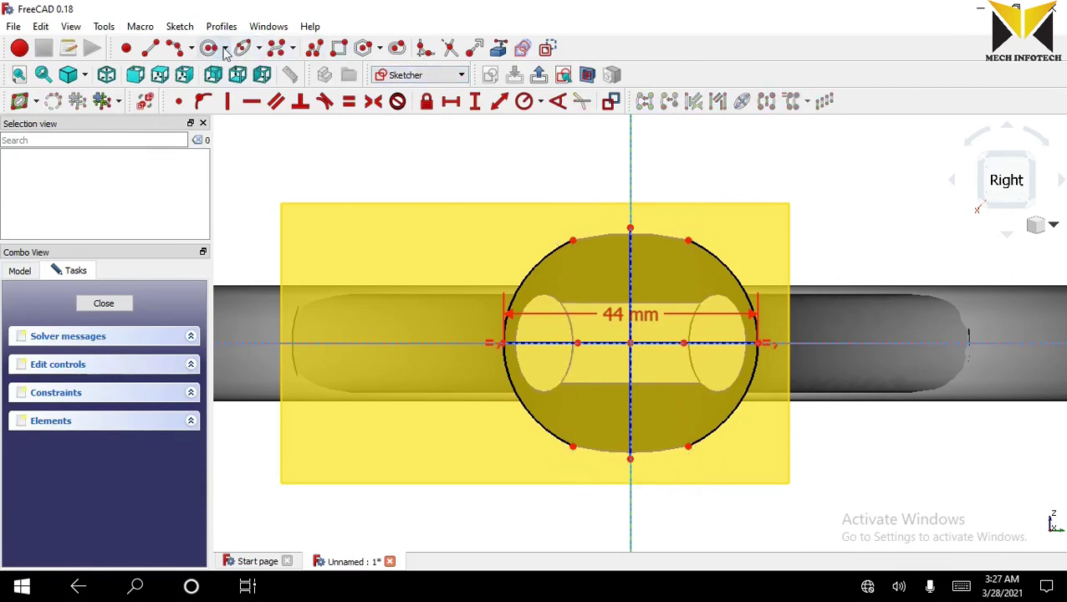
Draw an arc joining the lower ends of the two side arcs and constrain its radius to 44 mm.
left_click(174, 47)
scroll(606, 455, "up", 2)
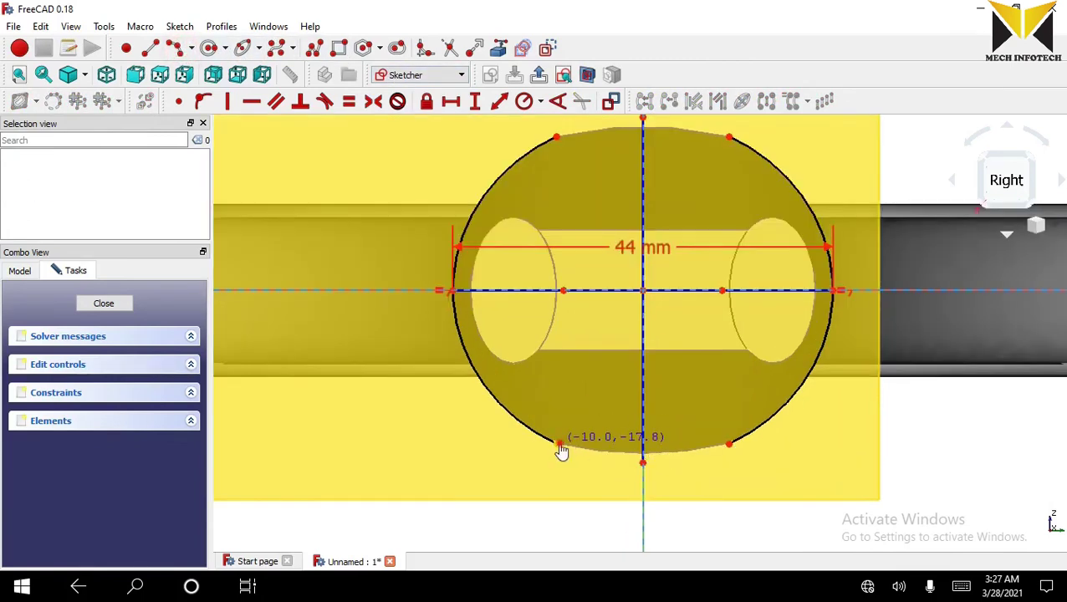
left_click(557, 443)
left_click(730, 445)
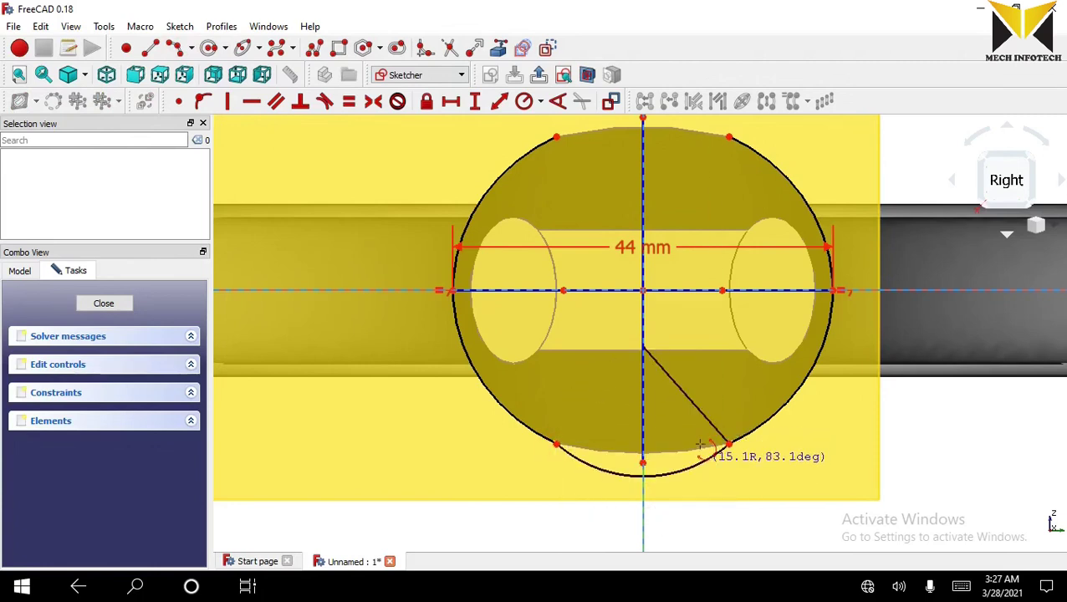
left_click(707, 416)
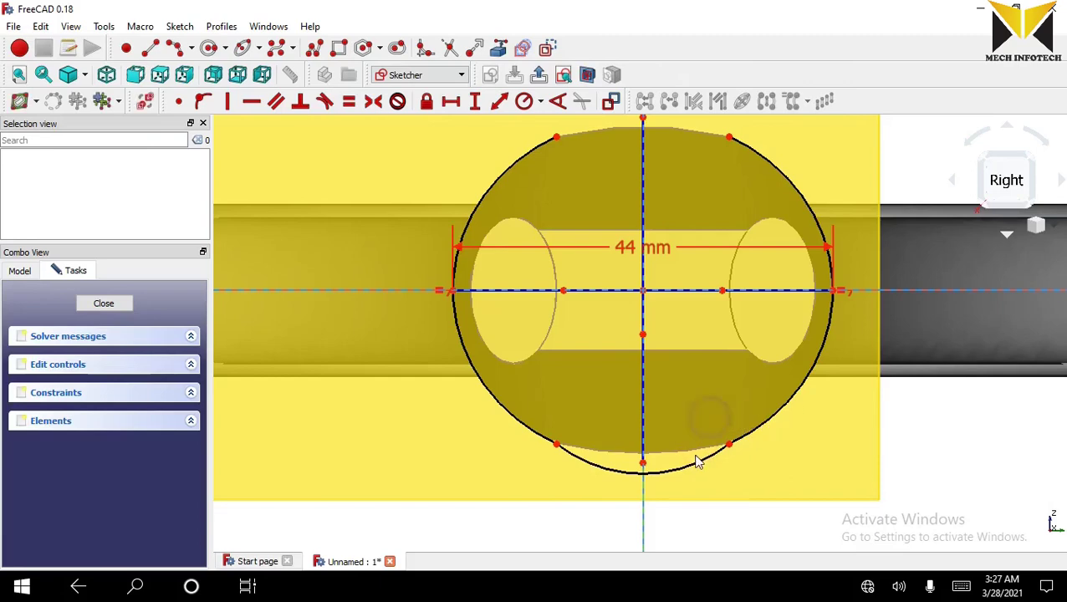
left_click(697, 468)
left_click(523, 102)
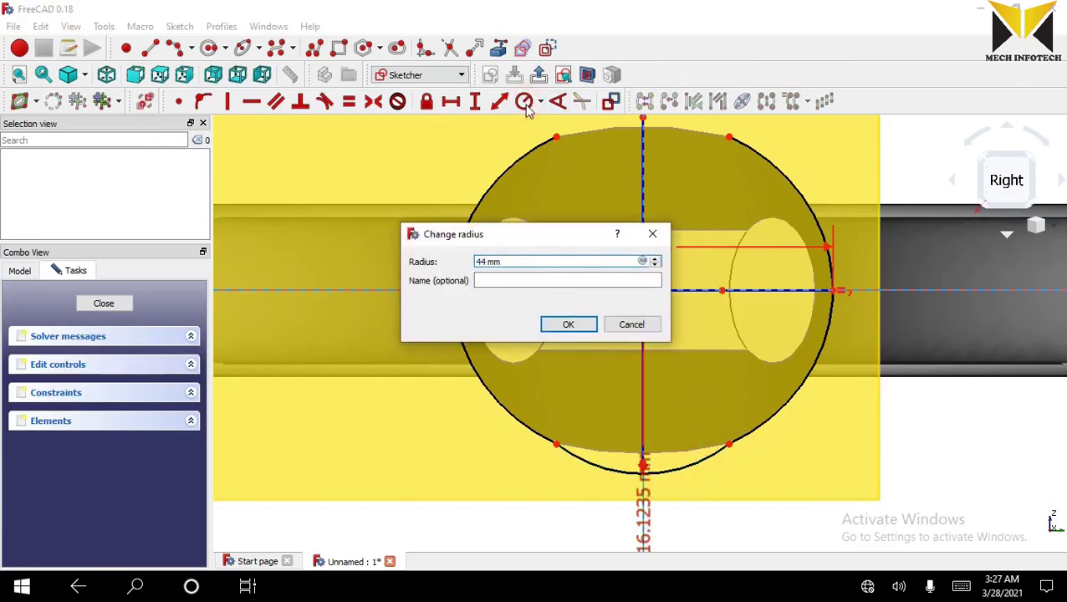
key("Return")
scroll(645, 272, "down", 2)
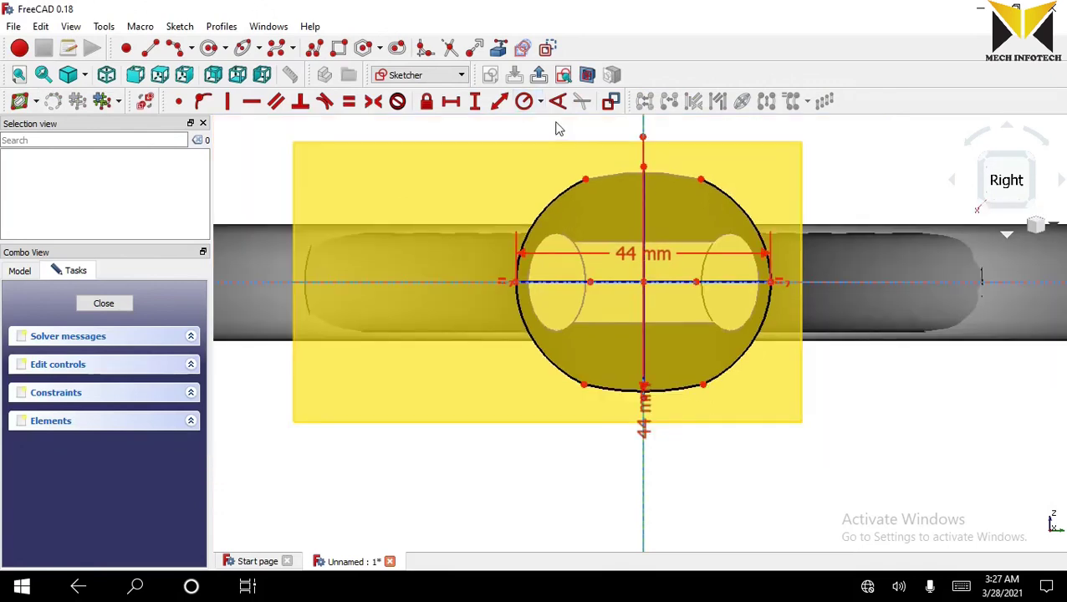
left_click(175, 47)
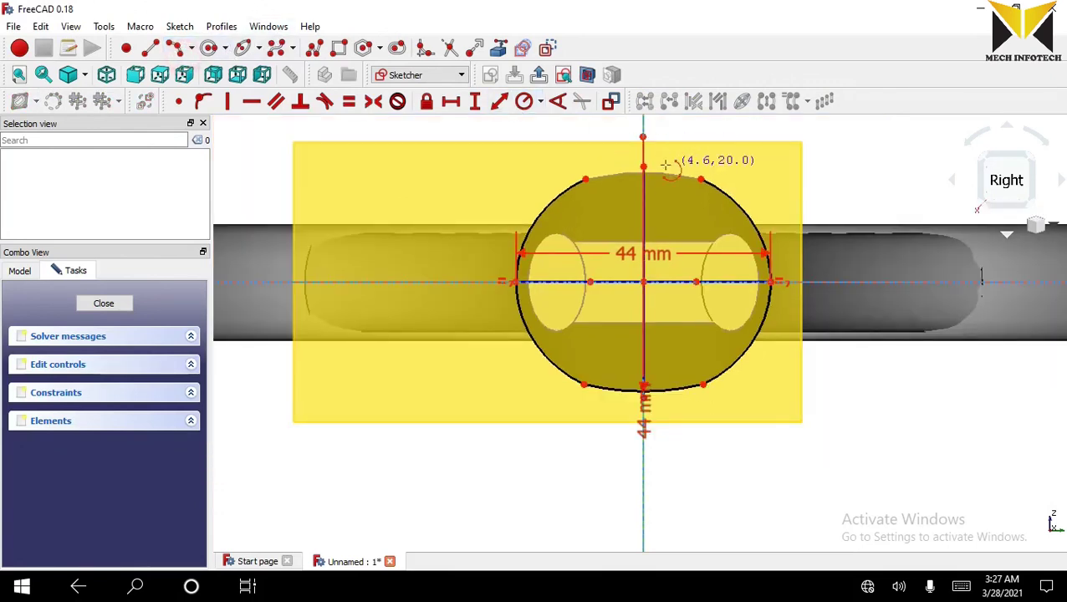
left_click(585, 179)
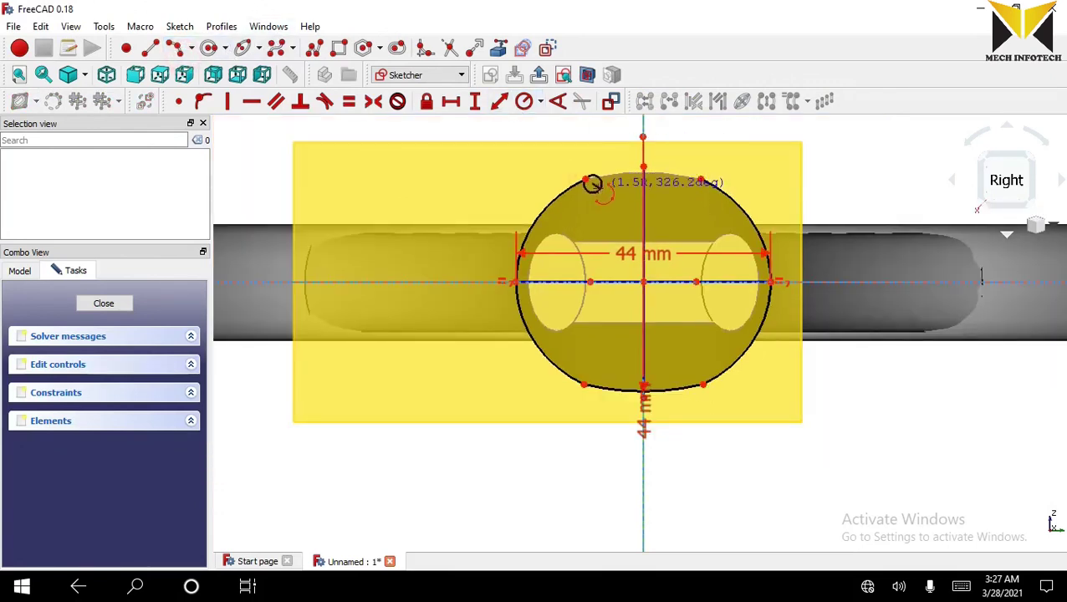
right_click(593, 184)
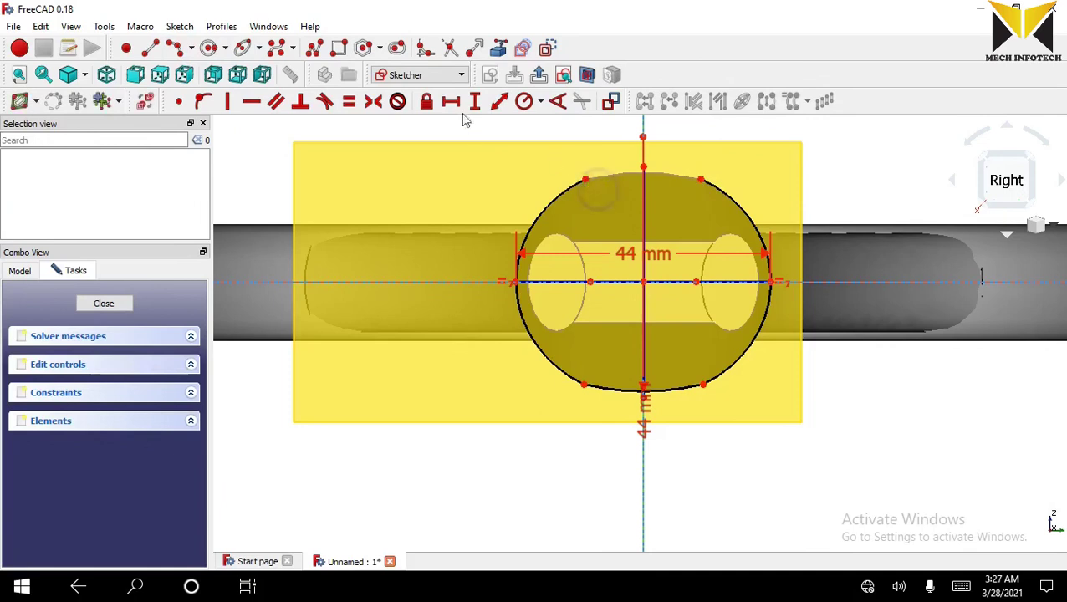
Draw an arc joining the upper ends of the two side arcs and constrain its radius to 44 mm.
left_click(176, 48)
left_click(585, 182)
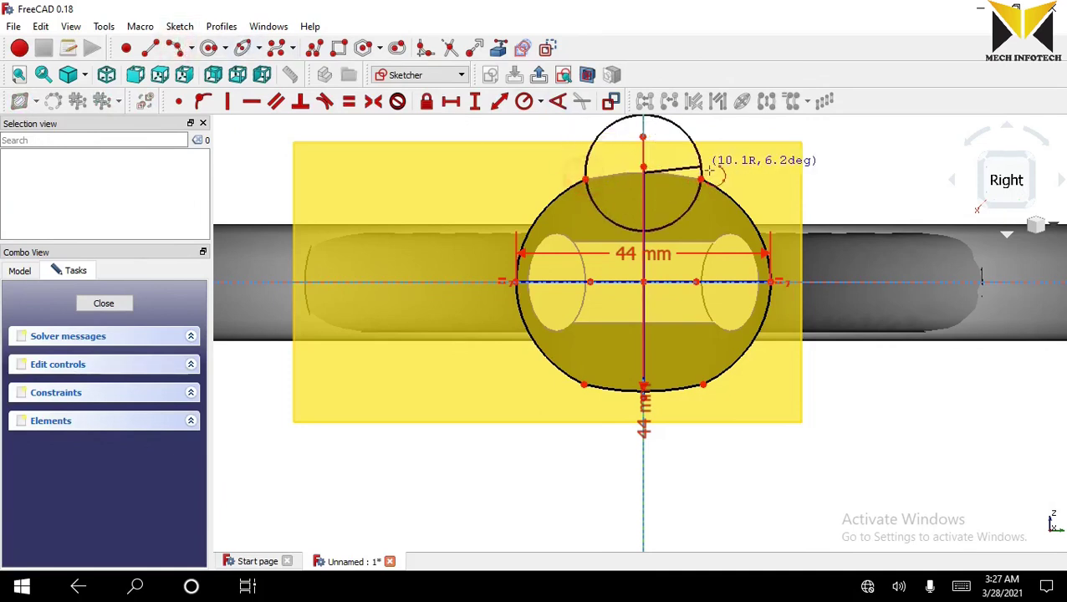
left_click(699, 181)
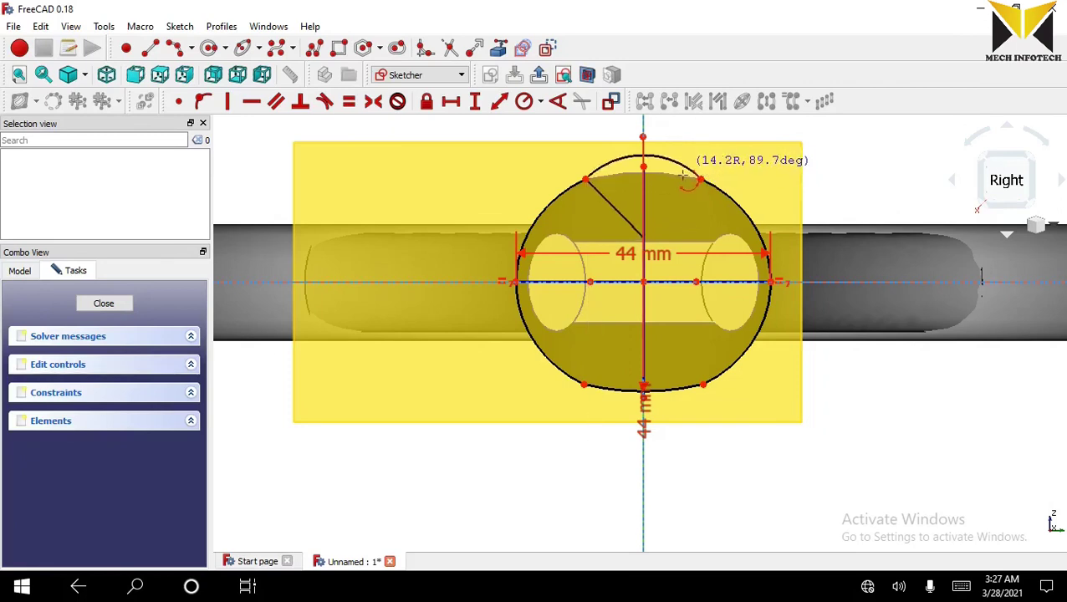
left_click(689, 173)
left_click(682, 171)
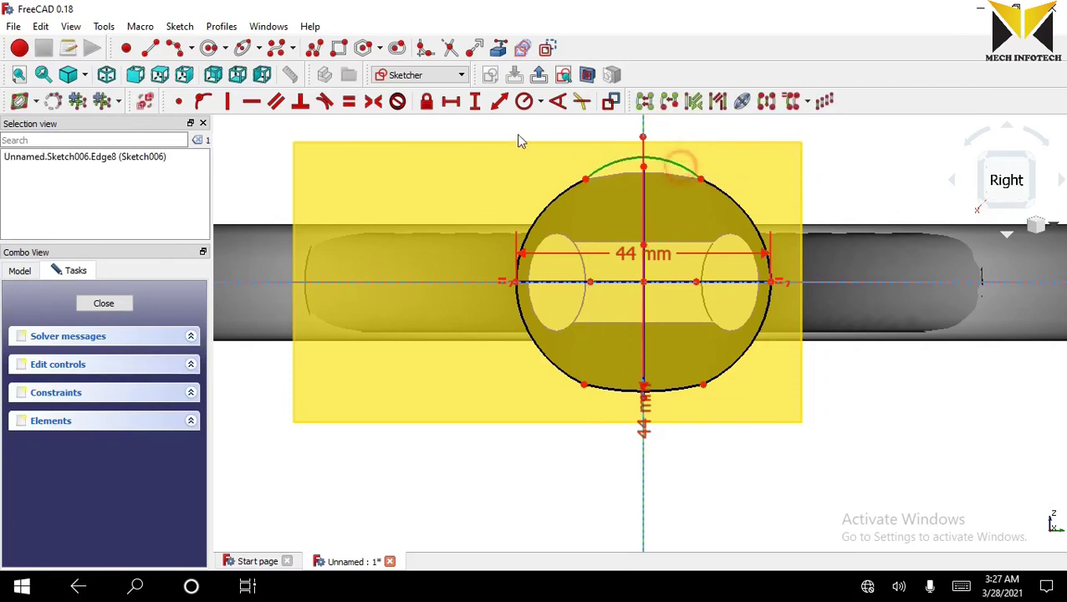
left_click(526, 112)
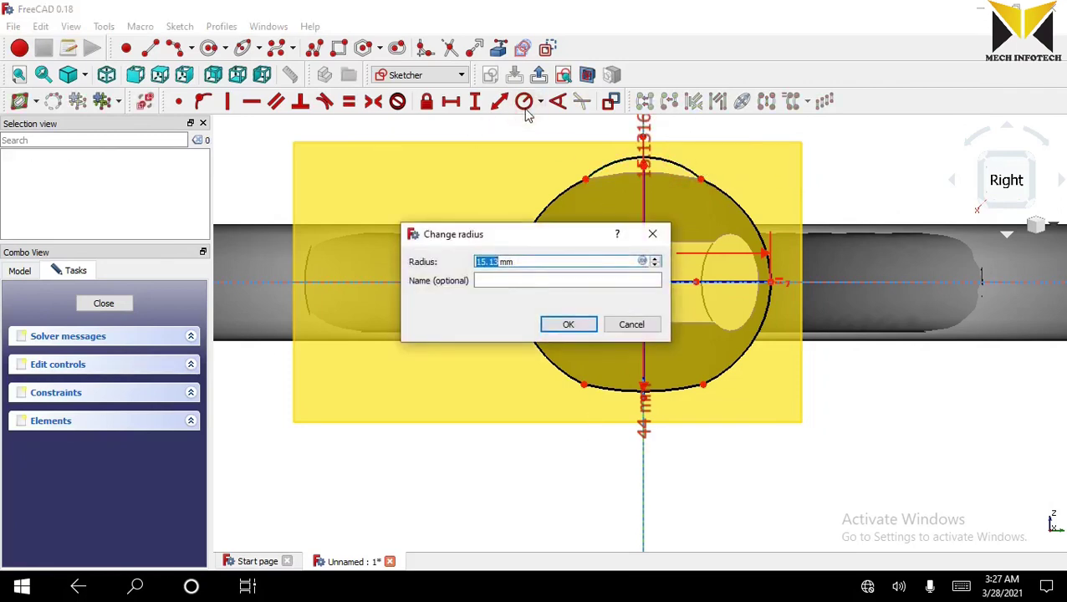
type("44")
key("Return")
scroll(539, 124, "down", 3)
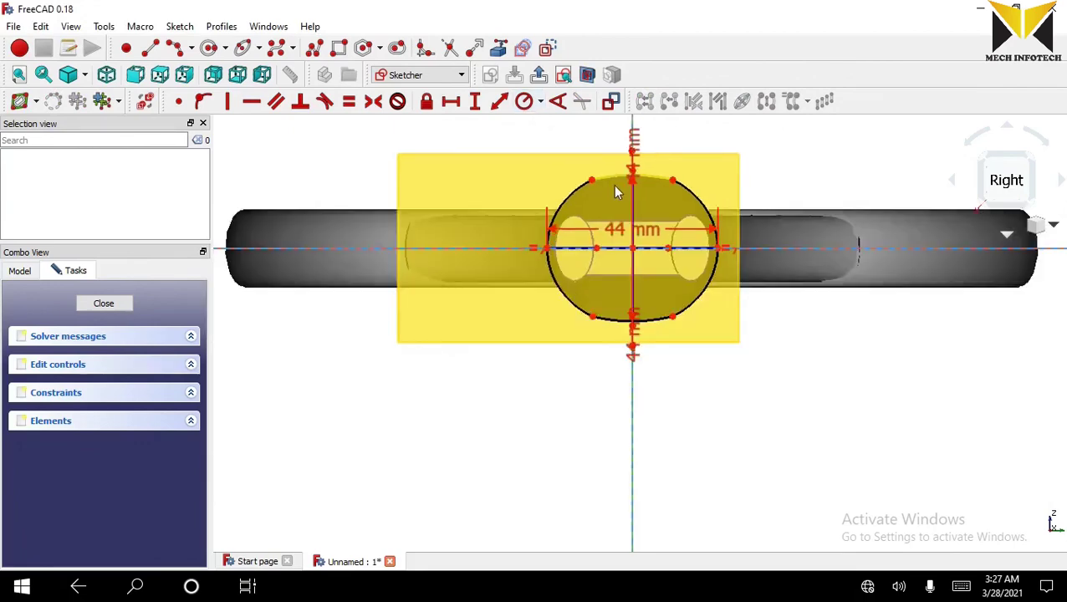
Close the end profile sketch and hide its datum plane.
left_click(539, 76)
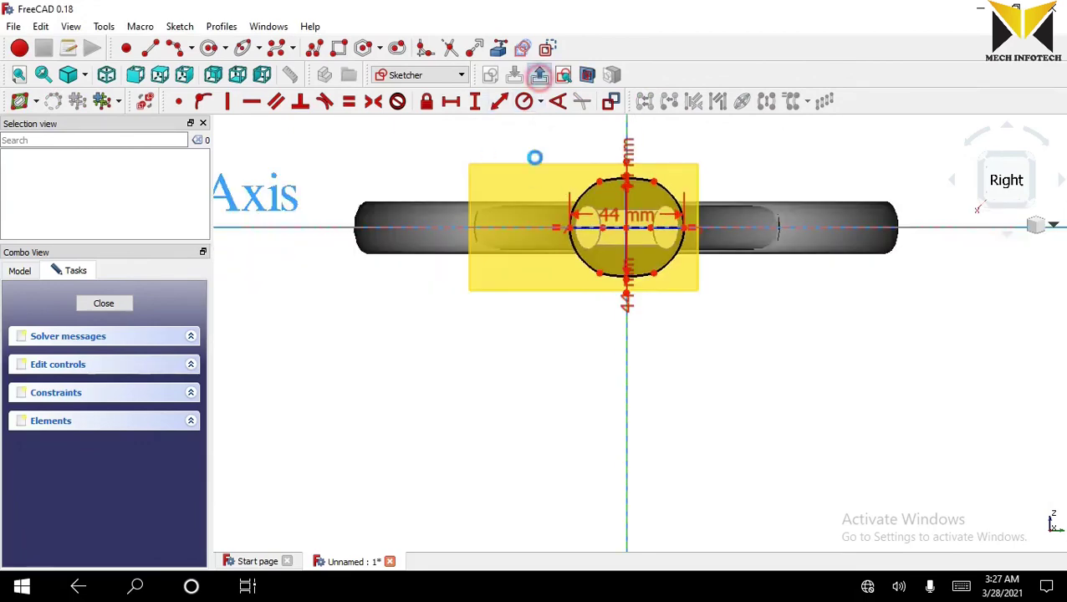
left_click(641, 314)
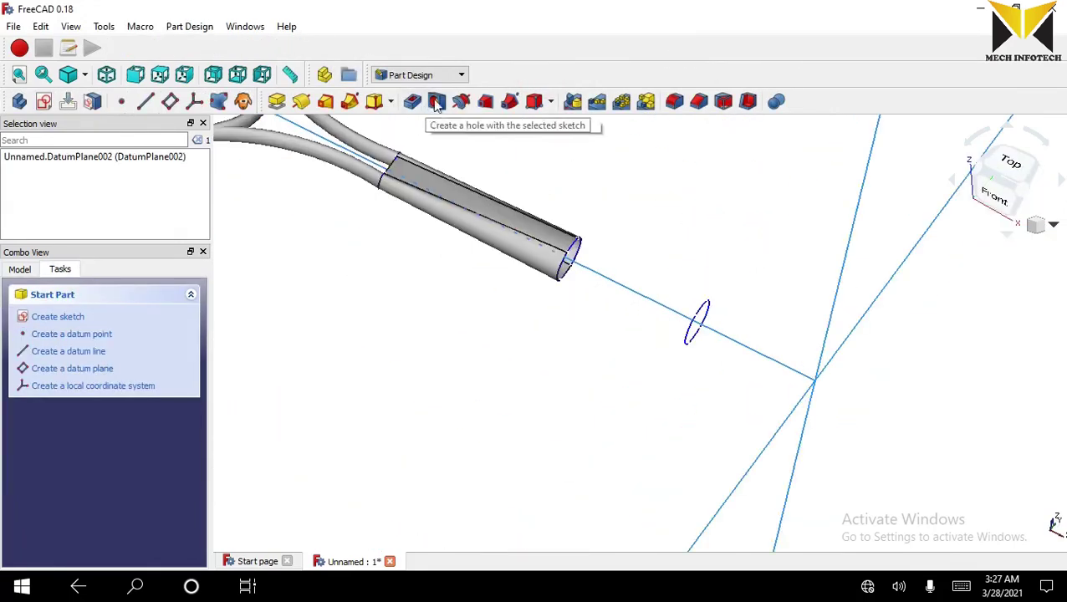
In the Surface workbench, create a Stretch surface between the rear side arcs of the handle's end profile and the new end profile.
left_click(428, 74)
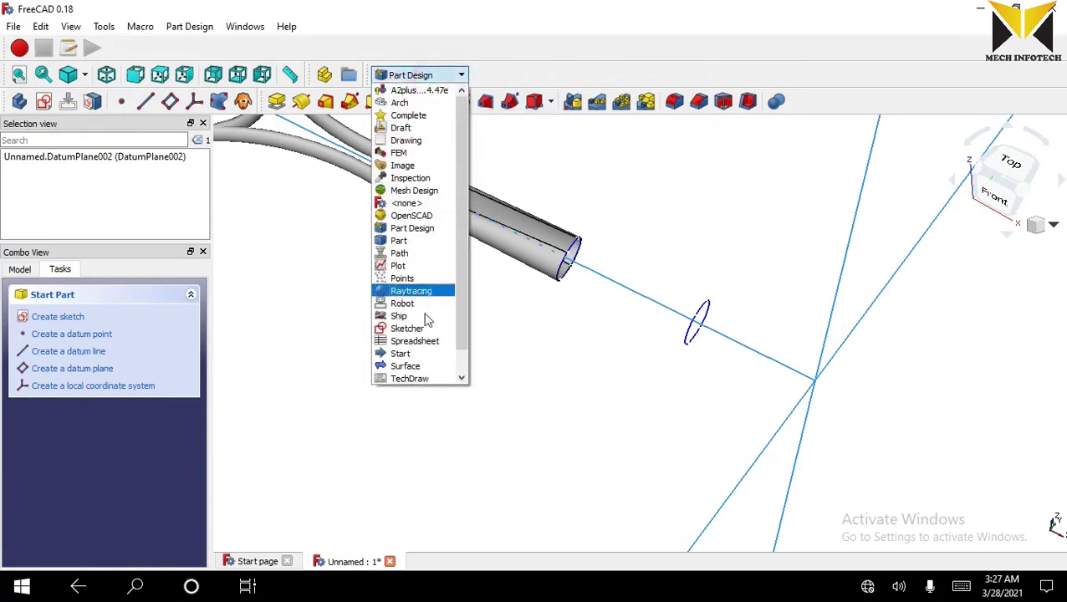
left_click(410, 365)
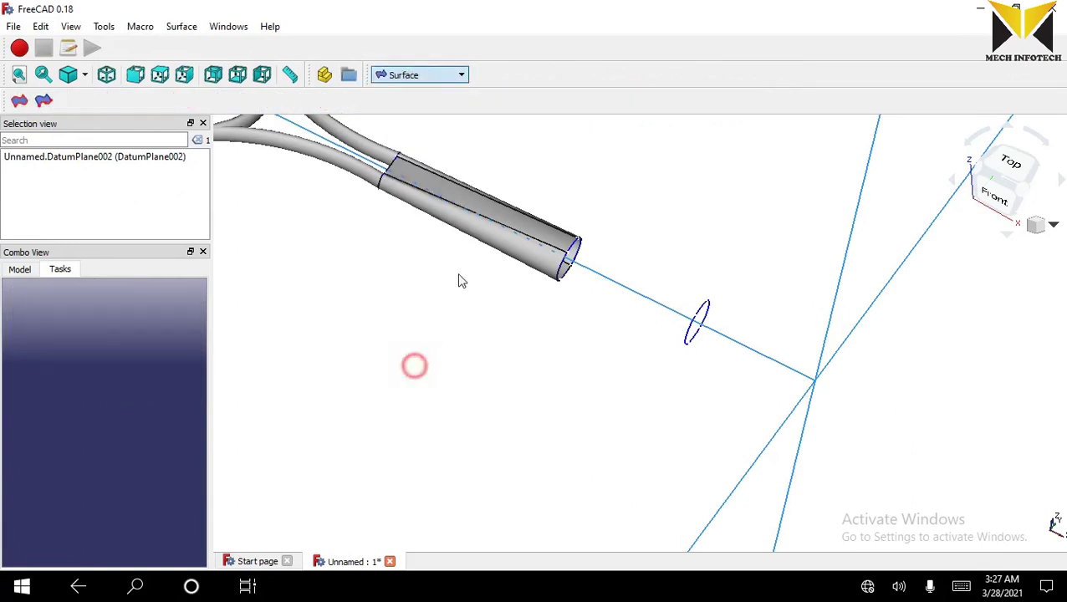
left_click(43, 101)
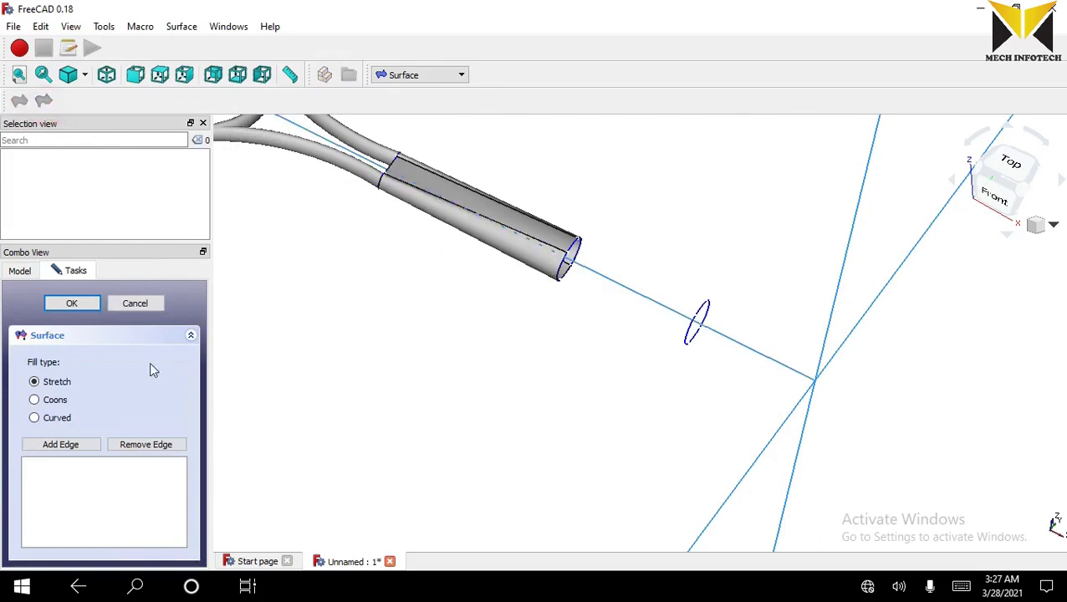
left_click(65, 446)
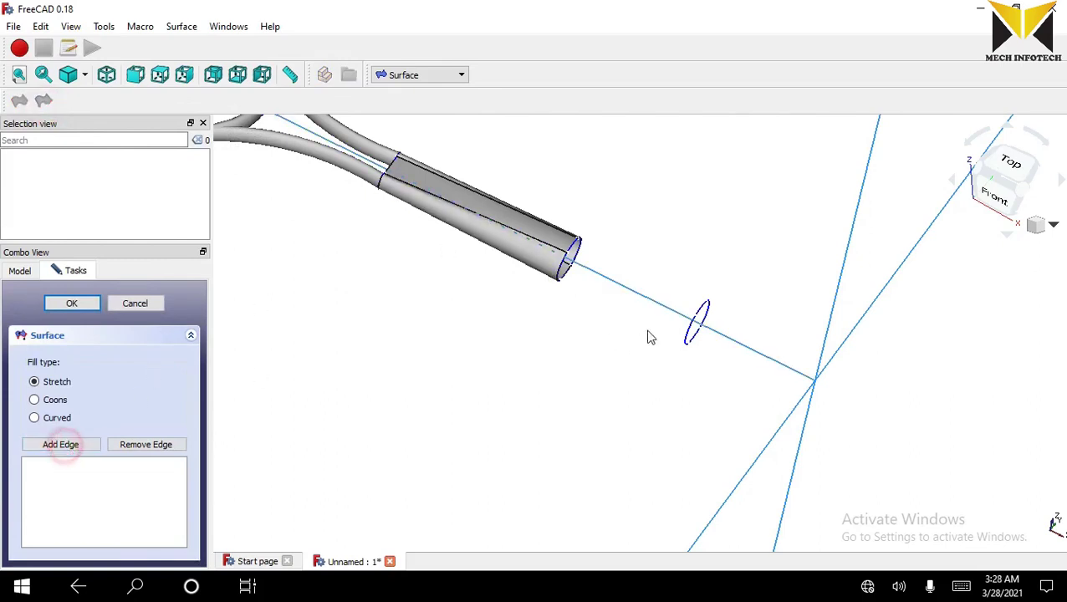
scroll(594, 254, "up", 2)
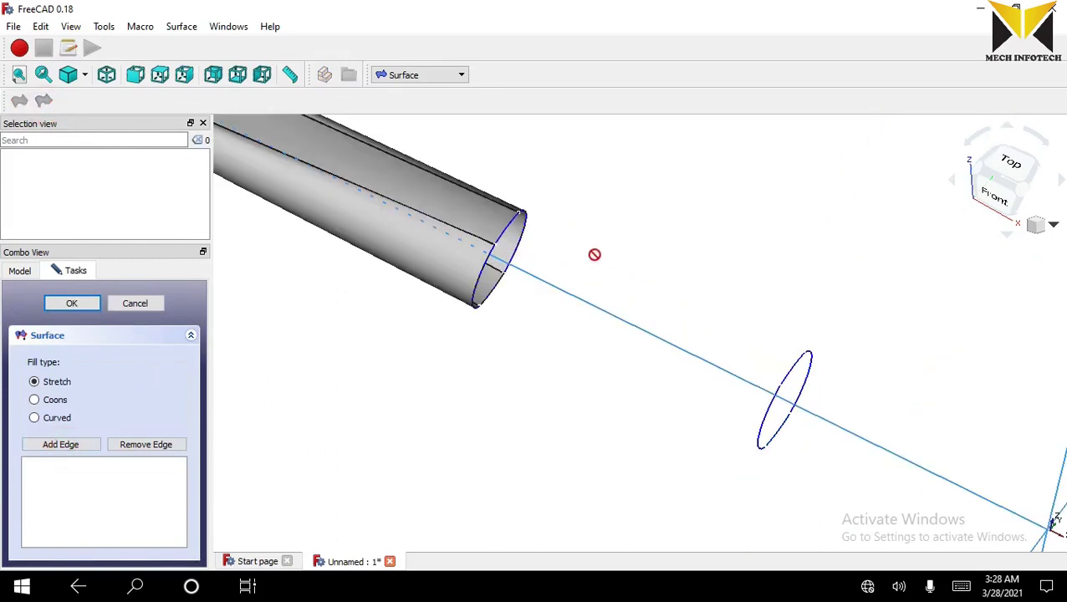
left_click(525, 224)
left_click(812, 365)
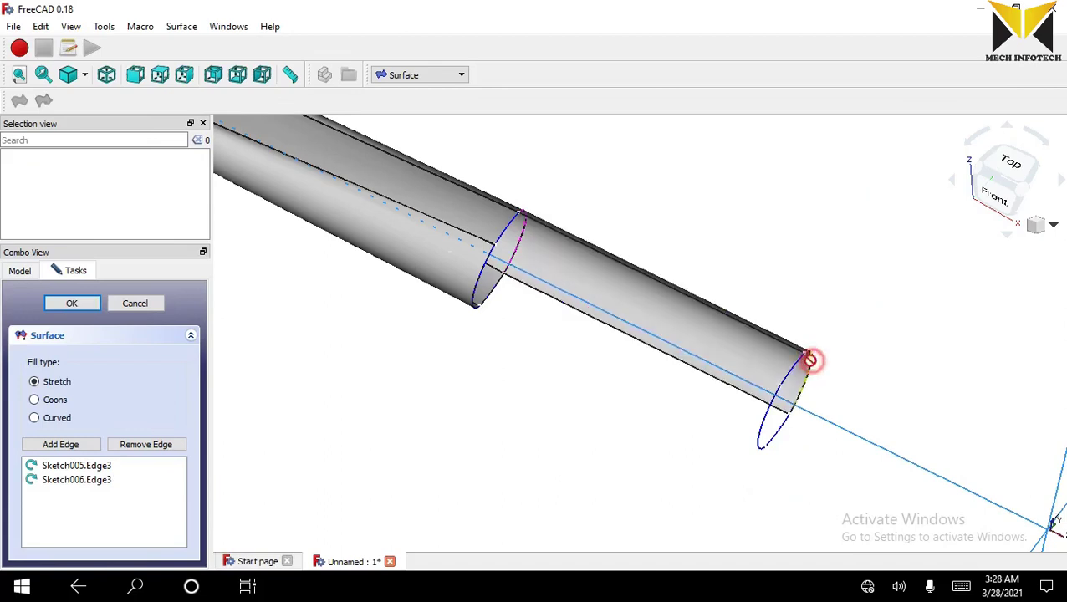
left_click(84, 305)
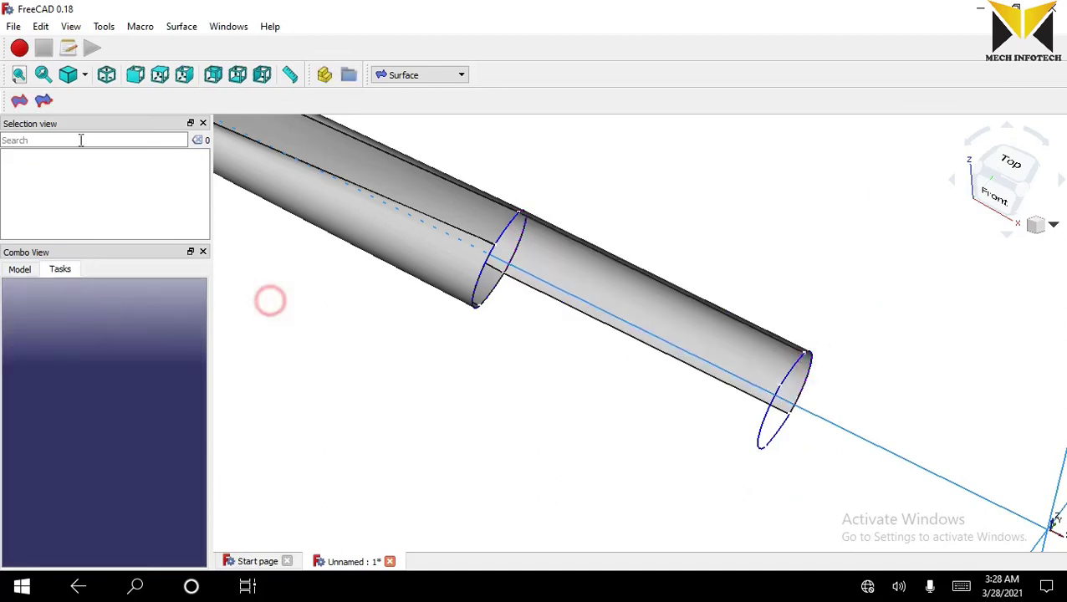
Create a Stretch surface between the upper arcs of the handle's end profile and the new end profile.
left_click(43, 100)
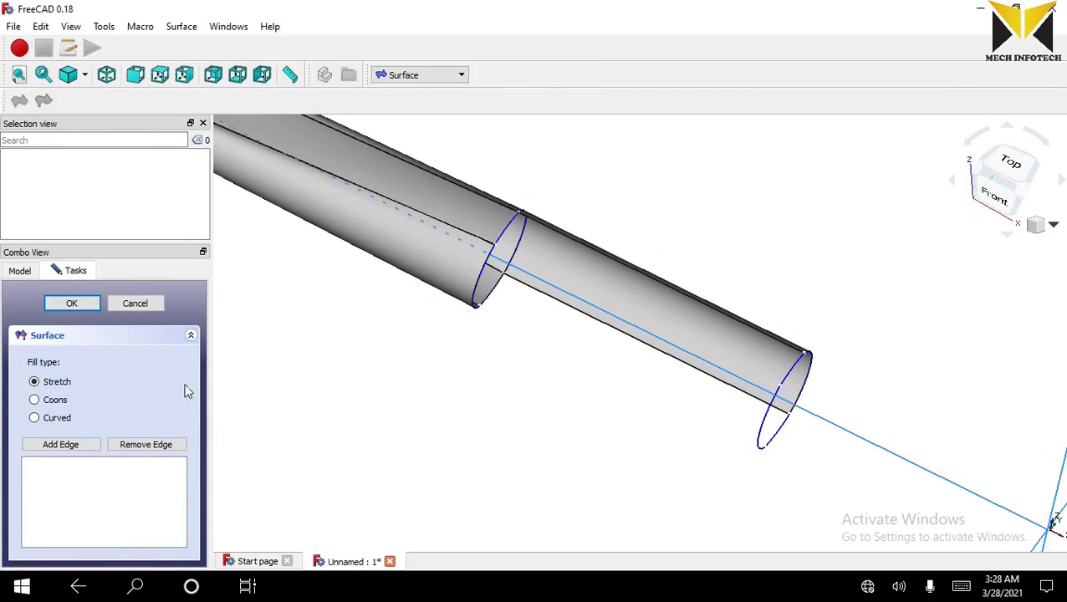
left_click(67, 445)
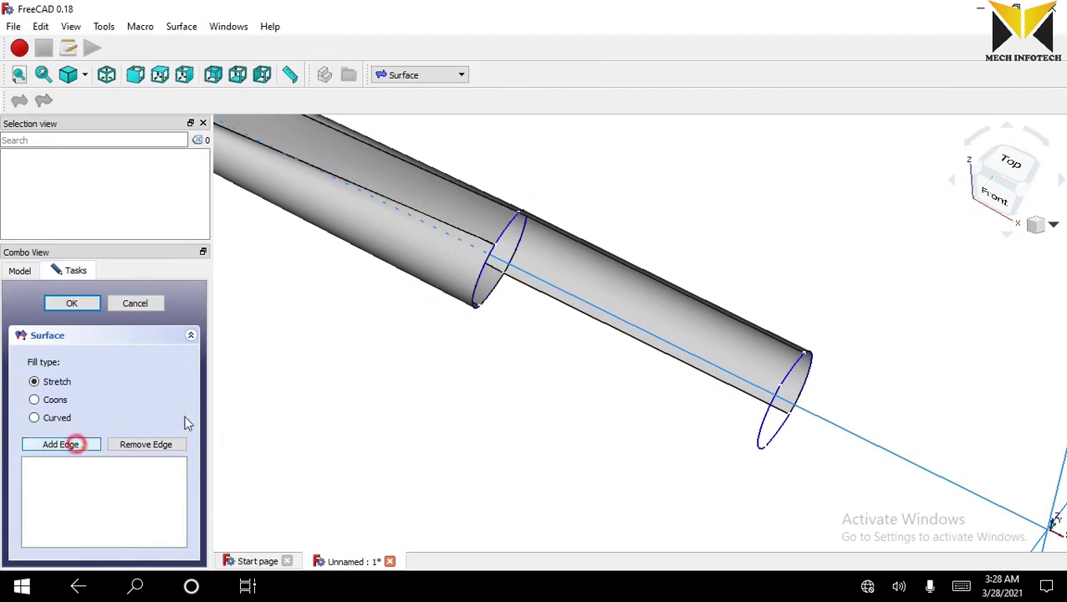
left_click(512, 233)
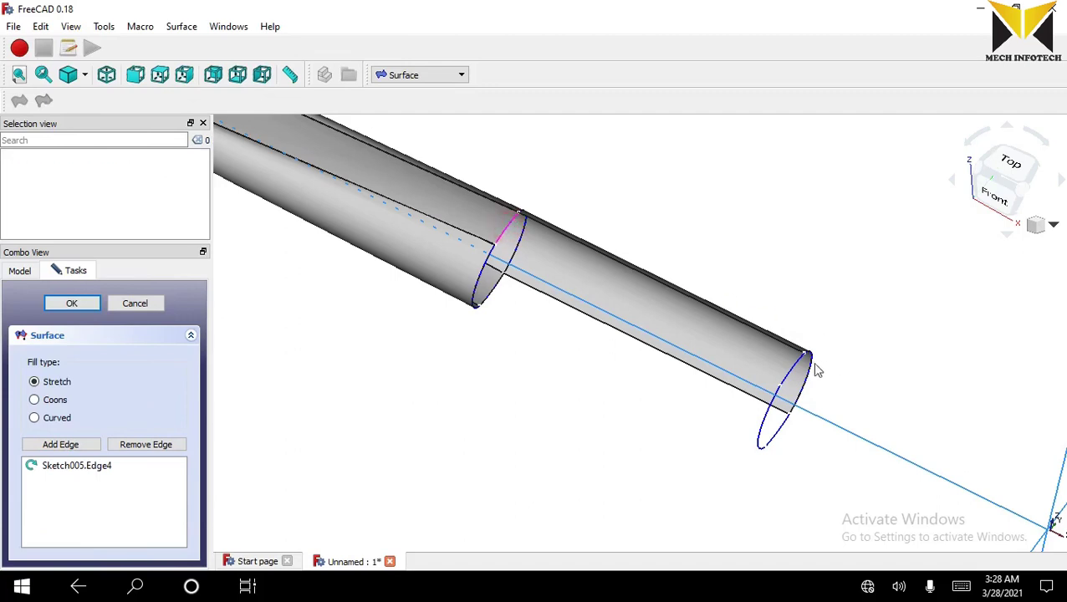
left_click(799, 368)
left_click(72, 304)
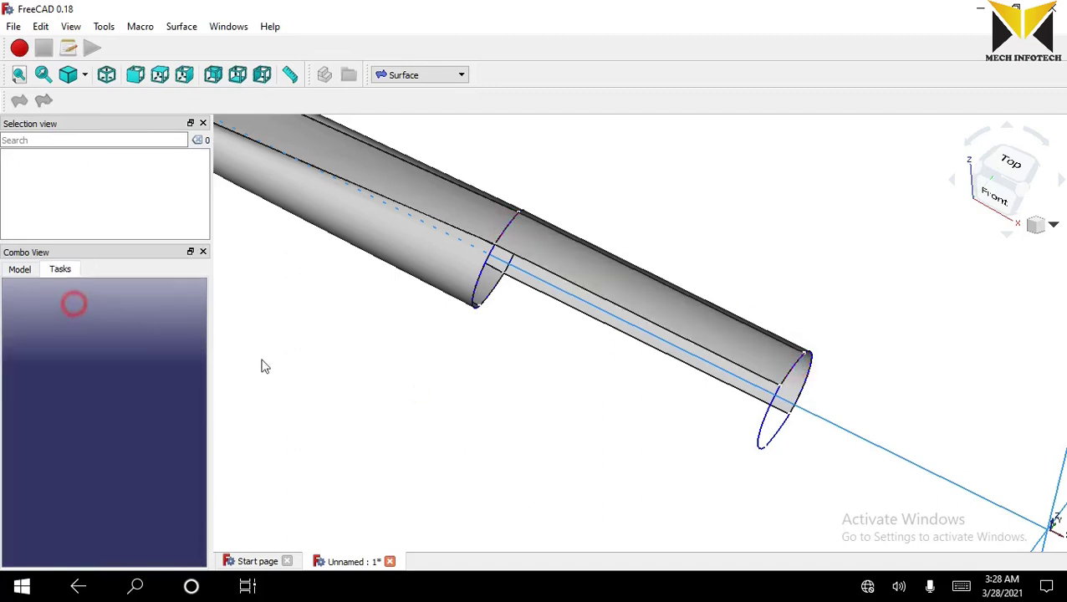
Create a Stretch surface between the front side arcs of the handle's end profile and the new end profile.
left_click(50, 100)
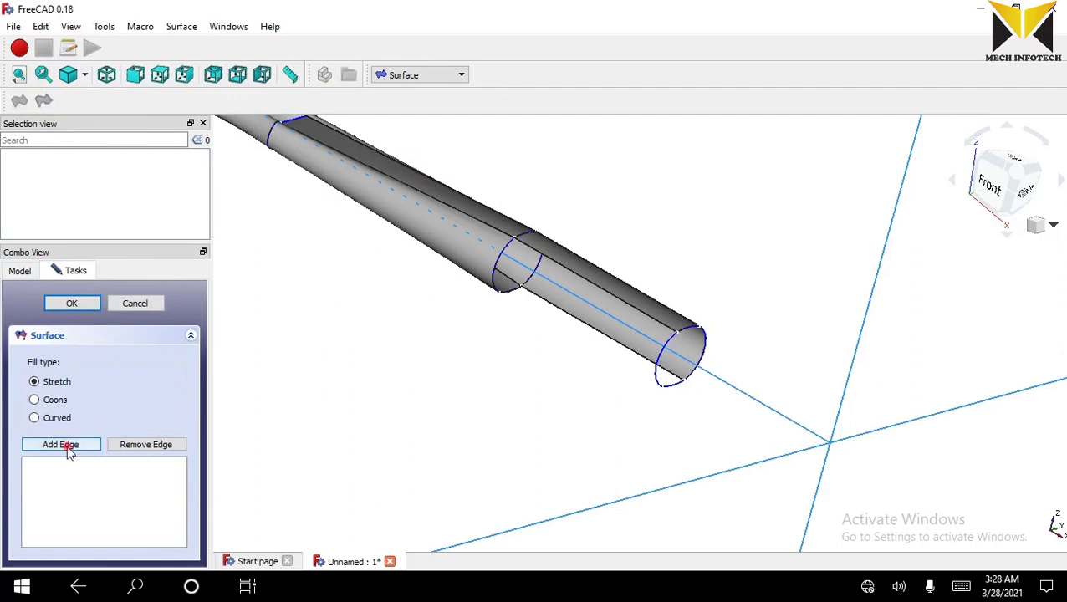
left_click(69, 448)
left_click(501, 262)
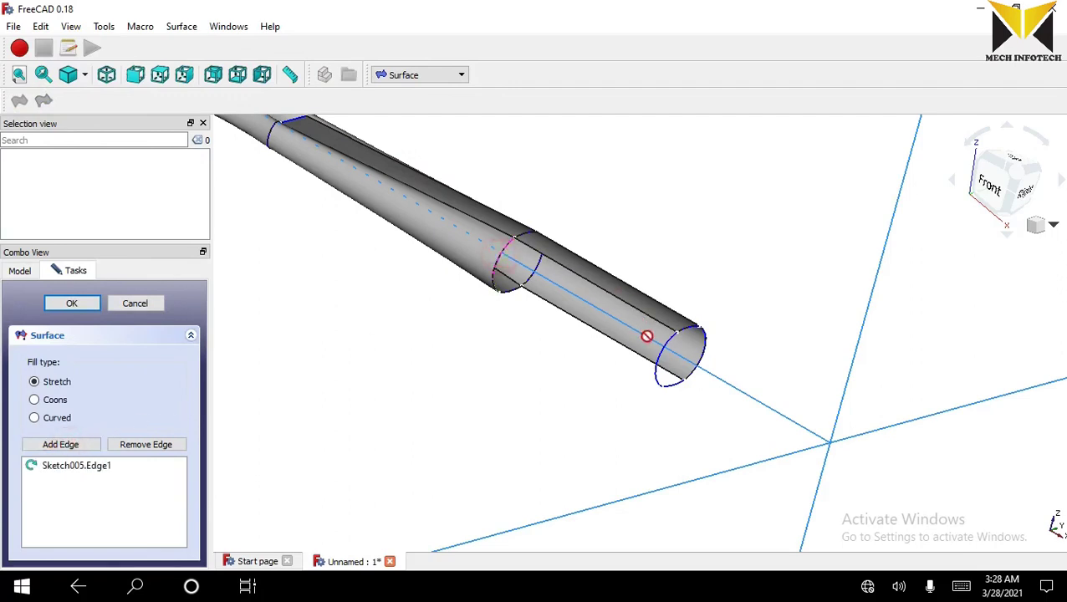
left_click(662, 361)
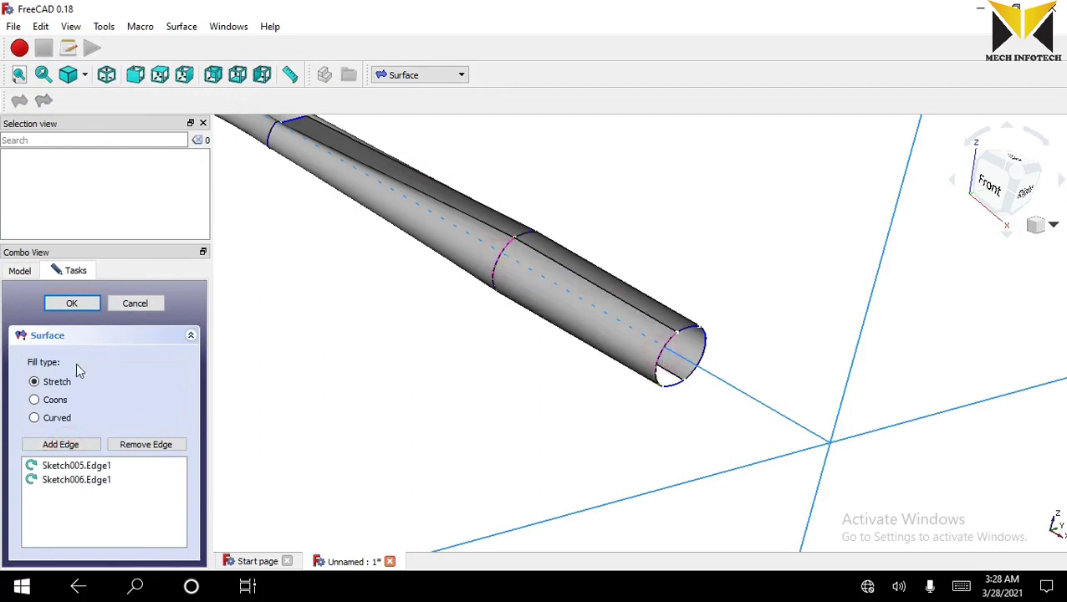
left_click(72, 303)
Create a Stretch surface between the lower arcs of the handle's end profile and the new end profile.
middle_click_drag(525, 433, 542, 274)
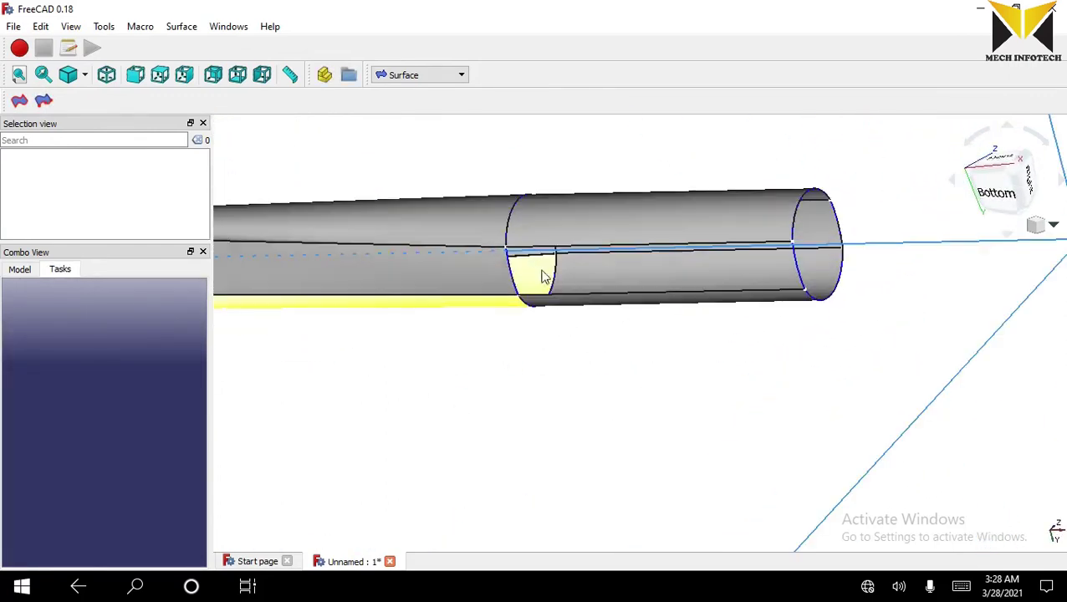
left_click(44, 101)
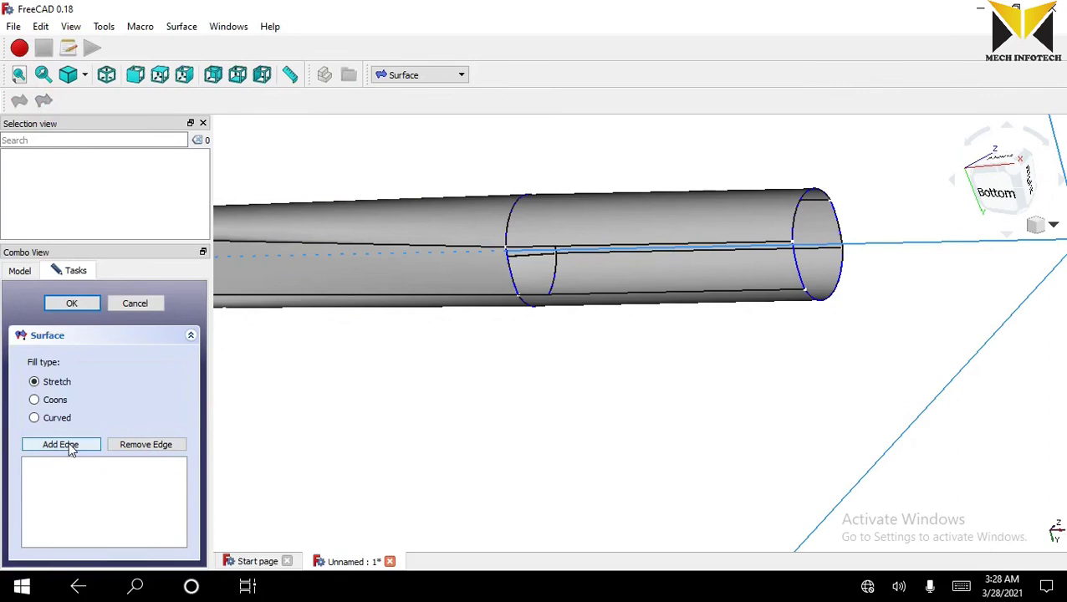
left_click(70, 447)
left_click(510, 269)
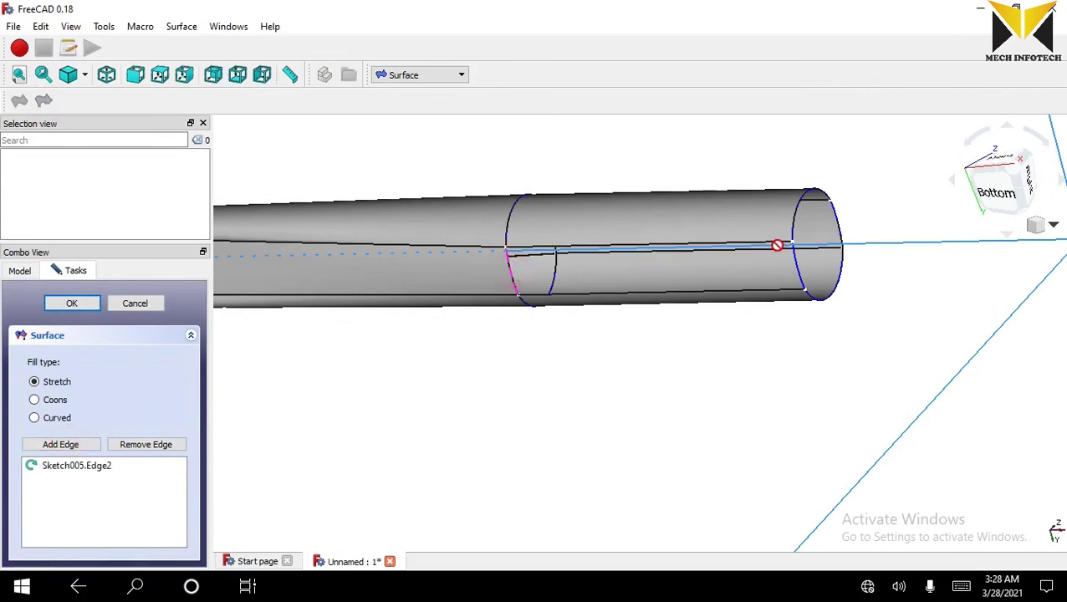
left_click(799, 268)
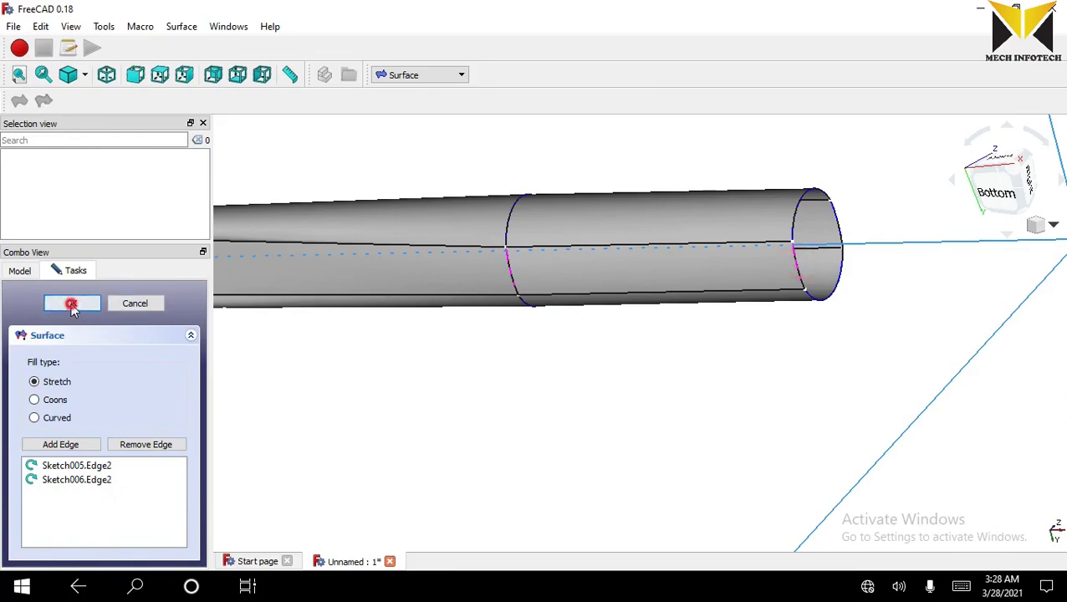
left_click(72, 304)
Close the open end of the grip with a Filling surface bounded by the four edges of the new end profile.
middle_click_drag(536, 388, 715, 366)
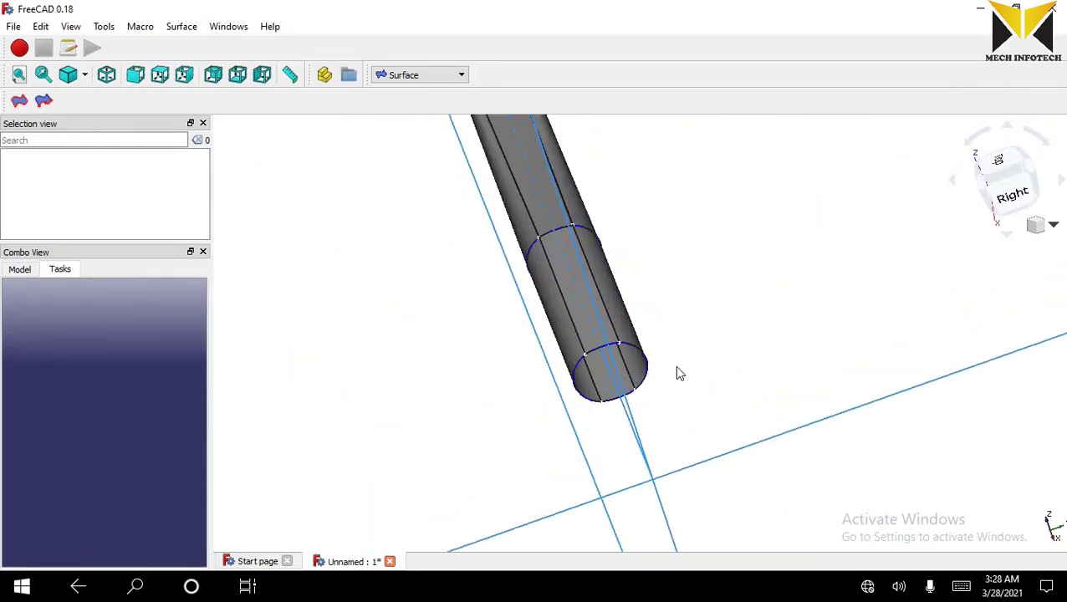
left_click(19, 101)
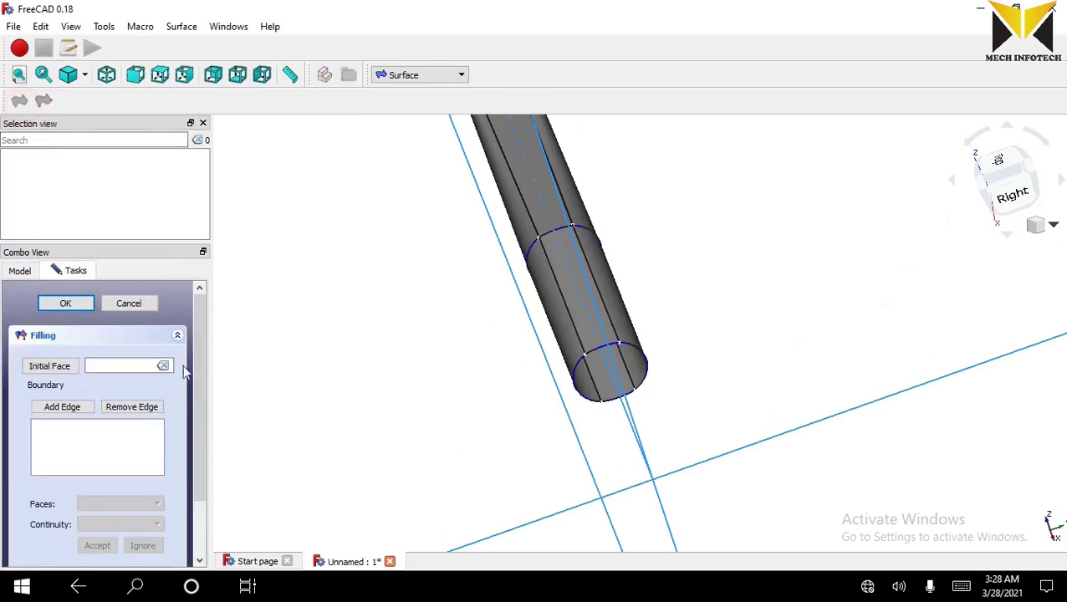
scroll(614, 476, "up", 4)
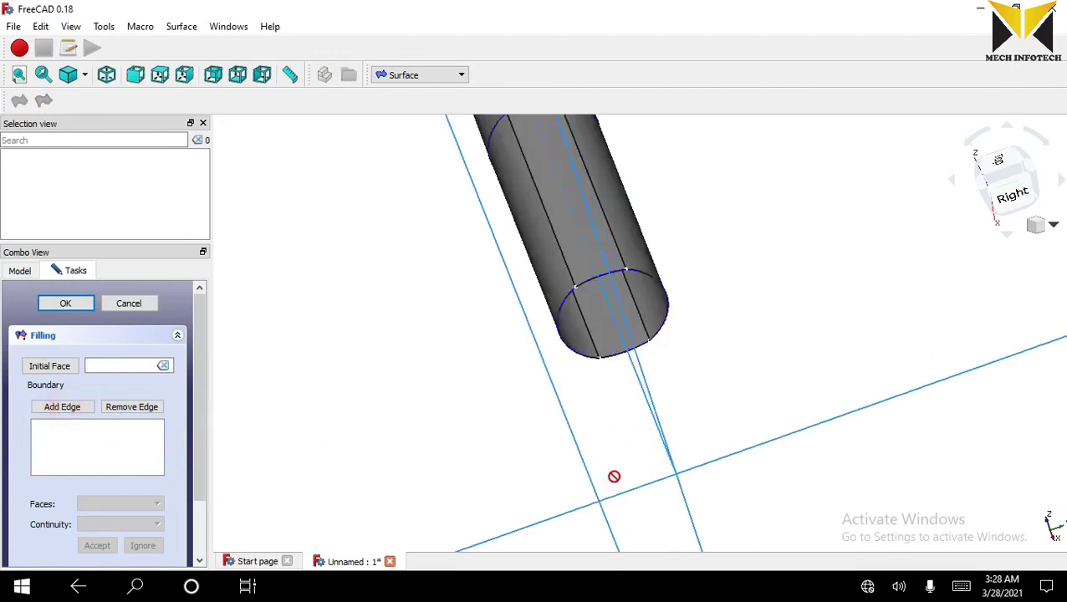
left_click(680, 184)
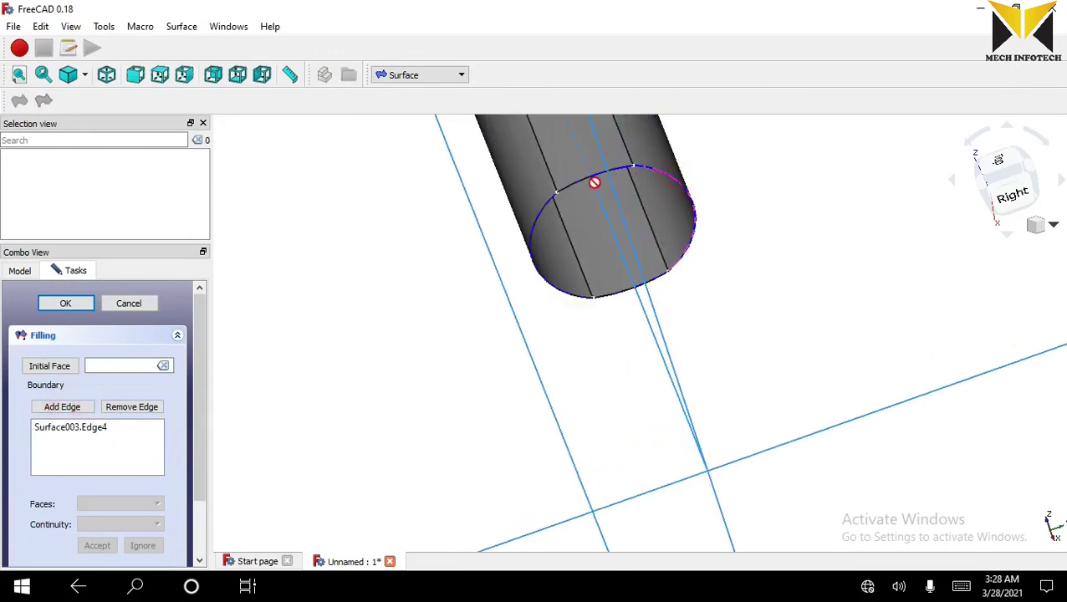
left_click(590, 184)
left_click(535, 238)
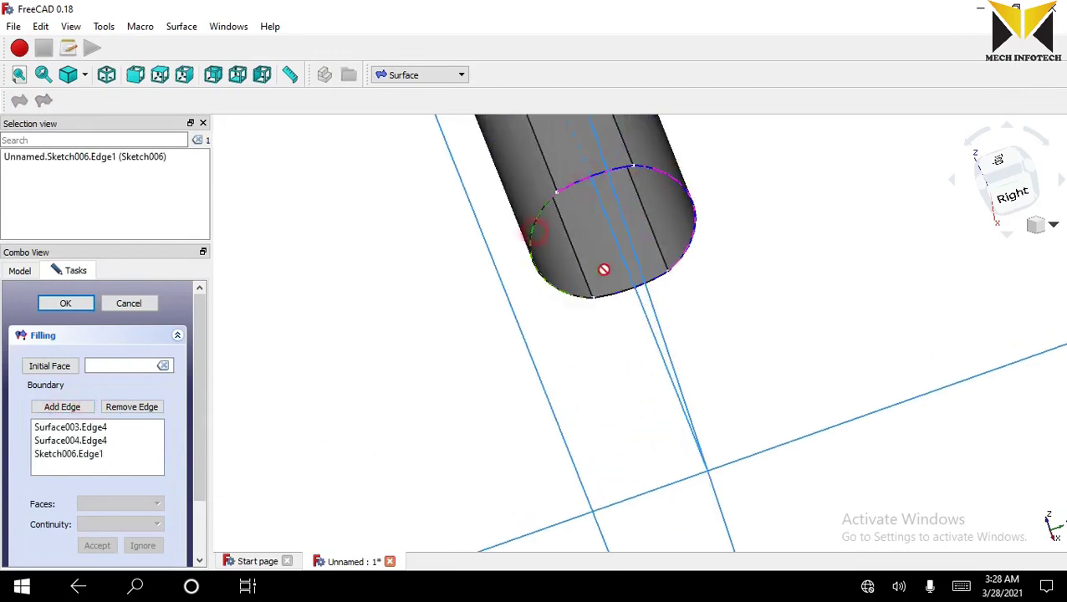
left_click(661, 281)
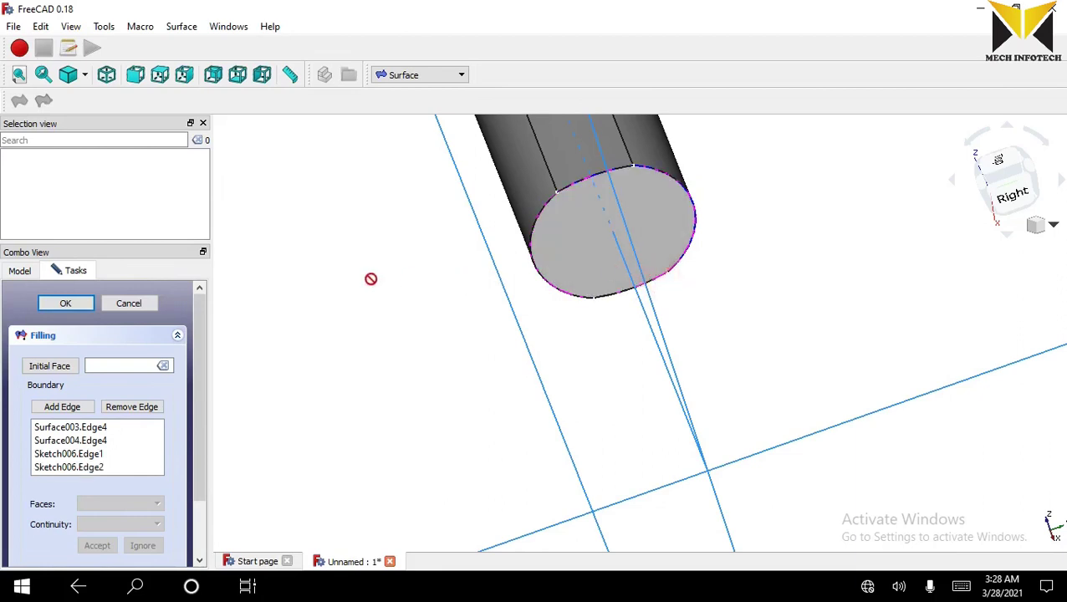
left_click(68, 306)
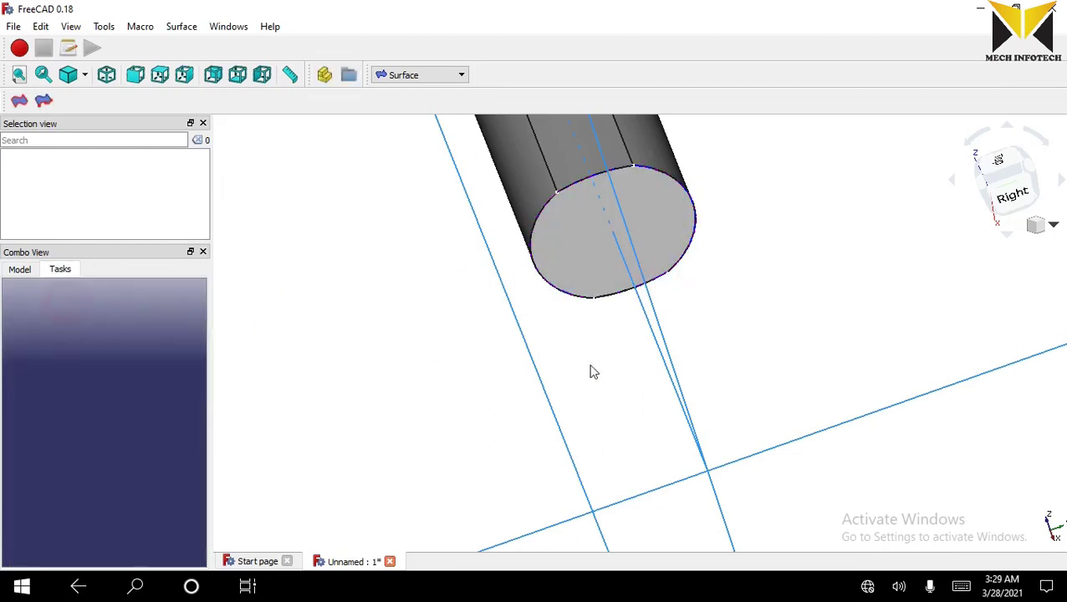
Hide the origin planes and the X axis around the racket.
scroll(591, 371, "down", 5)
middle_click_drag(536, 314, 648, 364)
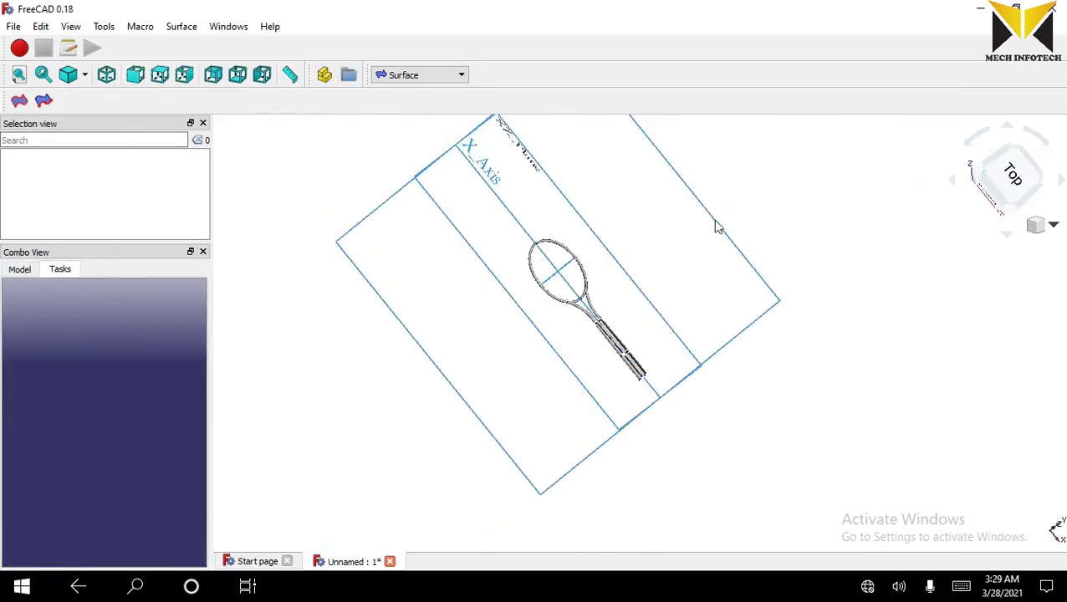
scroll(577, 293, "up", 5)
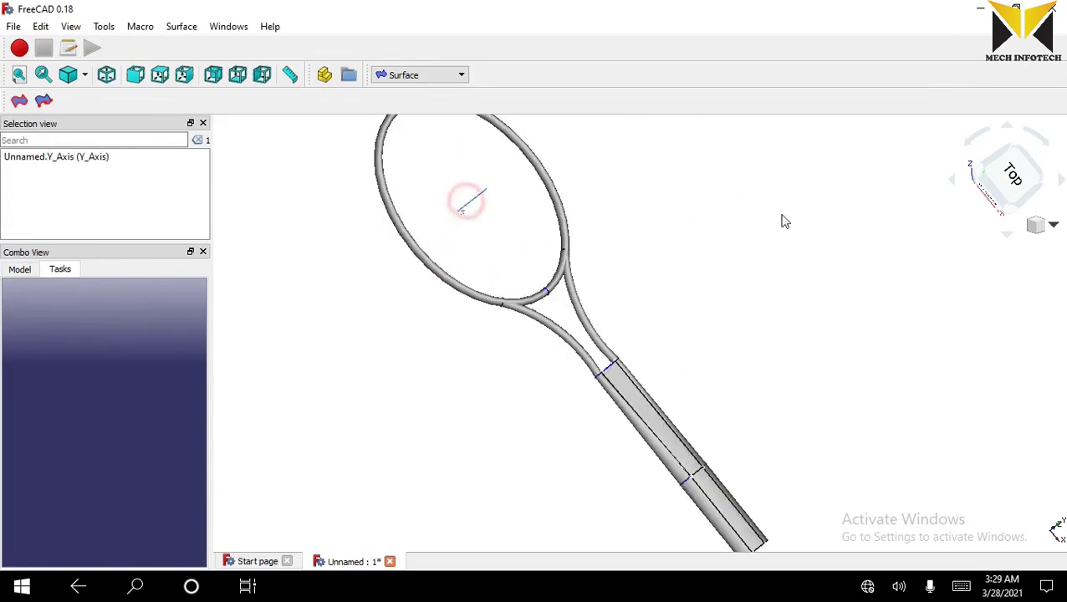
middle_click_drag(781, 219, 758, 258)
scroll(757, 258, "down", 5)
scroll(754, 279, "up", 5)
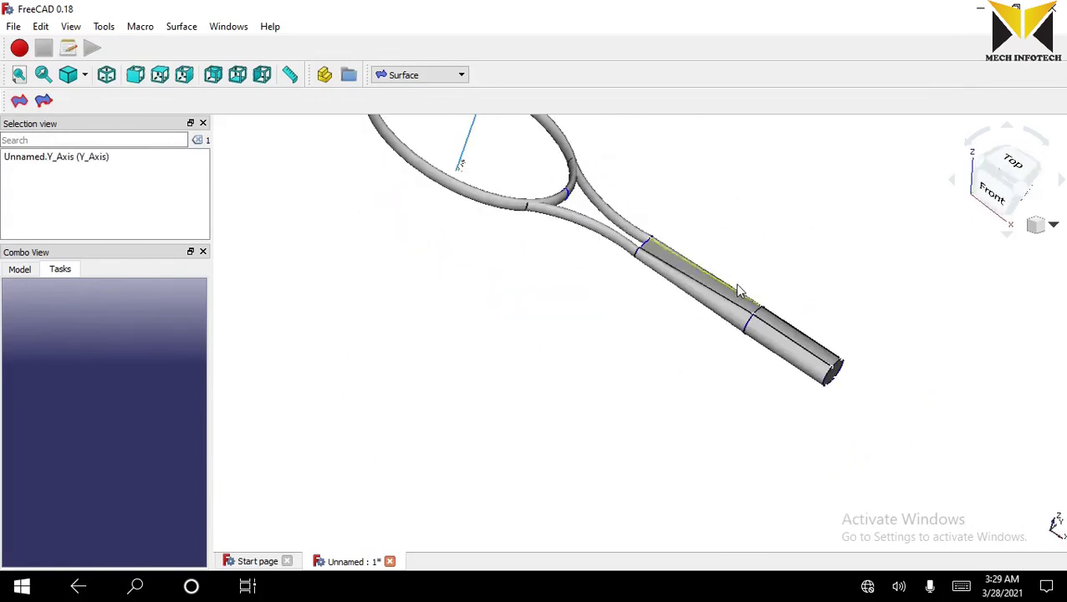
Set the shape color of the grip's upper, front, rear and end surfaces to dark red.
left_click(807, 352)
scroll(836, 368, "up", 3)
left_click(836, 368, "ctrl")
left_click(848, 374, "ctrl")
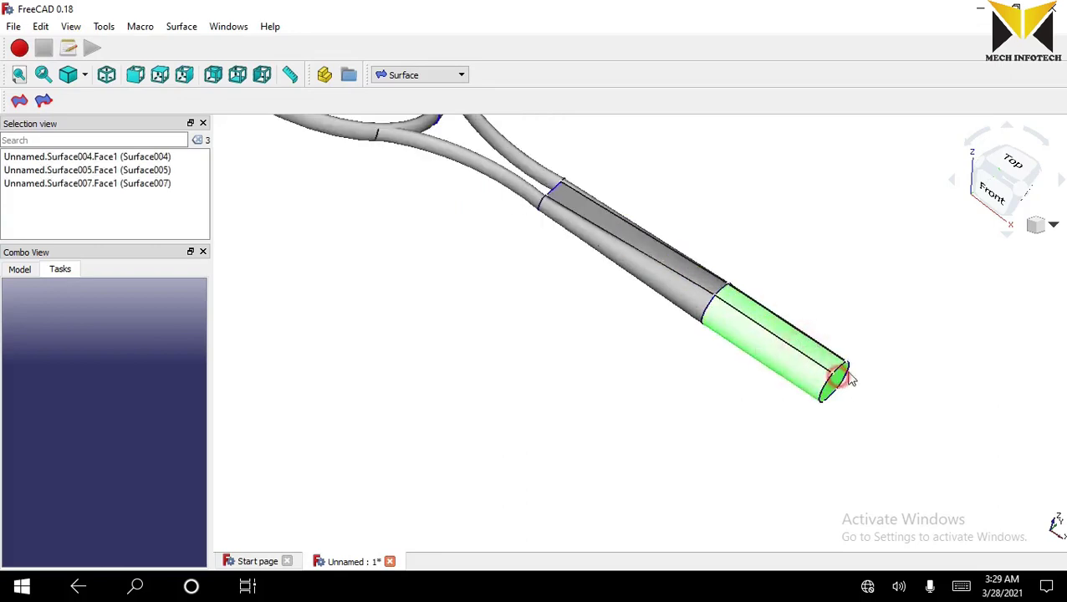
middle_click_drag(848, 374, 560, 377)
left_click(540, 146, "ctrl")
right_click(543, 135)
left_click(597, 262)
left_click(613, 417)
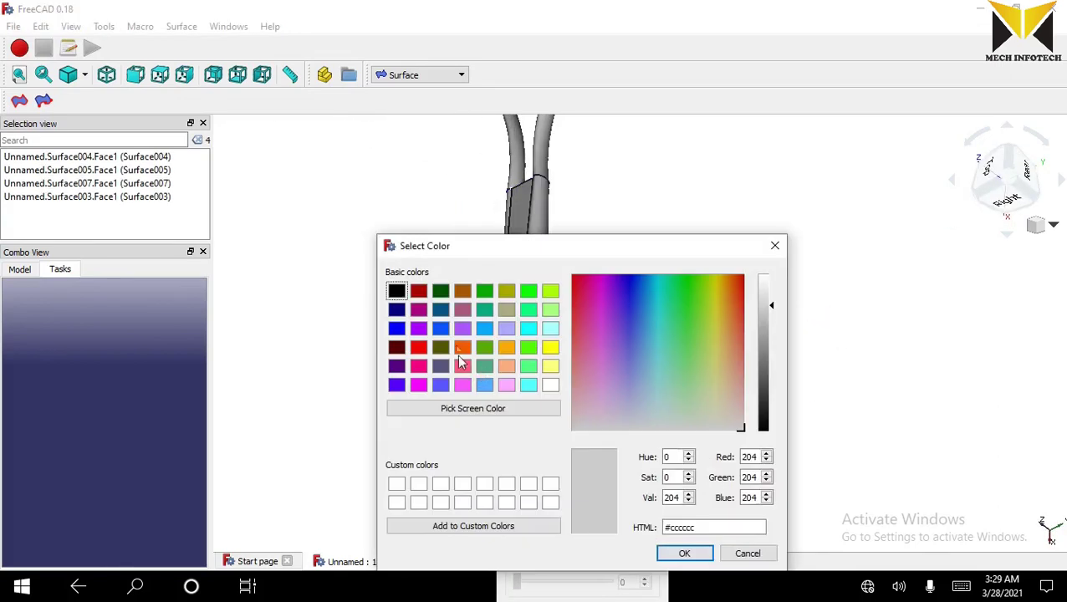
left_click(396, 347)
left_click(684, 553)
left_click(776, 509)
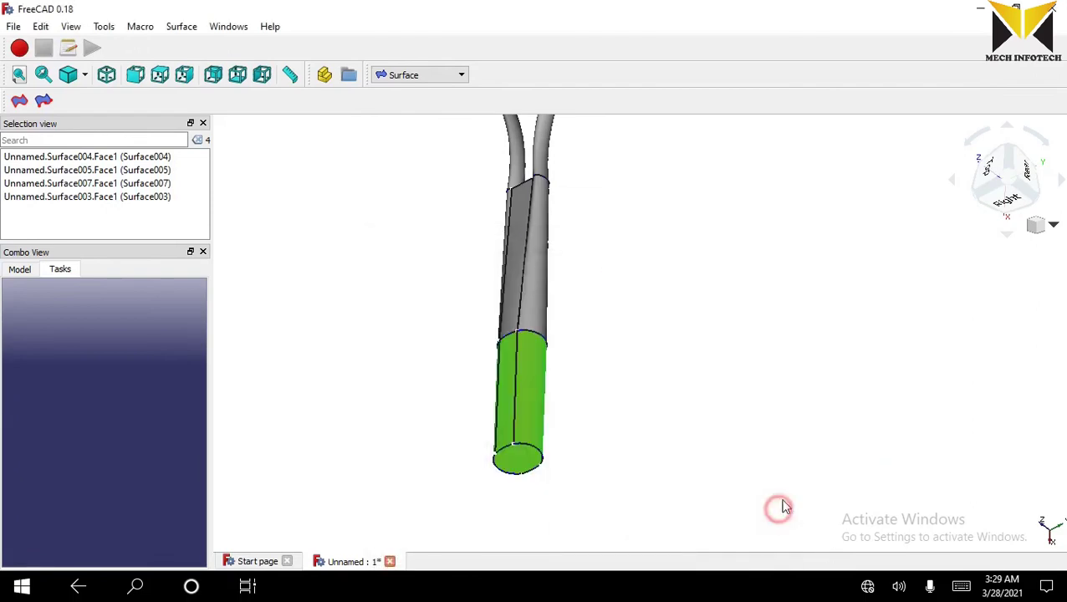
left_click(776, 507)
Set the shape color of the elliptical ring, both arms and the tapered handle surfaces to light green #55ff7f.
middle_click_drag(776, 507, 928, 443)
left_click(605, 352)
left_click(626, 329, "ctrl")
middle_click_drag(626, 328, 822, 261)
left_click(614, 315, "ctrl")
left_click(648, 339, "ctrl")
scroll(535, 259, "up", 3)
left_click(535, 255, "ctrl")
left_click(498, 245, "ctrl")
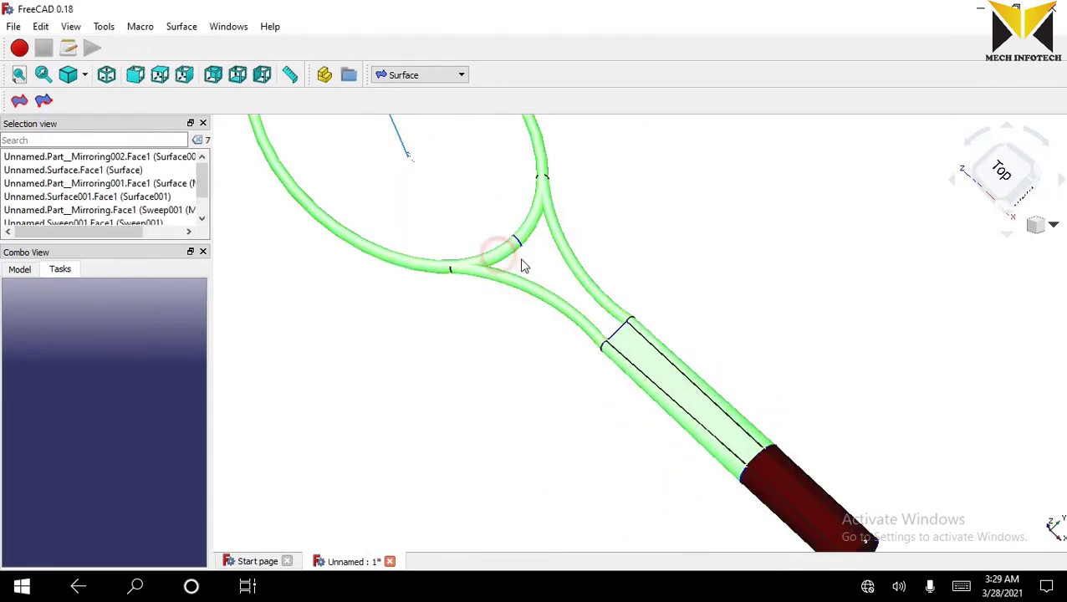
right_click(527, 261)
left_click(577, 388)
left_click(617, 416)
left_click(679, 326)
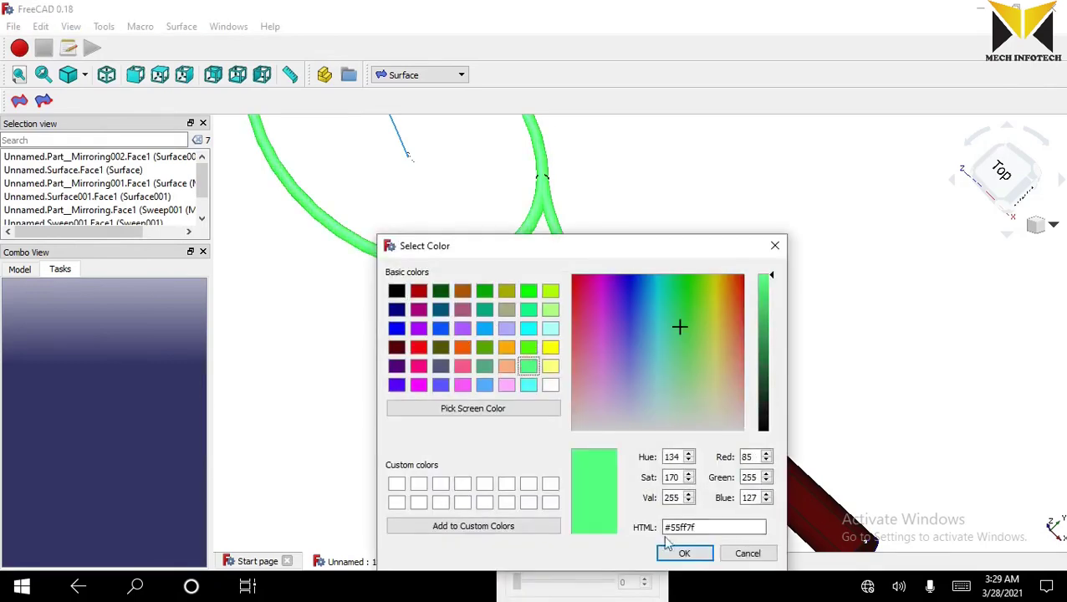
left_click(681, 552)
left_click(584, 204)
Set the shape color of the grip's remaining lower surface to dark red.
scroll(843, 376, "down", 3)
middle_click_drag(843, 377, 636, 175)
left_click(636, 175)
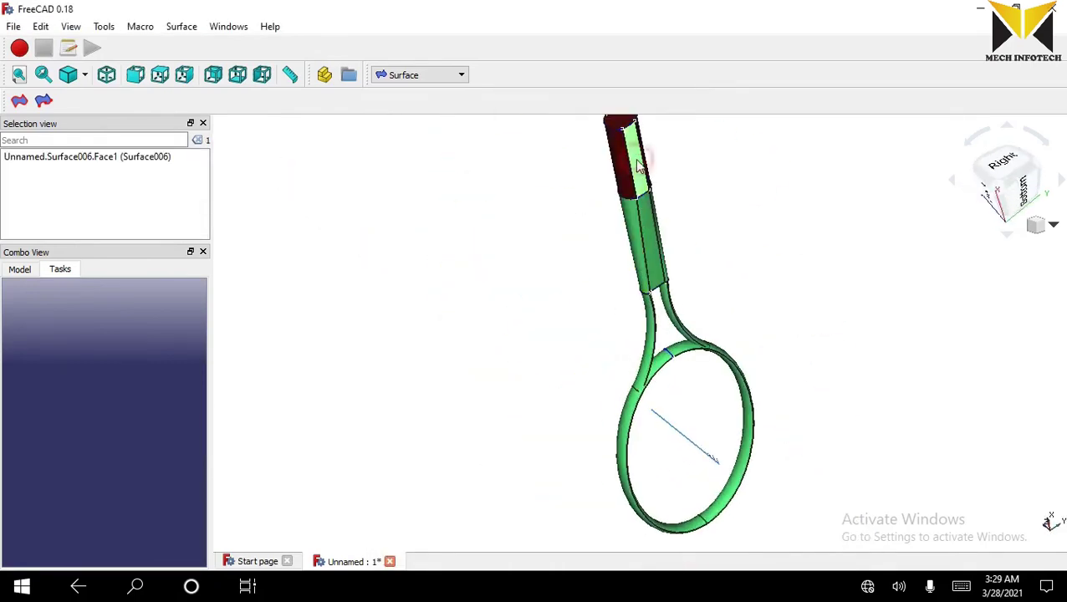
right_click(638, 163)
left_click(692, 287)
left_click(616, 413)
left_click(685, 552)
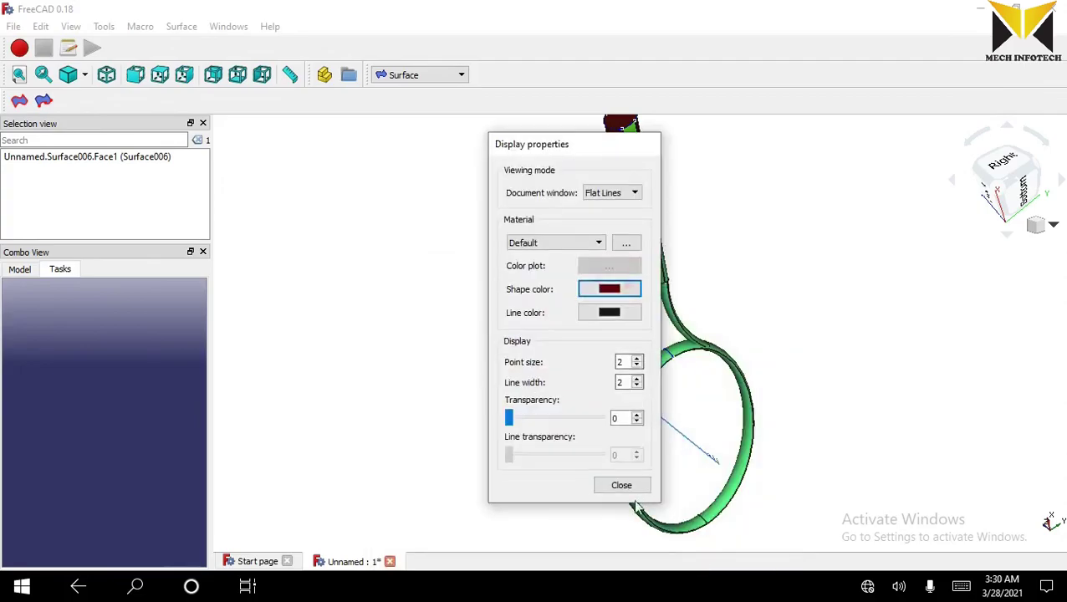